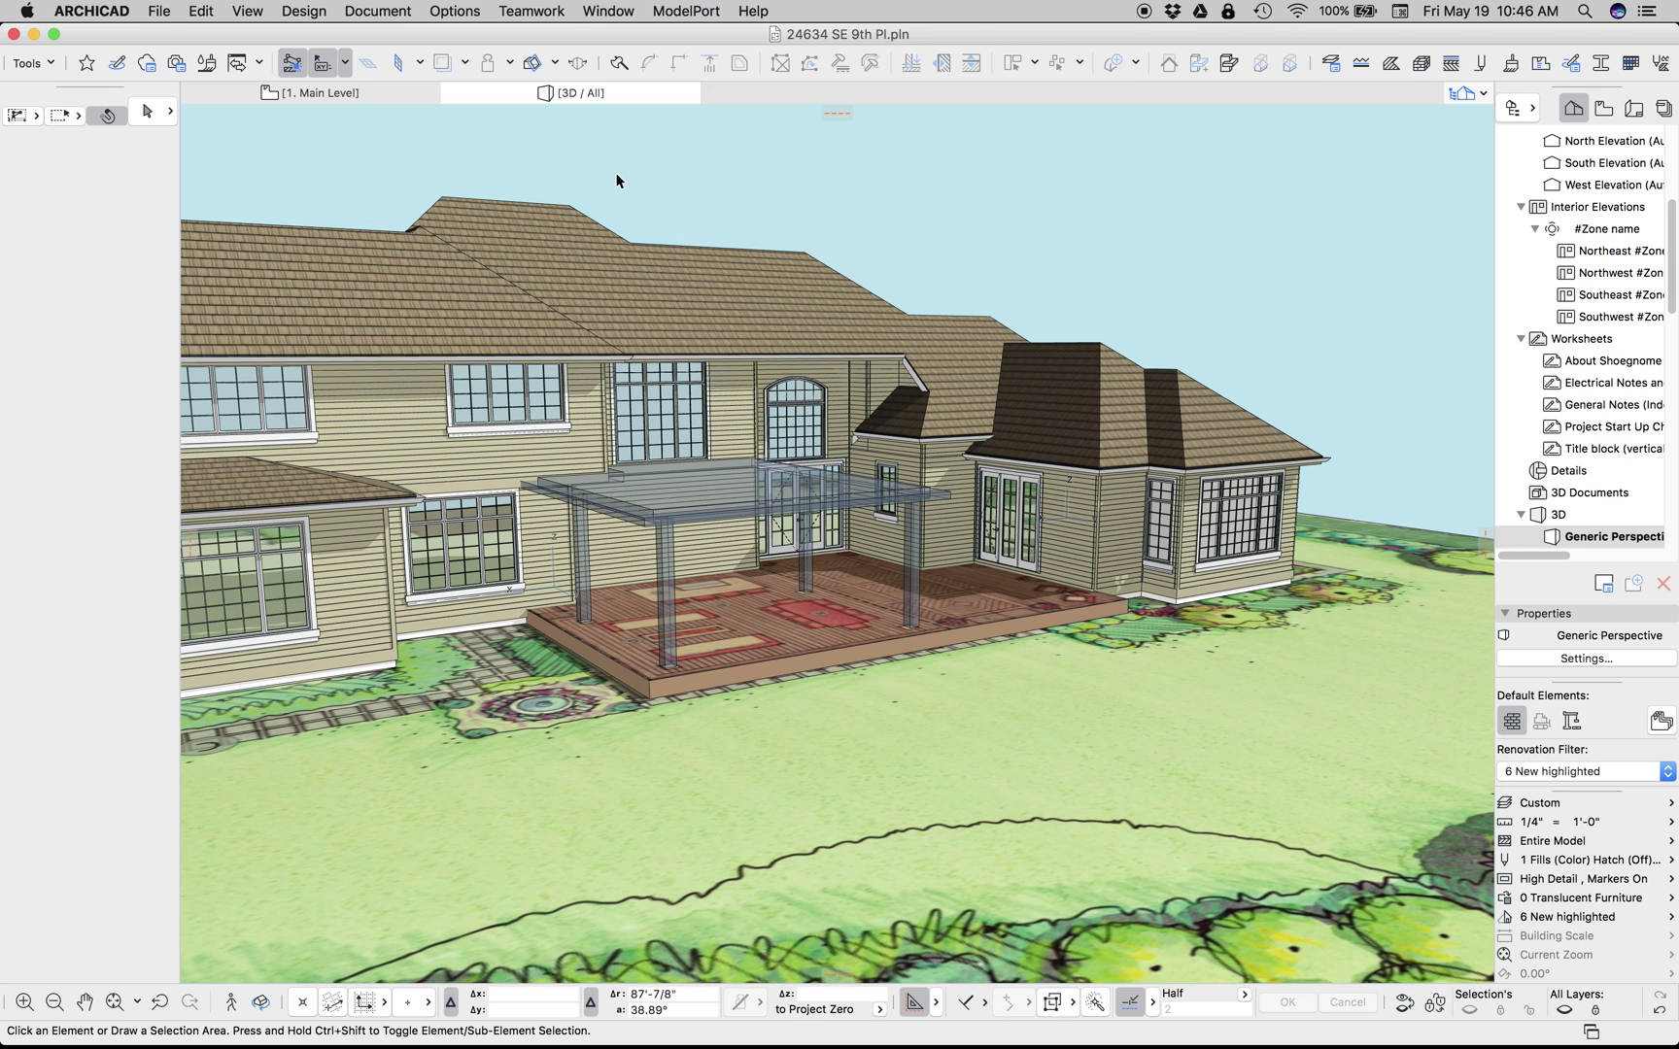
- Orbit around the finished house in 3D and examine the whole landscaped site from above
{"action": "key", "text": "o"}
{"action": "left_click_drag", "start_coordinate": [671, 408], "coordinate": [697, 583]}
{"action": "scroll", "coordinate": [697, 583], "scroll_direction": "down", "scroll_amount": 10}
{"action": "left_click_drag", "start_coordinate": [777, 622], "coordinate": [949, 671]}
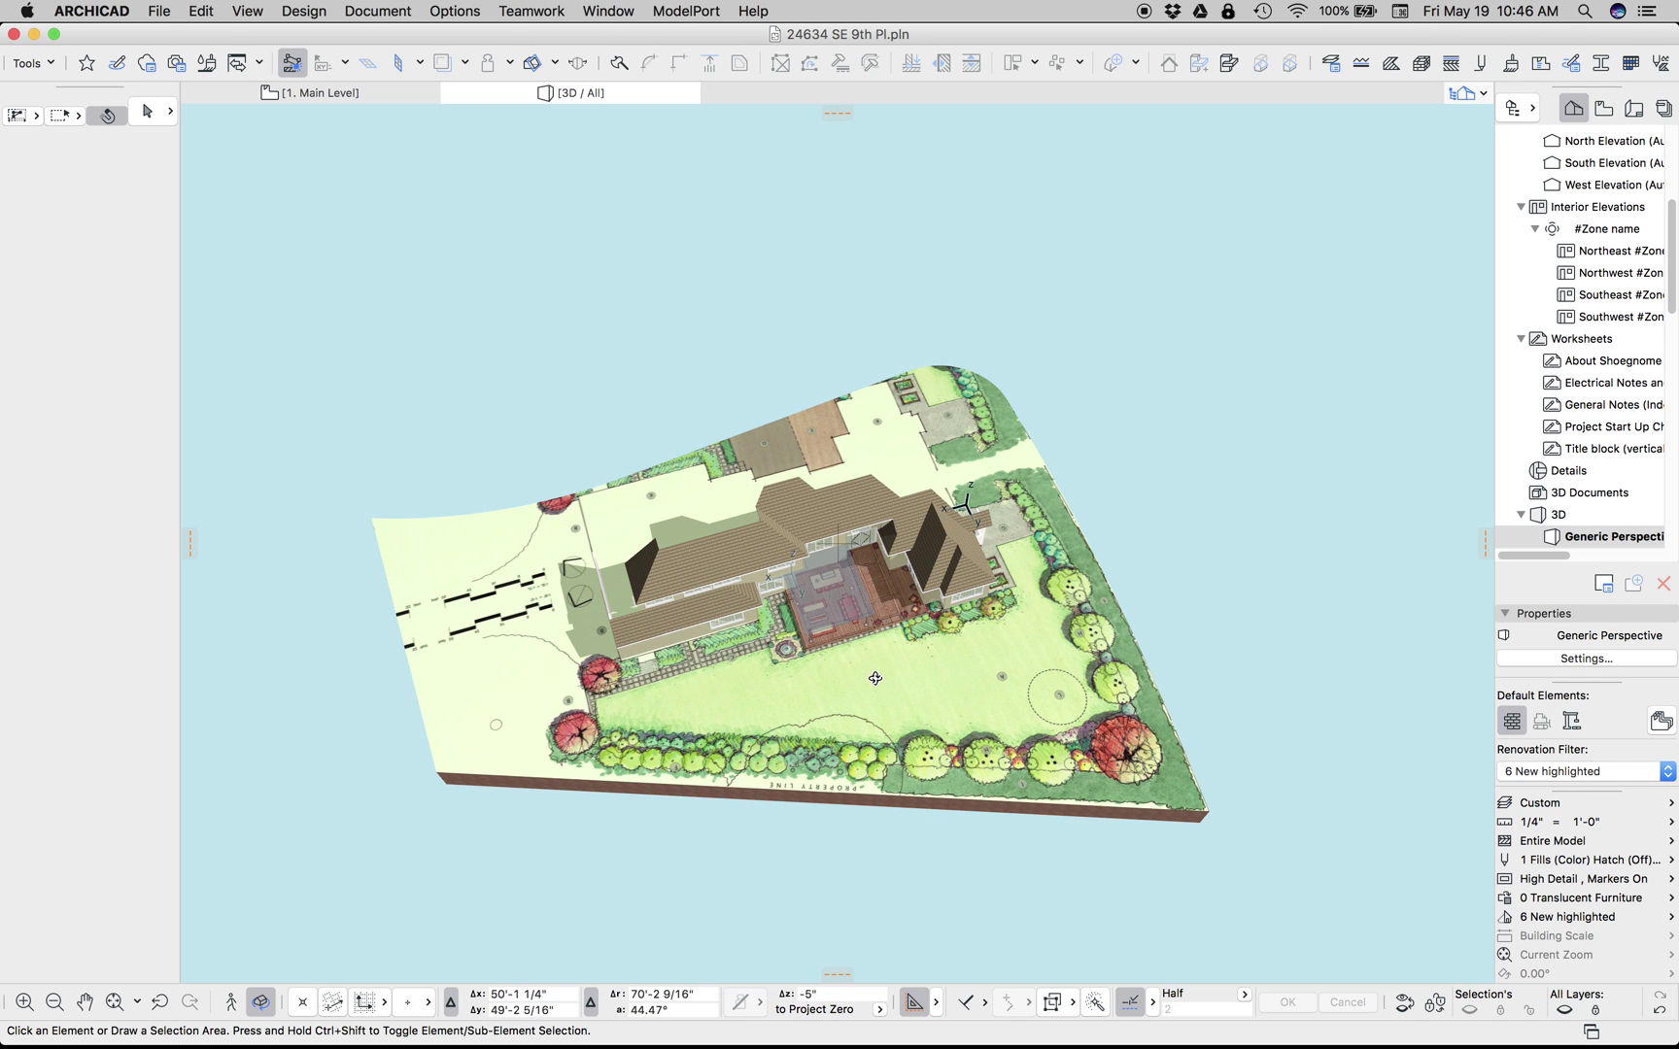
{"action": "scroll", "coordinate": [874, 693], "scroll_direction": "up", "scroll_amount": 2}
{"action": "scroll", "coordinate": [874, 694], "scroll_direction": "up", "scroll_amount": 3}
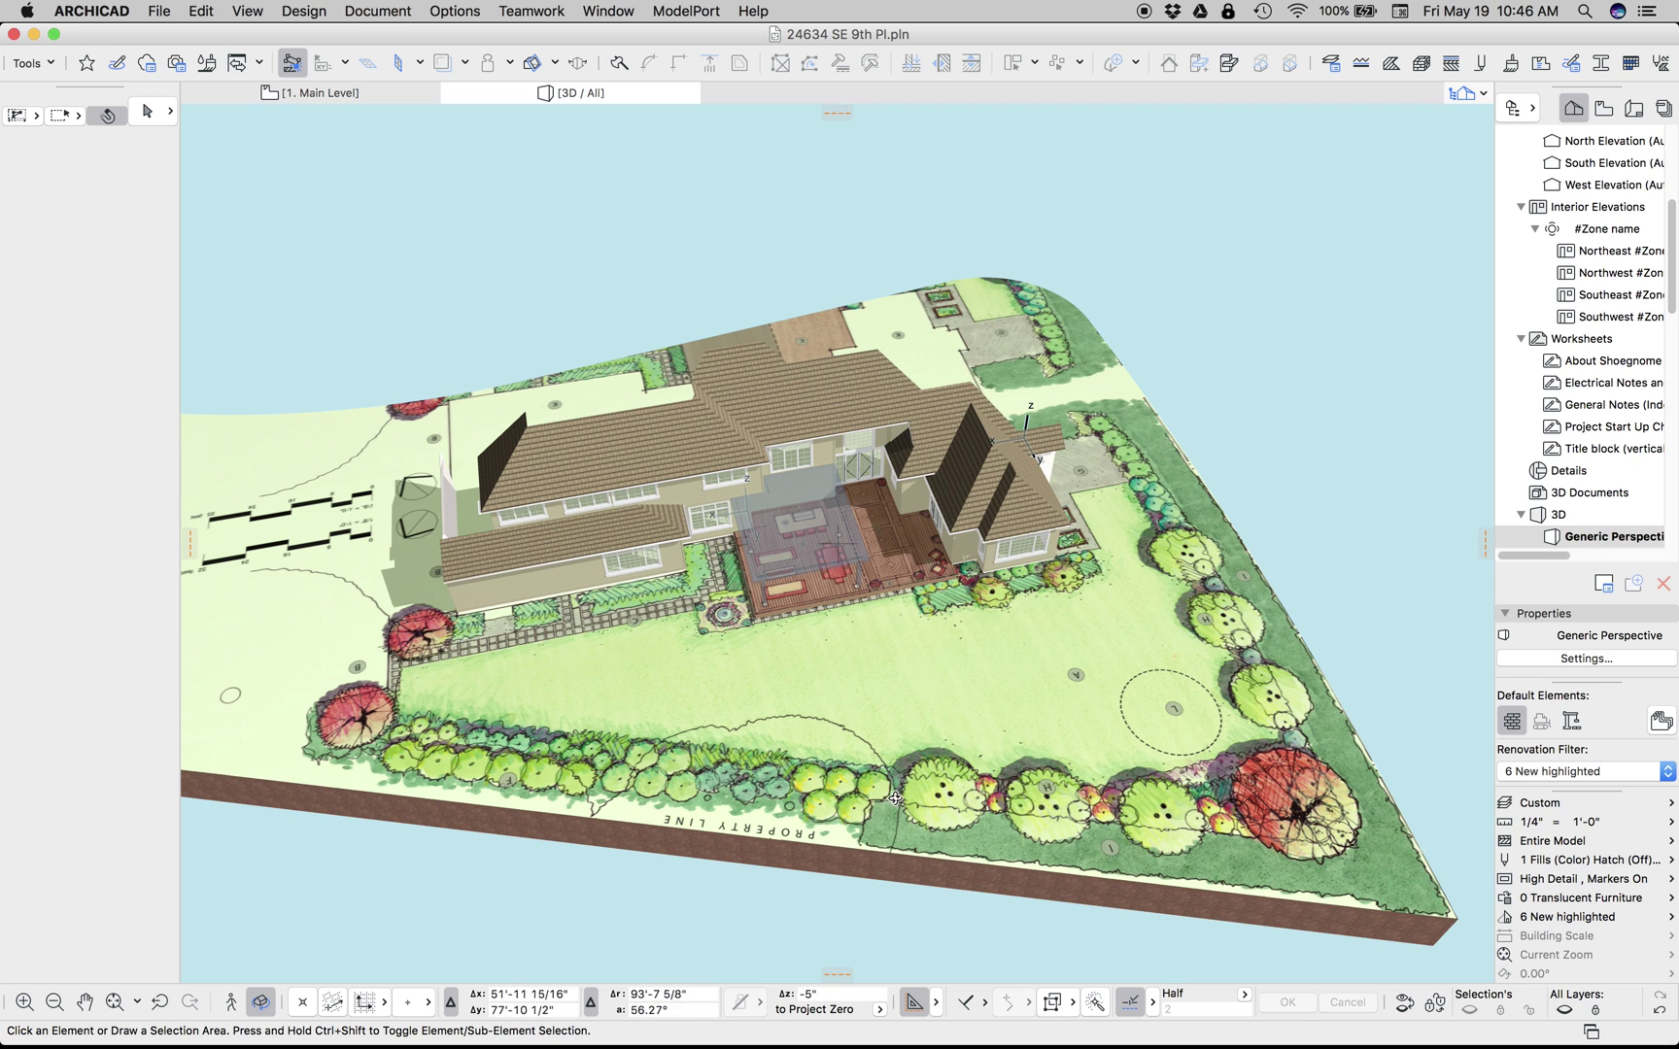
- Switch to the Sample Site project, examine its house and lot in 3D, and return to the Main Level plan
{"action": "mouse_move", "coordinate": [1183, 1020]}
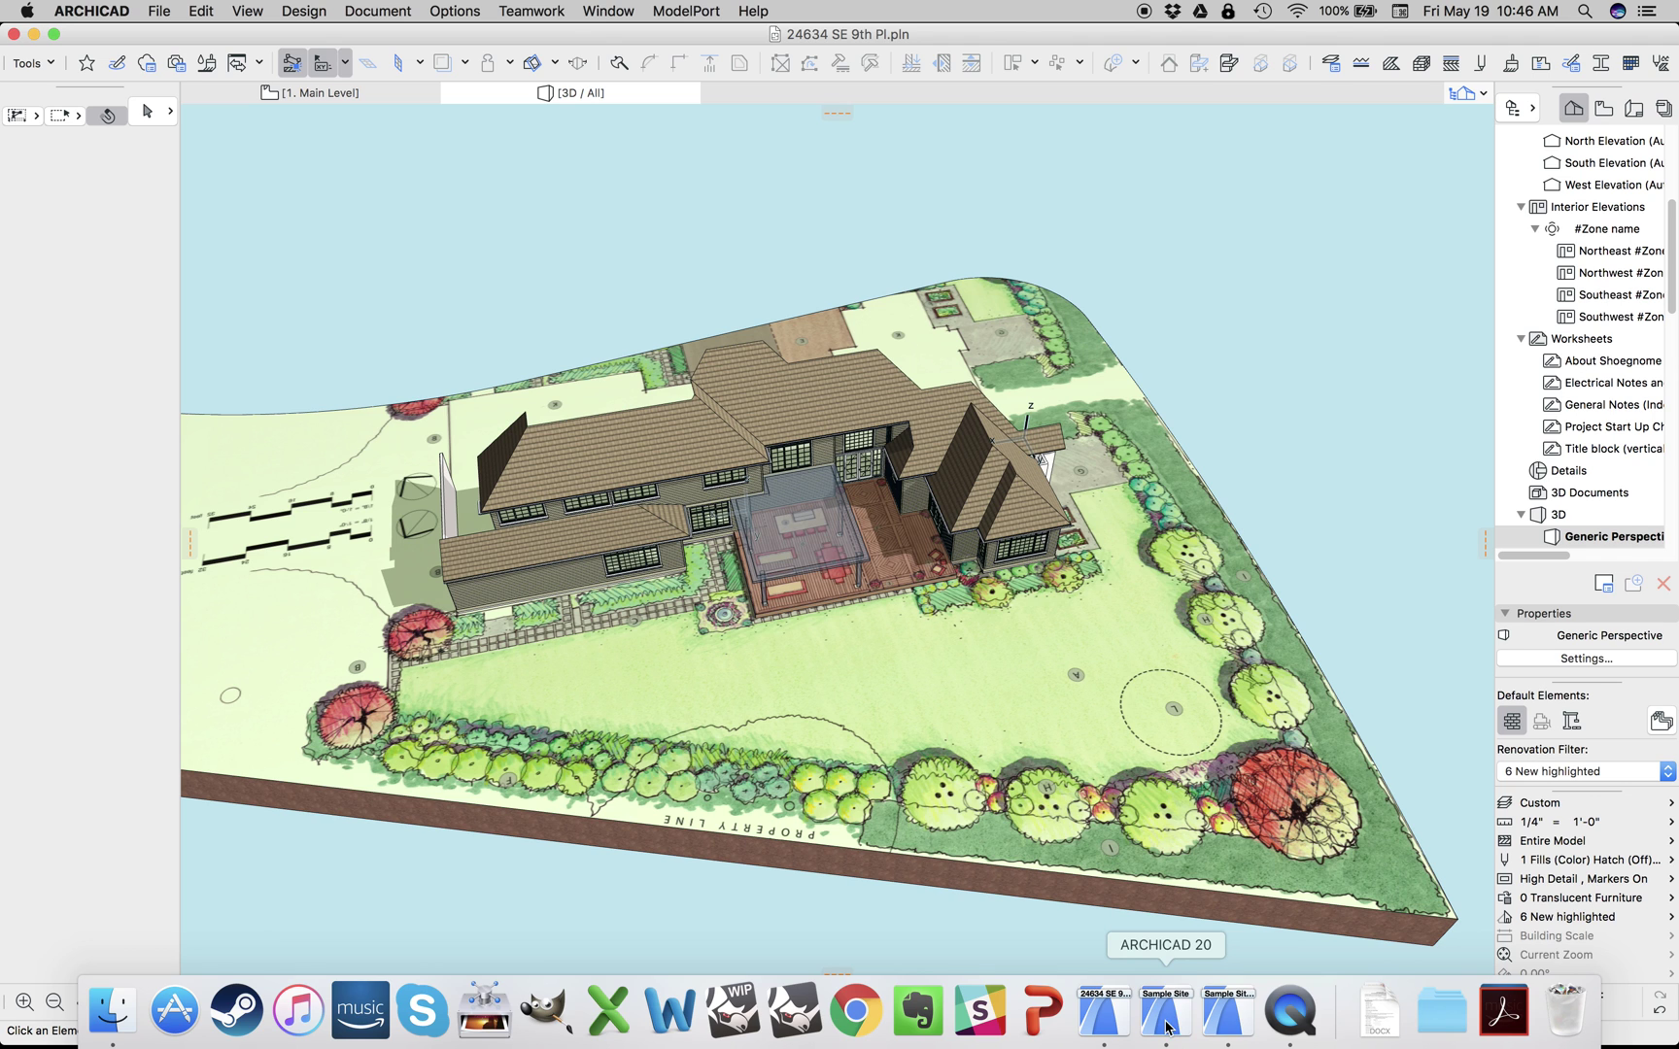
{"action": "left_click", "coordinate": [1167, 1016]}
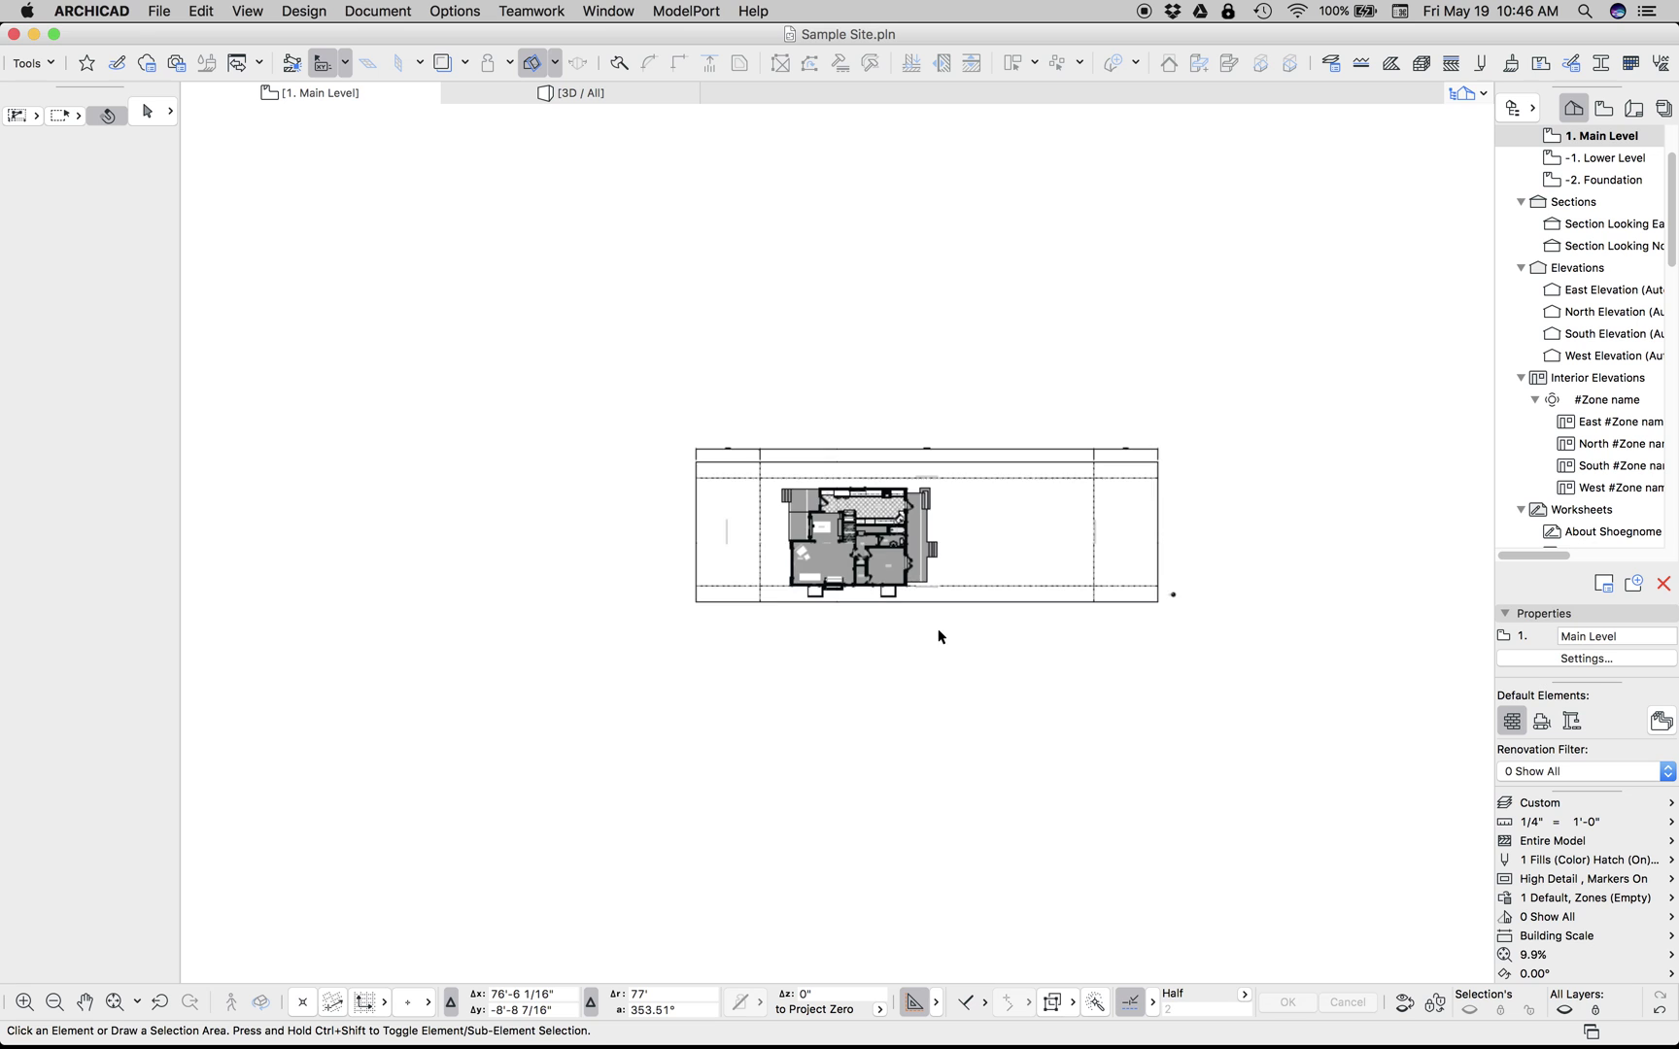
{"action": "left_click", "coordinate": [570, 94]}
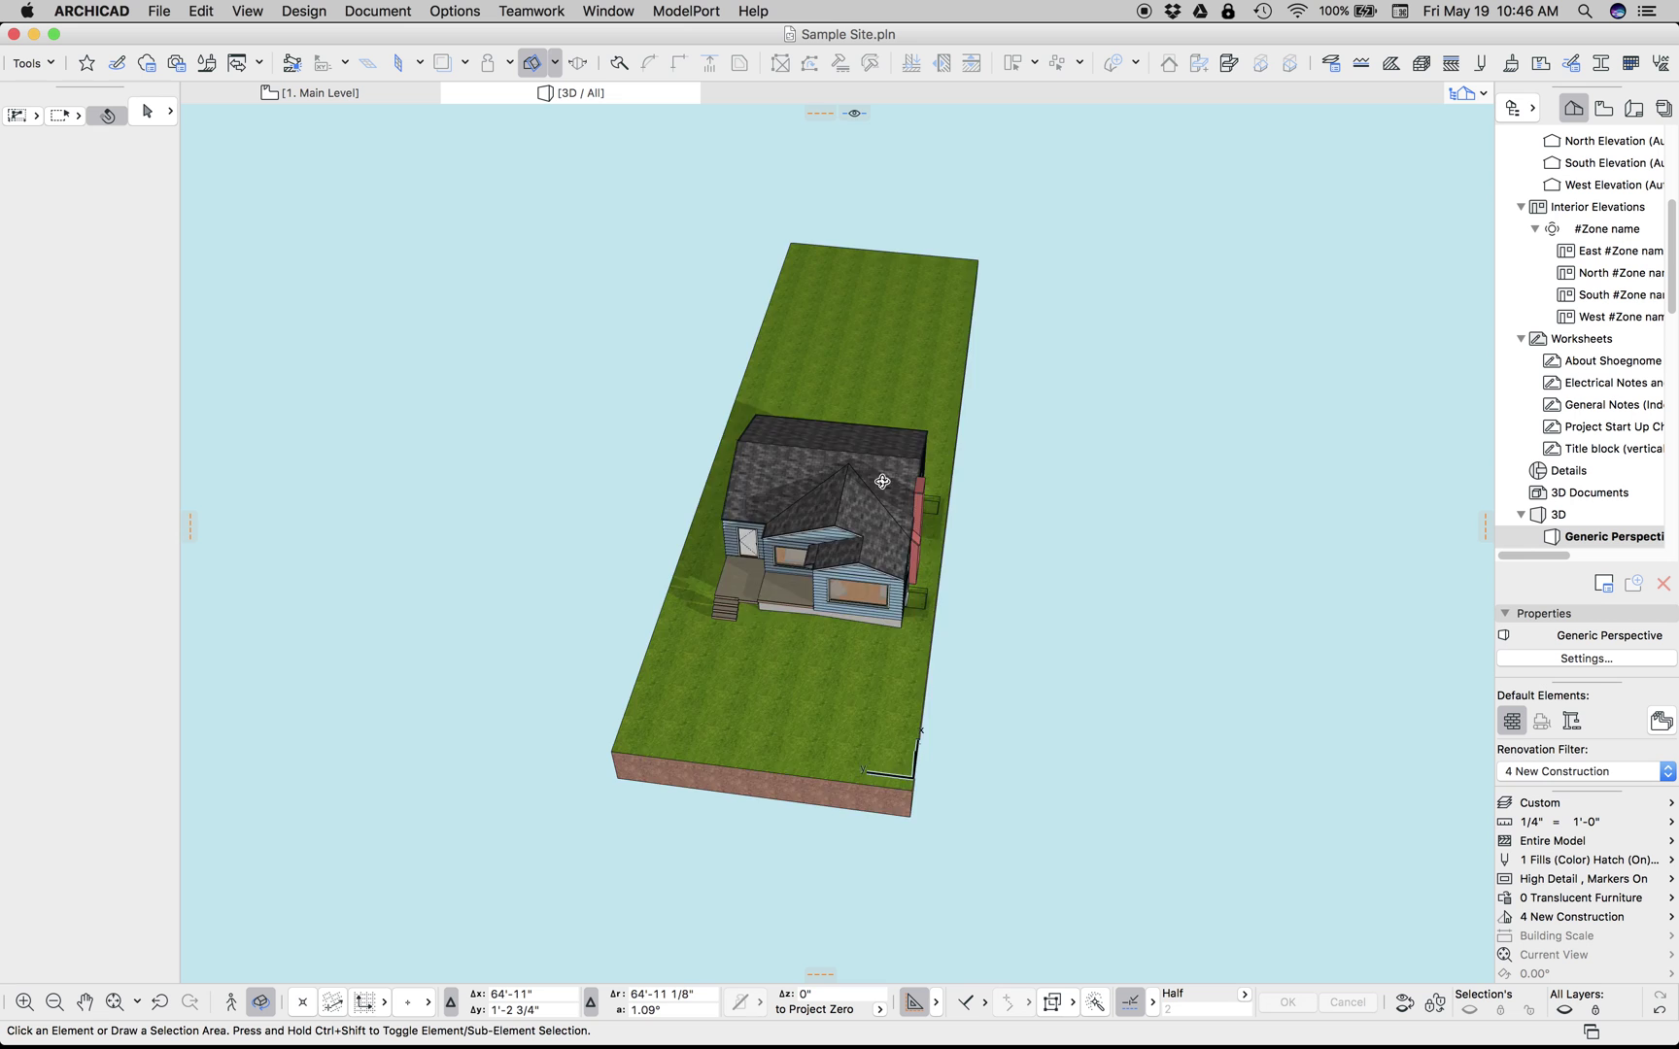
{"action": "mouse_move", "coordinate": [882, 481]}
{"action": "left_mouse_down"}
{"action": "mouse_move", "coordinate": [1210, 506]}
{"action": "mouse_move", "coordinate": [1110, 506]}
{"action": "mouse_move", "coordinate": [1050, 456]}
{"action": "mouse_move", "coordinate": [1064, 405]}
{"action": "mouse_move", "coordinate": [1090, 607]}
{"action": "mouse_move", "coordinate": [843, 470]}
{"action": "mouse_move", "coordinate": [603, 441]}
{"action": "mouse_move", "coordinate": [870, 494]}
{"action": "left_mouse_up"}
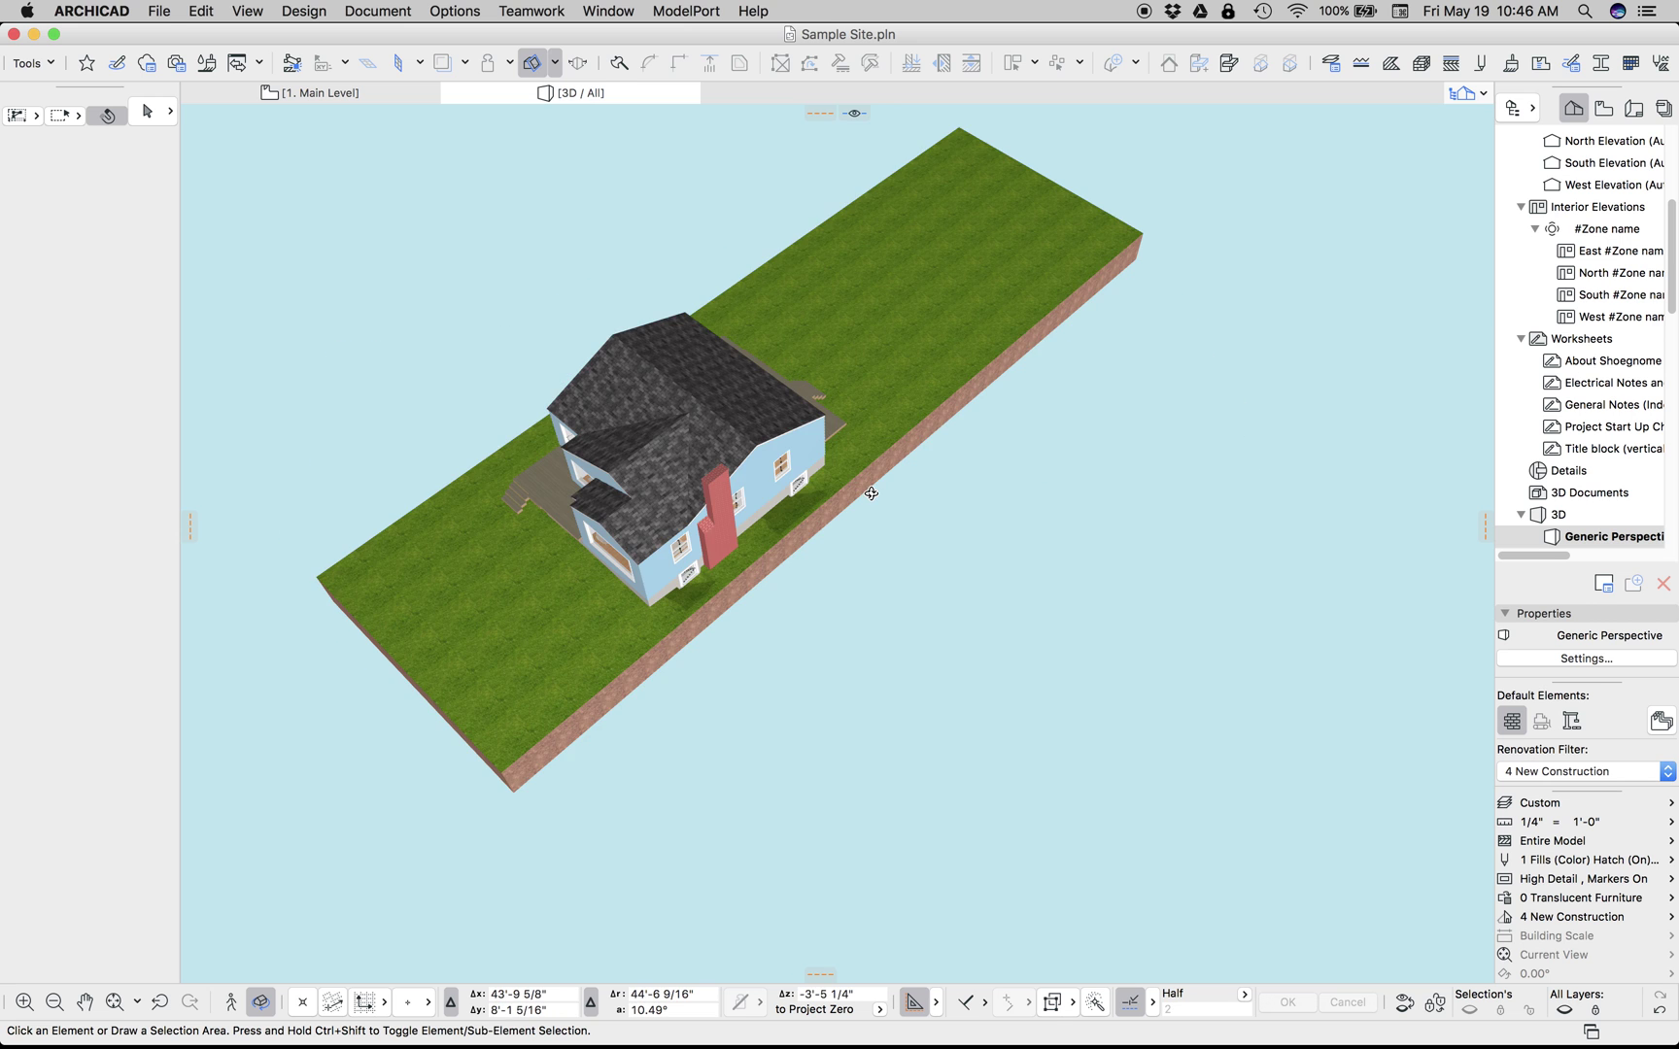
{"action": "left_click_drag", "start_coordinate": [651, 302], "coordinate": [622, 282]}
{"action": "left_click", "coordinate": [308, 90]}
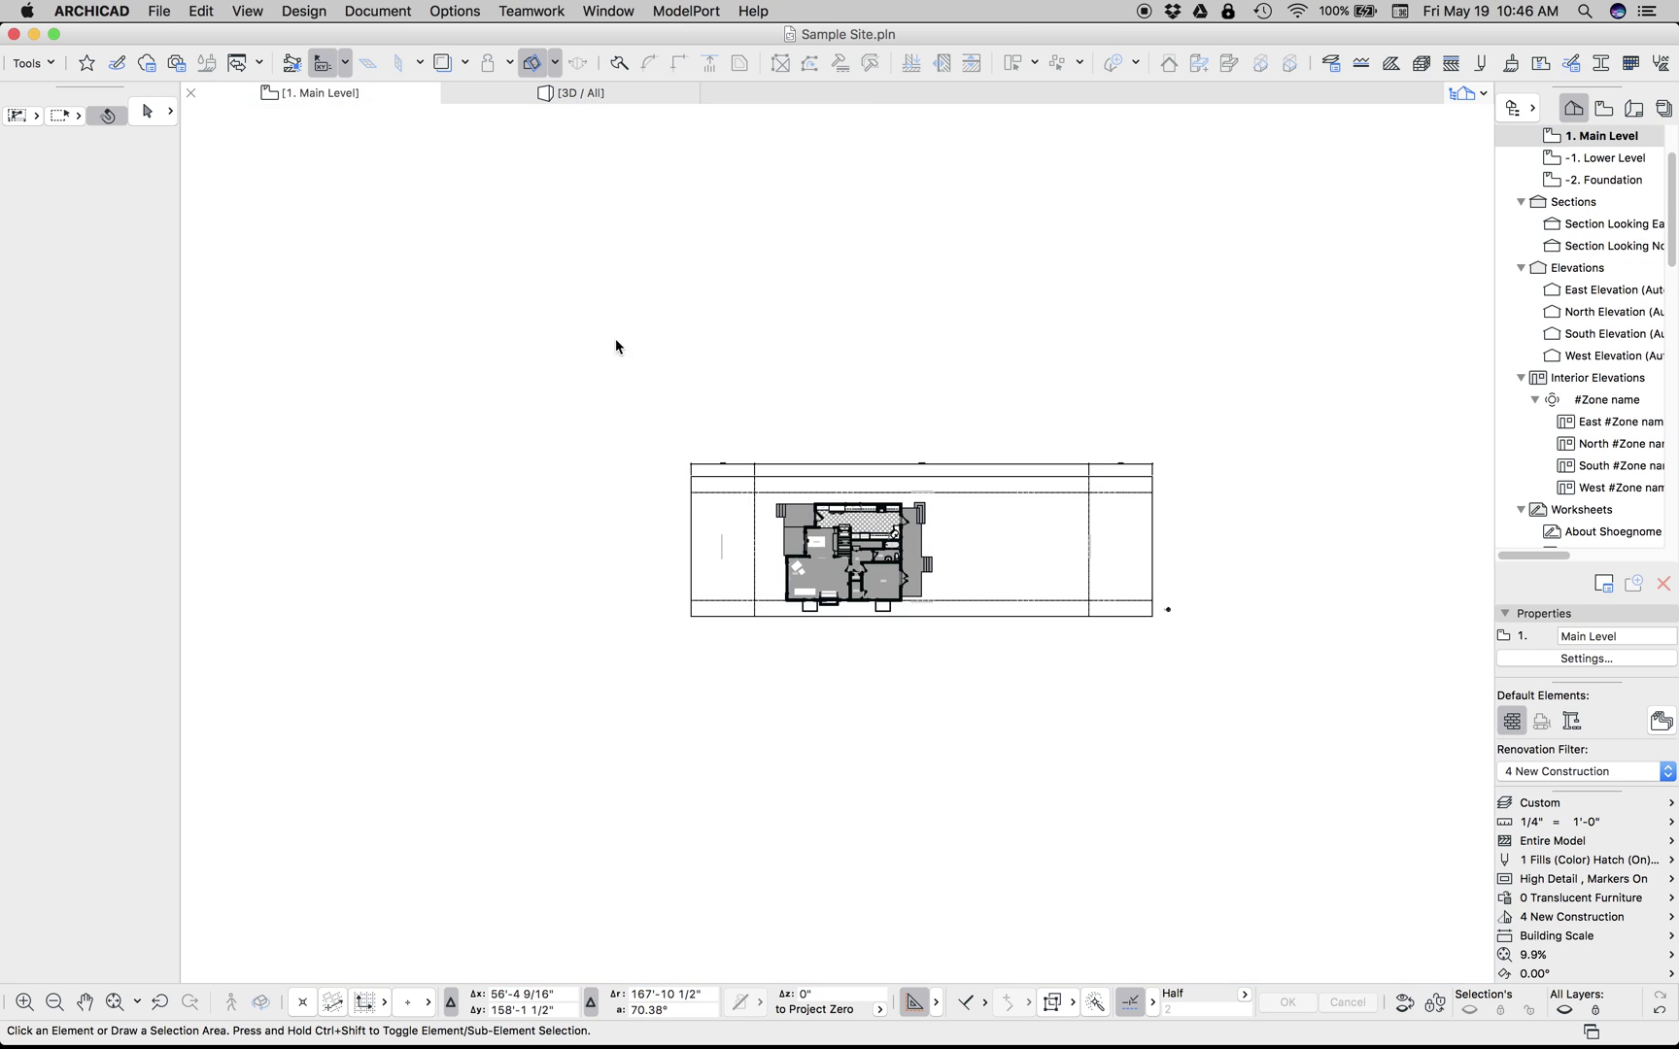
- Switch to Finder, preview Site Image.jpg, and place it on the Main Level plan above the house
{"action": "left_click", "coordinate": [112, 1018]}
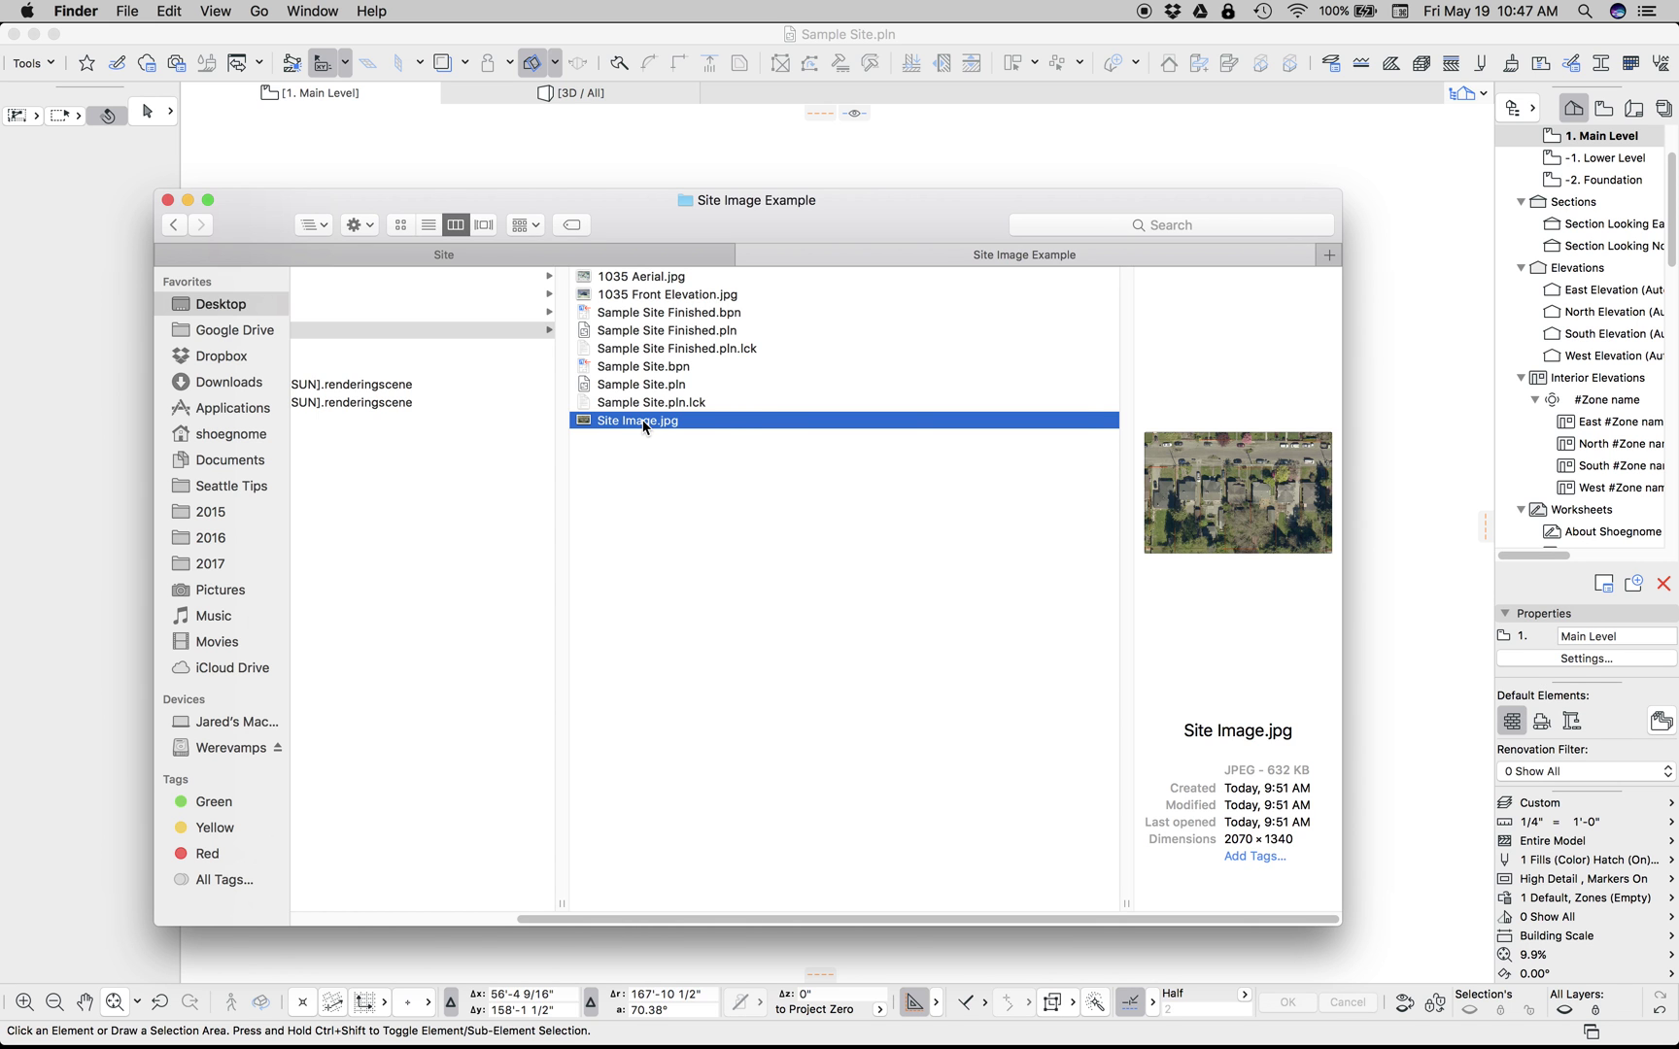
{"action": "key", "text": "space"}
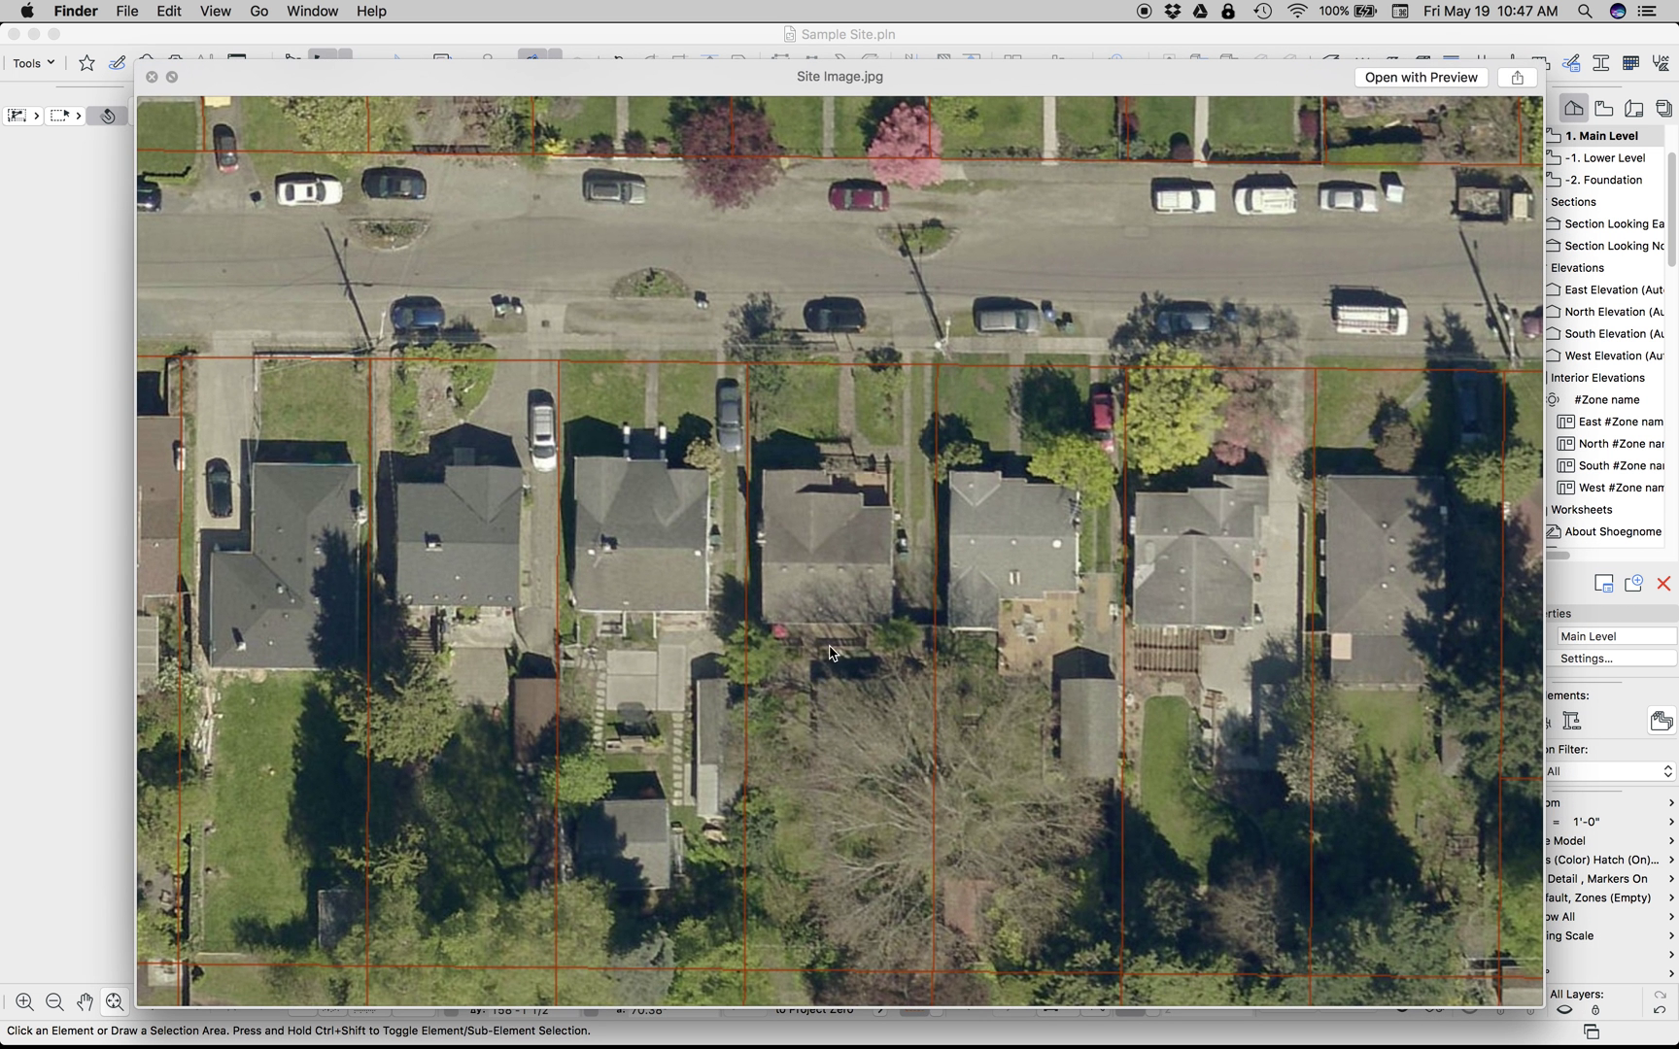
{"action": "key", "text": "space"}
{"action": "left_click_drag", "start_coordinate": [741, 218], "coordinate": [959, 606]}
{"action": "left_click_drag", "start_coordinate": [831, 341], "coordinate": [830, 345]}
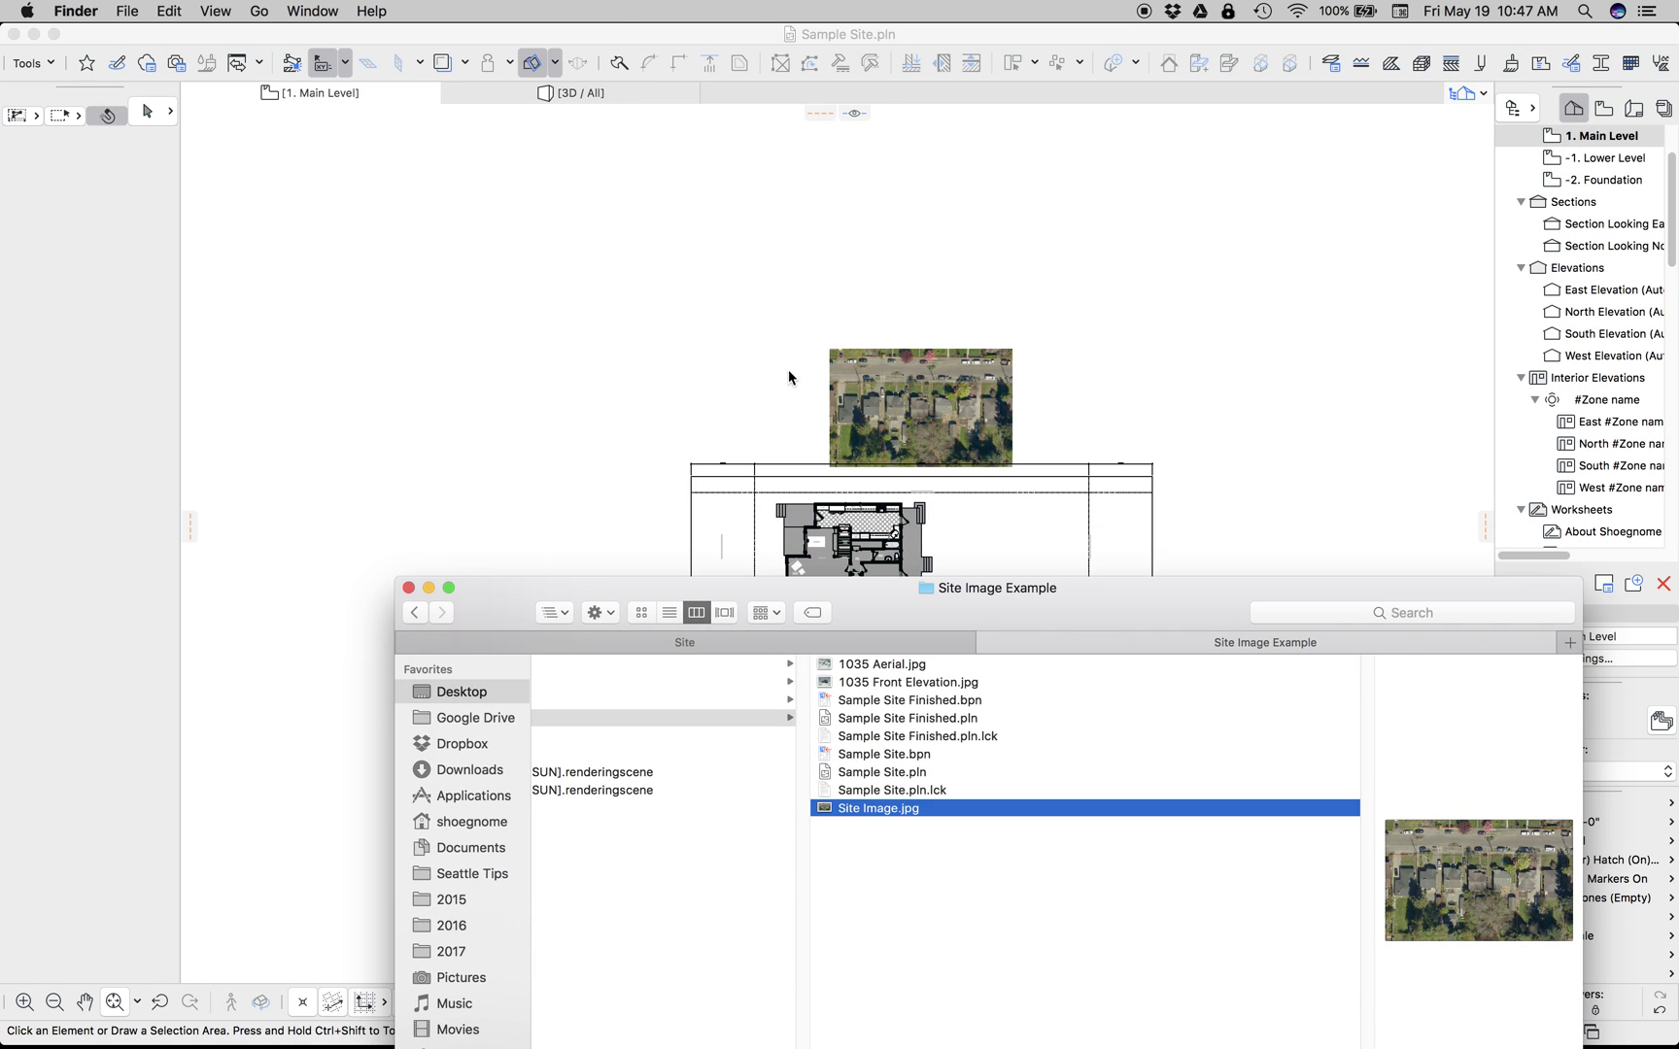
- Select the placed aerial image and rotate it 90° counterclockwise
{"action": "left_click", "coordinate": [908, 432]}
{"action": "left_click", "coordinate": [906, 430]}
{"action": "scroll", "coordinate": [899, 435], "scroll_direction": "up", "scroll_amount": 5}
{"action": "key", "text": "super+e"}
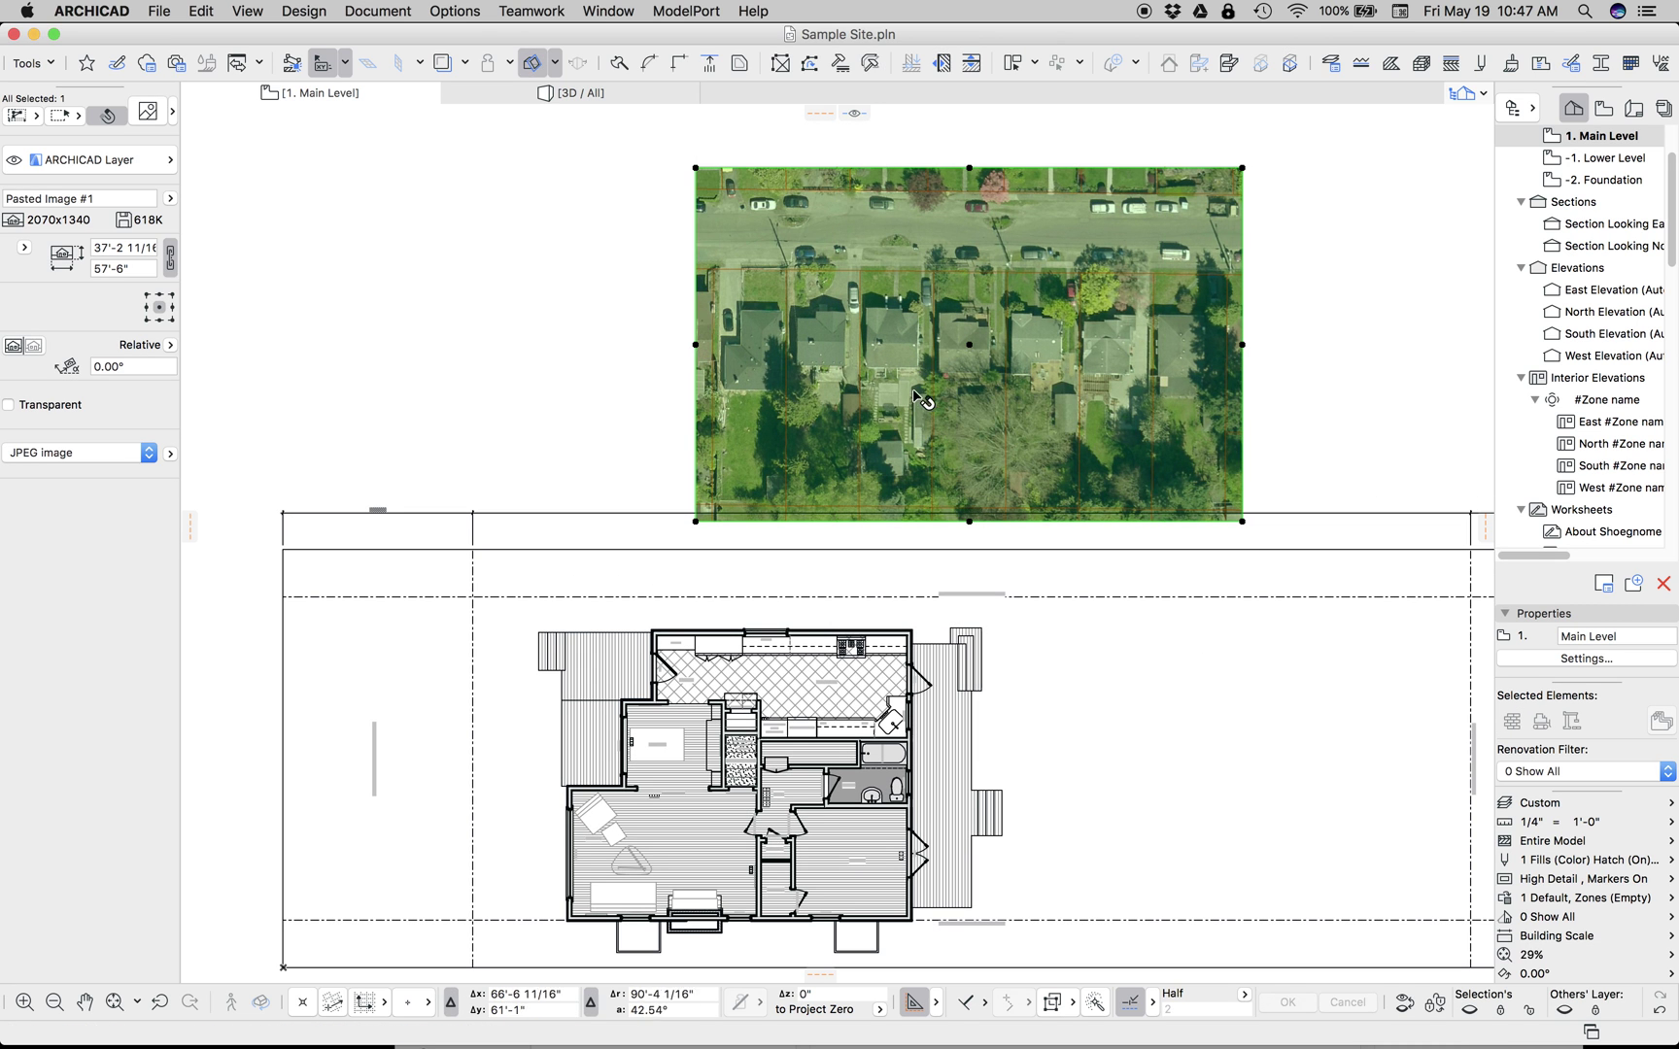
{"action": "left_click", "coordinate": [900, 396]}
{"action": "left_click", "coordinate": [1074, 396]}
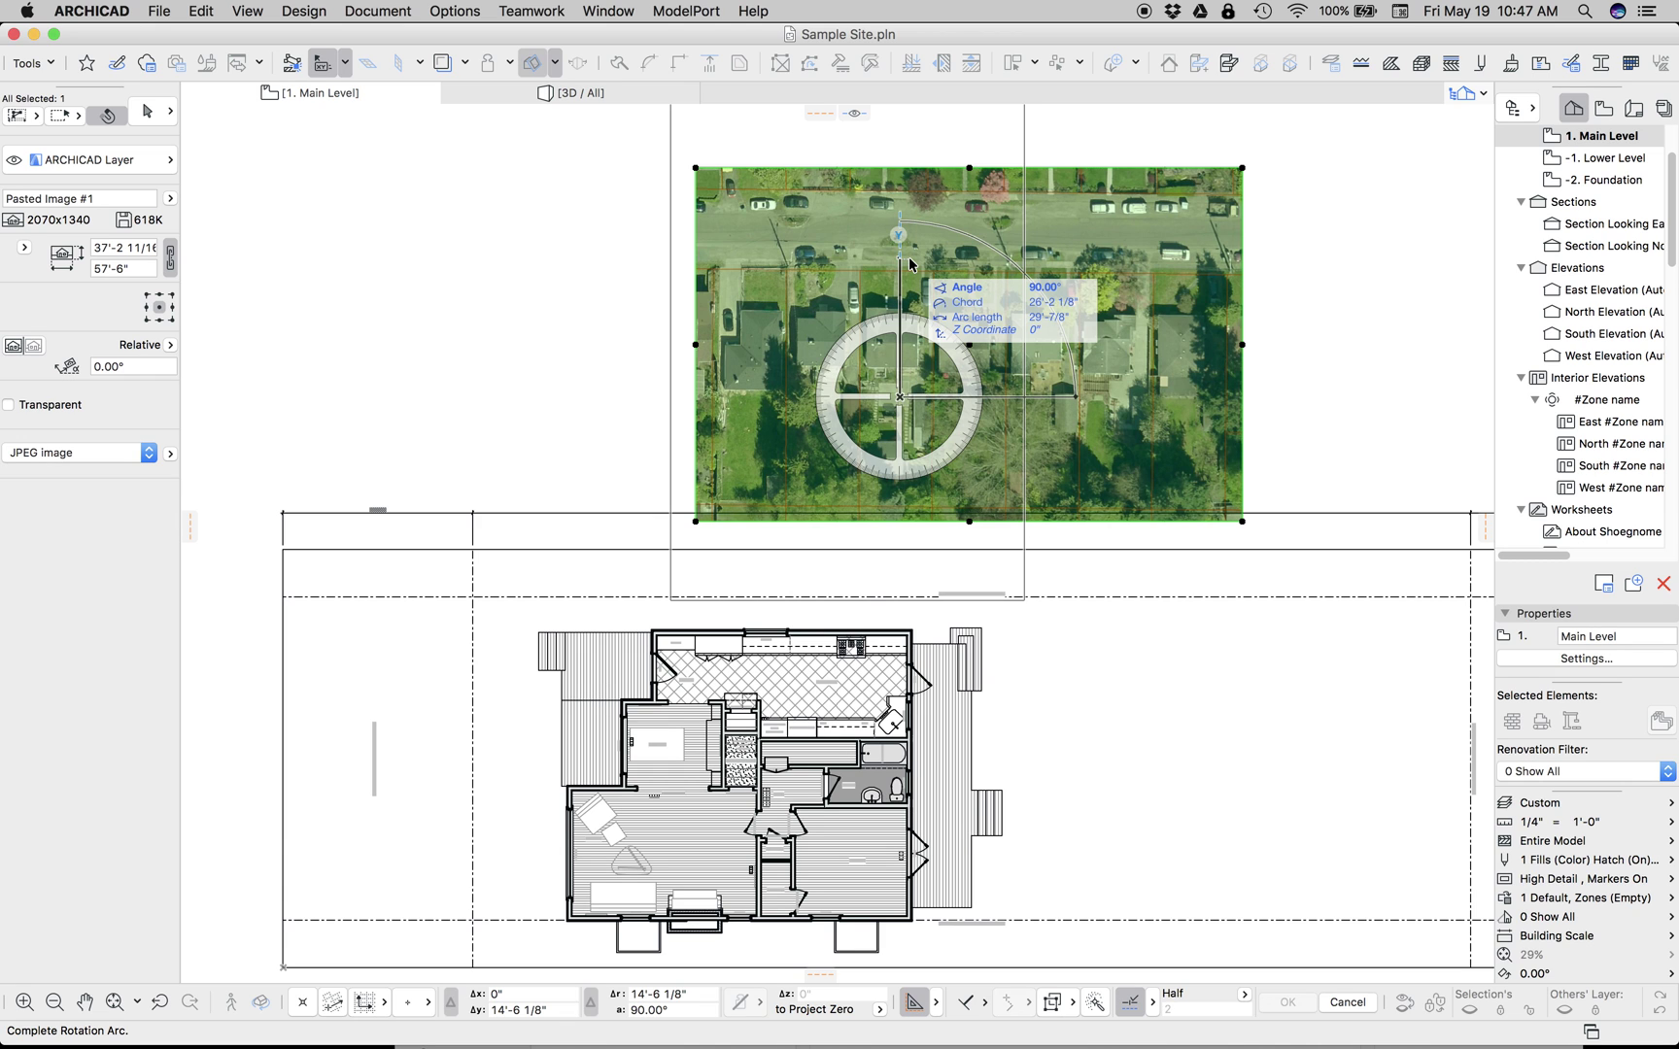
{"action": "left_click", "coordinate": [910, 263]}
{"action": "scroll", "coordinate": [877, 412], "scroll_direction": "down", "scroll_amount": 3}
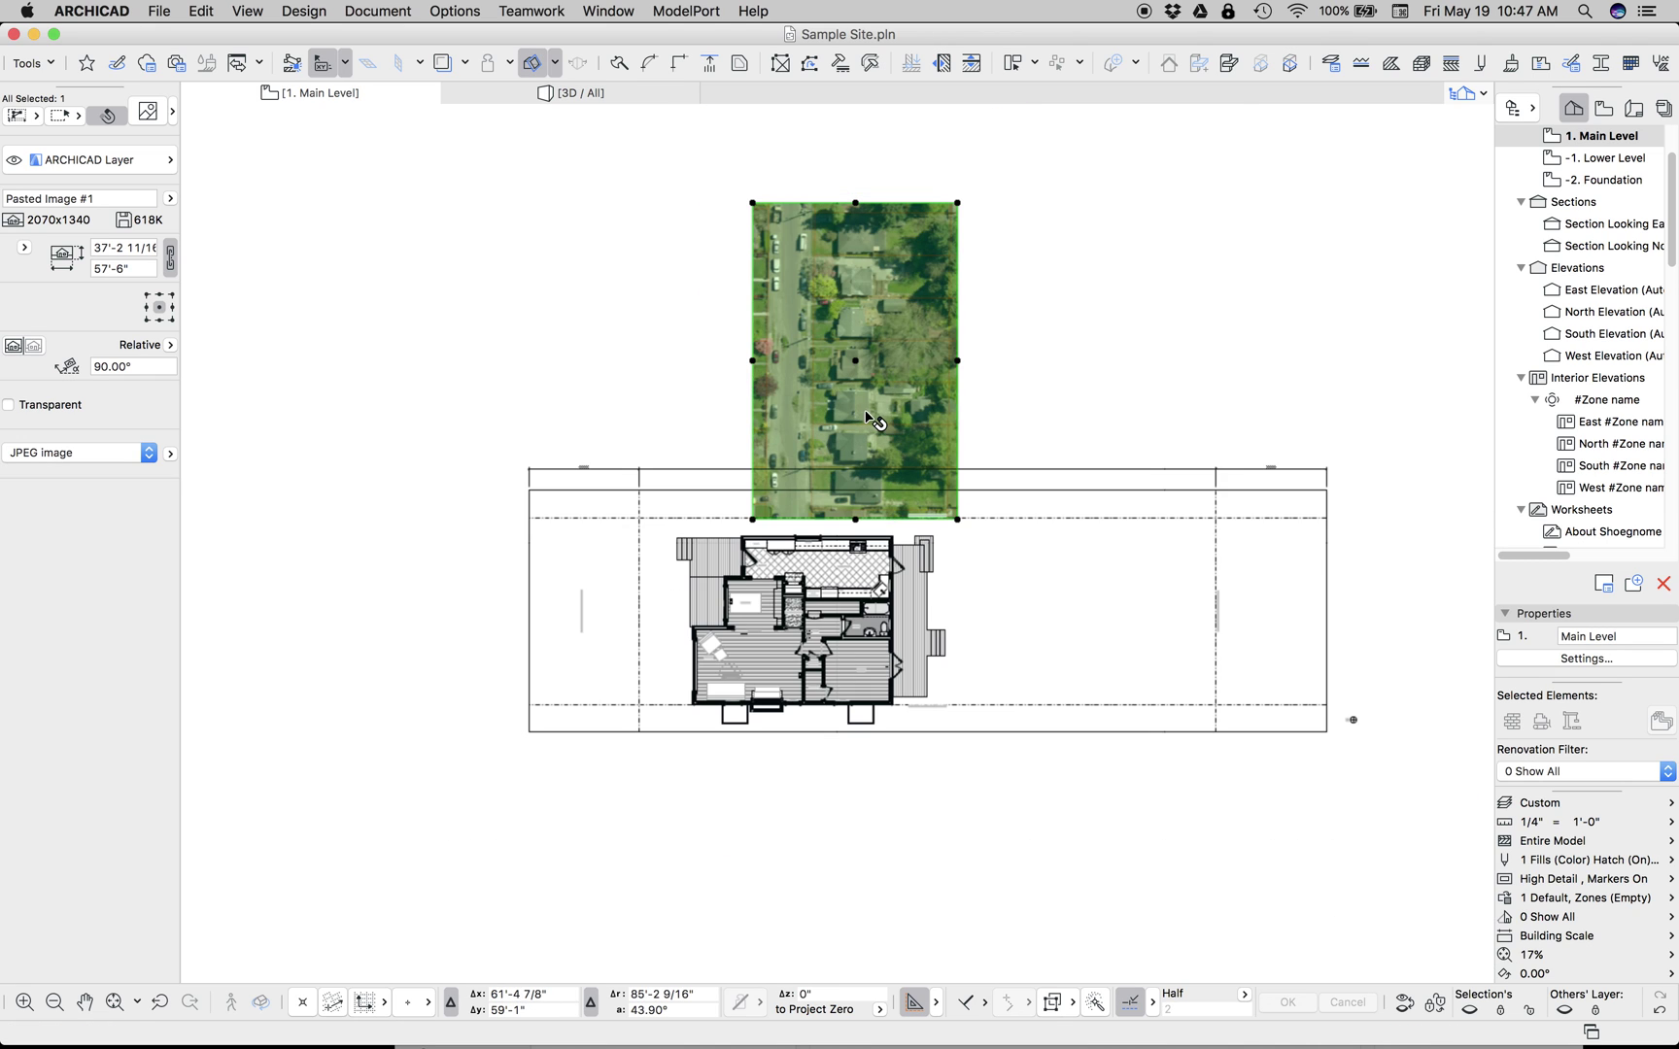
- Move the aerial image so the front corner of the photographed house meets the living room's lower-left outer corner
{"action": "scroll", "coordinate": [866, 392], "scroll_direction": "up", "scroll_amount": 4}
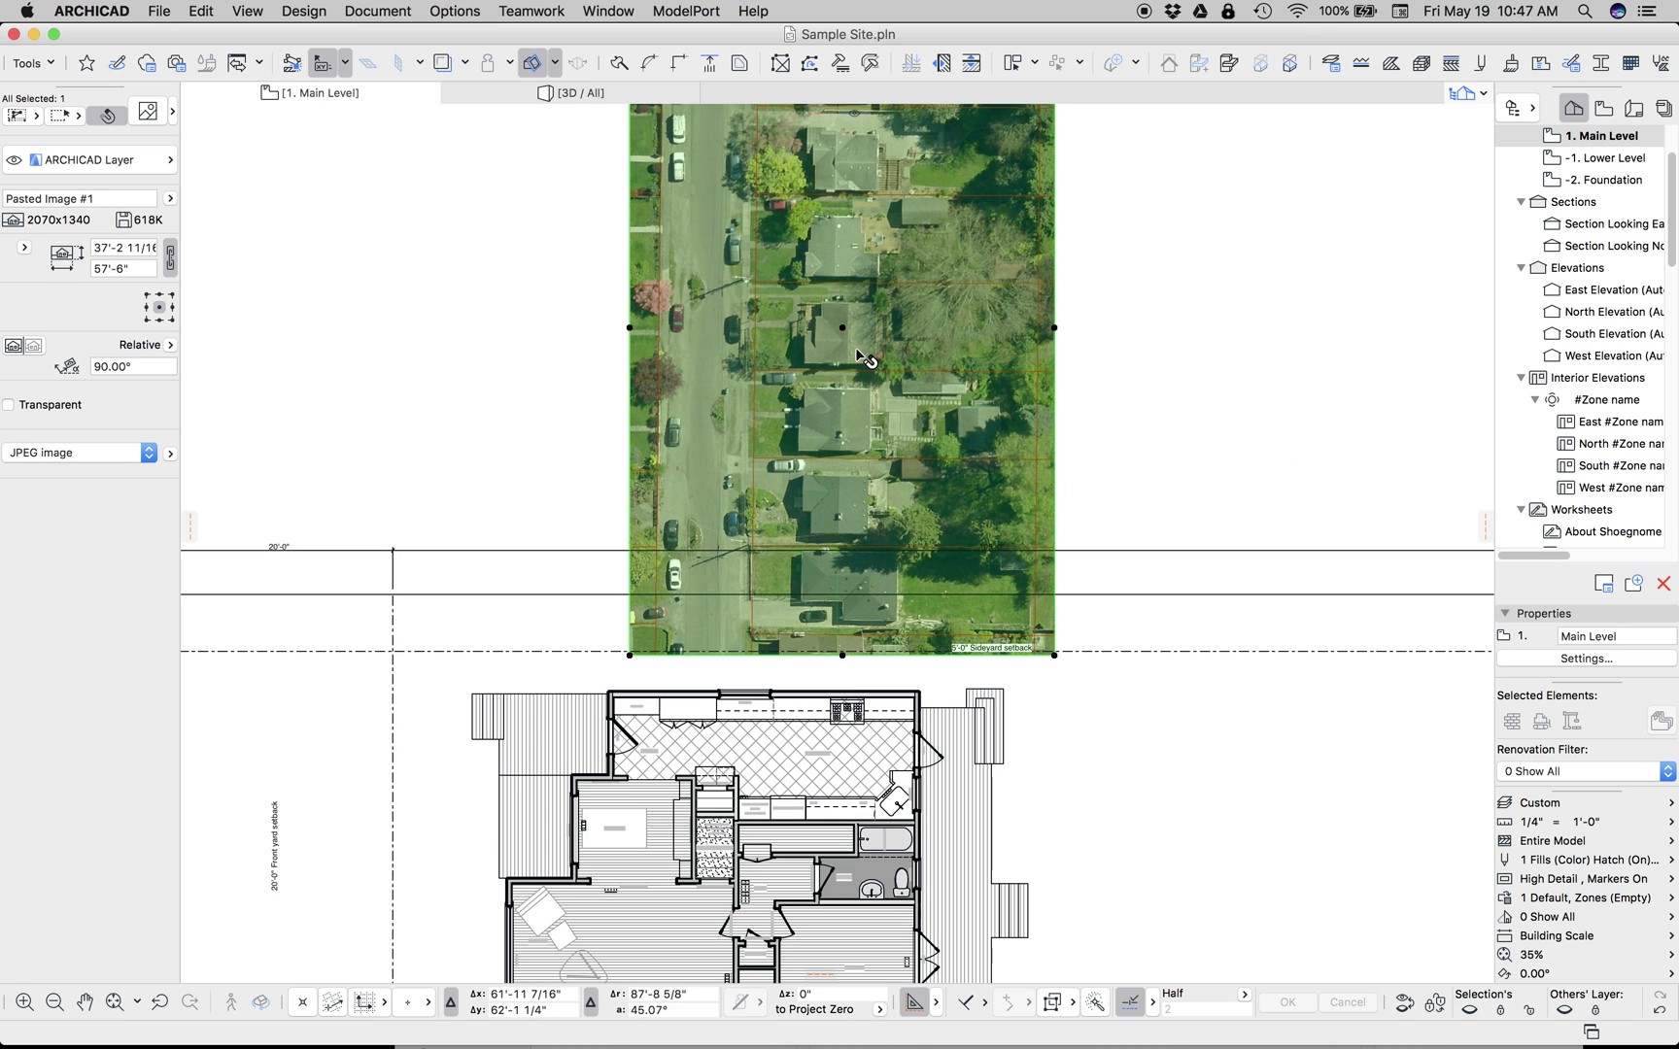
{"action": "key", "text": "super+d"}
{"action": "left_click", "coordinate": [805, 364]}
{"action": "scroll", "coordinate": [805, 583], "scroll_direction": "down", "scroll_amount": 5}
{"action": "scroll", "coordinate": [805, 582], "scroll_direction": "left", "scroll_amount": 2}
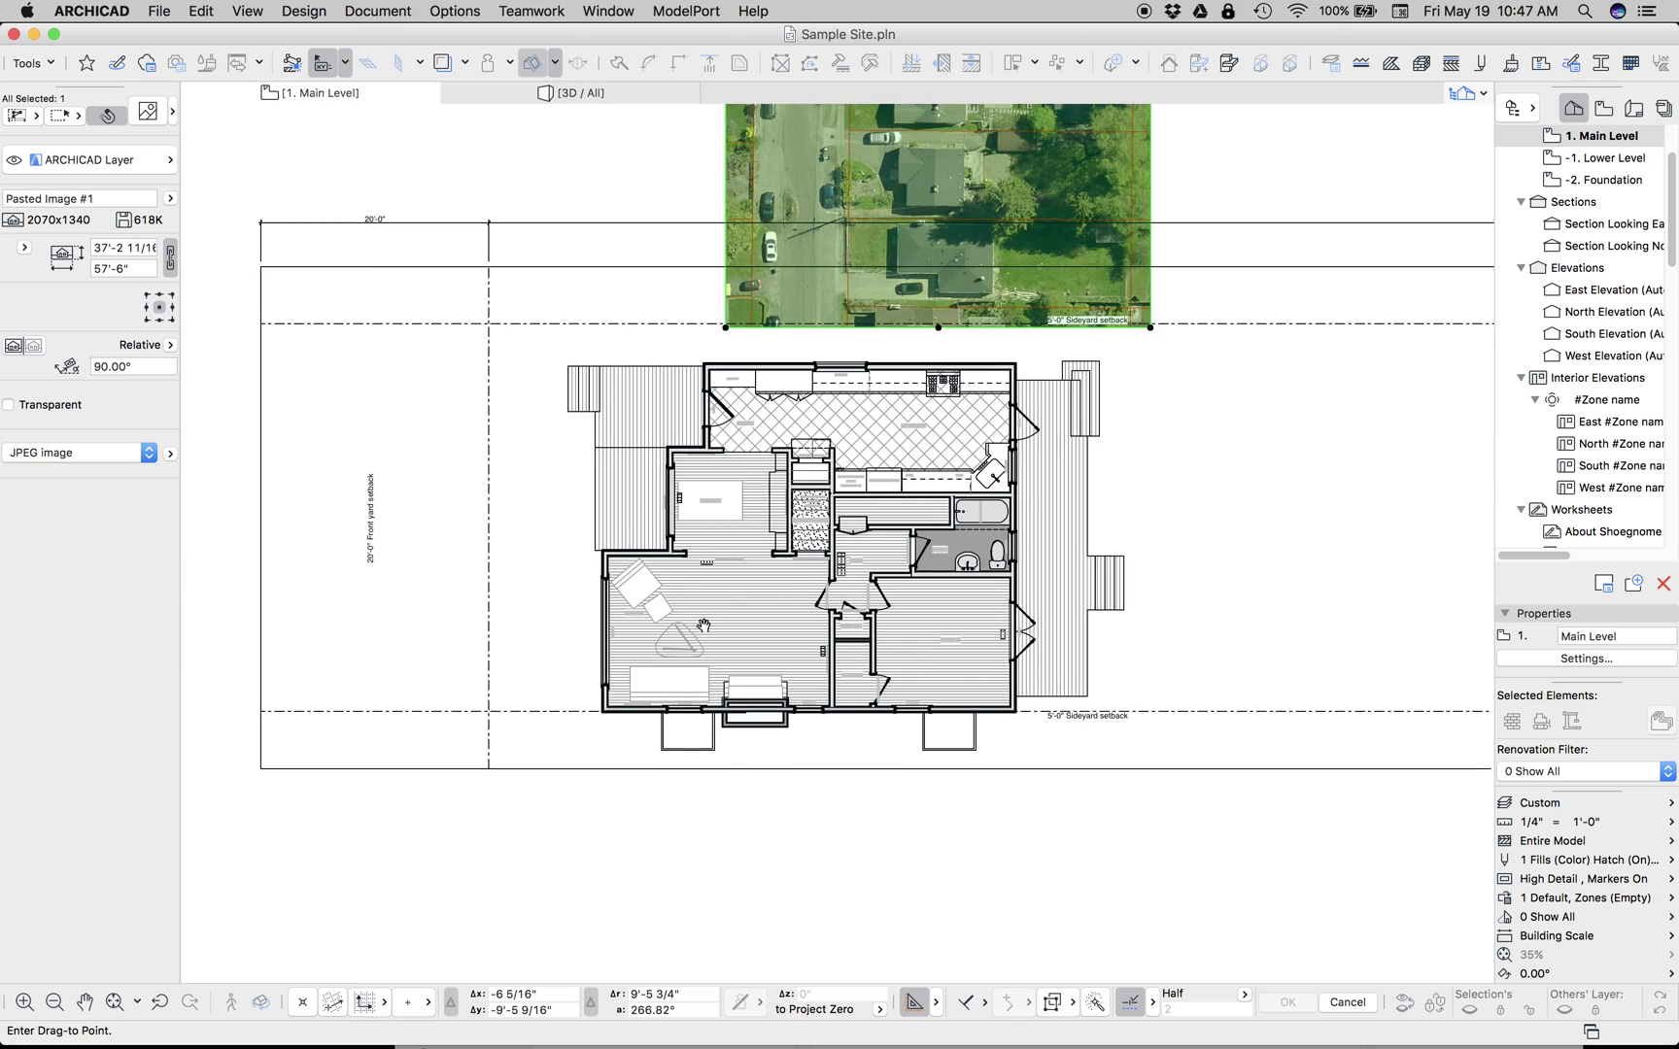
{"action": "left_click", "coordinate": [604, 717]}
{"action": "scroll", "coordinate": [641, 638], "scroll_direction": "down", "scroll_amount": 3}
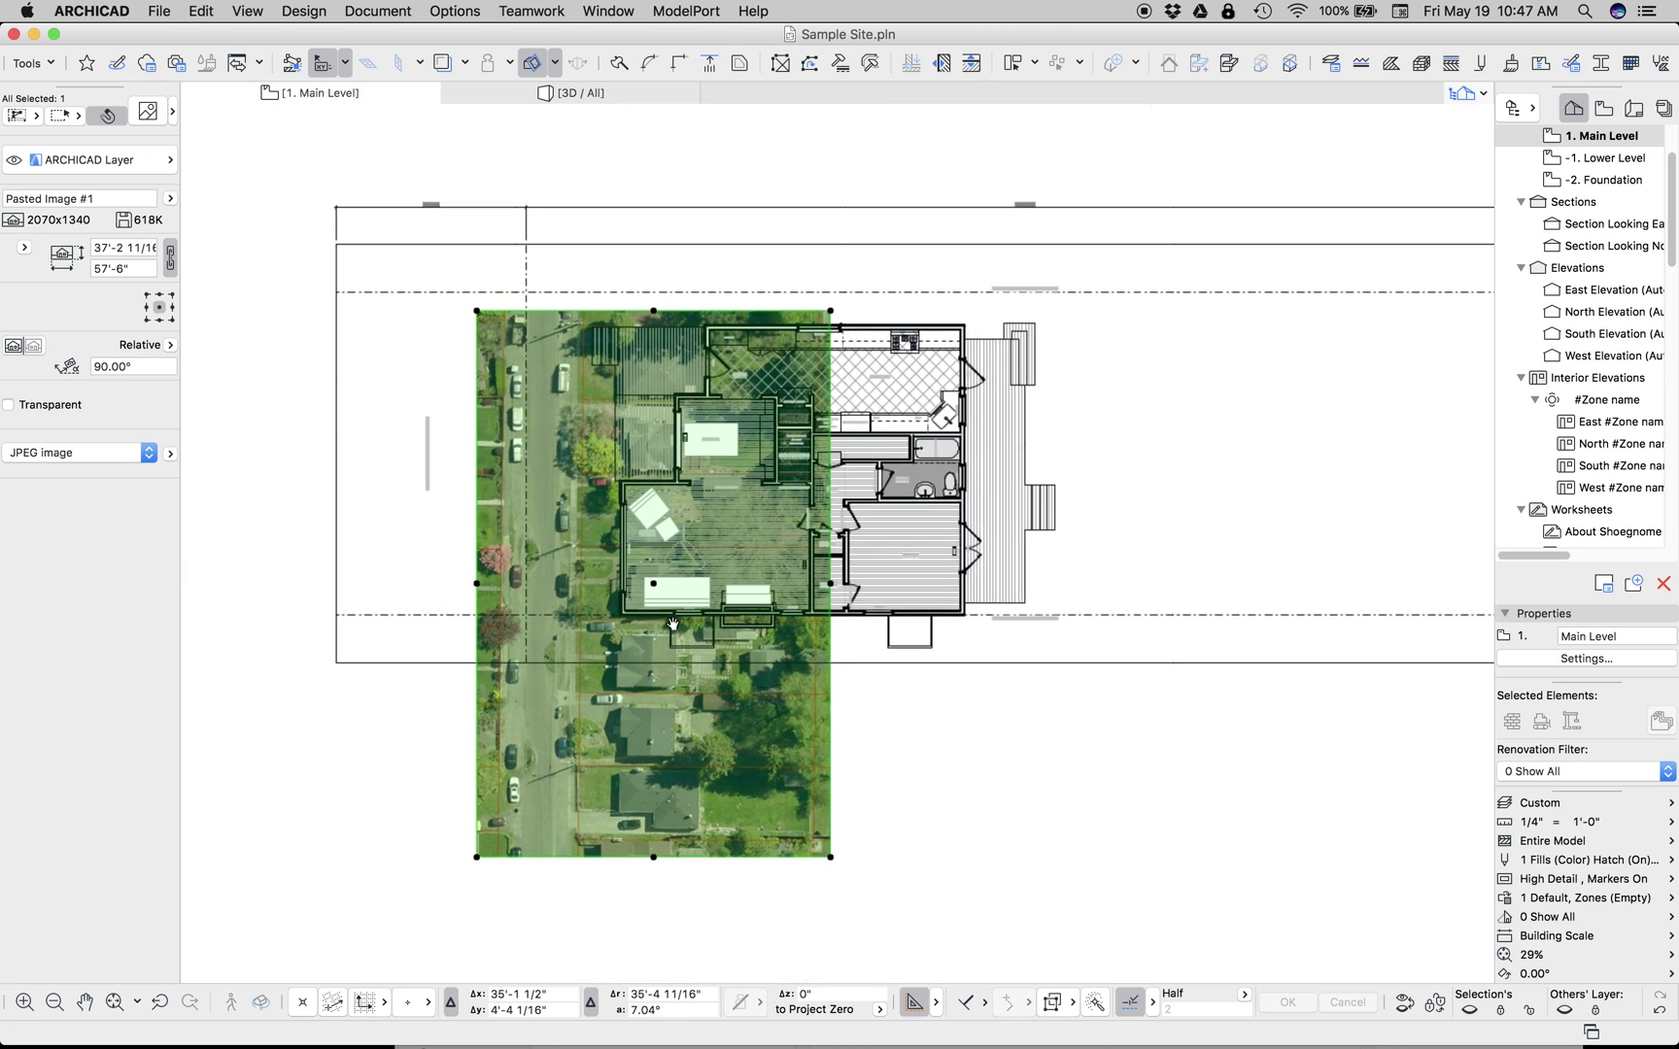
- Resize the aerial image graphically from the living room's lower-left corner, scaling the photographed house up towards the plan's front wall length
{"action": "scroll", "coordinate": [642, 639], "scroll_direction": "up", "scroll_amount": 5}
{"action": "key", "text": "super+k"}
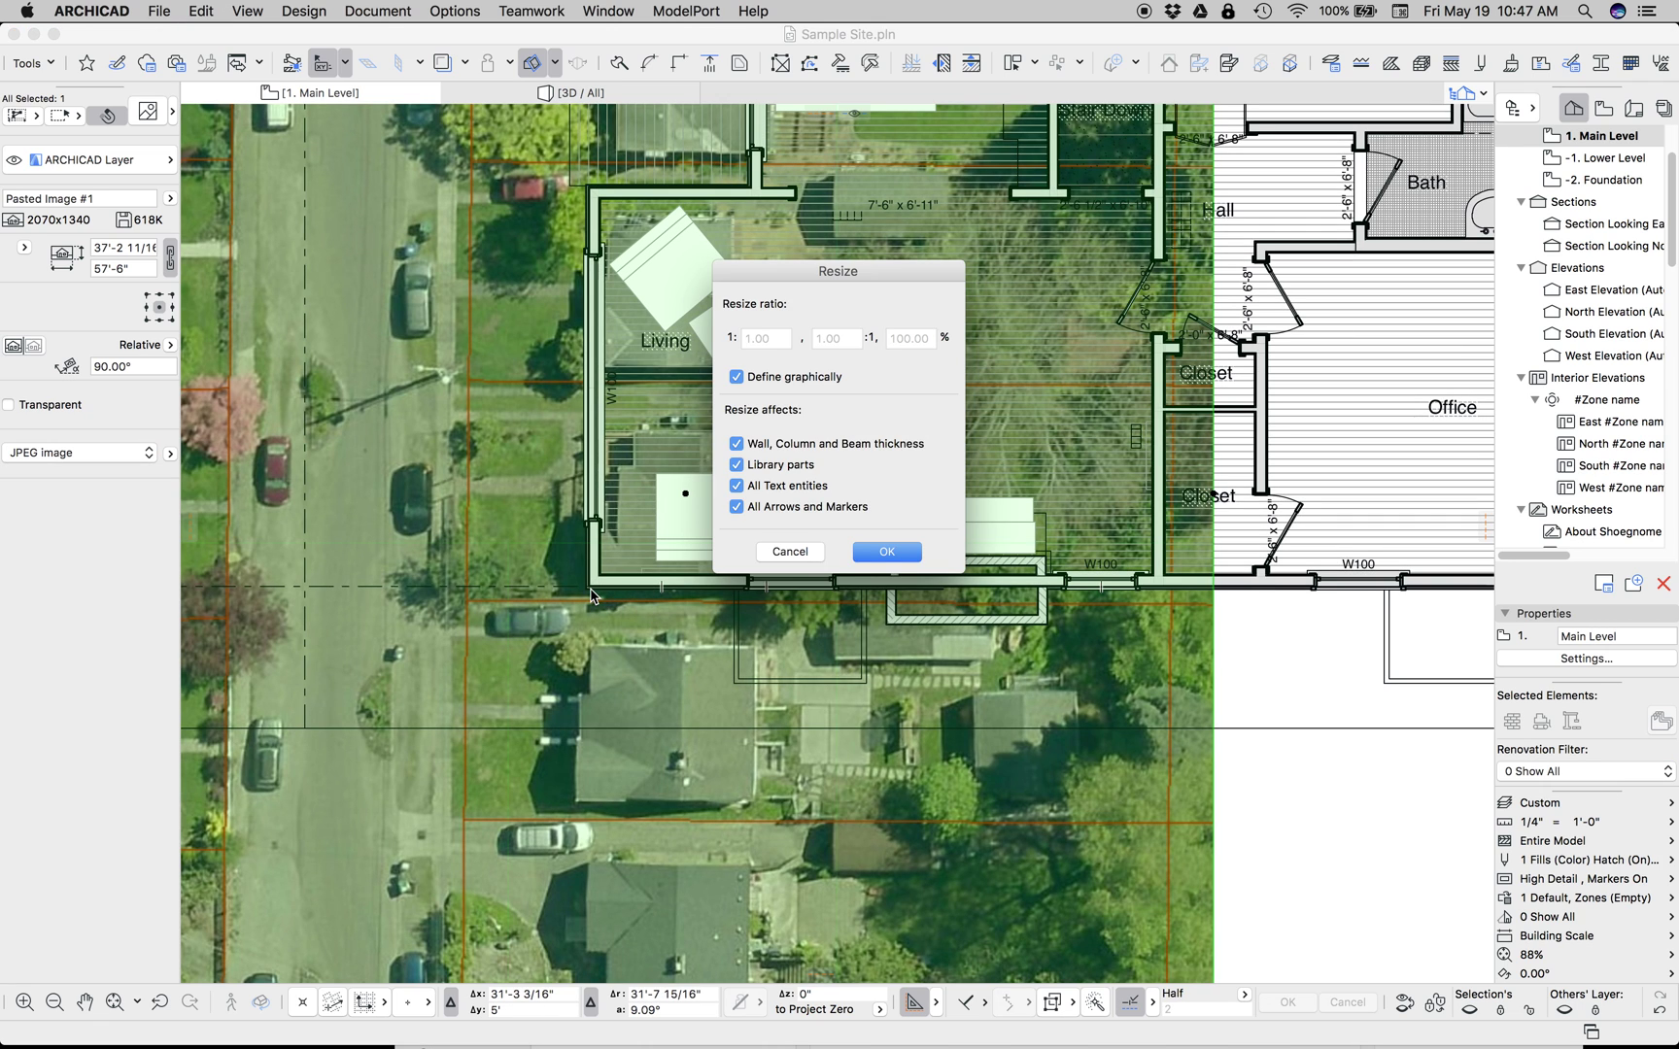
{"action": "key", "text": "Return"}
{"action": "left_click", "coordinate": [589, 586]}
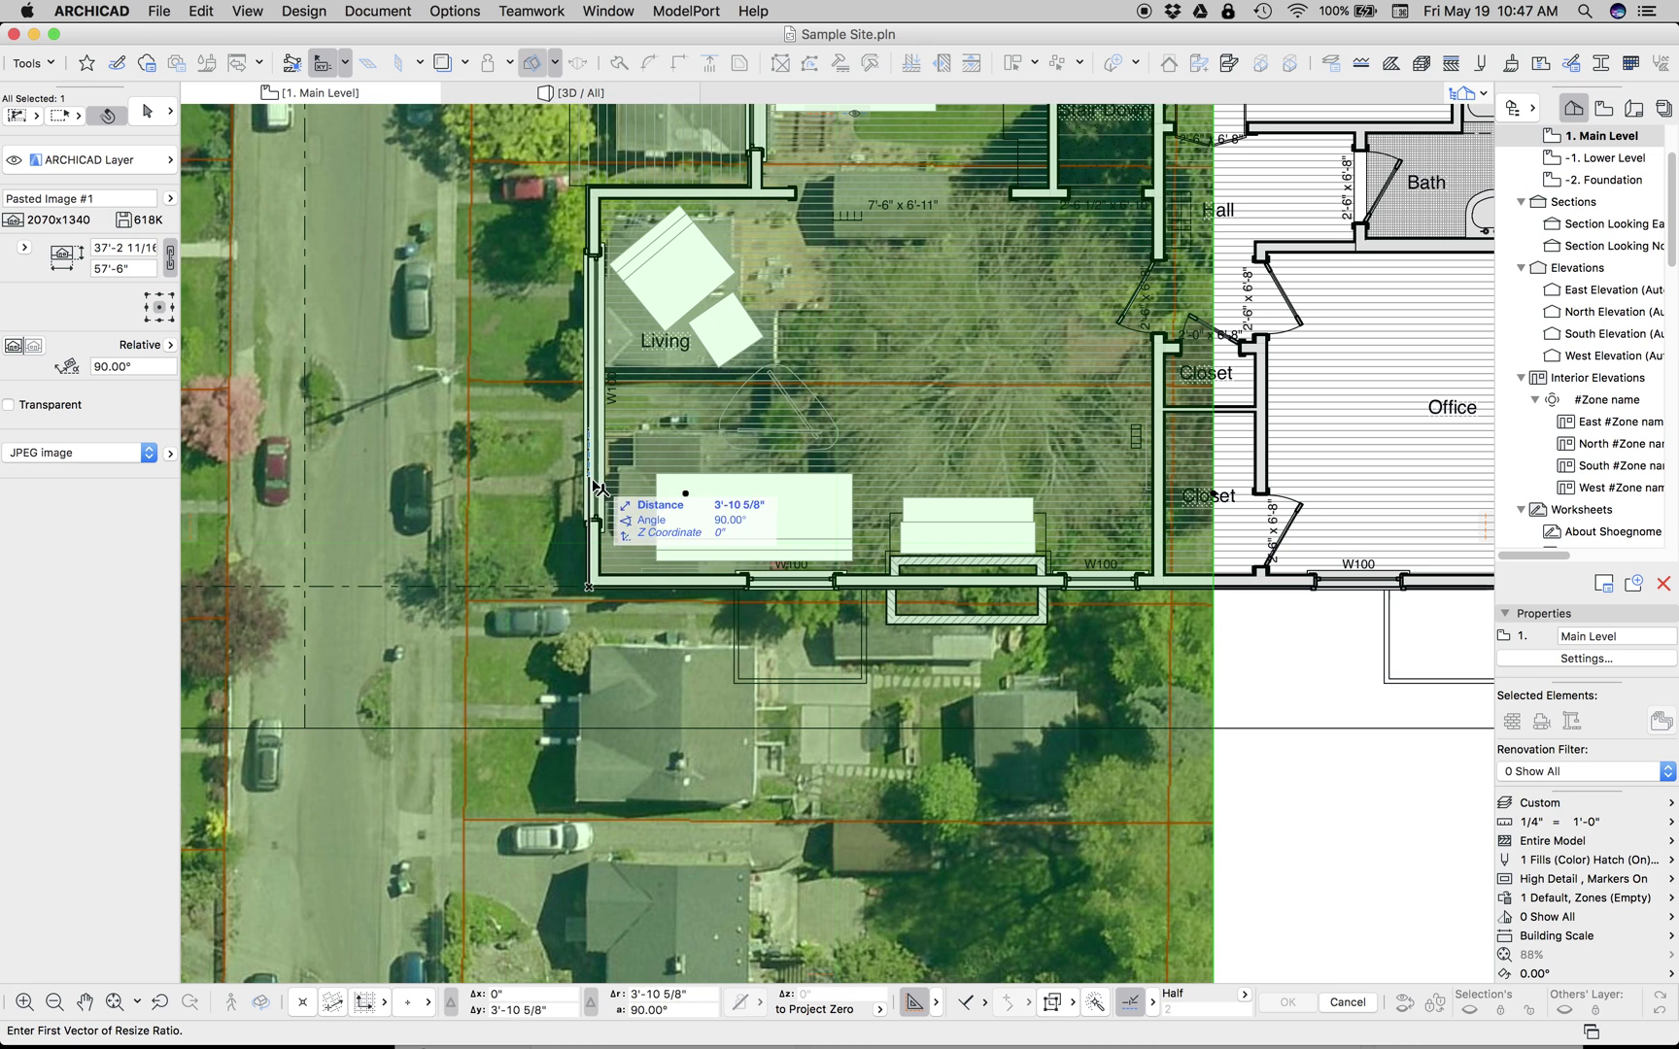
{"action": "left_click", "coordinate": [595, 515]}
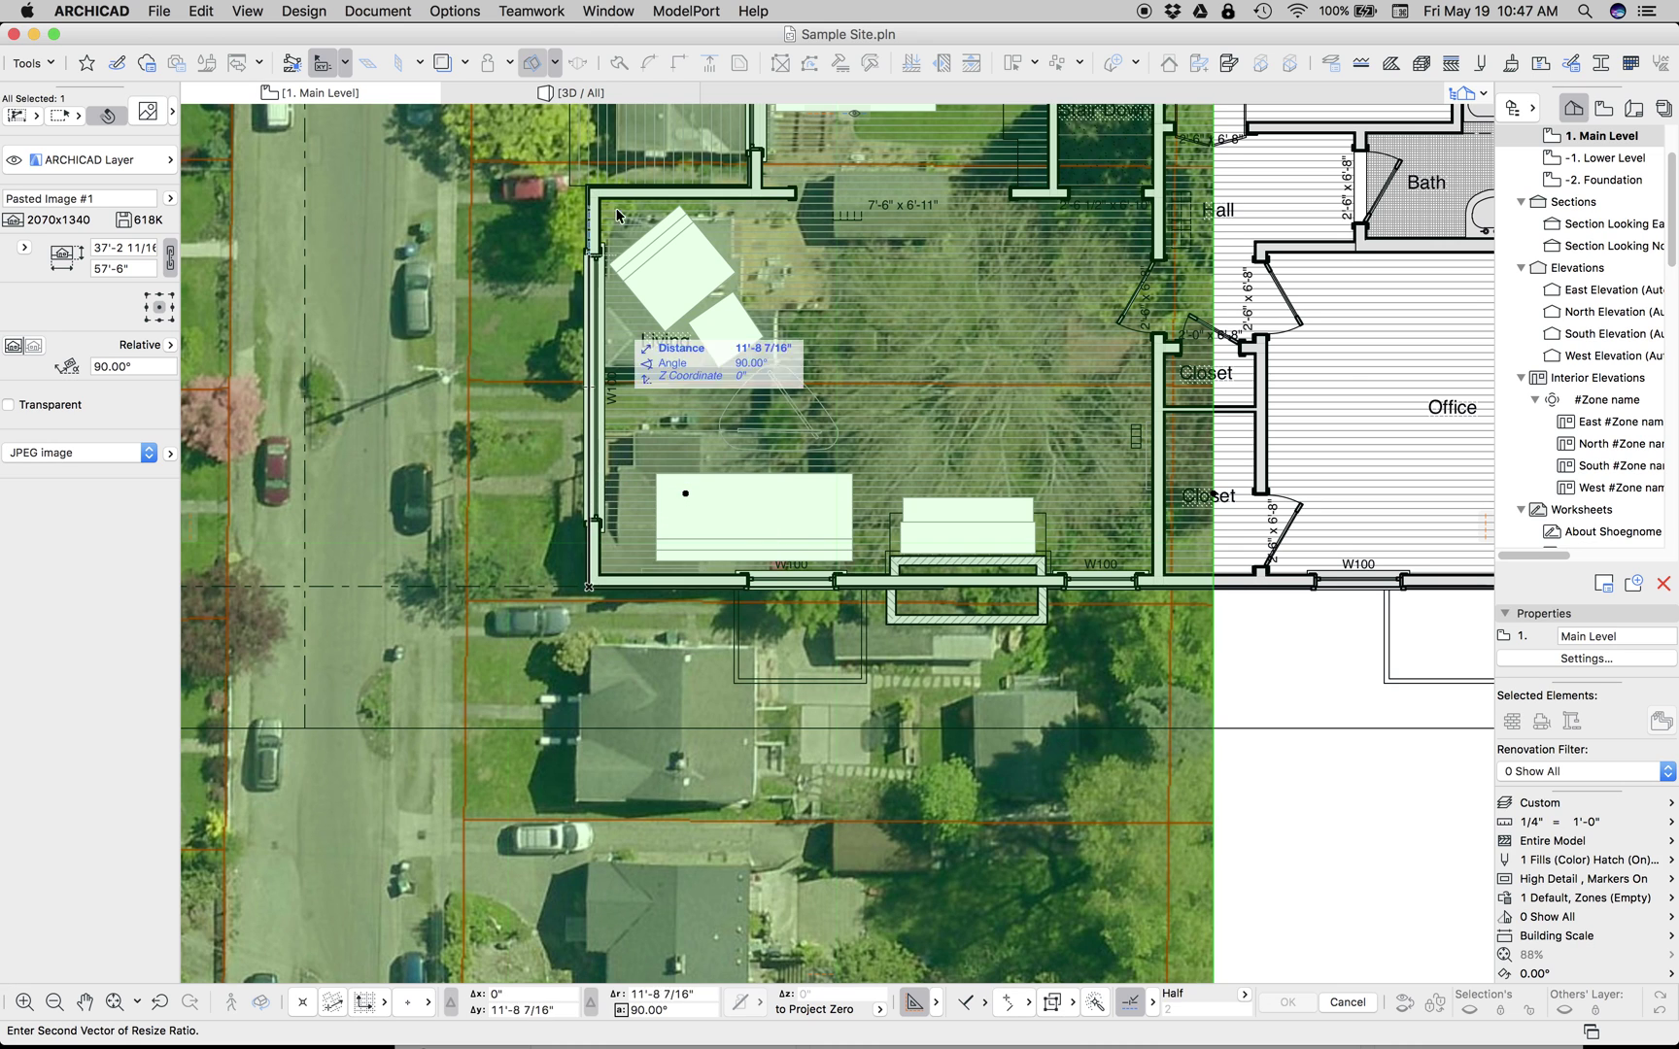
{"action": "left_click", "coordinate": [612, 238]}
{"action": "scroll", "coordinate": [665, 306], "scroll_direction": "down", "scroll_amount": 10}
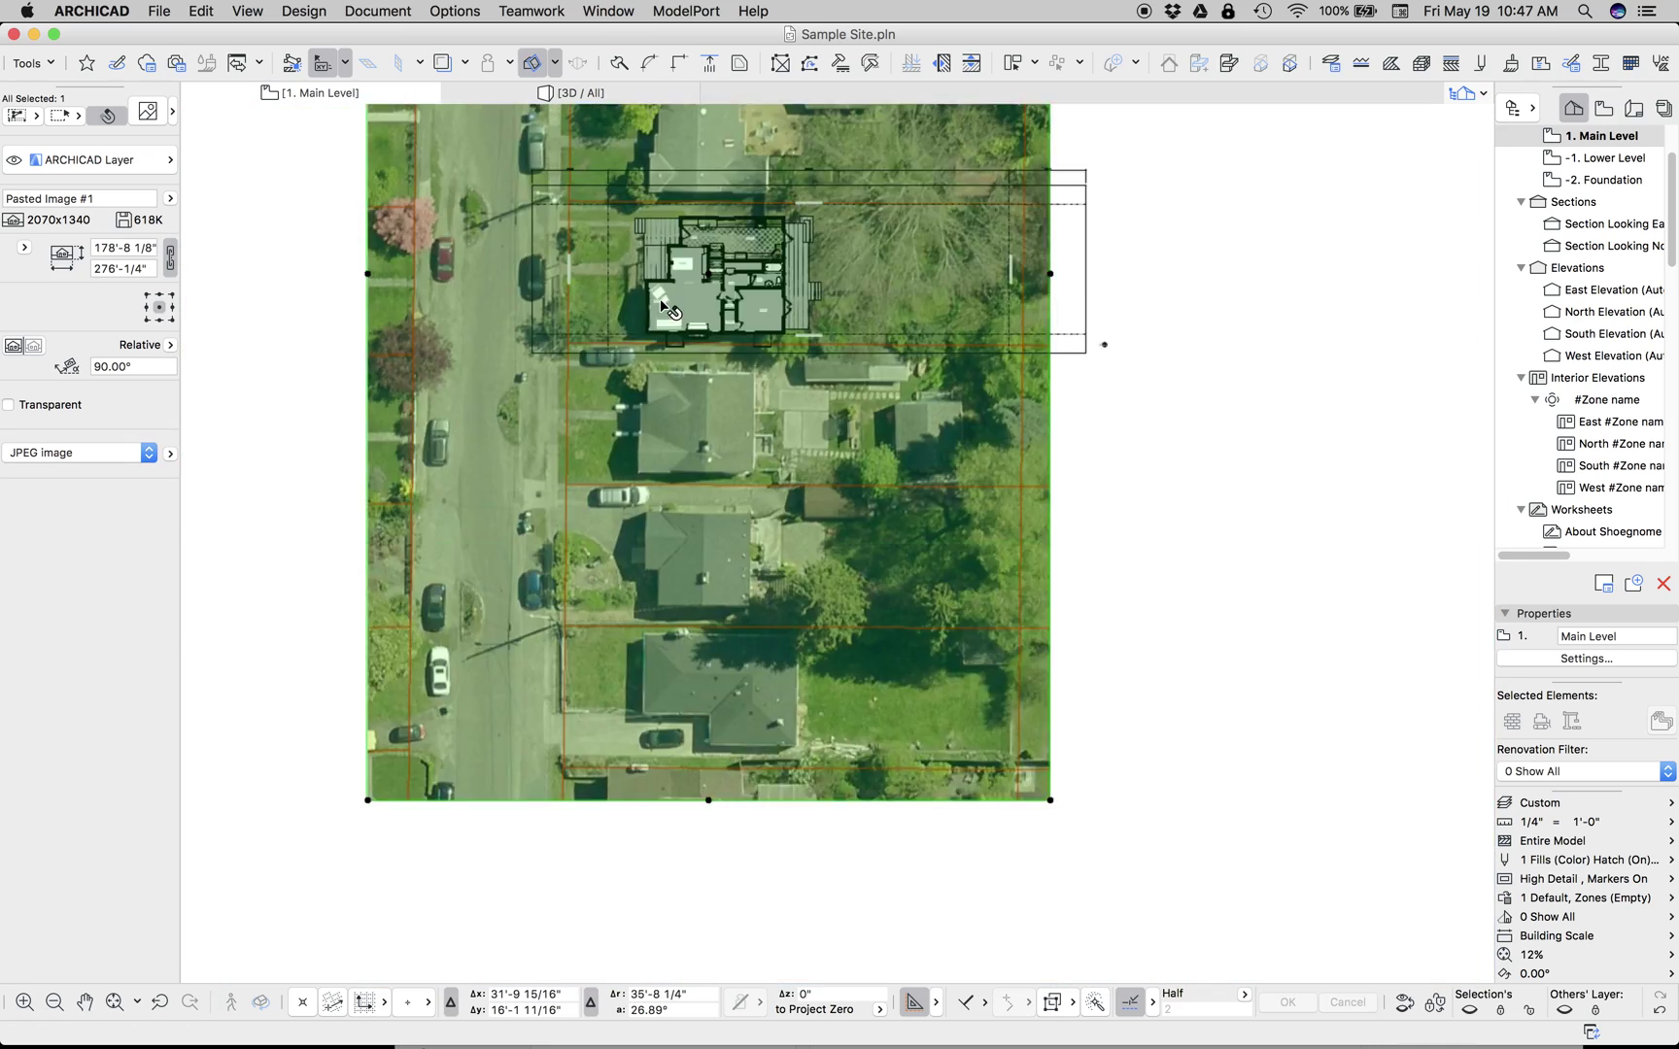
- Set the aerial image's height to 210' with its proportions locked
{"action": "scroll", "coordinate": [666, 309], "scroll_direction": "up", "scroll_amount": 5}
{"action": "scroll", "coordinate": [680, 493], "scroll_direction": "down", "scroll_amount": 1}
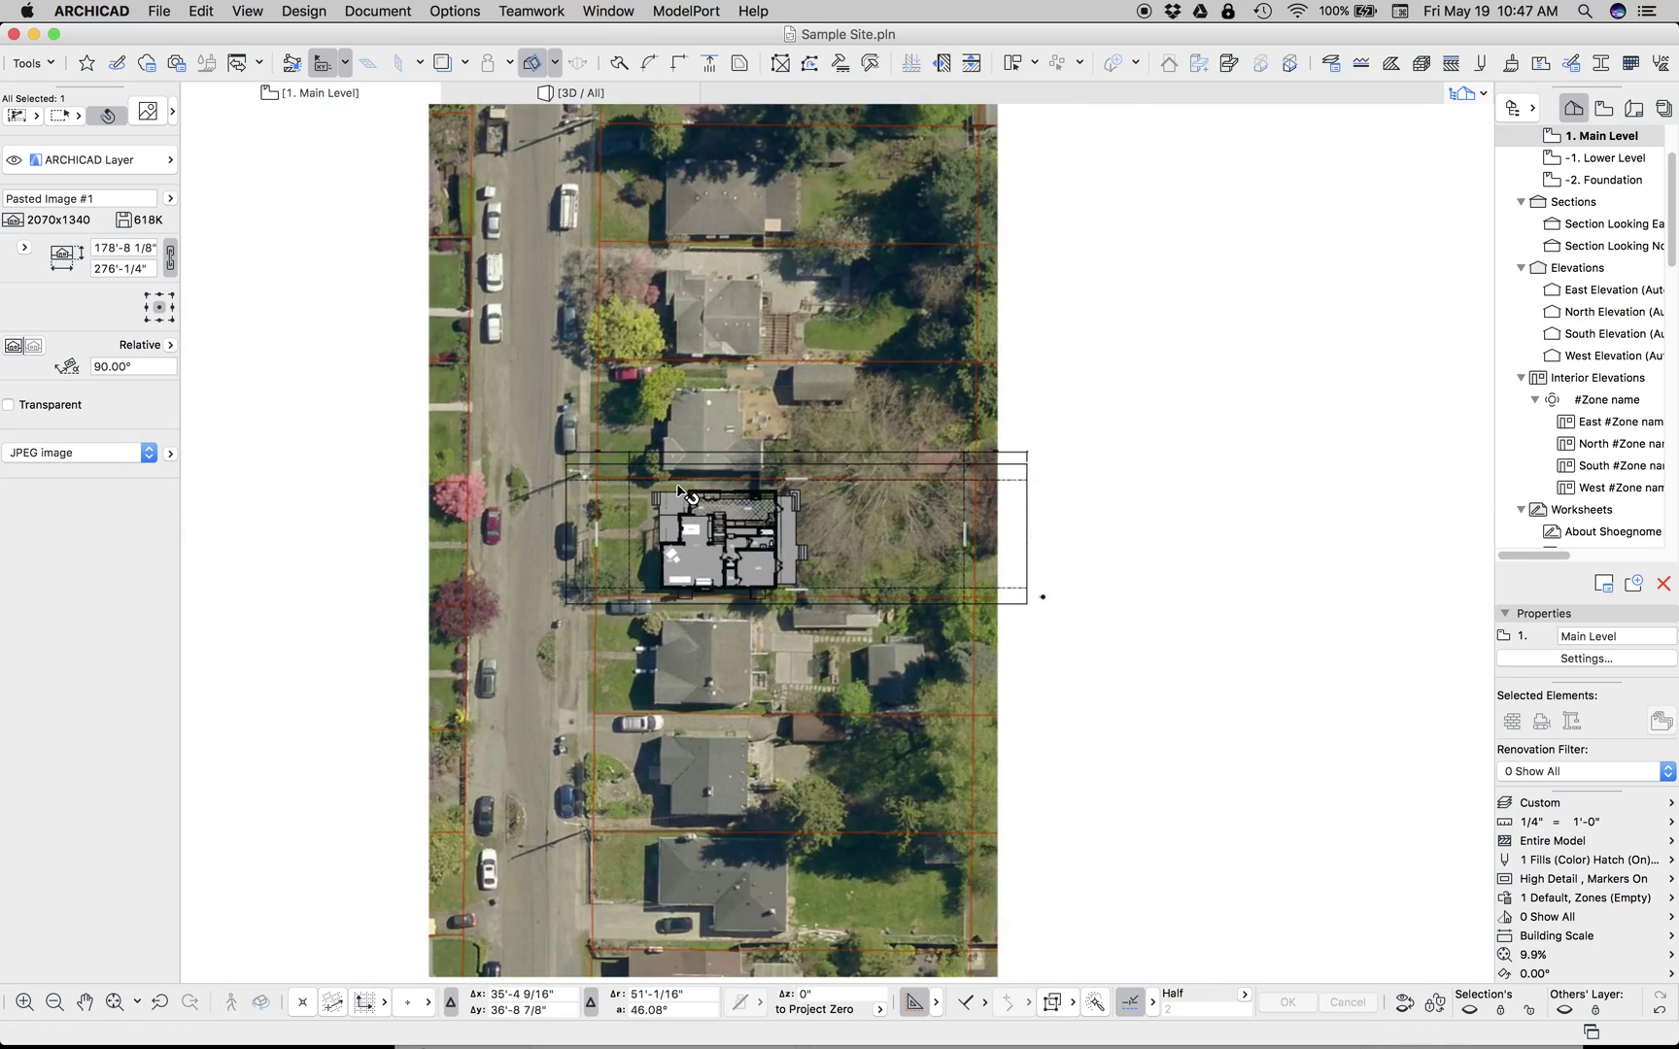
{"action": "scroll", "coordinate": [672, 483], "scroll_direction": "up", "scroll_amount": 2}
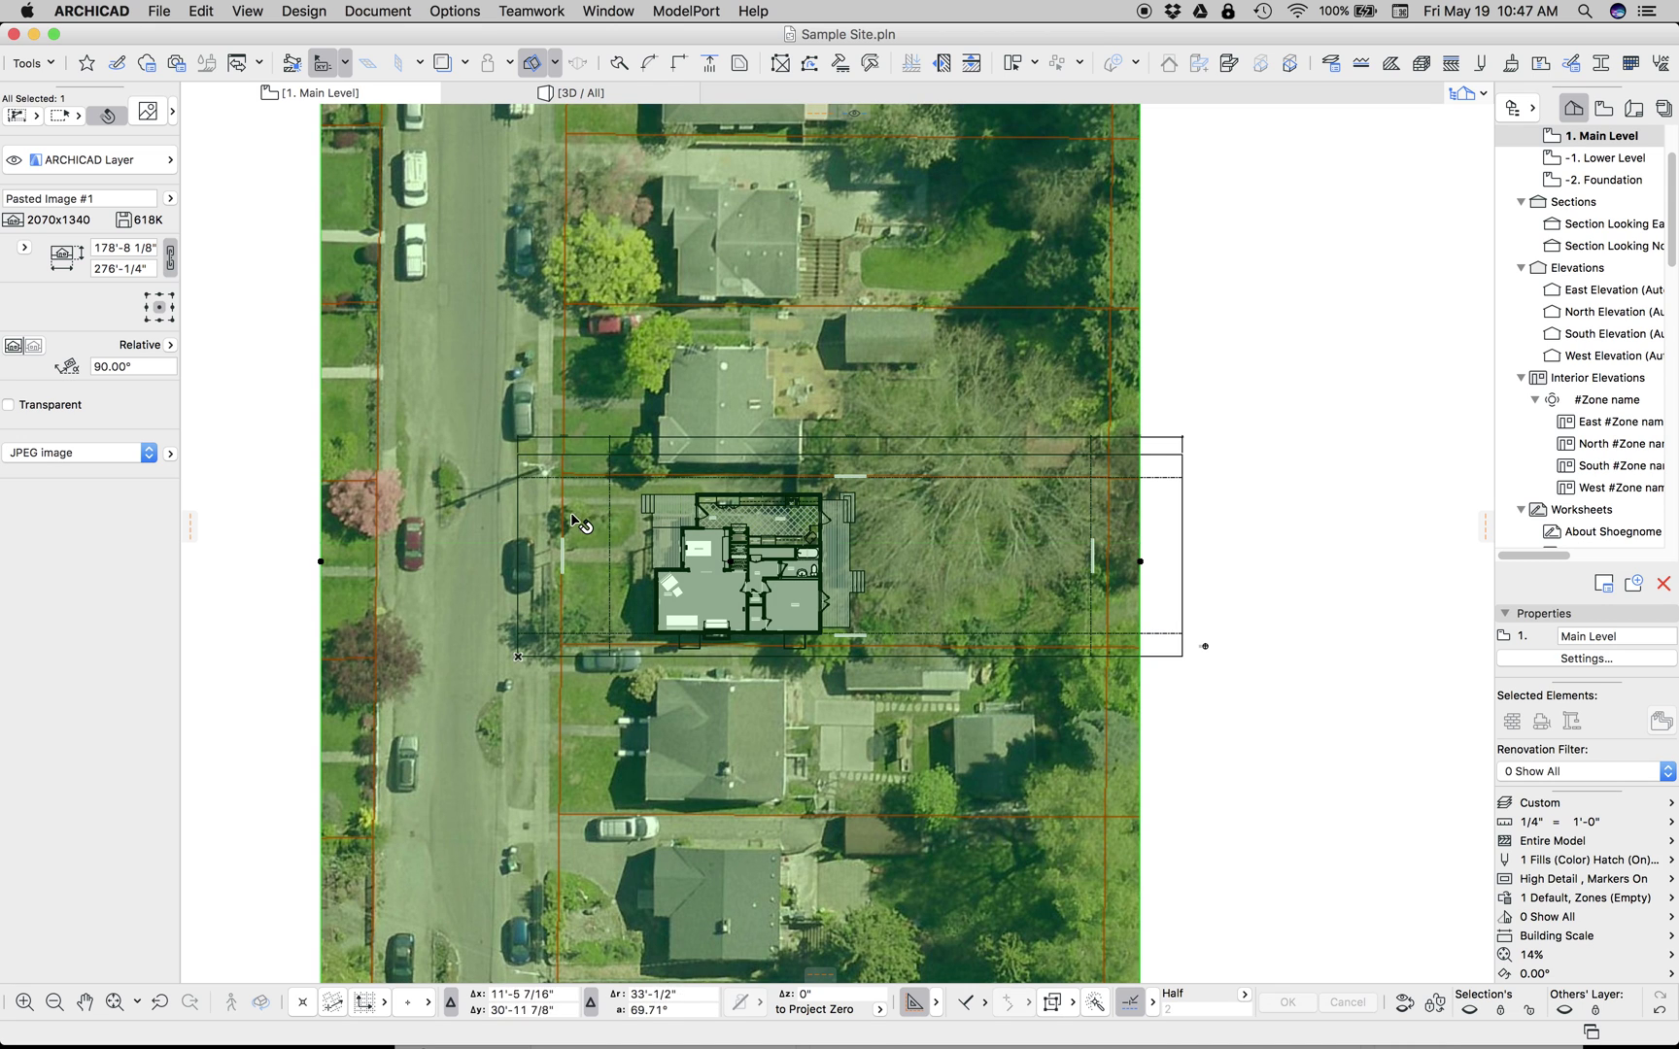
{"action": "left_click", "coordinate": [136, 249]}
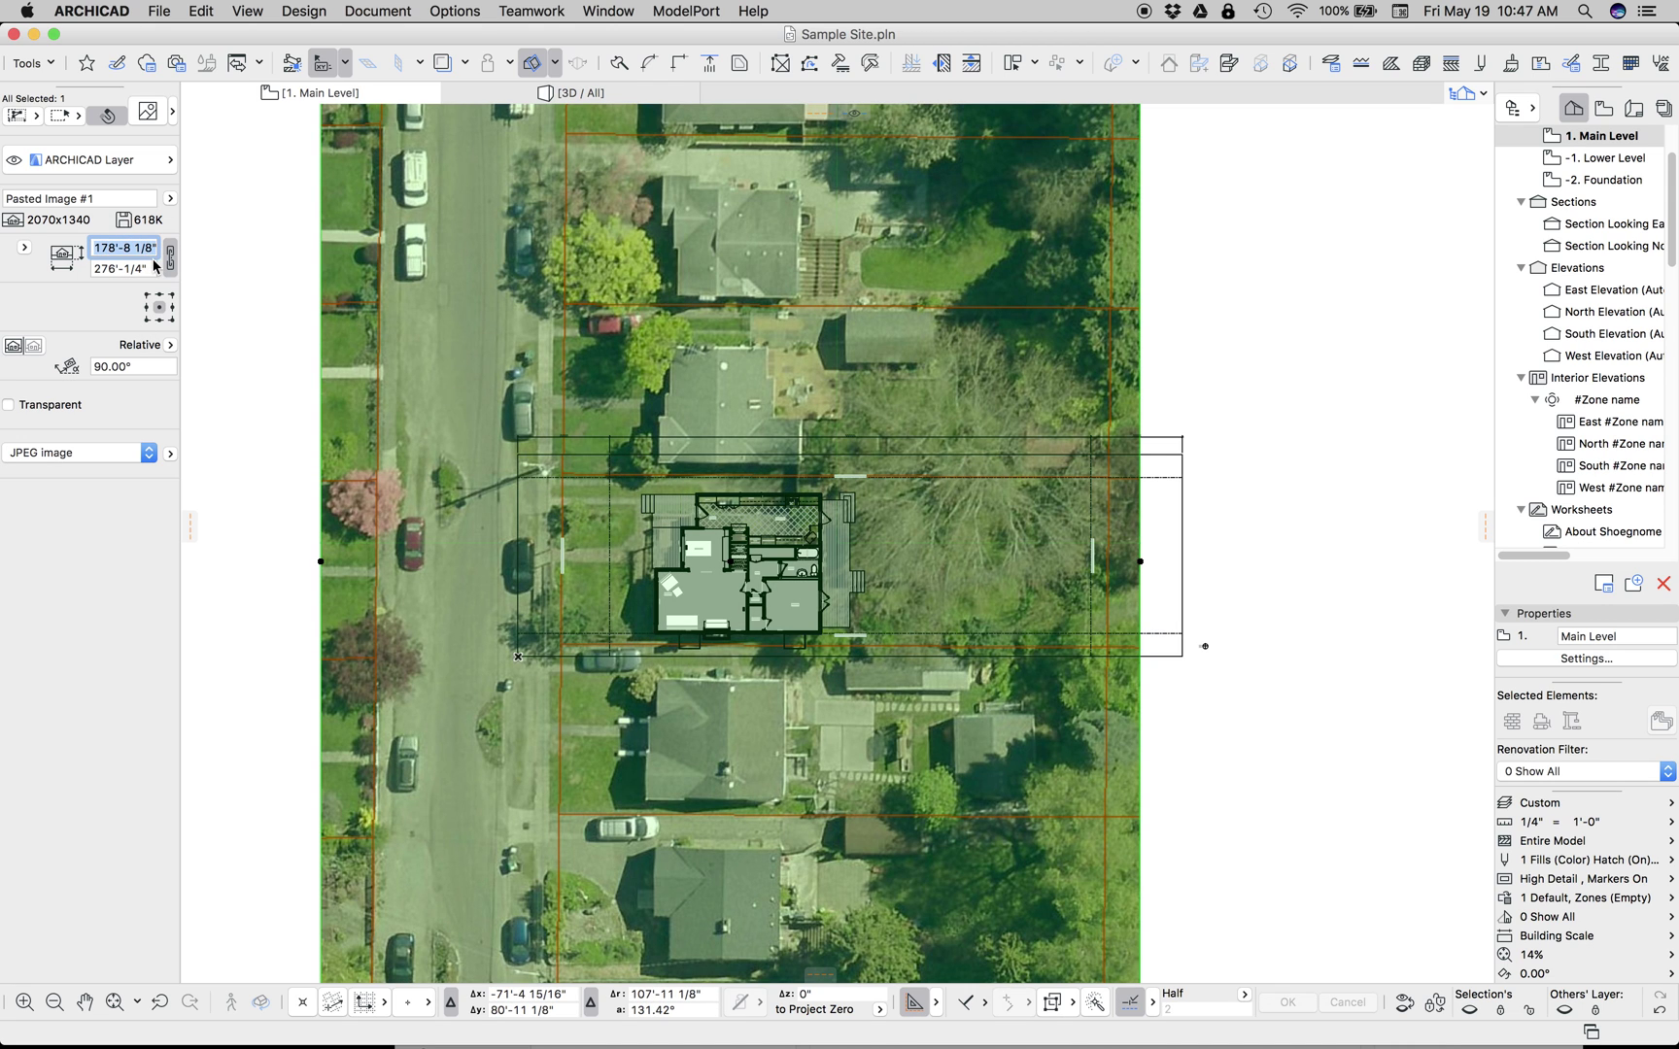
{"action": "type", "text": "210"}
{"action": "key", "text": "Tab"}
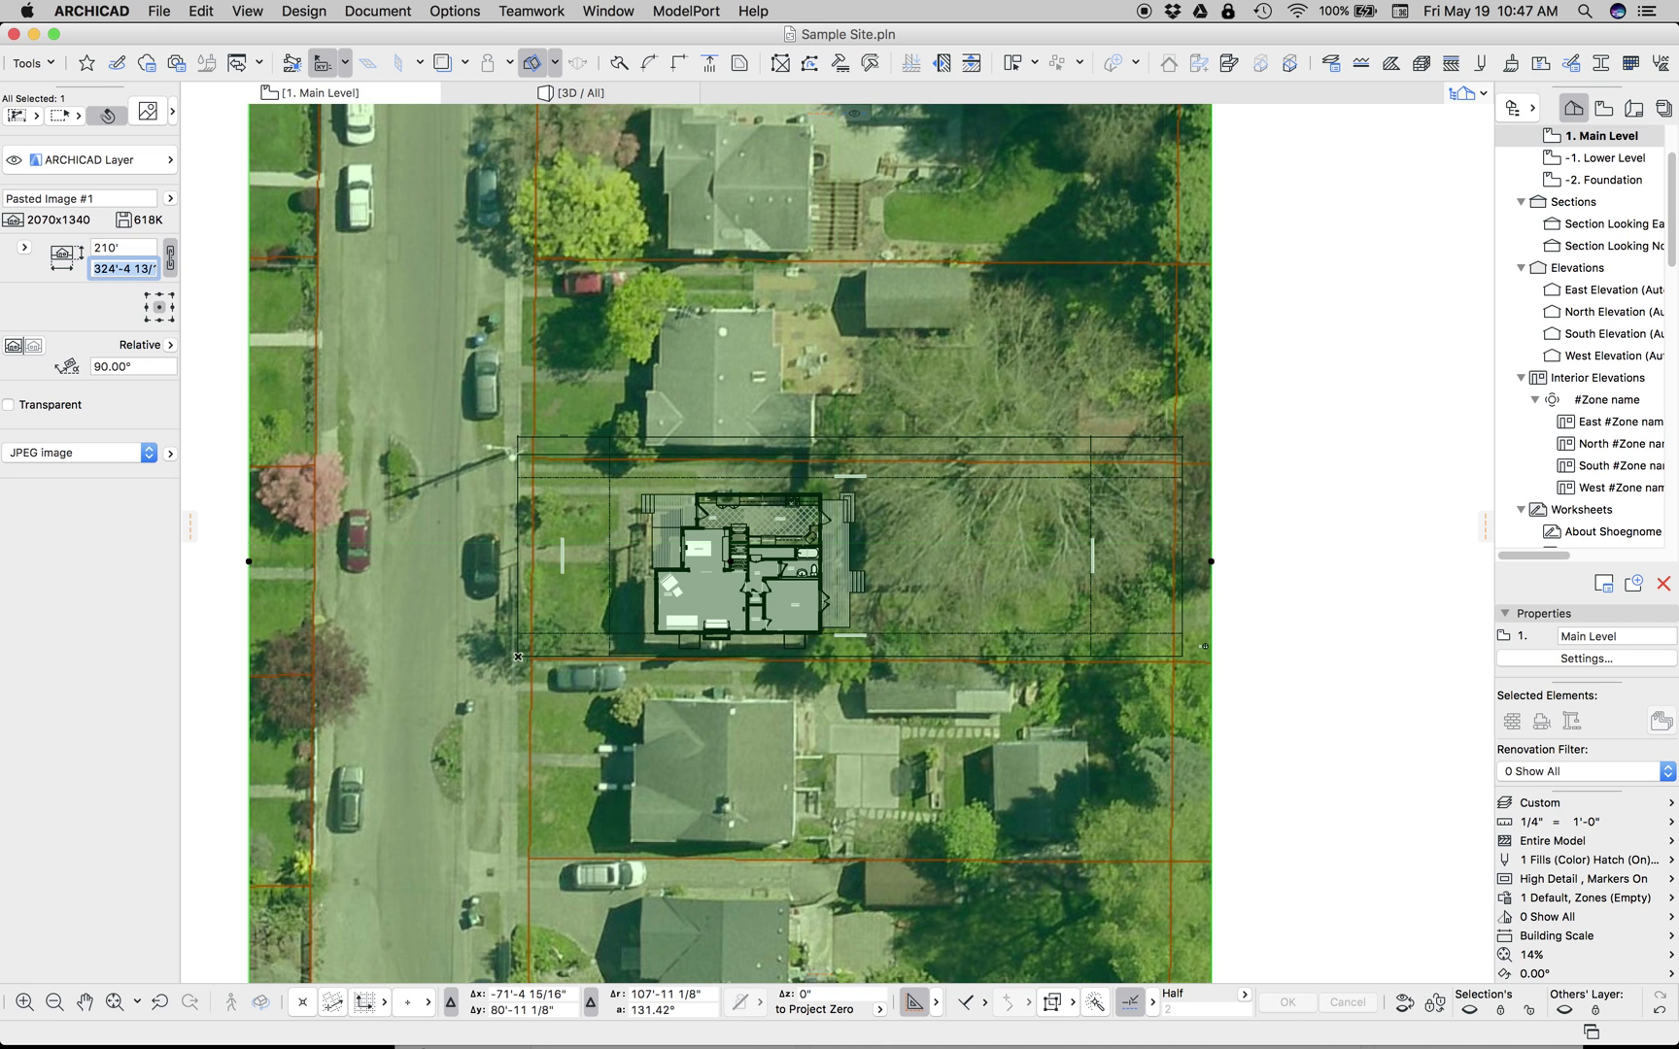
- Shift the aerial image in two moves to fit the photographed lot better to the plan, and deselect it
{"action": "scroll", "coordinate": [592, 486], "scroll_direction": "up", "scroll_amount": 3}
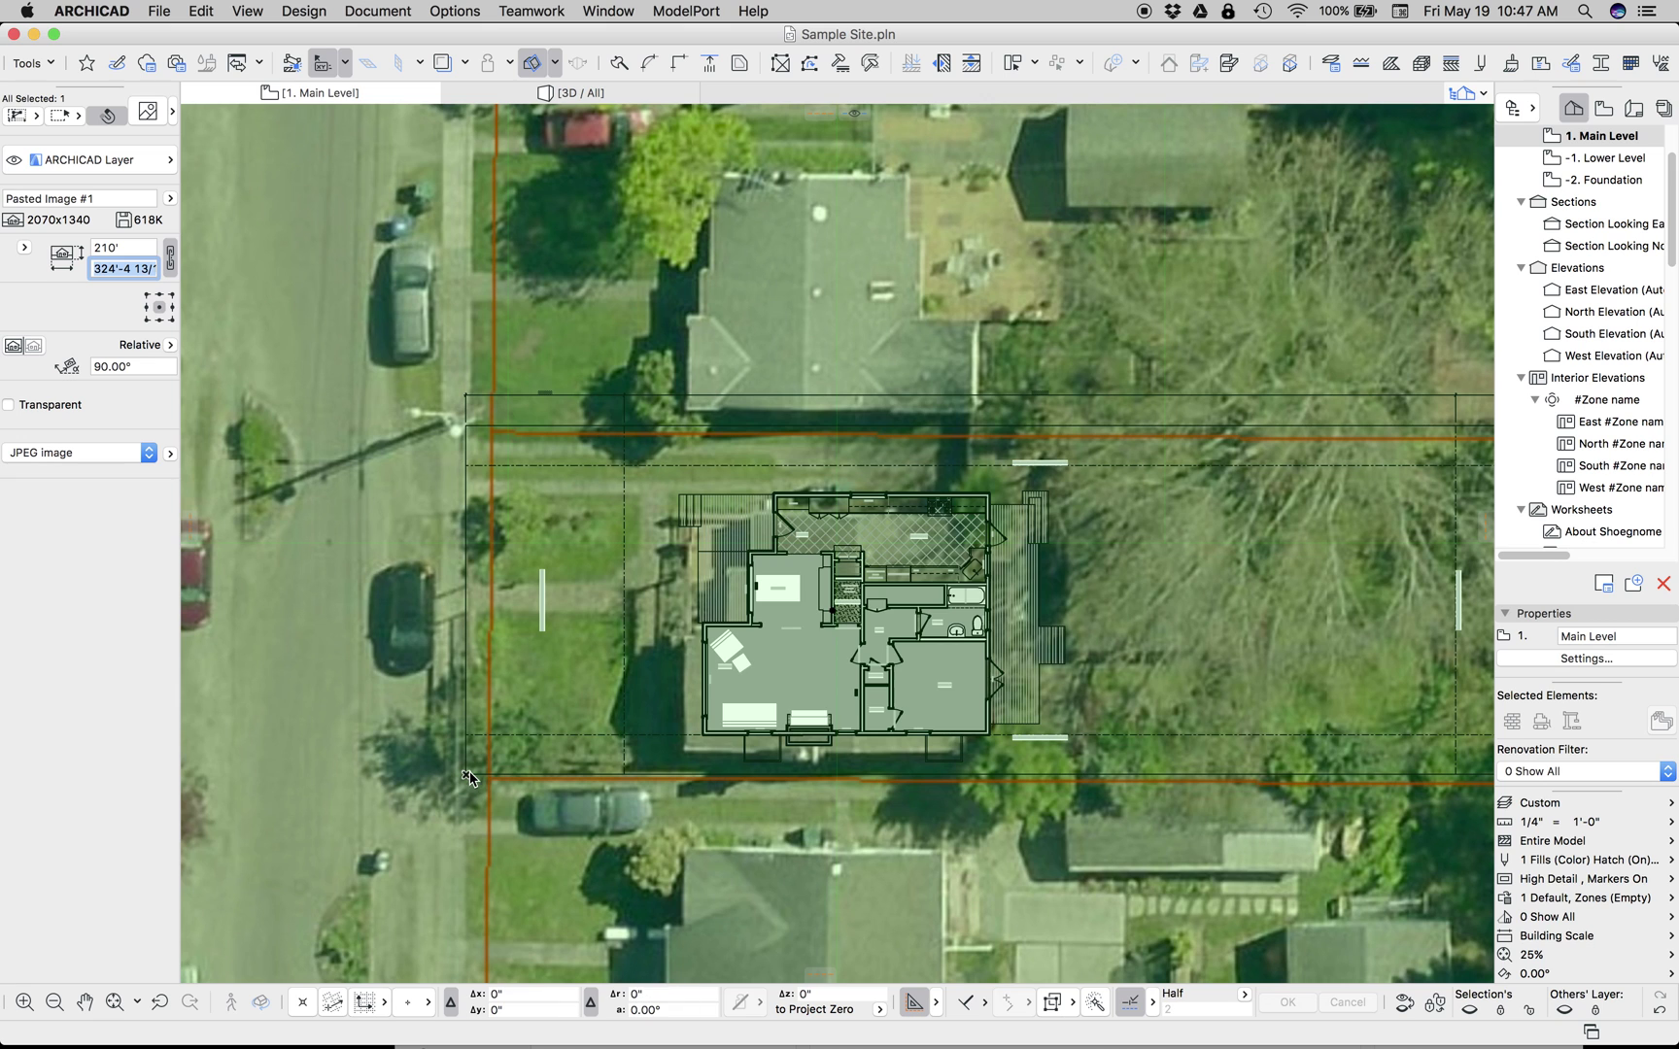
{"action": "left_click", "coordinate": [466, 777]}
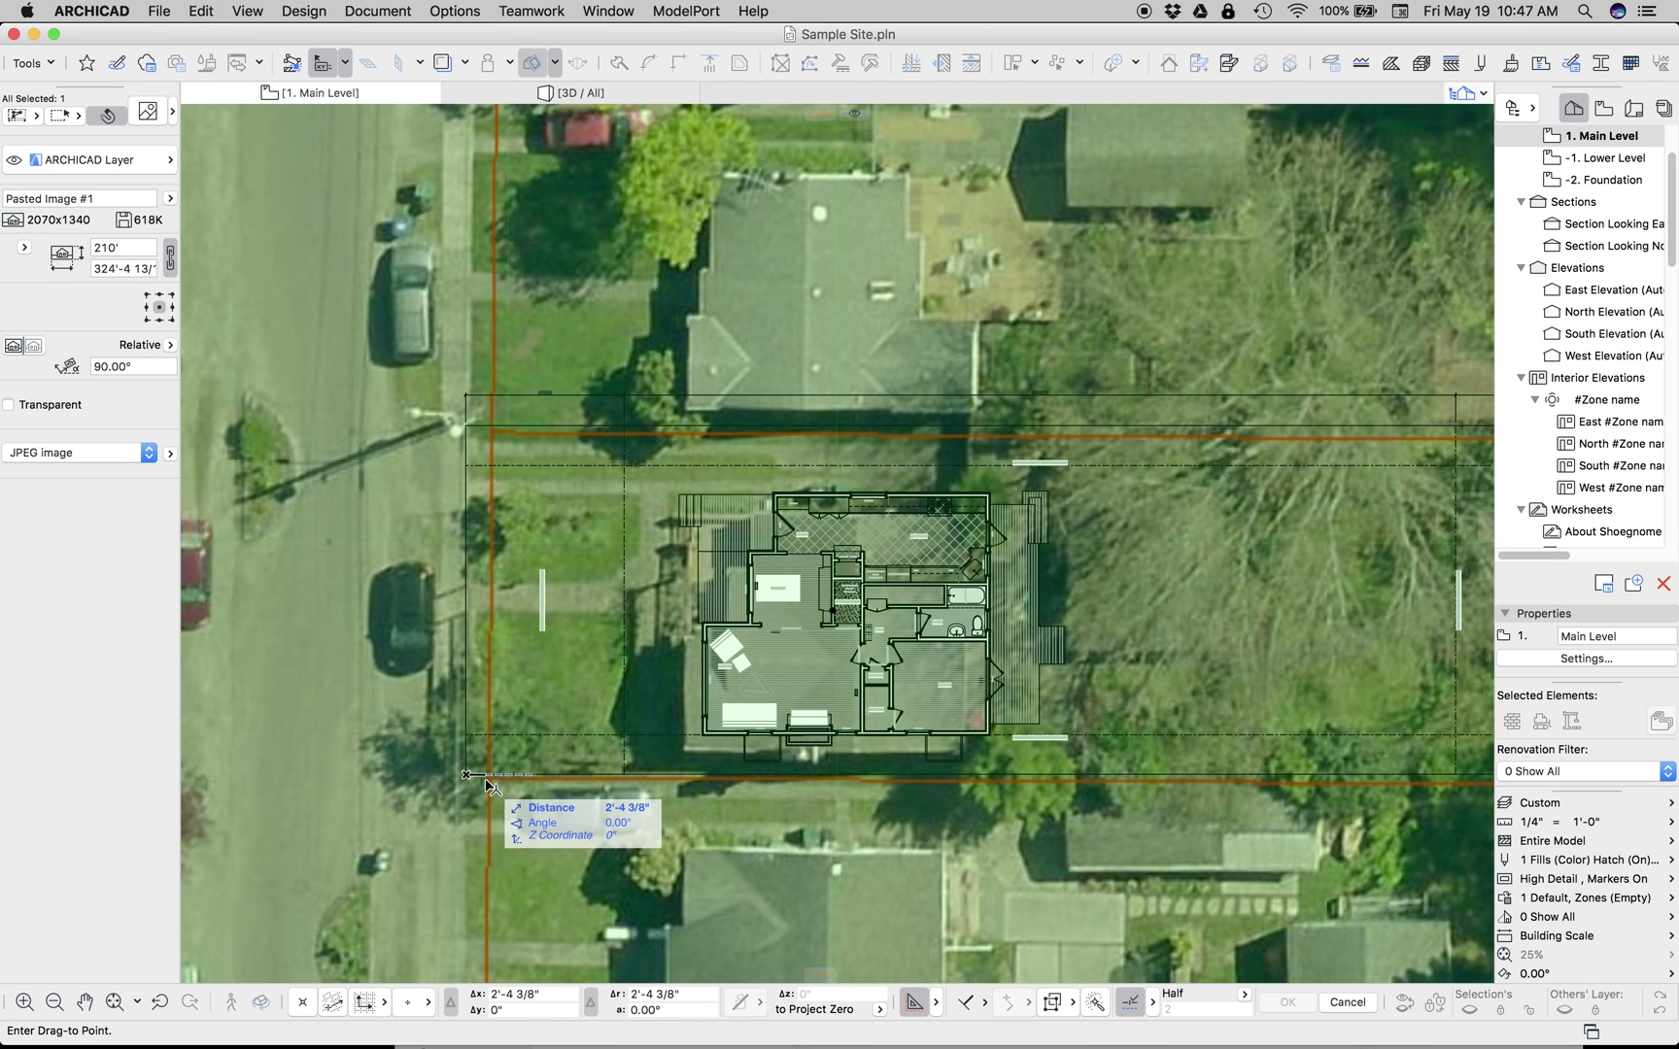
{"action": "left_click", "coordinate": [503, 789]}
{"action": "scroll", "coordinate": [503, 789], "scroll_direction": "up", "scroll_amount": 3}
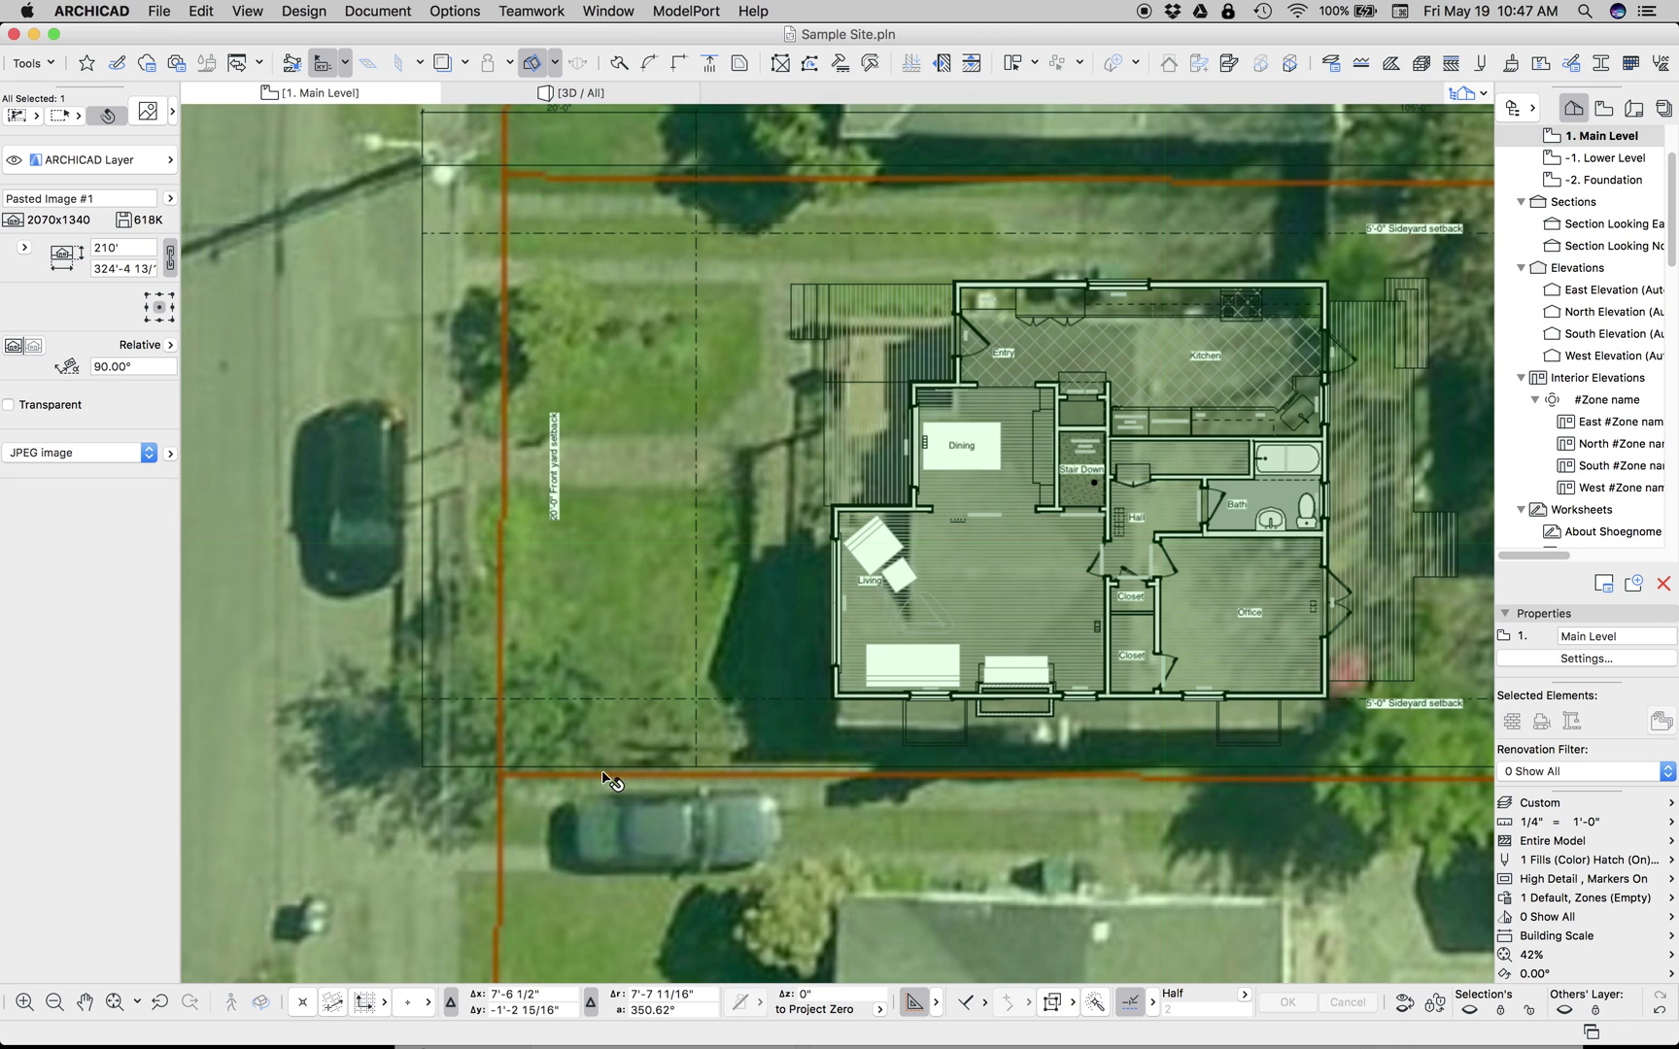
{"action": "left_click", "coordinate": [504, 772]}
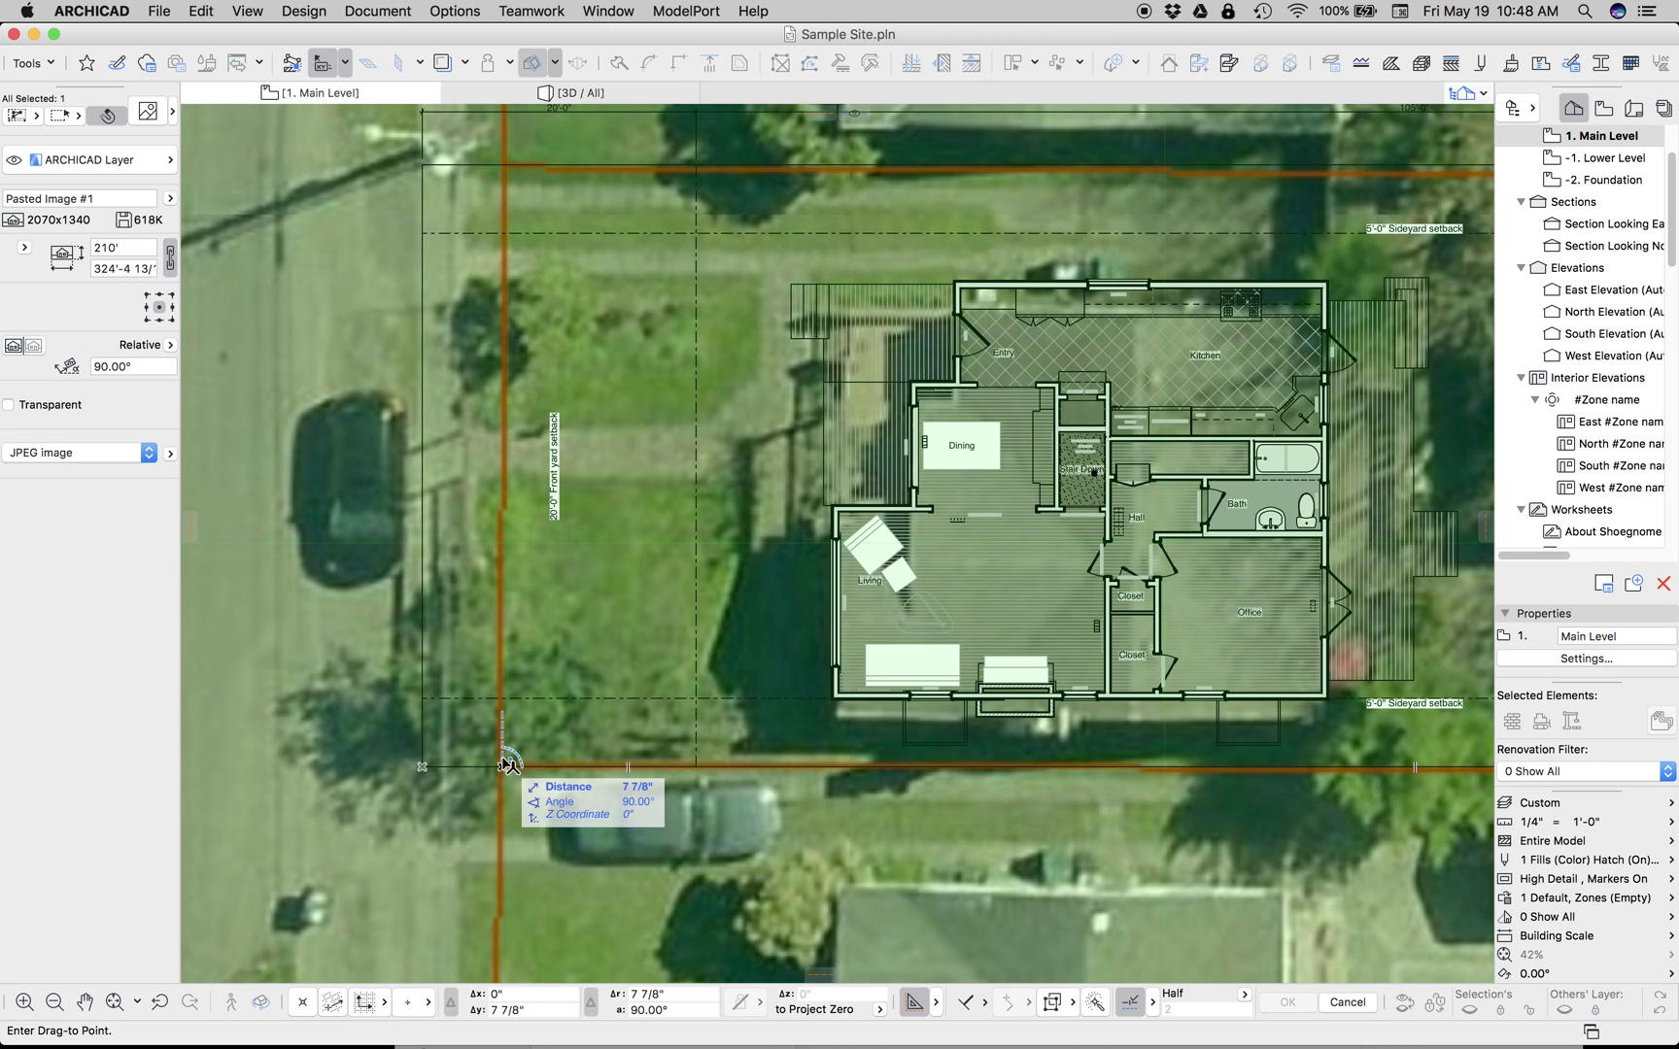
{"action": "left_click", "coordinate": [572, 735]}
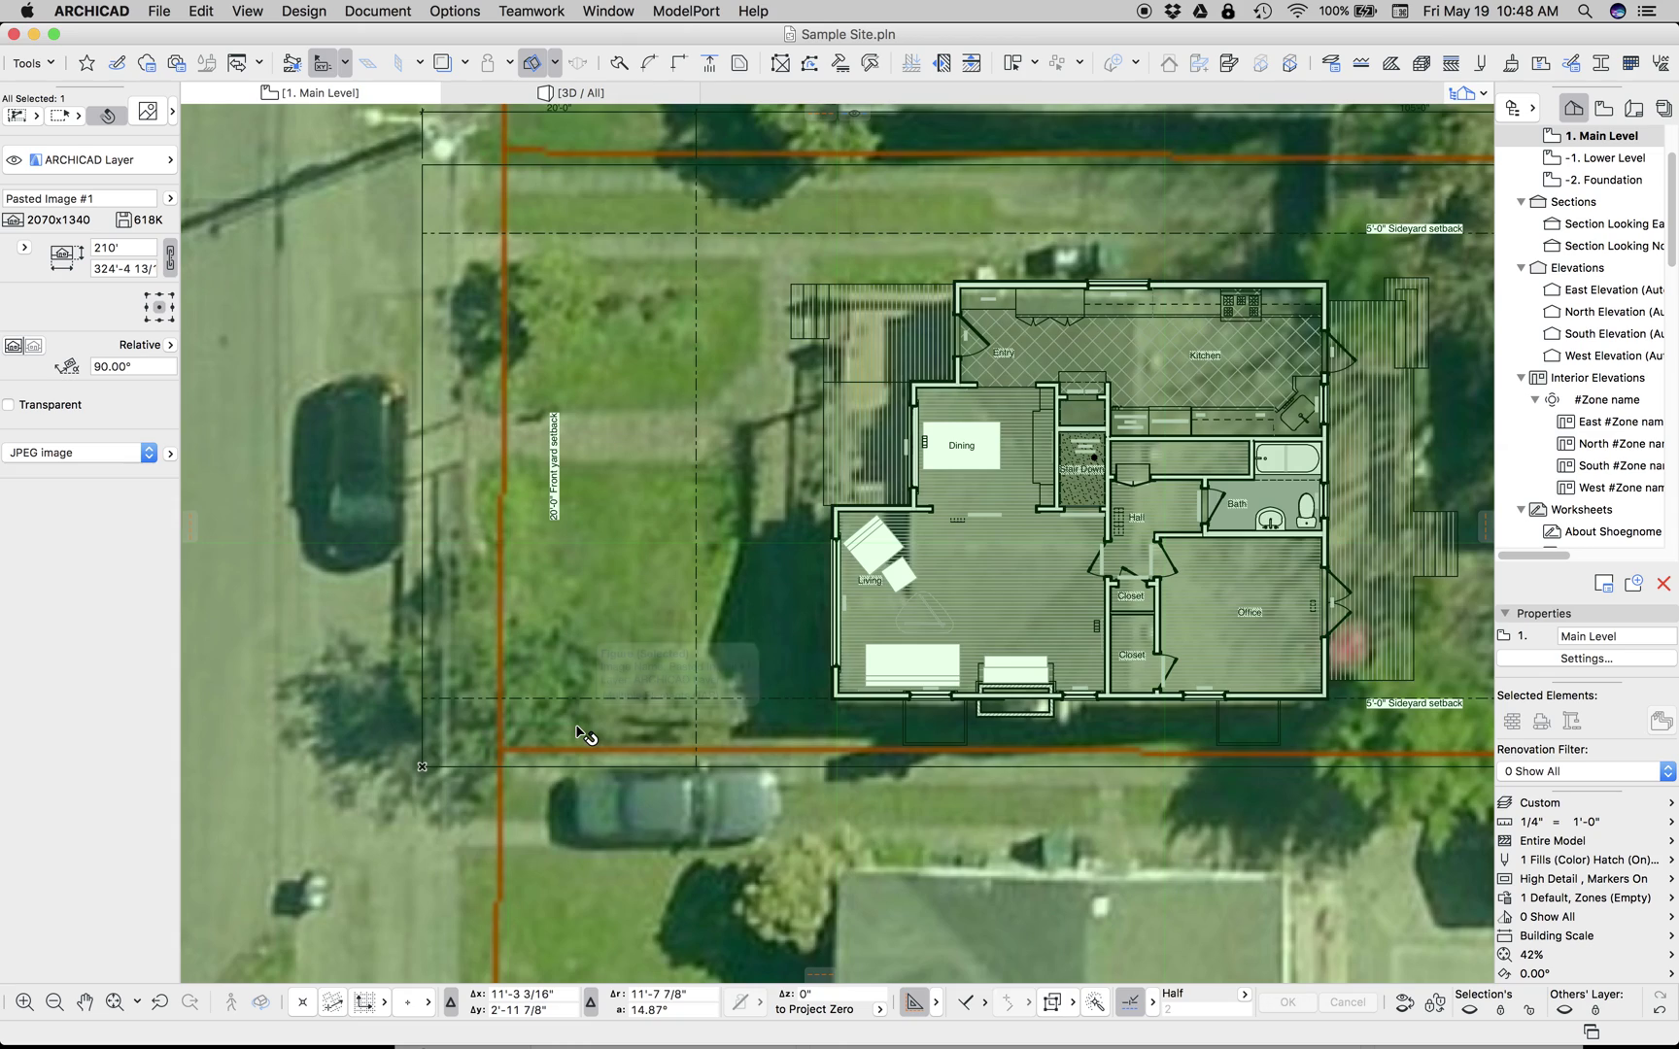
{"action": "scroll", "coordinate": [576, 734], "scroll_direction": "up", "scroll_amount": 2}
{"action": "scroll", "coordinate": [688, 743], "scroll_direction": "down", "scroll_amount": 10}
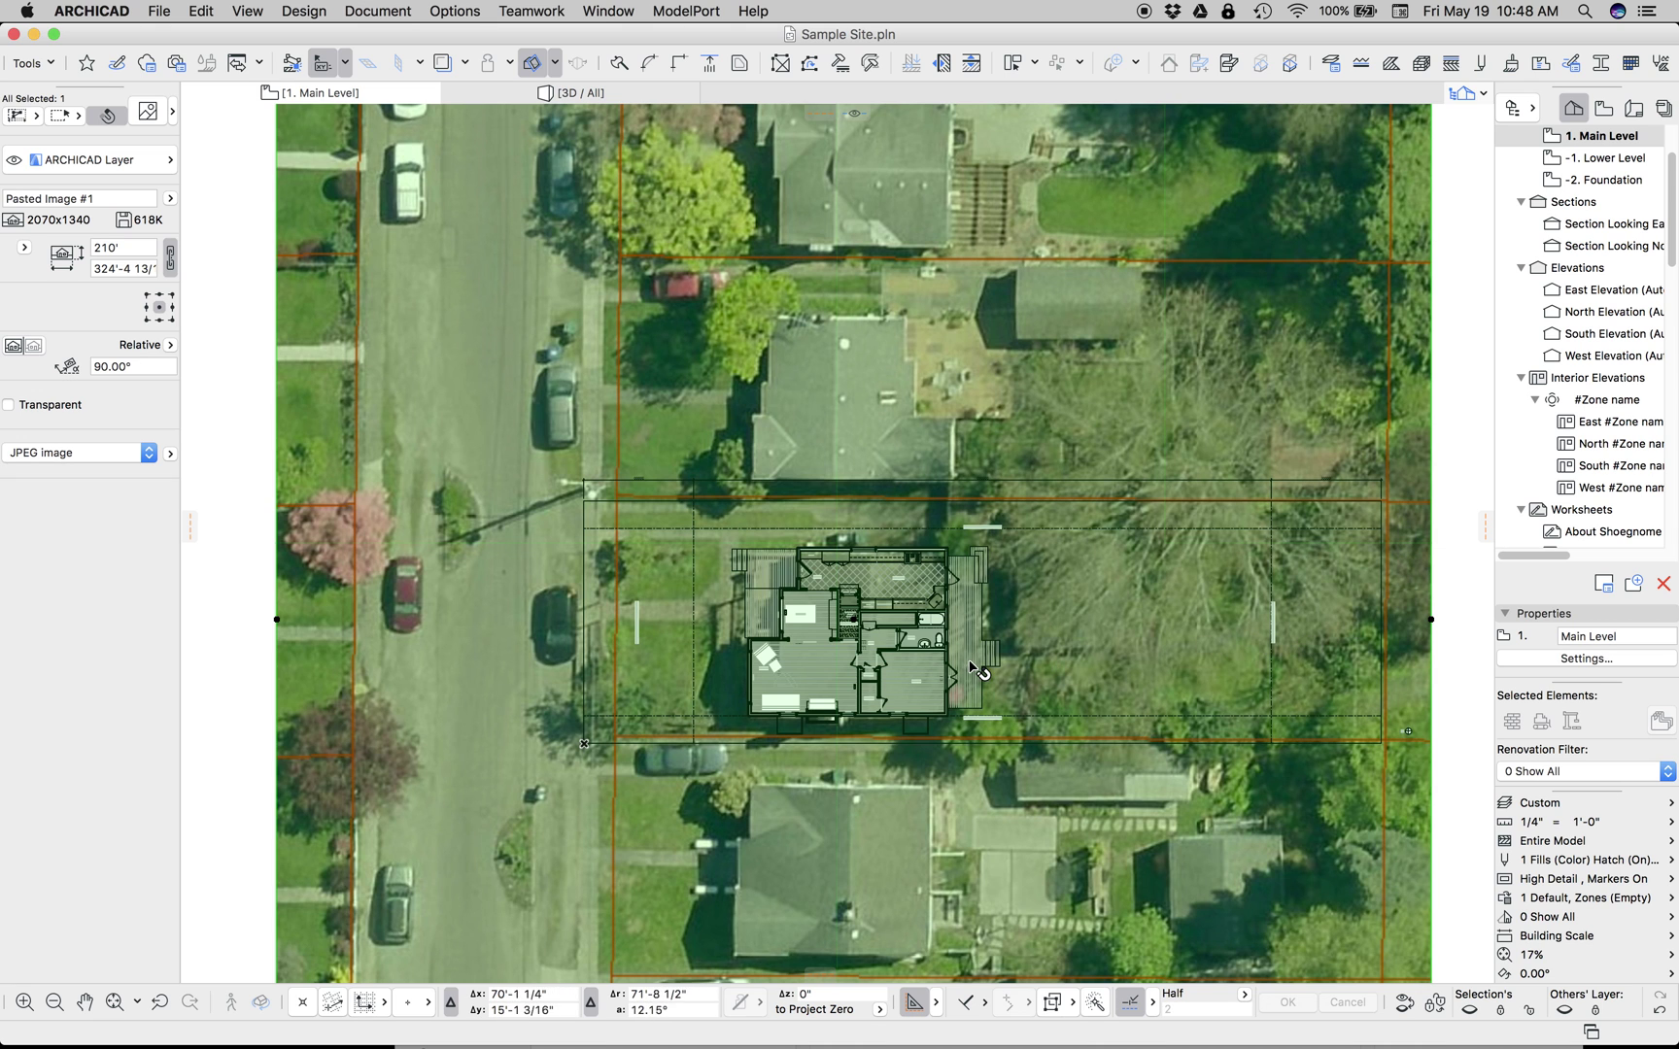
{"action": "scroll", "coordinate": [943, 669], "scroll_direction": "down", "scroll_amount": 5}
{"action": "scroll", "coordinate": [939, 666], "scroll_direction": "down", "scroll_amount": 3}
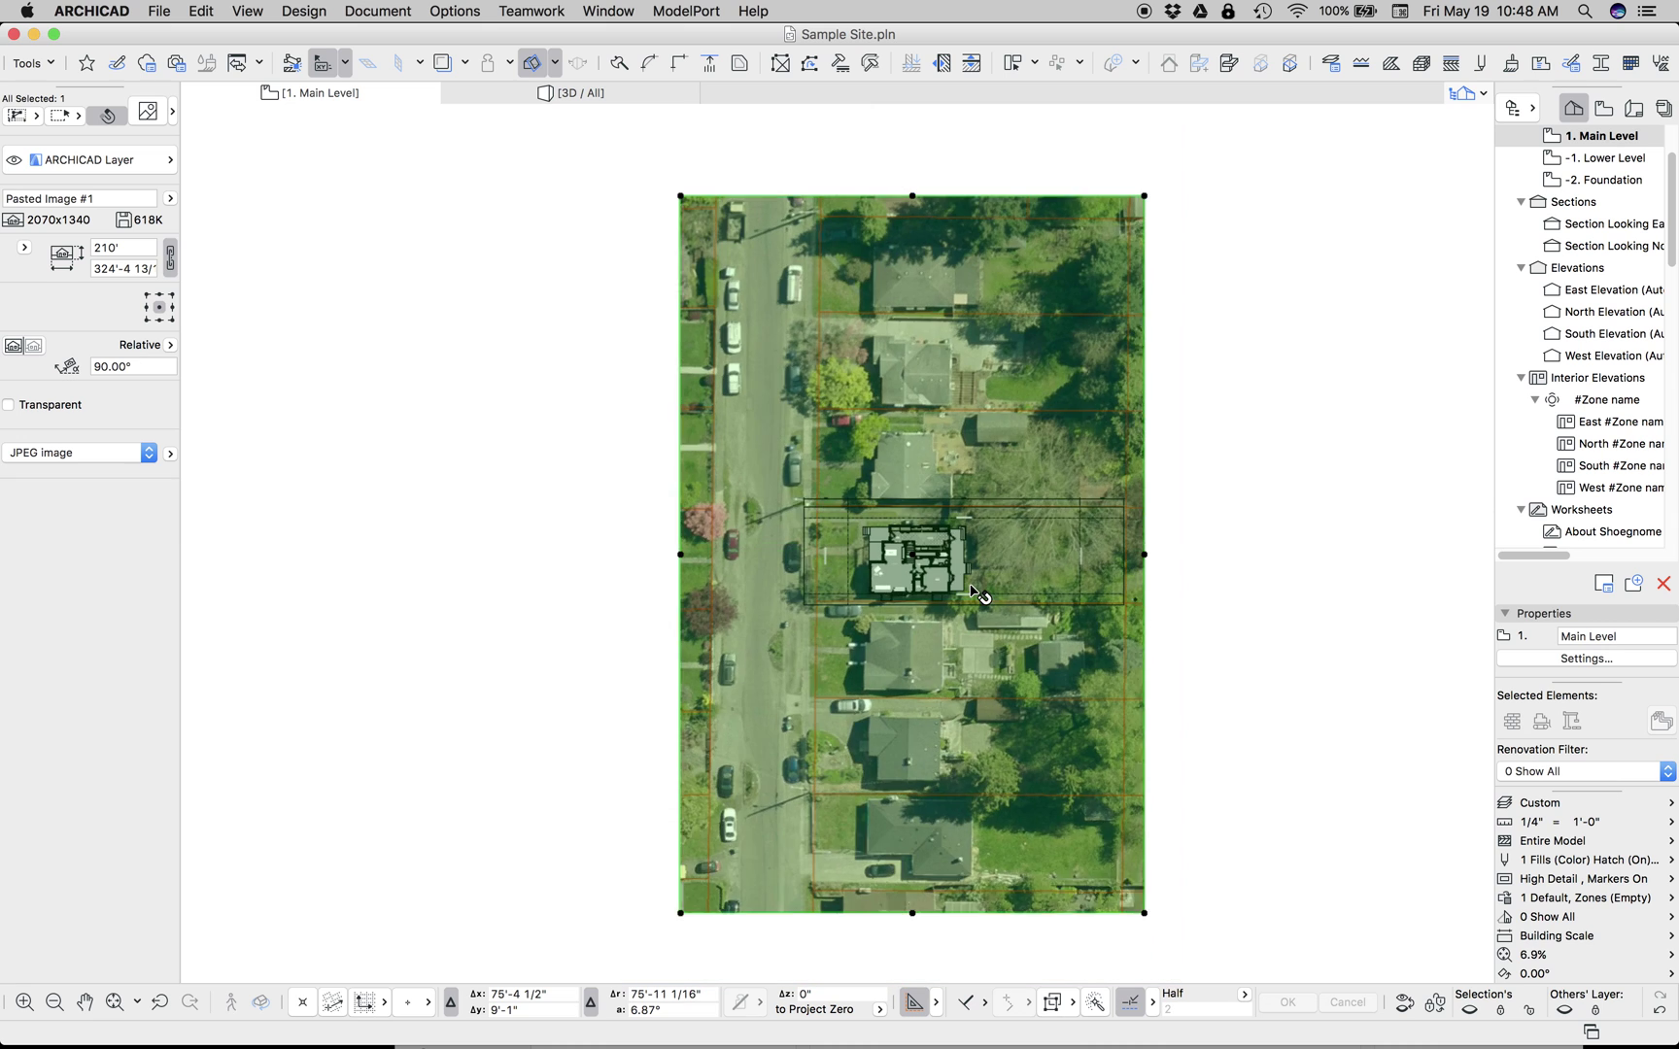
{"action": "key", "text": "Escape"}
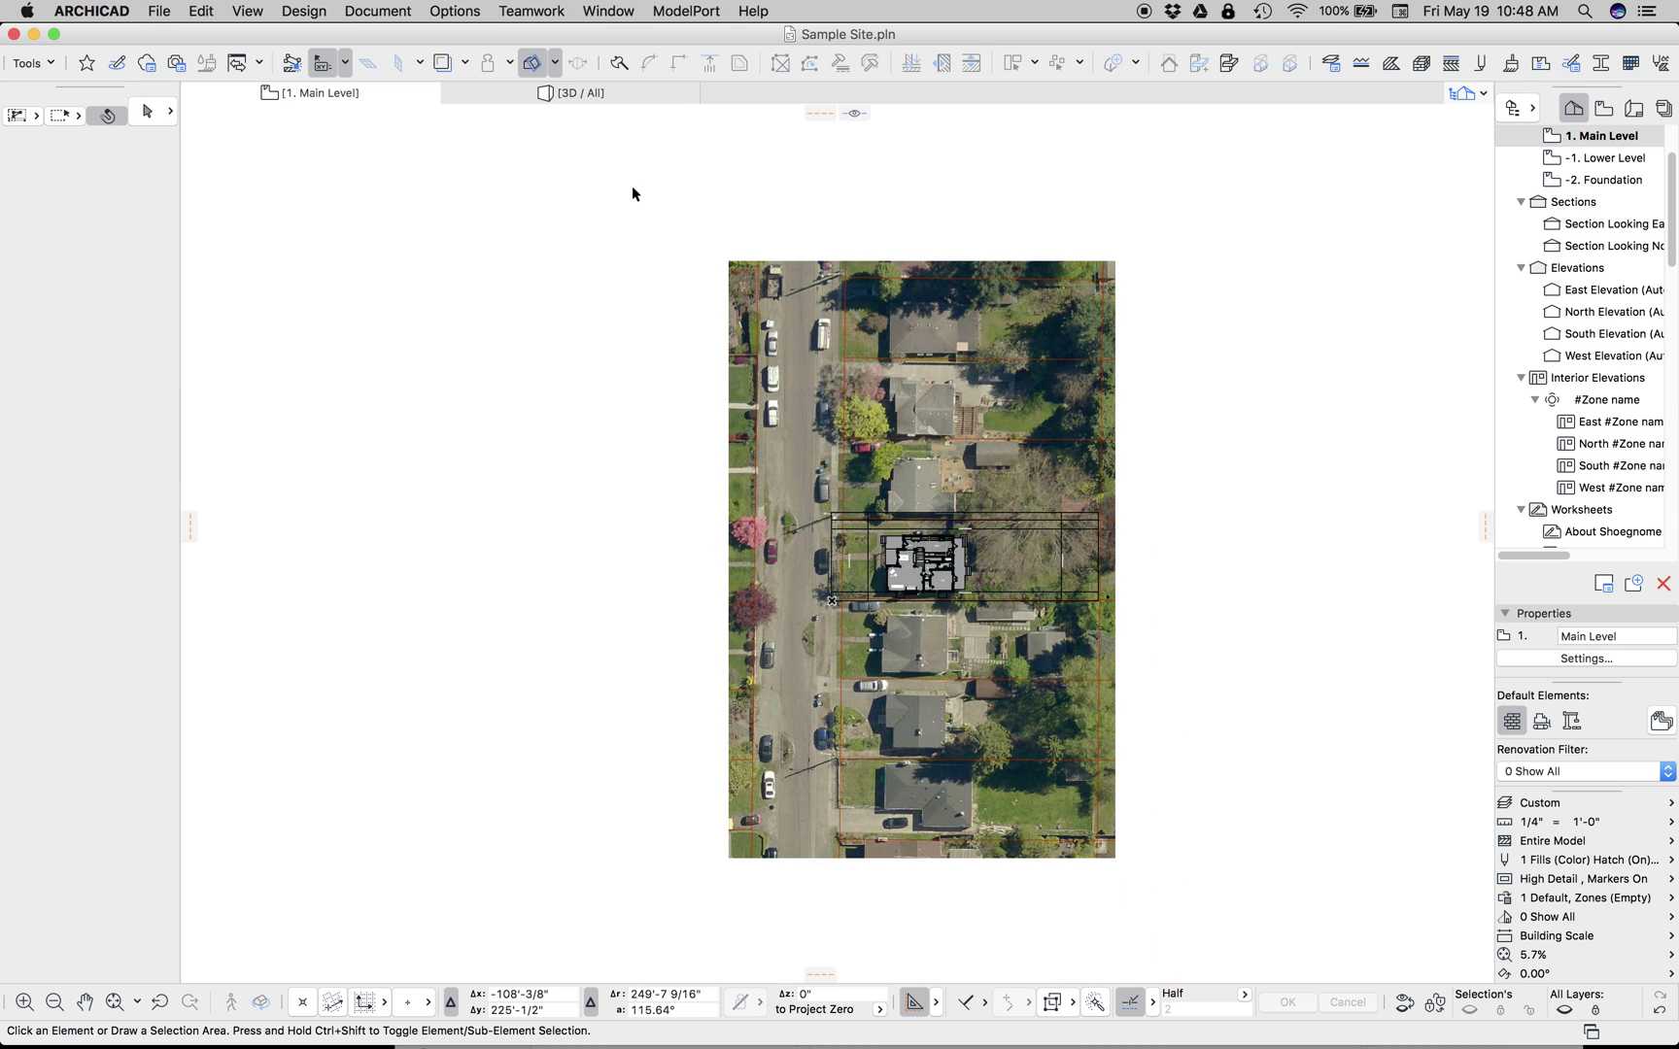
- Check the model in the 3D view and return to the Main Level plan
{"action": "key", "text": "F3"}
{"action": "left_click", "coordinate": [370, 93]}
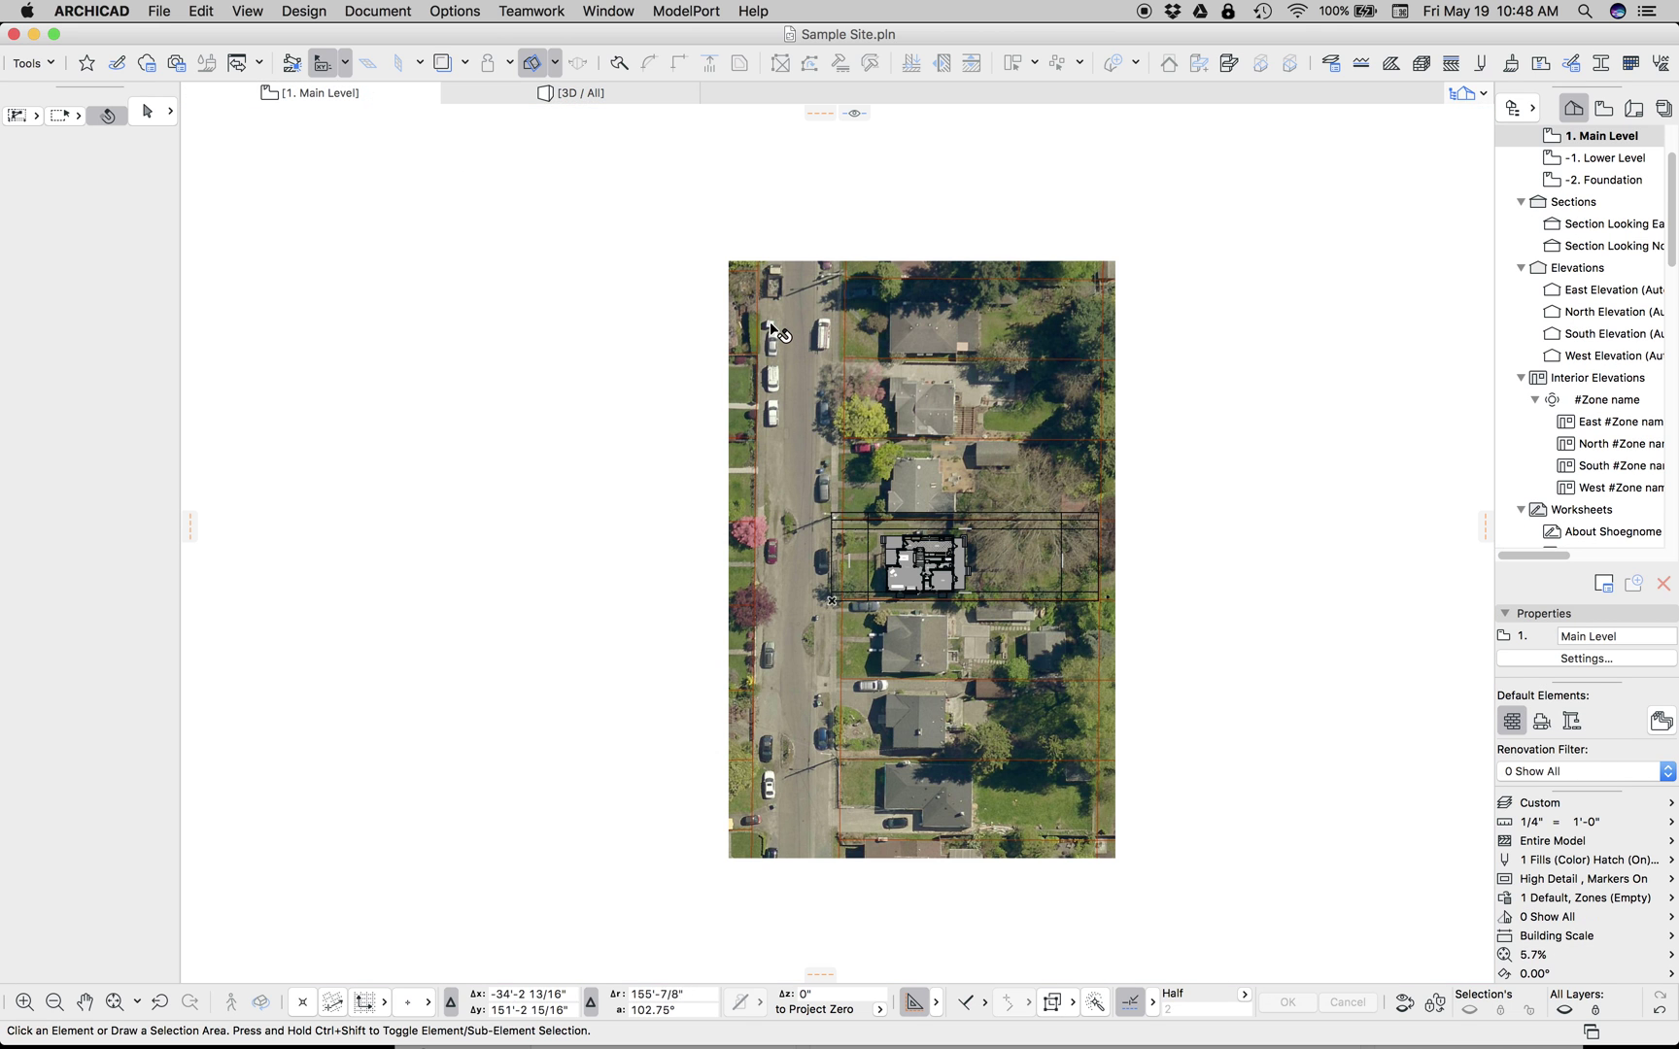
{"action": "scroll", "coordinate": [544, 282], "scroll_direction": "down", "scroll_amount": 3}
{"action": "scroll", "coordinate": [544, 282], "scroll_direction": "right", "scroll_amount": 3}
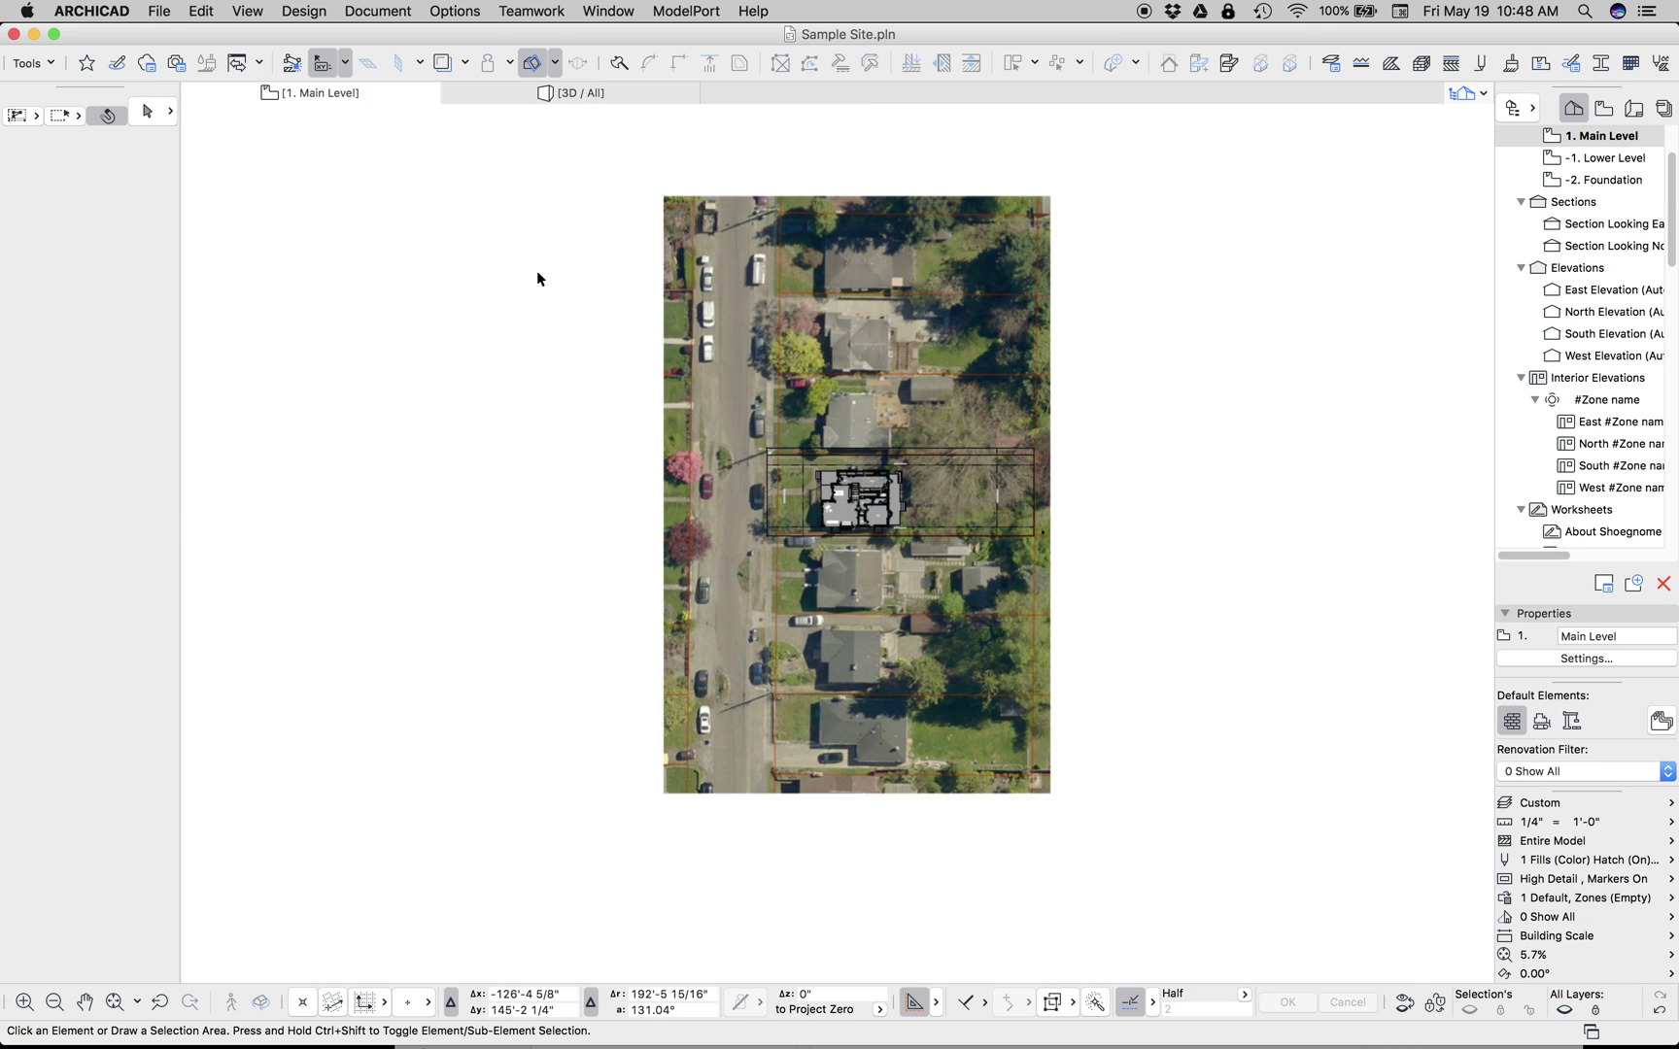
- Draw a flat Morph on the ARCHICAD Layer that traces the aerial image's outline through its four corners
{"action": "left_click", "coordinate": [34, 63]}
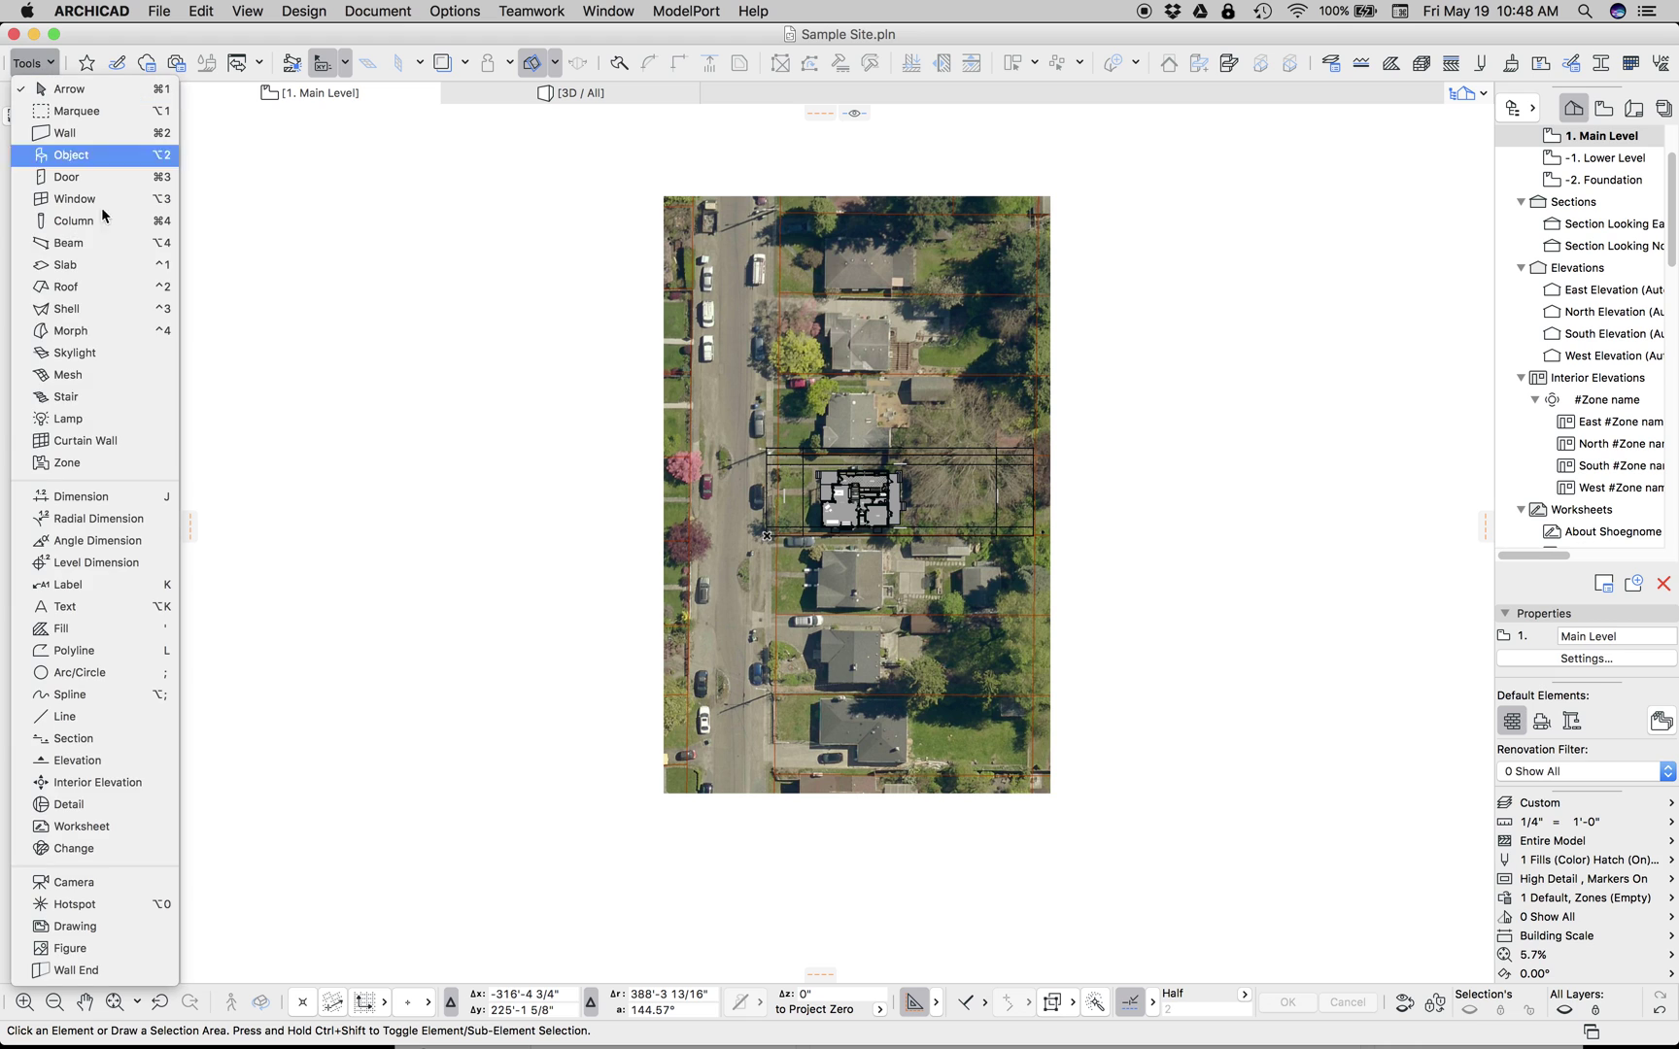
{"action": "left_click", "coordinate": [97, 331]}
{"action": "left_click", "coordinate": [98, 159]}
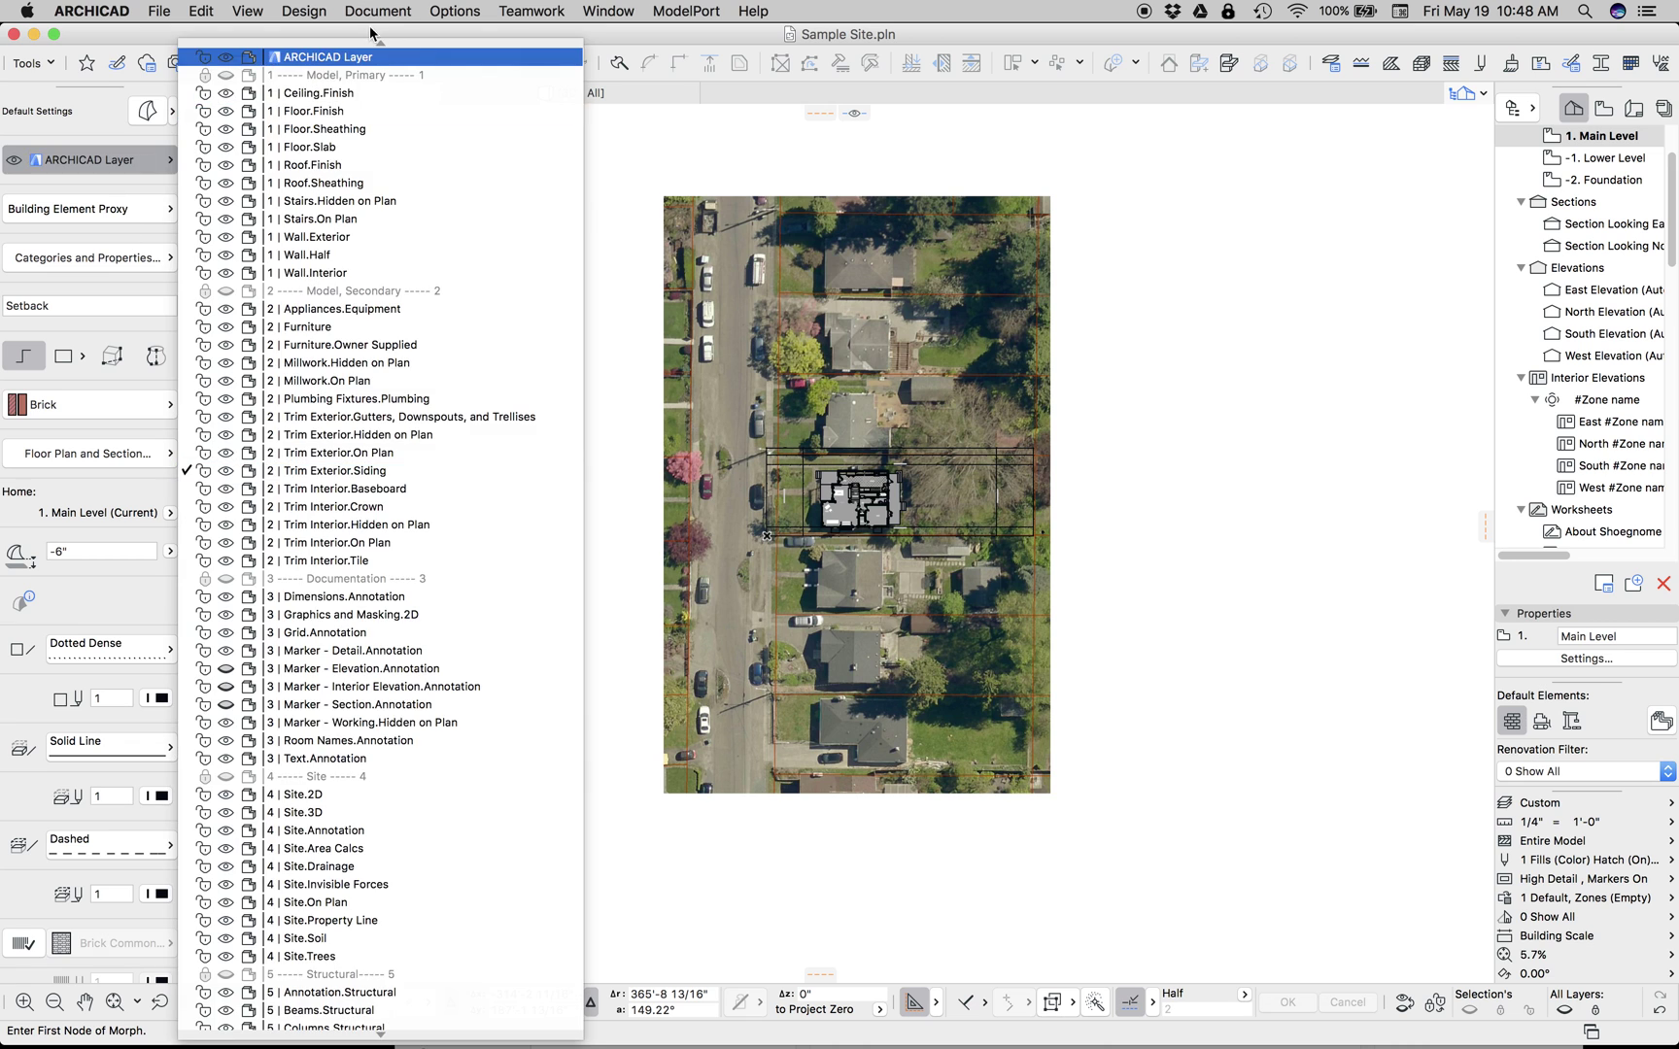
{"action": "left_click", "coordinate": [366, 62]}
{"action": "left_click", "coordinate": [663, 196]}
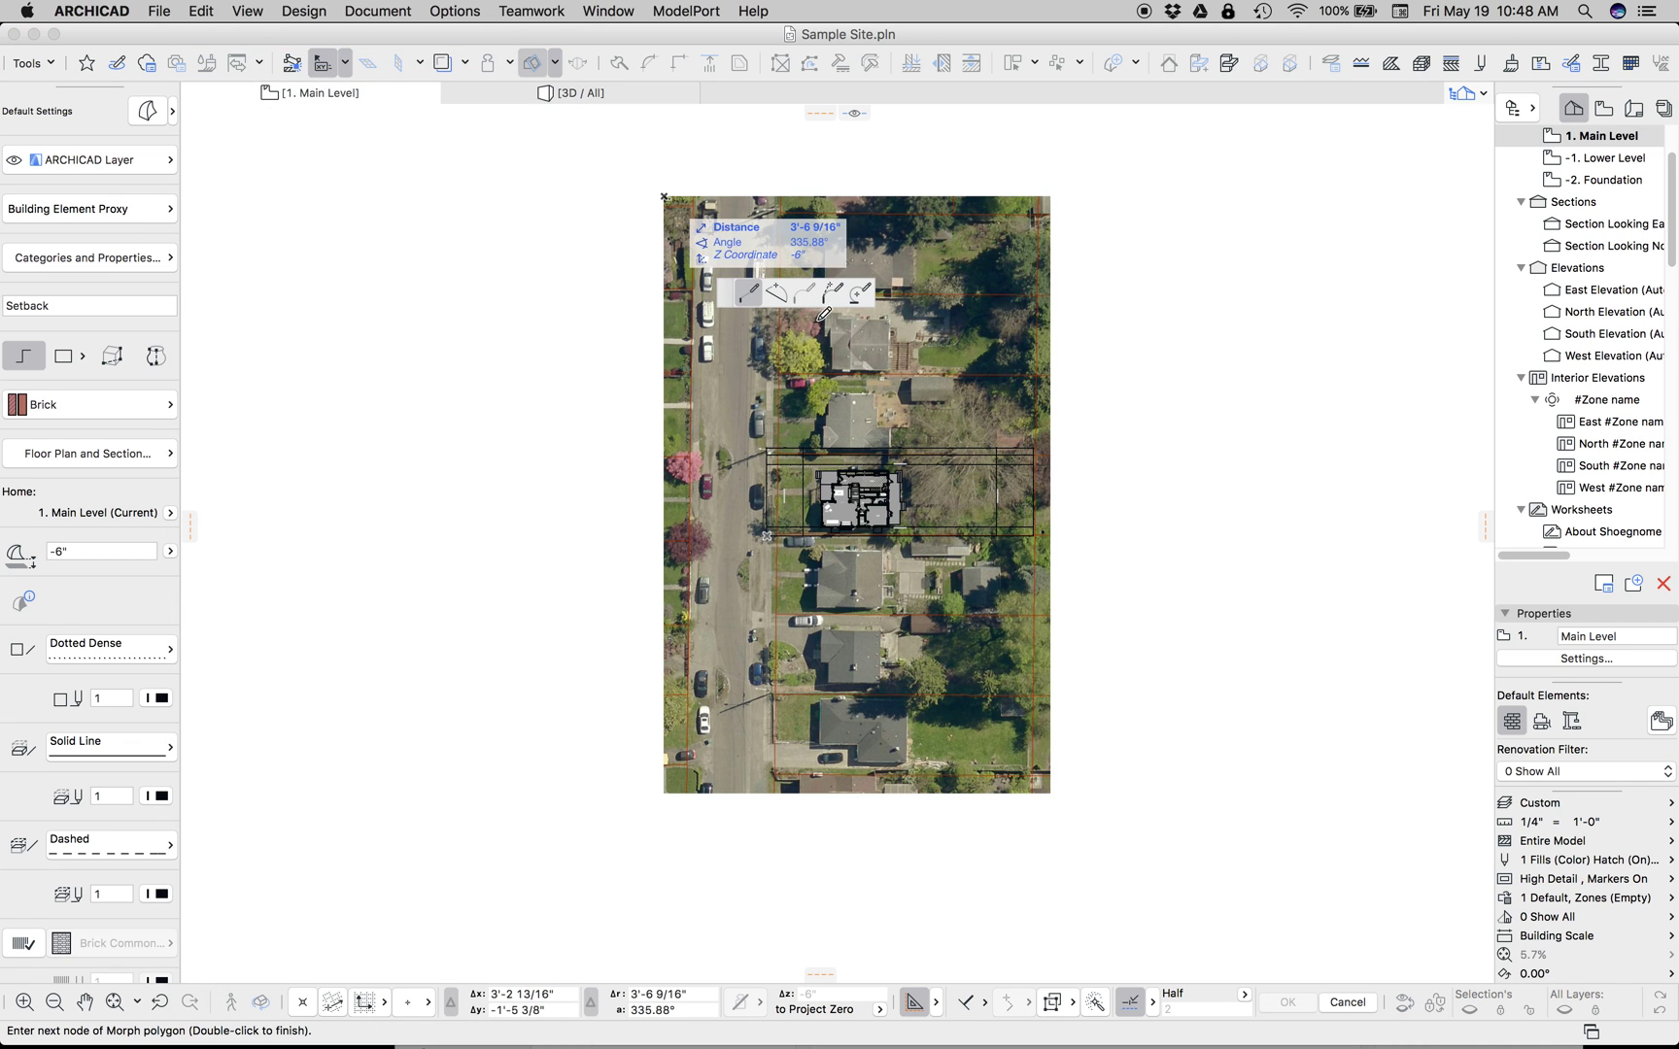
{"action": "left_click", "coordinate": [1050, 196]}
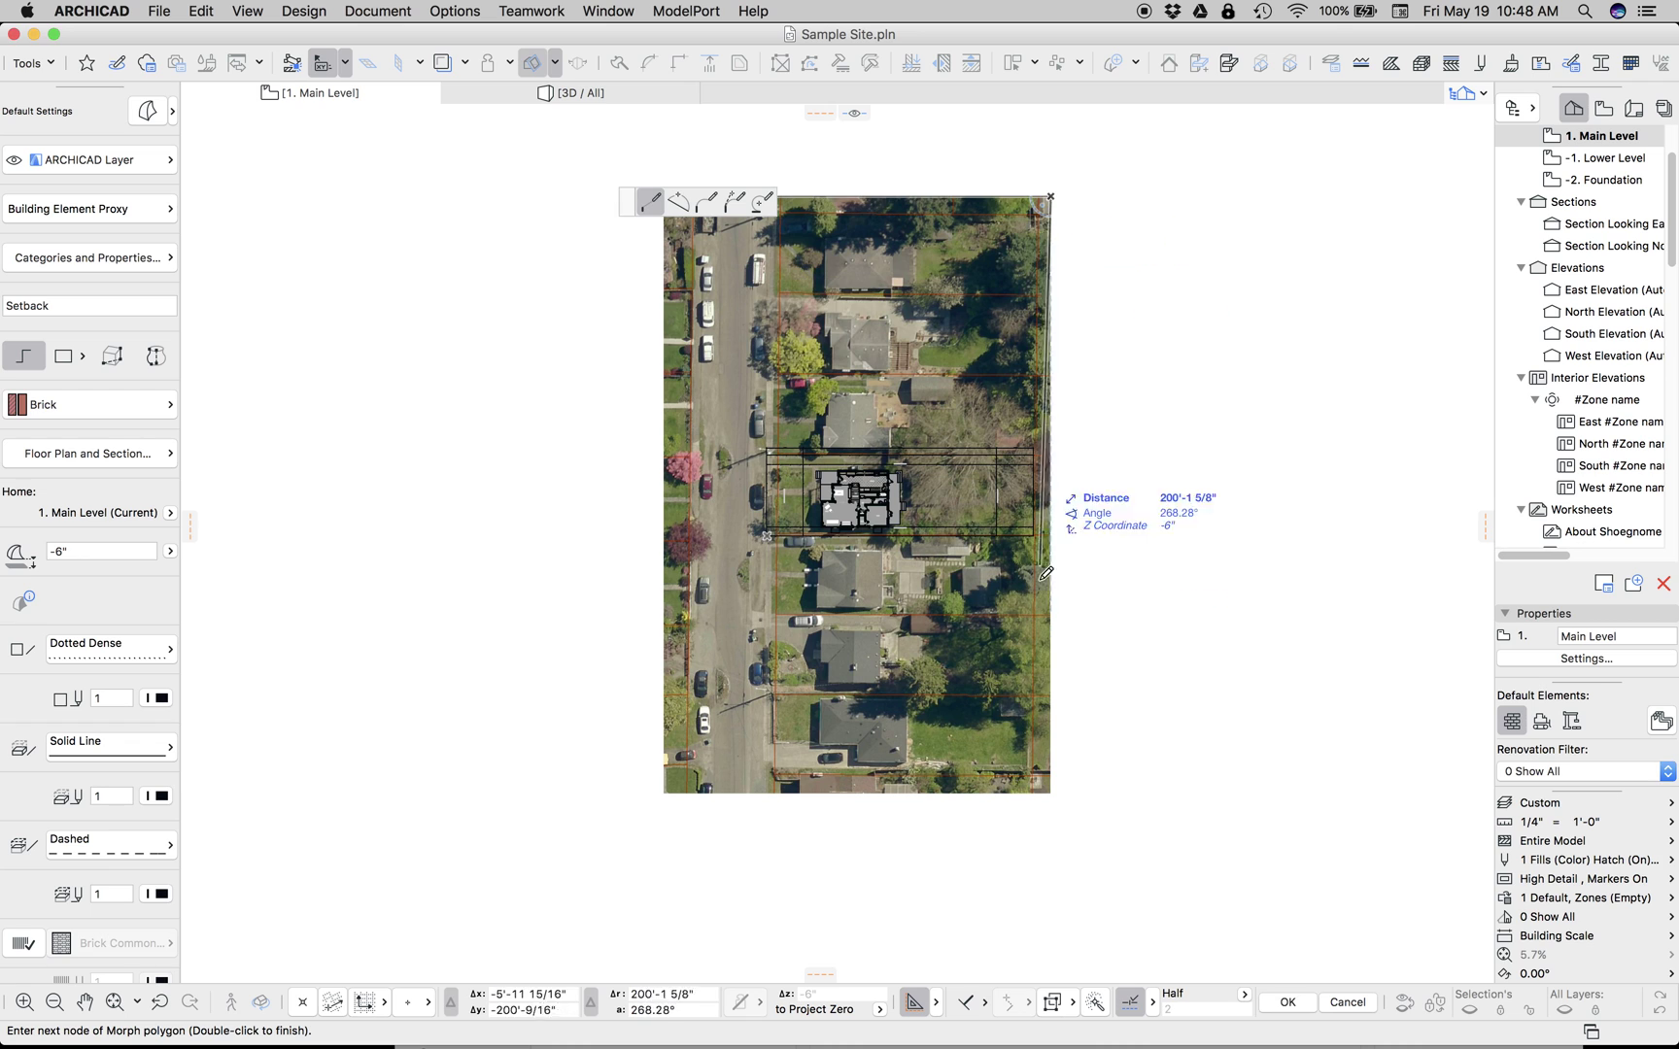
{"action": "left_click", "coordinate": [1050, 793]}
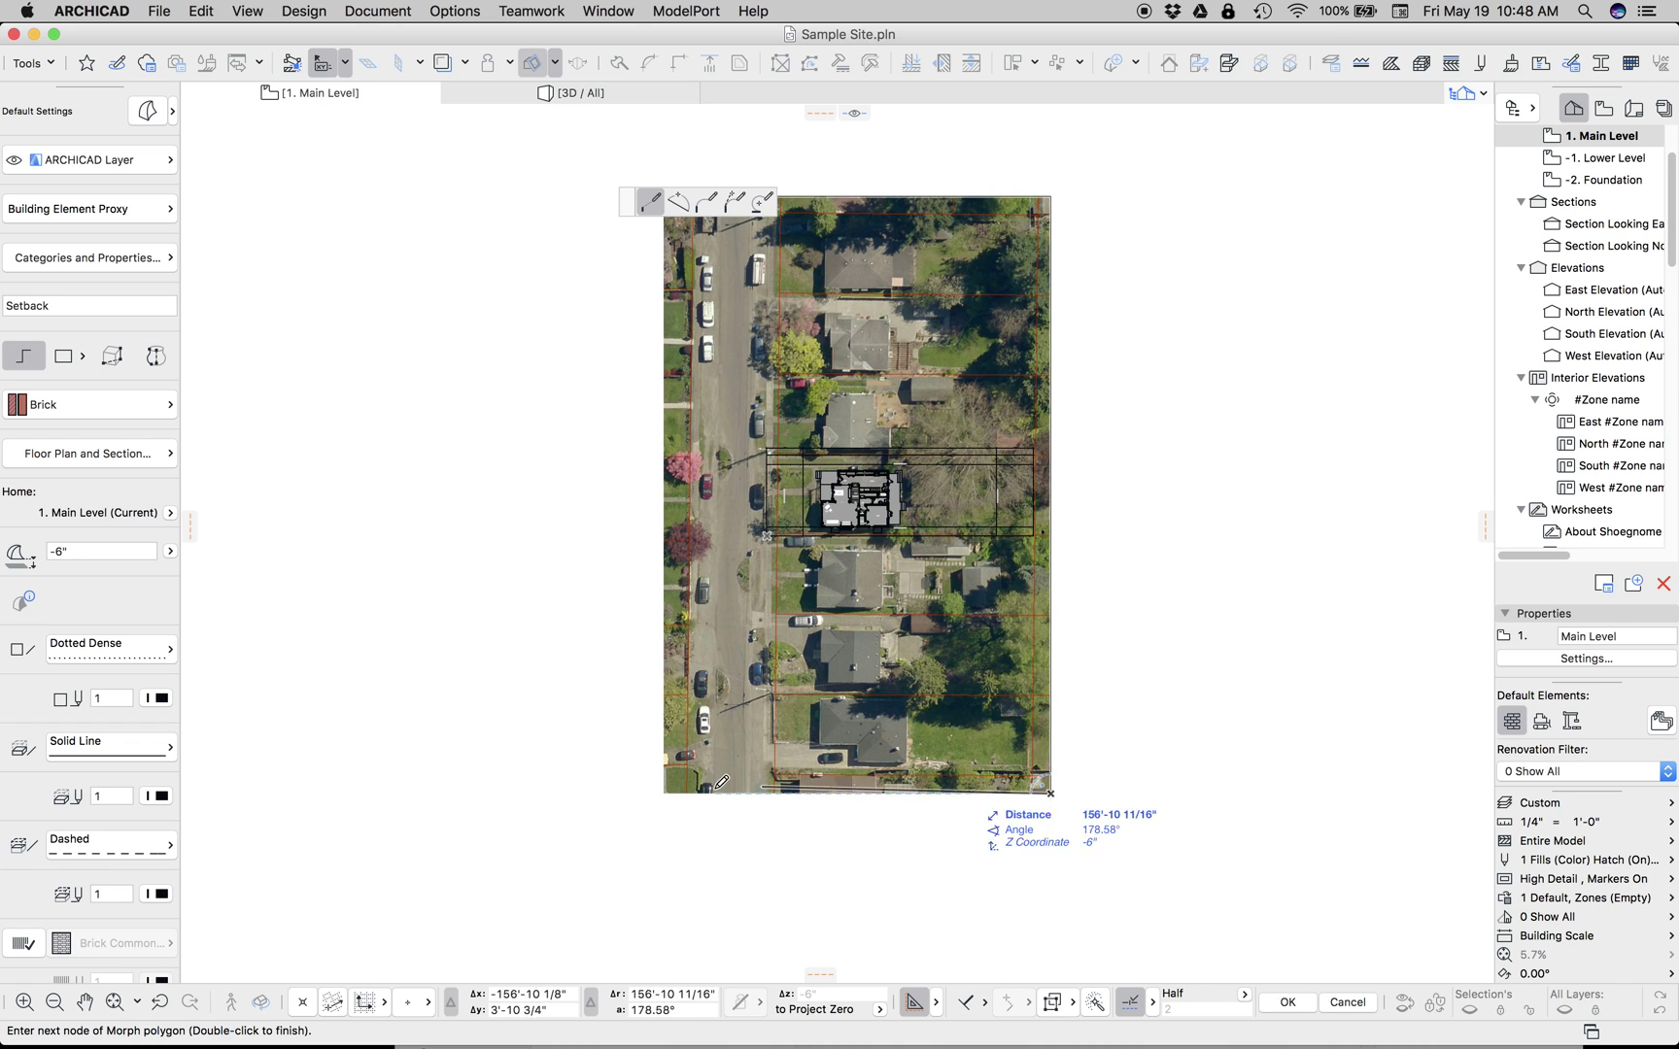
{"action": "left_click", "coordinate": [663, 793]}
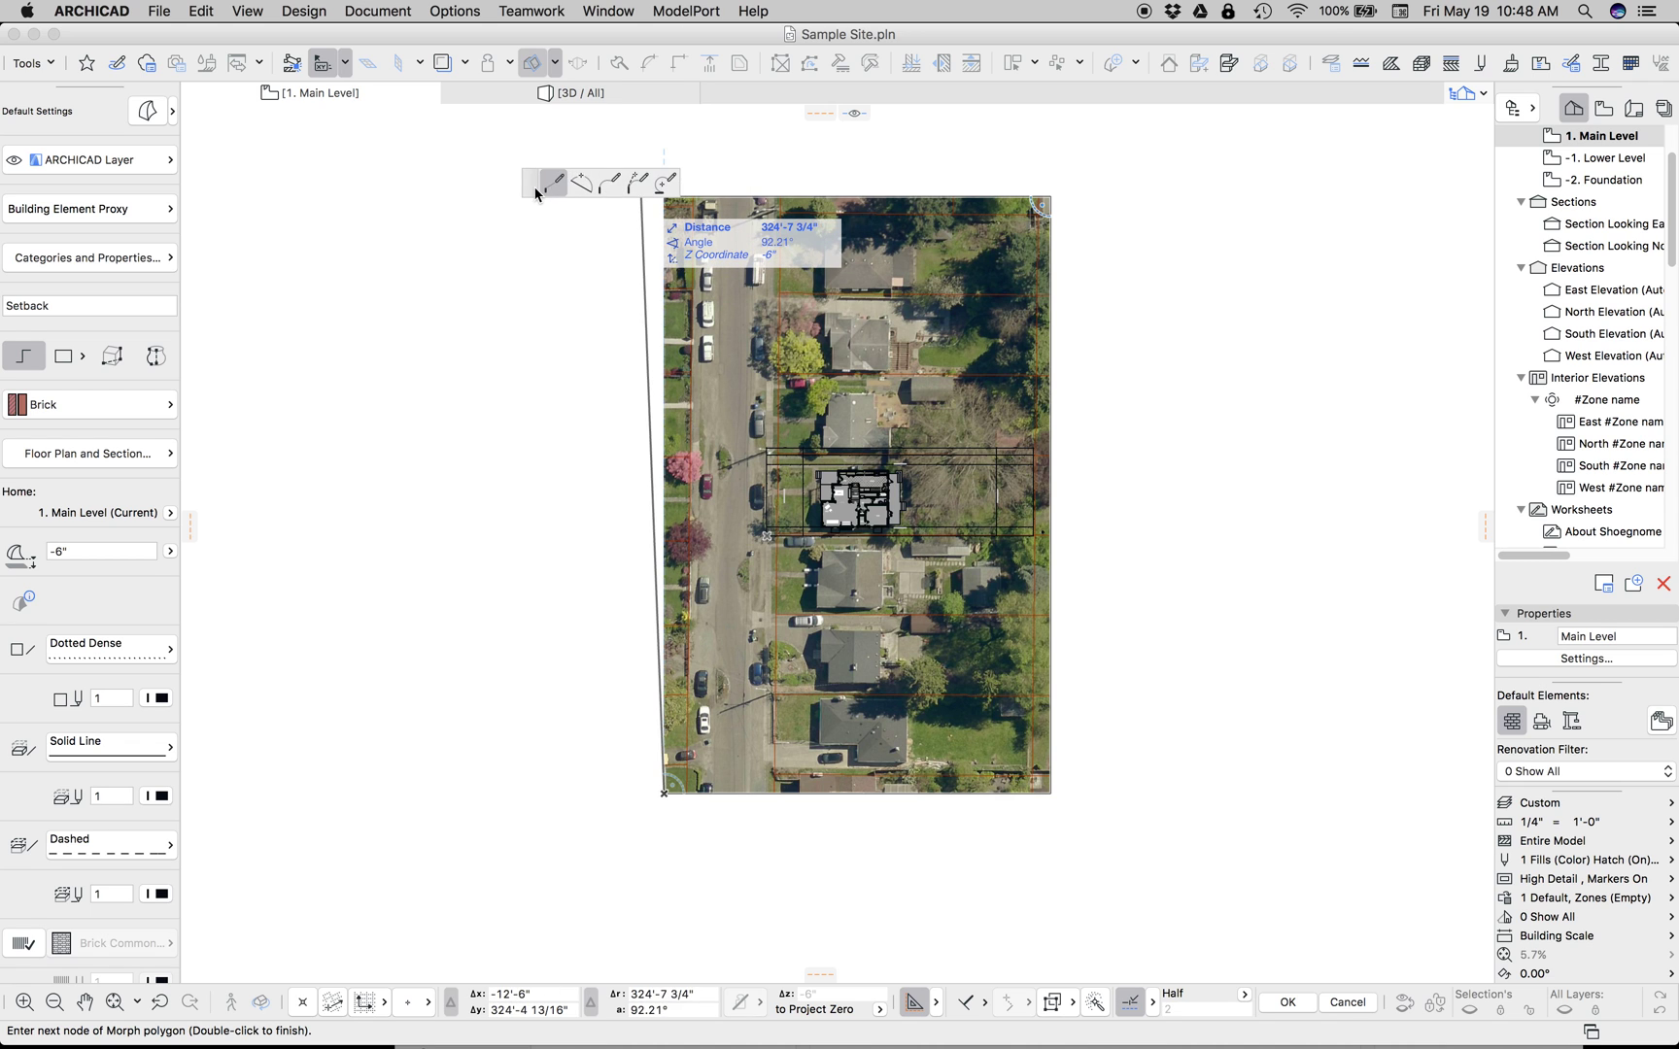
{"action": "left_click", "coordinate": [664, 197]}
- Override the new site Morph's surface in the 3D view with the clear, fast glass surface and deselect it
{"action": "left_click", "coordinate": [955, 455]}
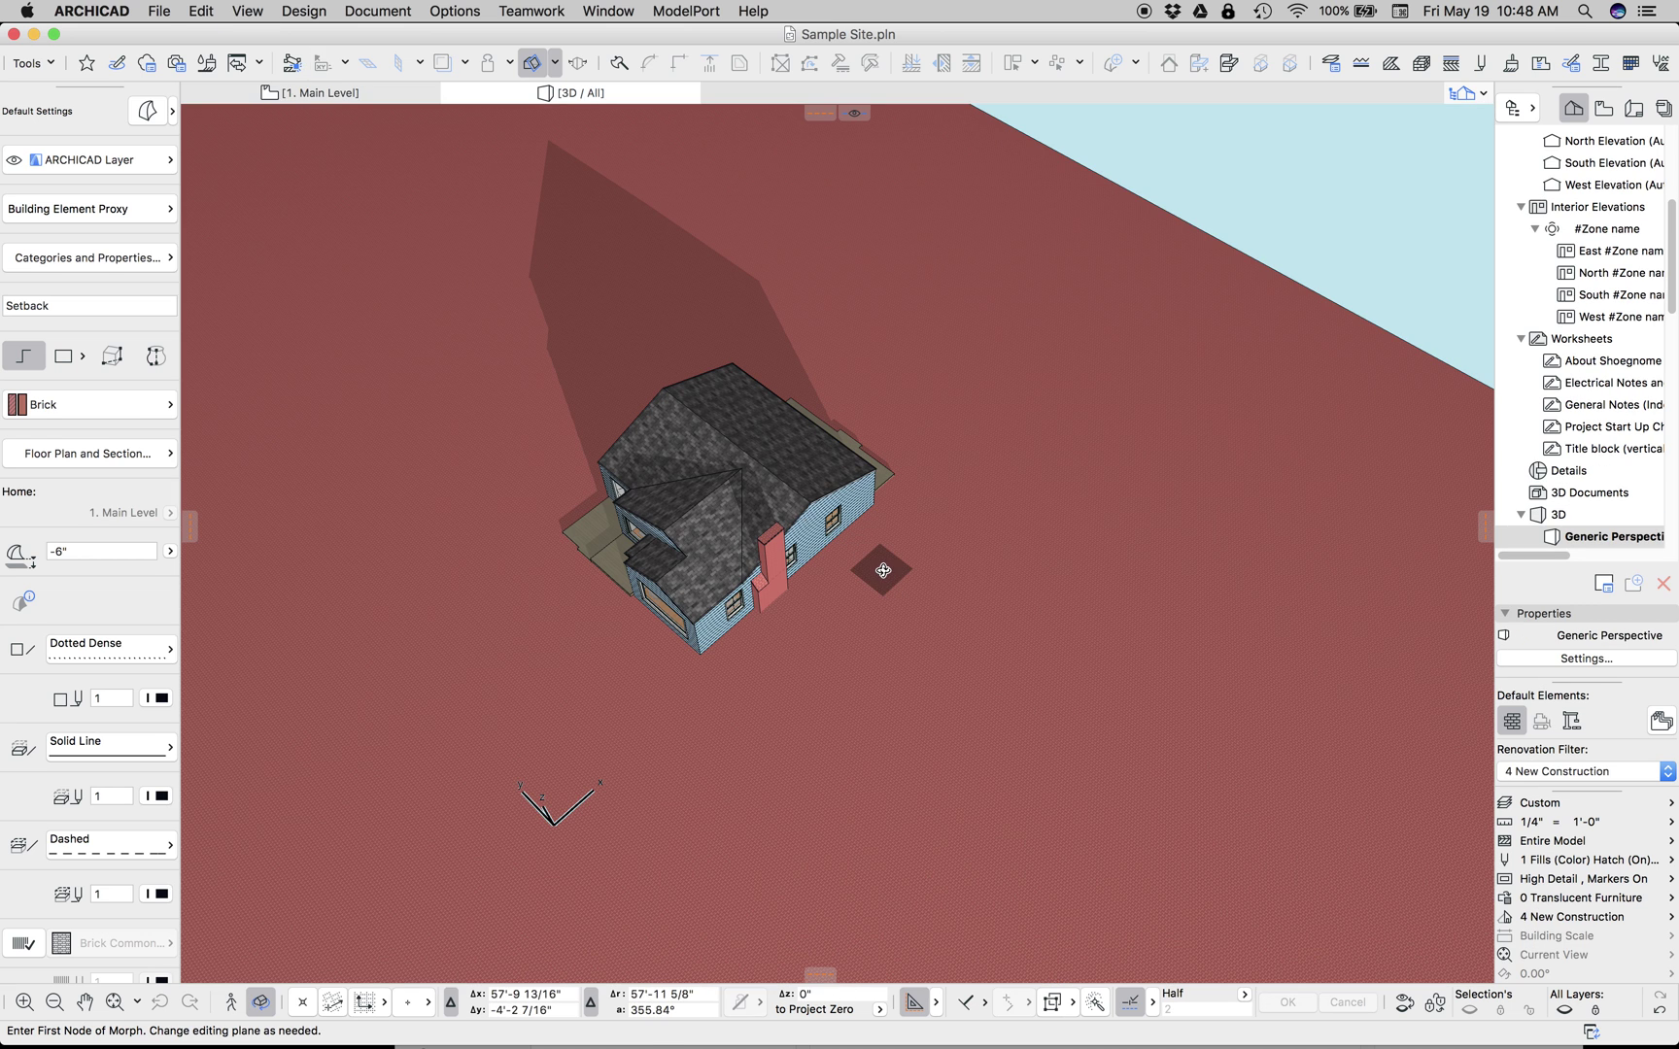
{"action": "scroll", "coordinate": [884, 573], "scroll_direction": "down", "scroll_amount": 10}
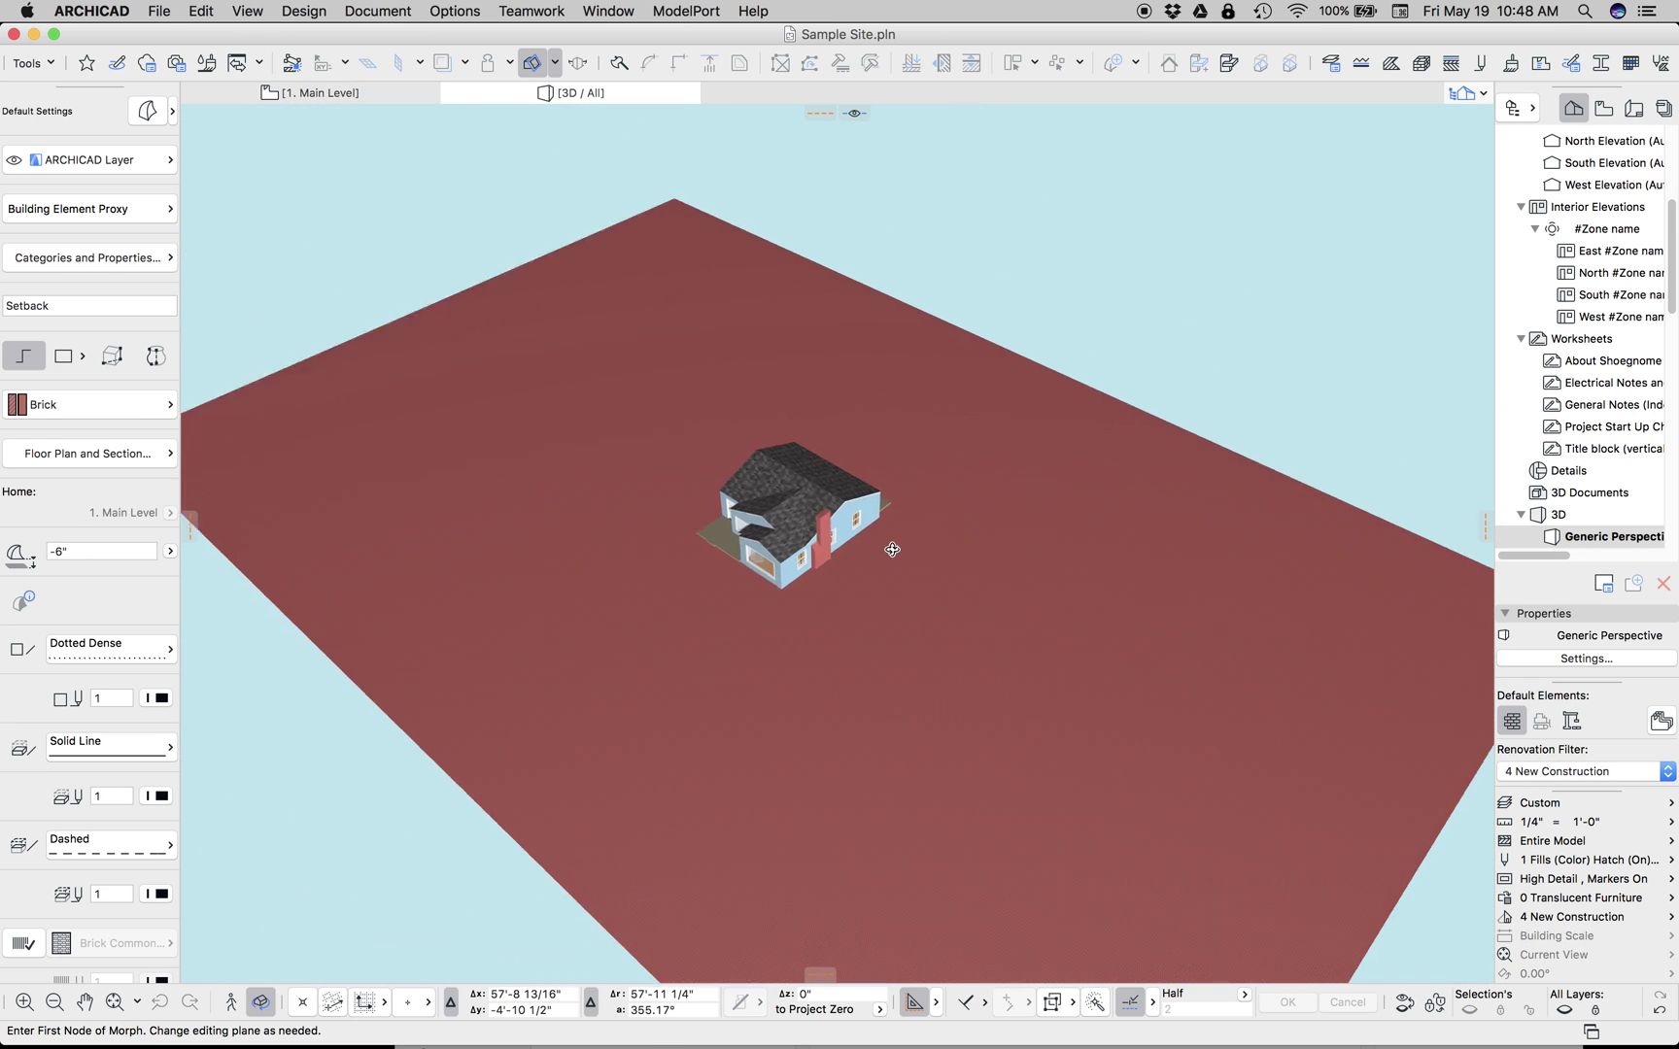
{"action": "left_click", "coordinate": [942, 559], "text": "shift"}
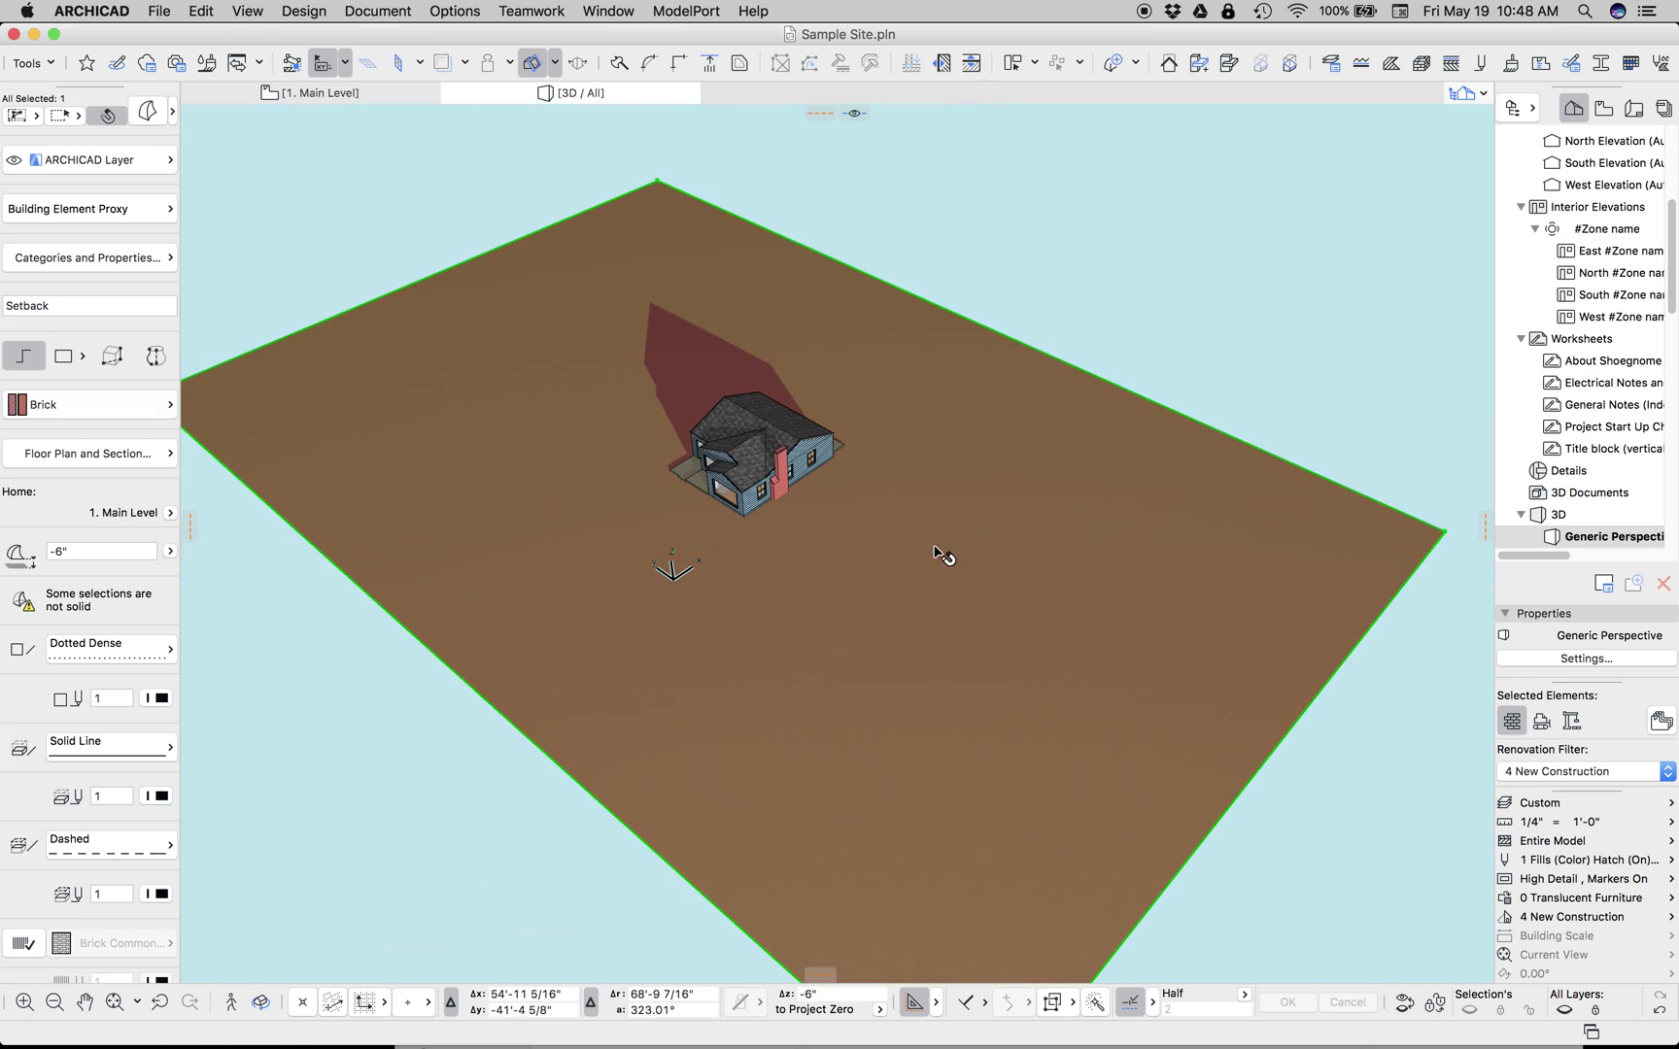
{"action": "scroll", "coordinate": [29, 690], "scroll_direction": "down", "scroll_amount": 10}
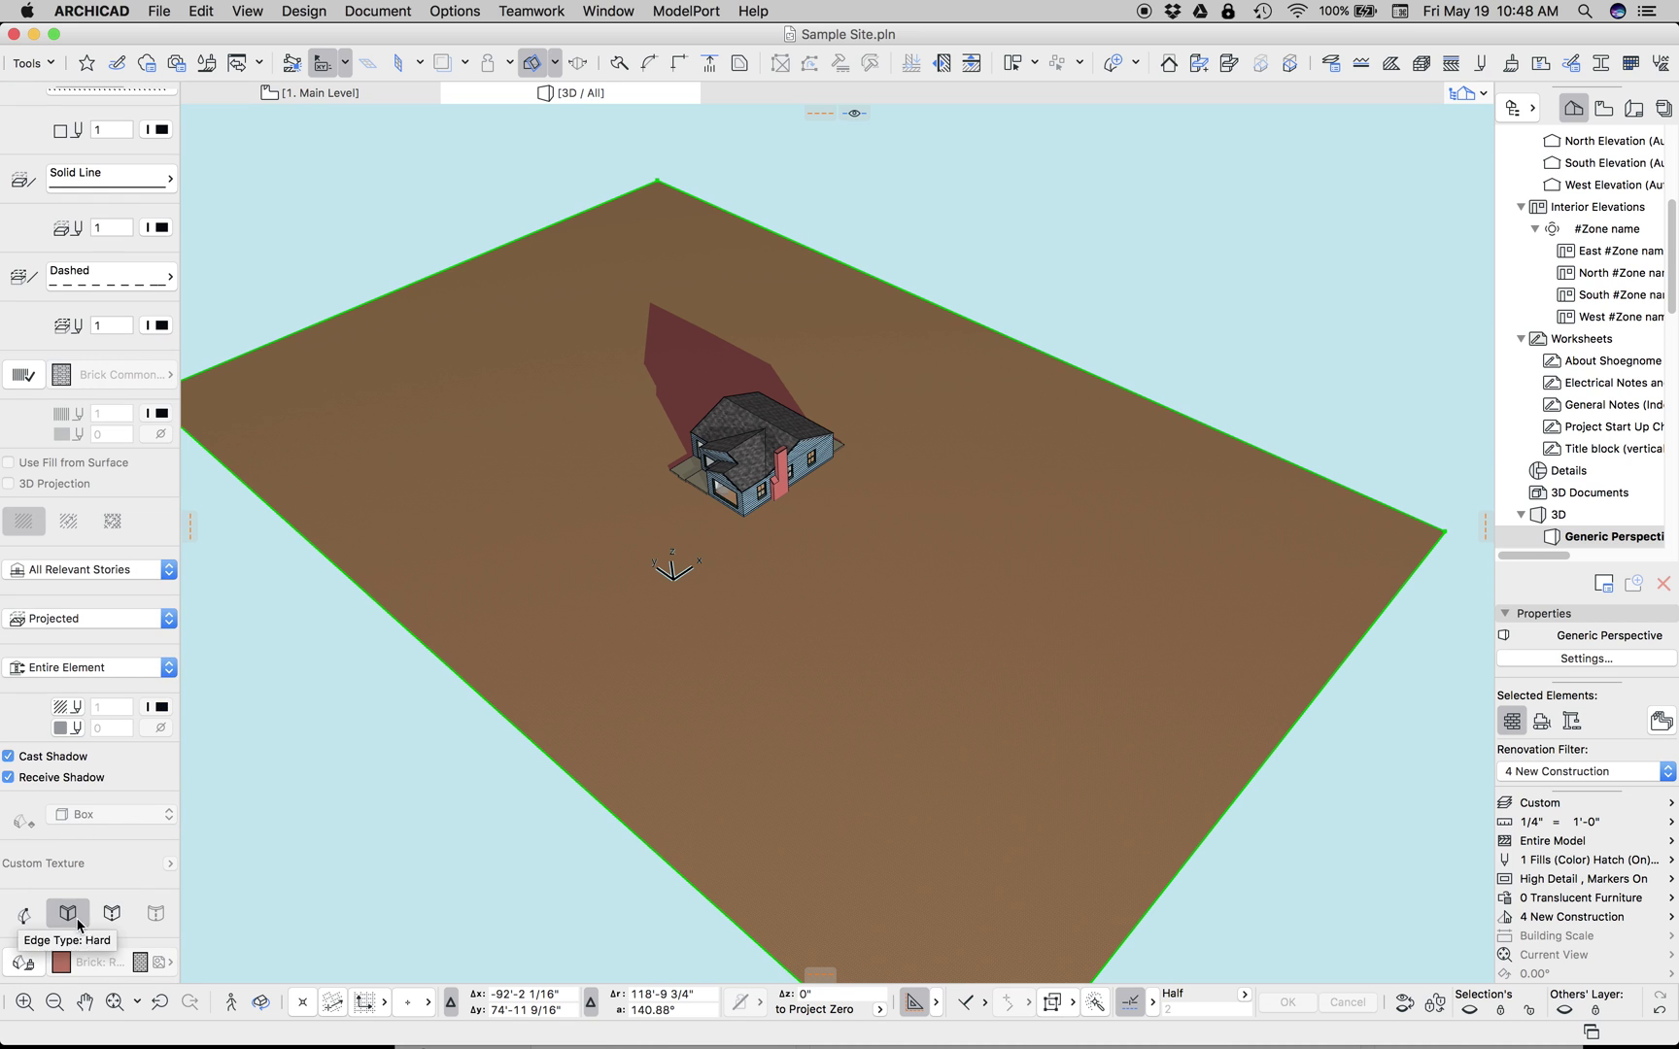
{"action": "left_click", "coordinate": [88, 962]}
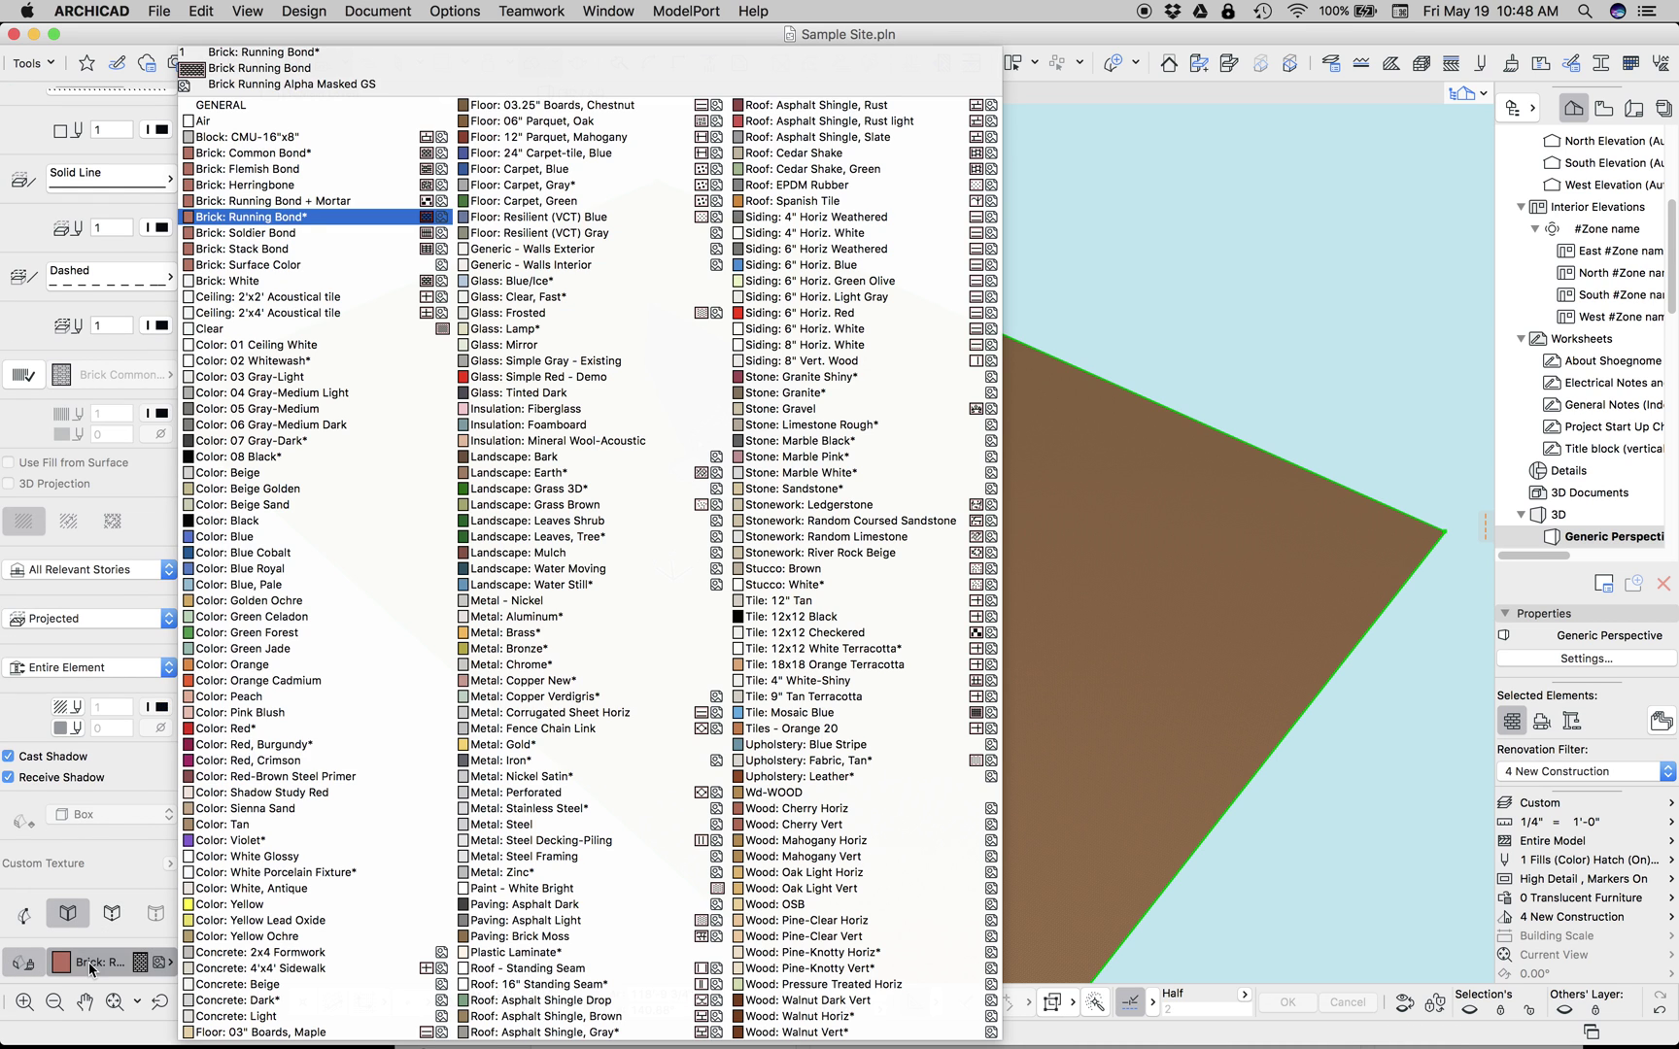
{"action": "left_click", "coordinate": [243, 697]}
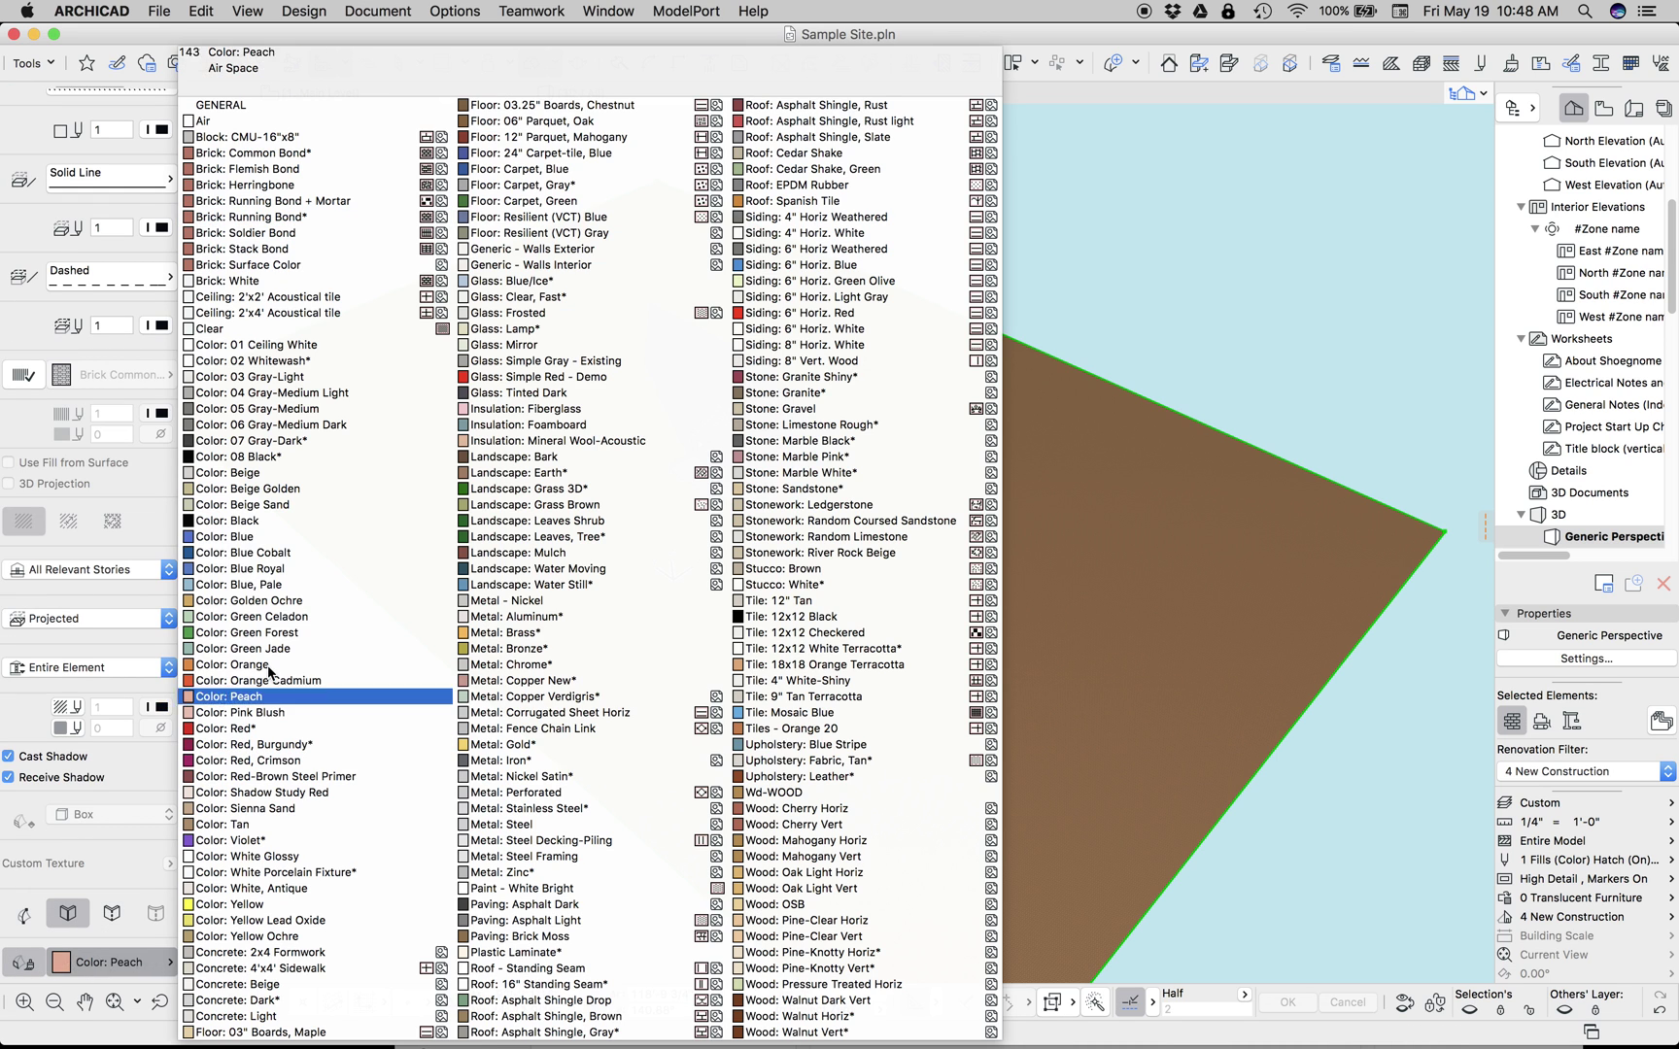
{"action": "left_click", "coordinate": [539, 299]}
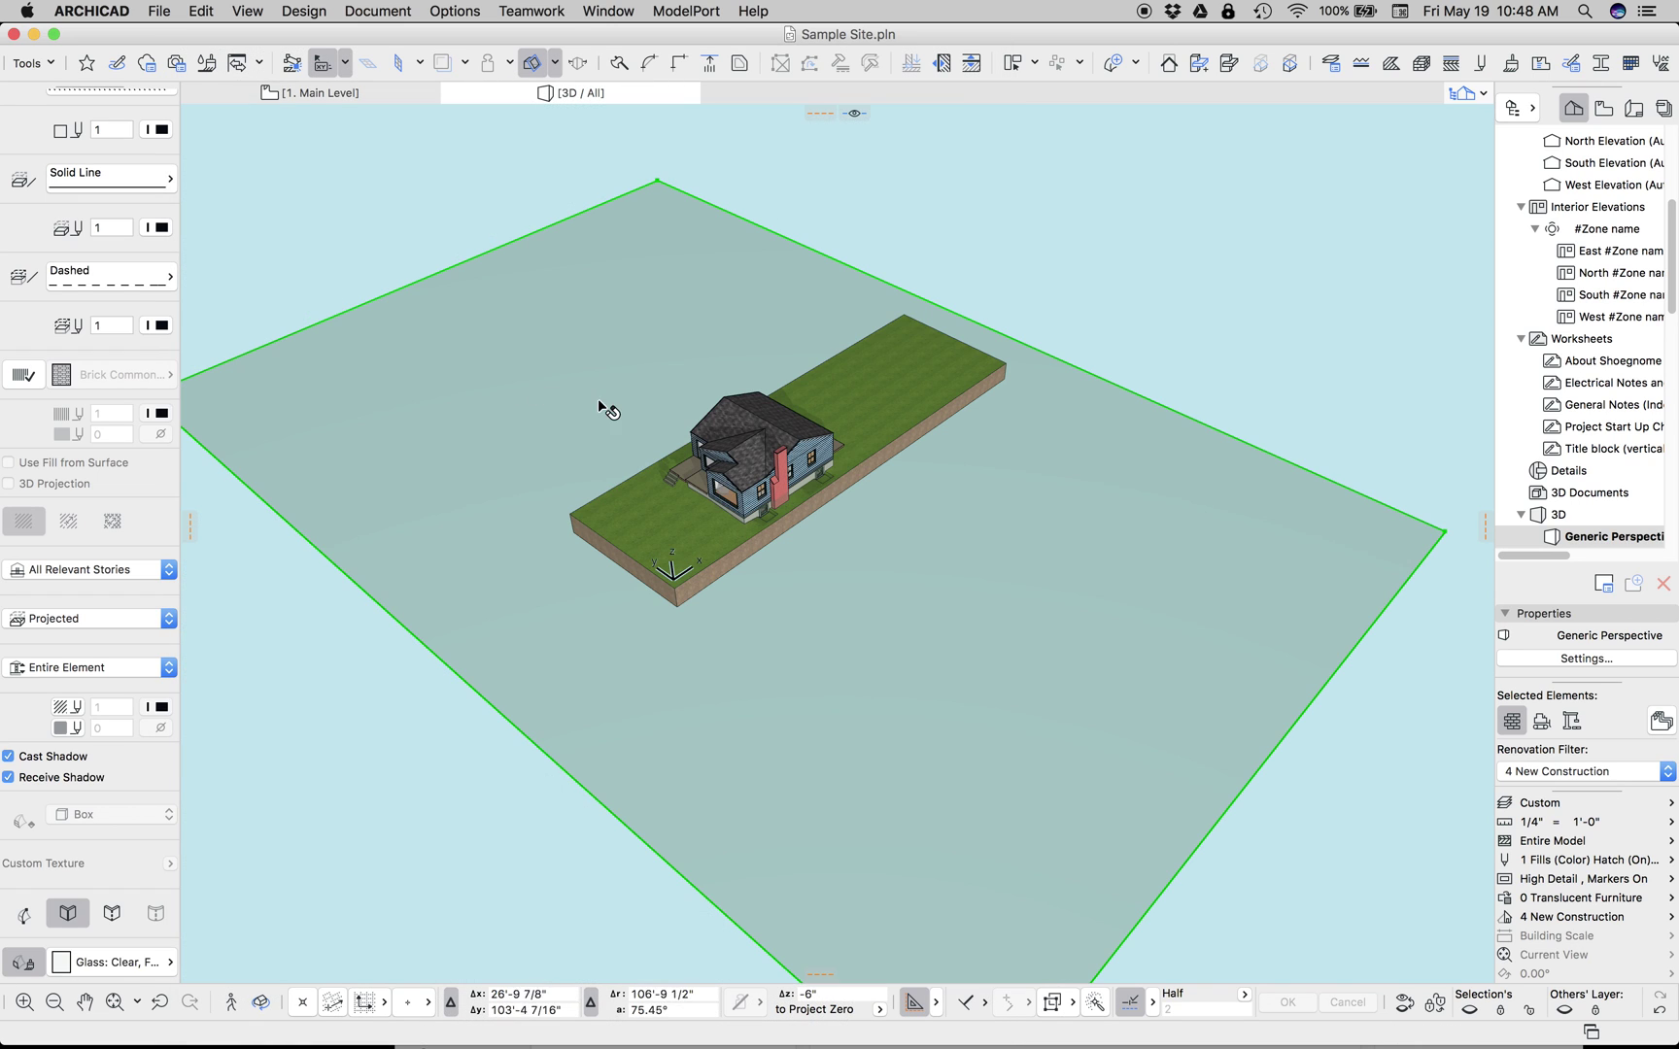
{"action": "key", "text": "Escape"}
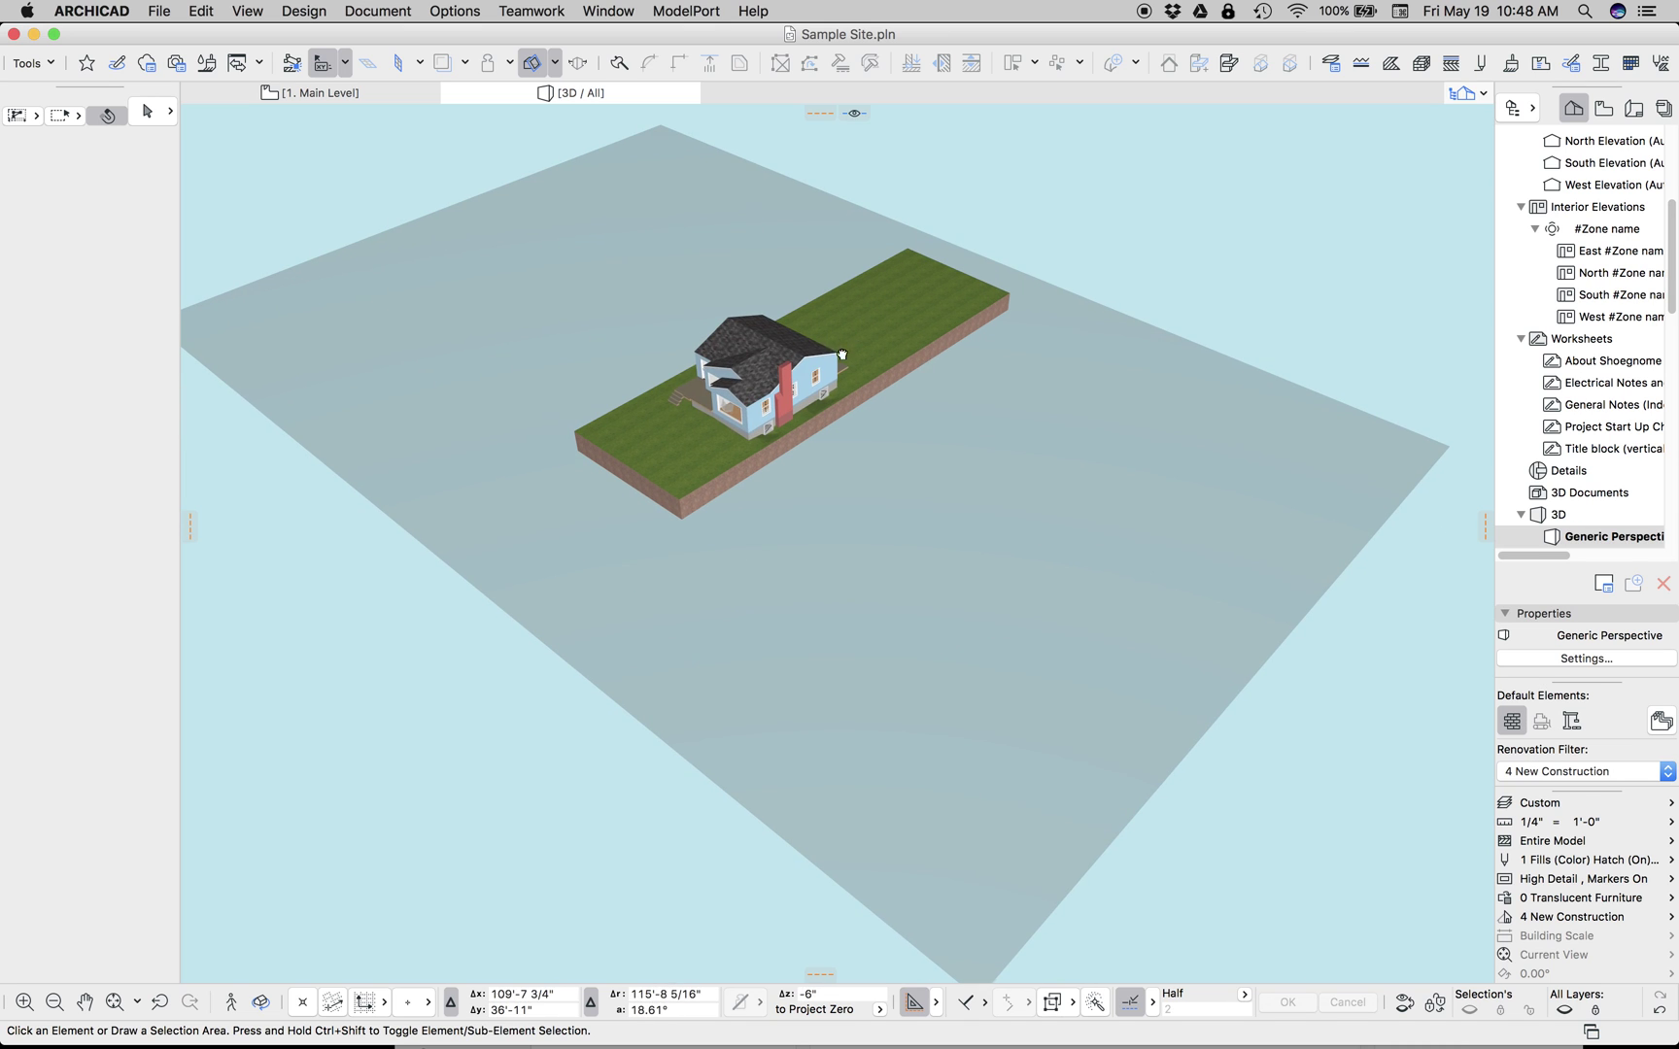
- From the Main Level plan, create a new surface named Site Image as a duplicate of Landscape: Grass 3D*
{"action": "left_click", "coordinate": [329, 94]}
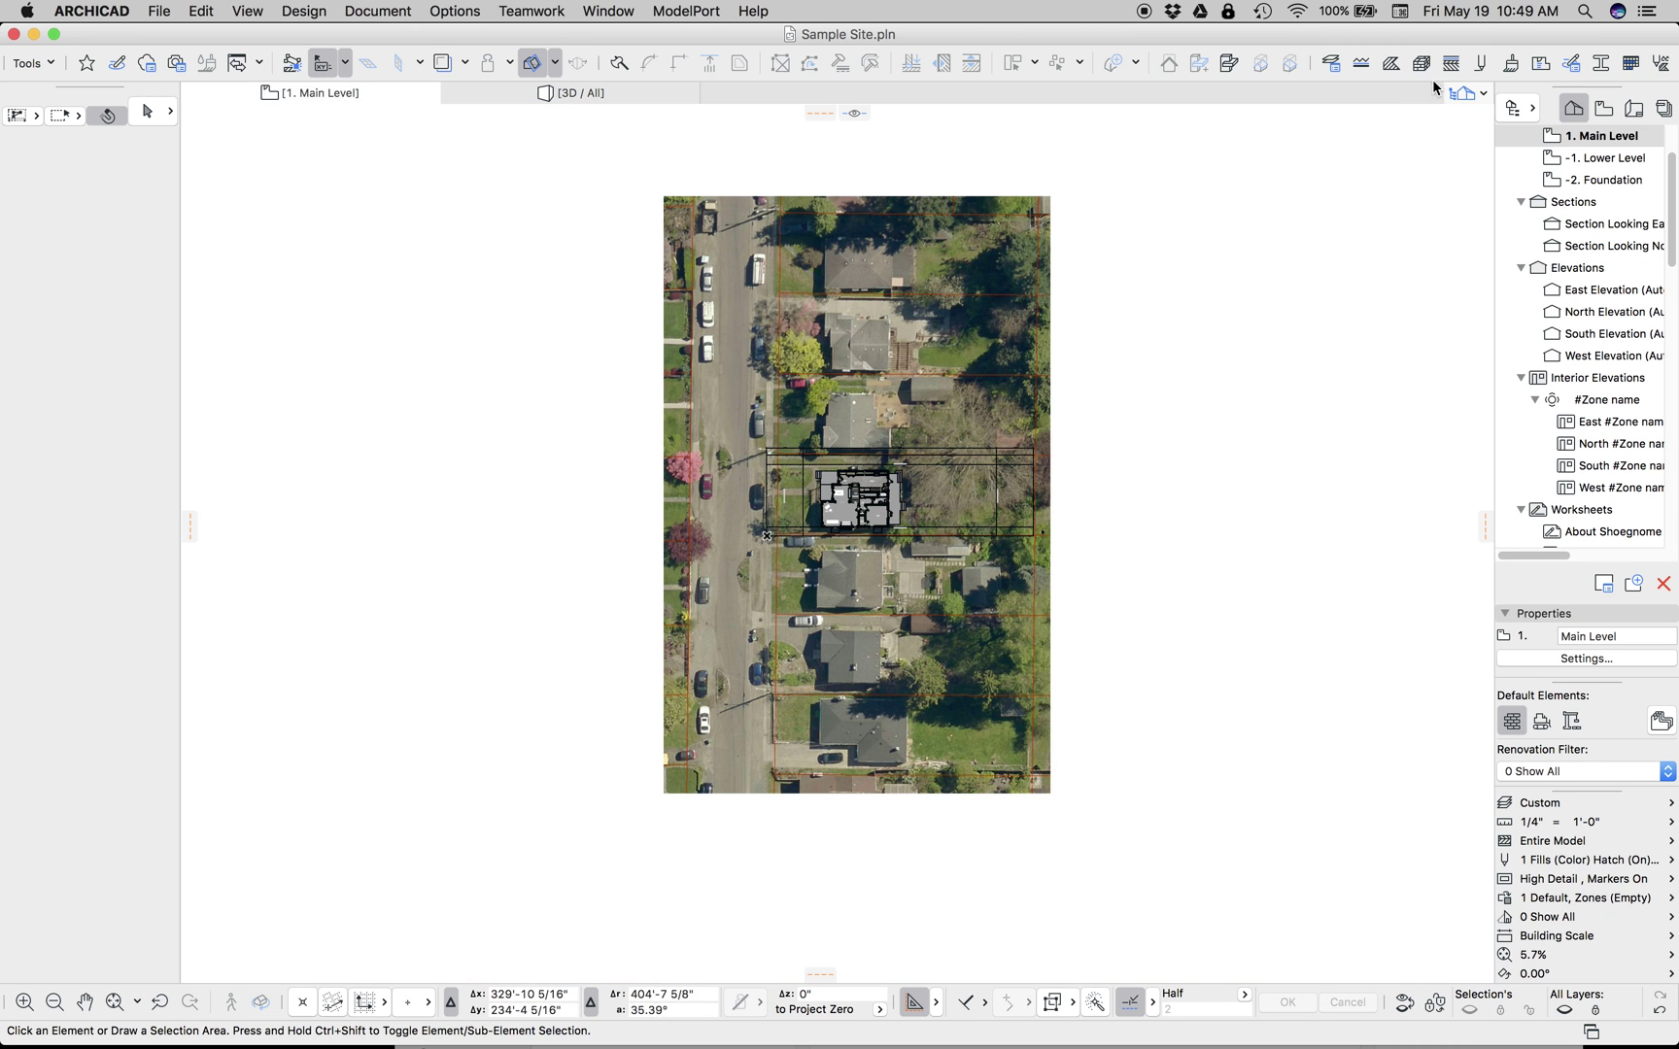
{"action": "left_click", "coordinate": [1510, 64]}
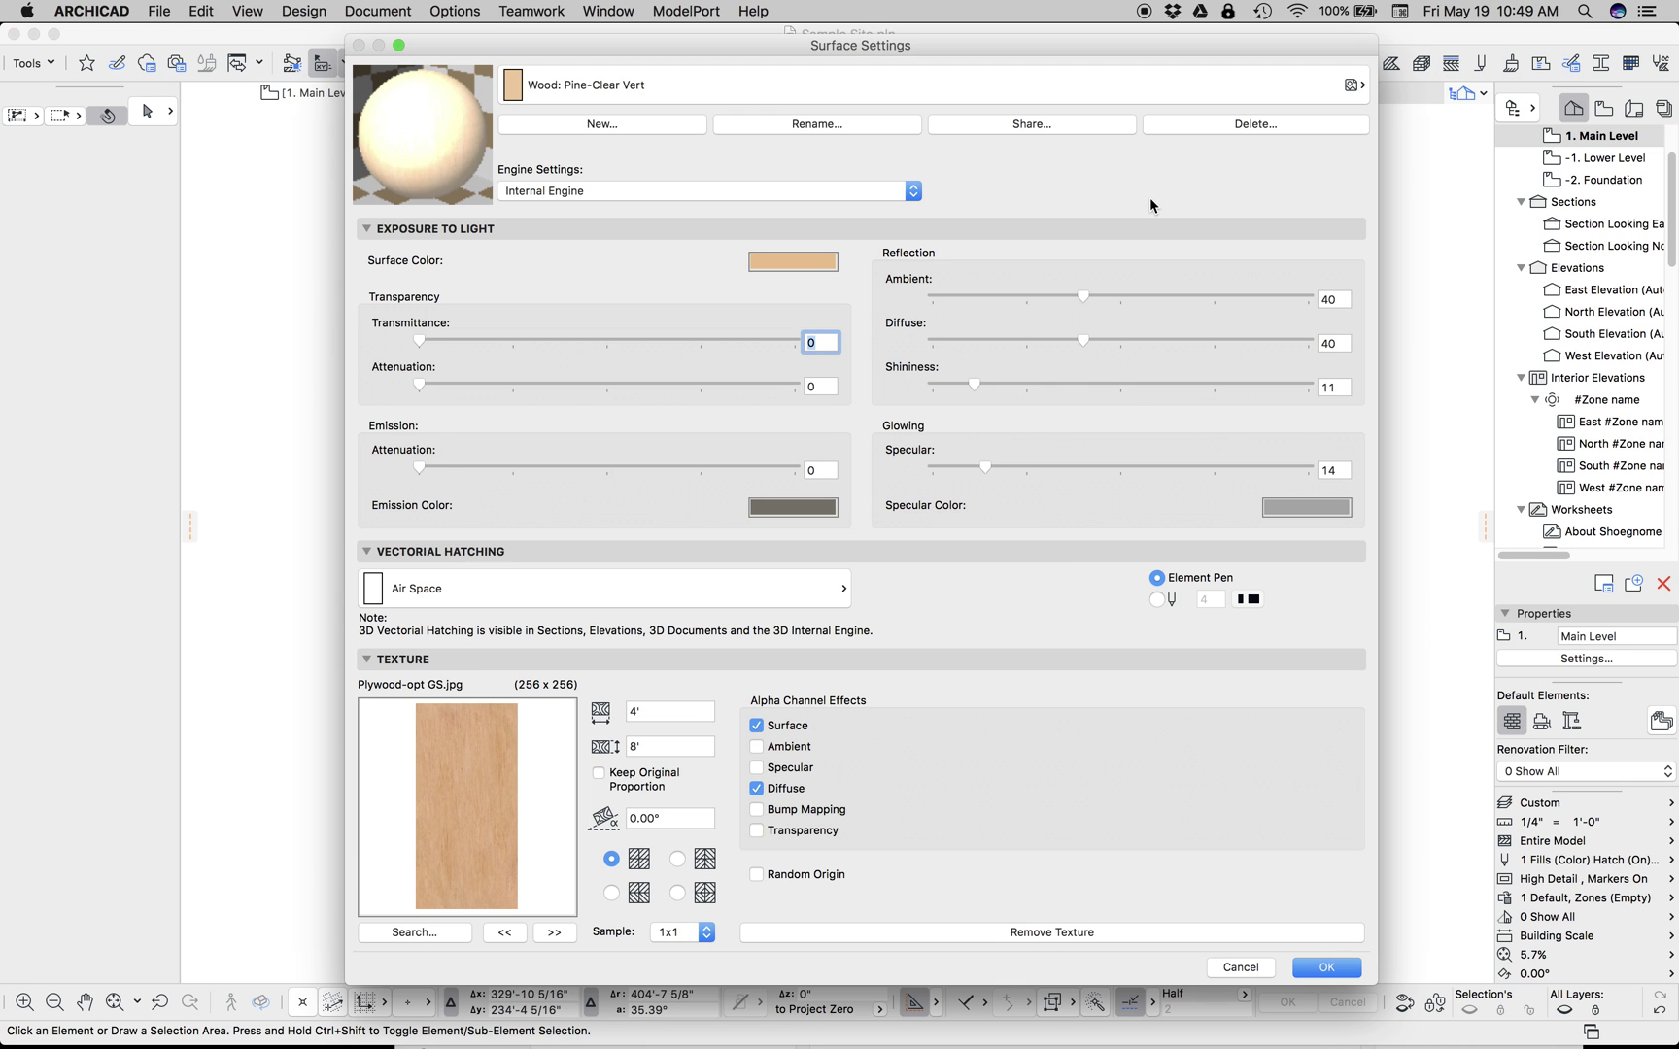
{"action": "left_click", "coordinate": [818, 88]}
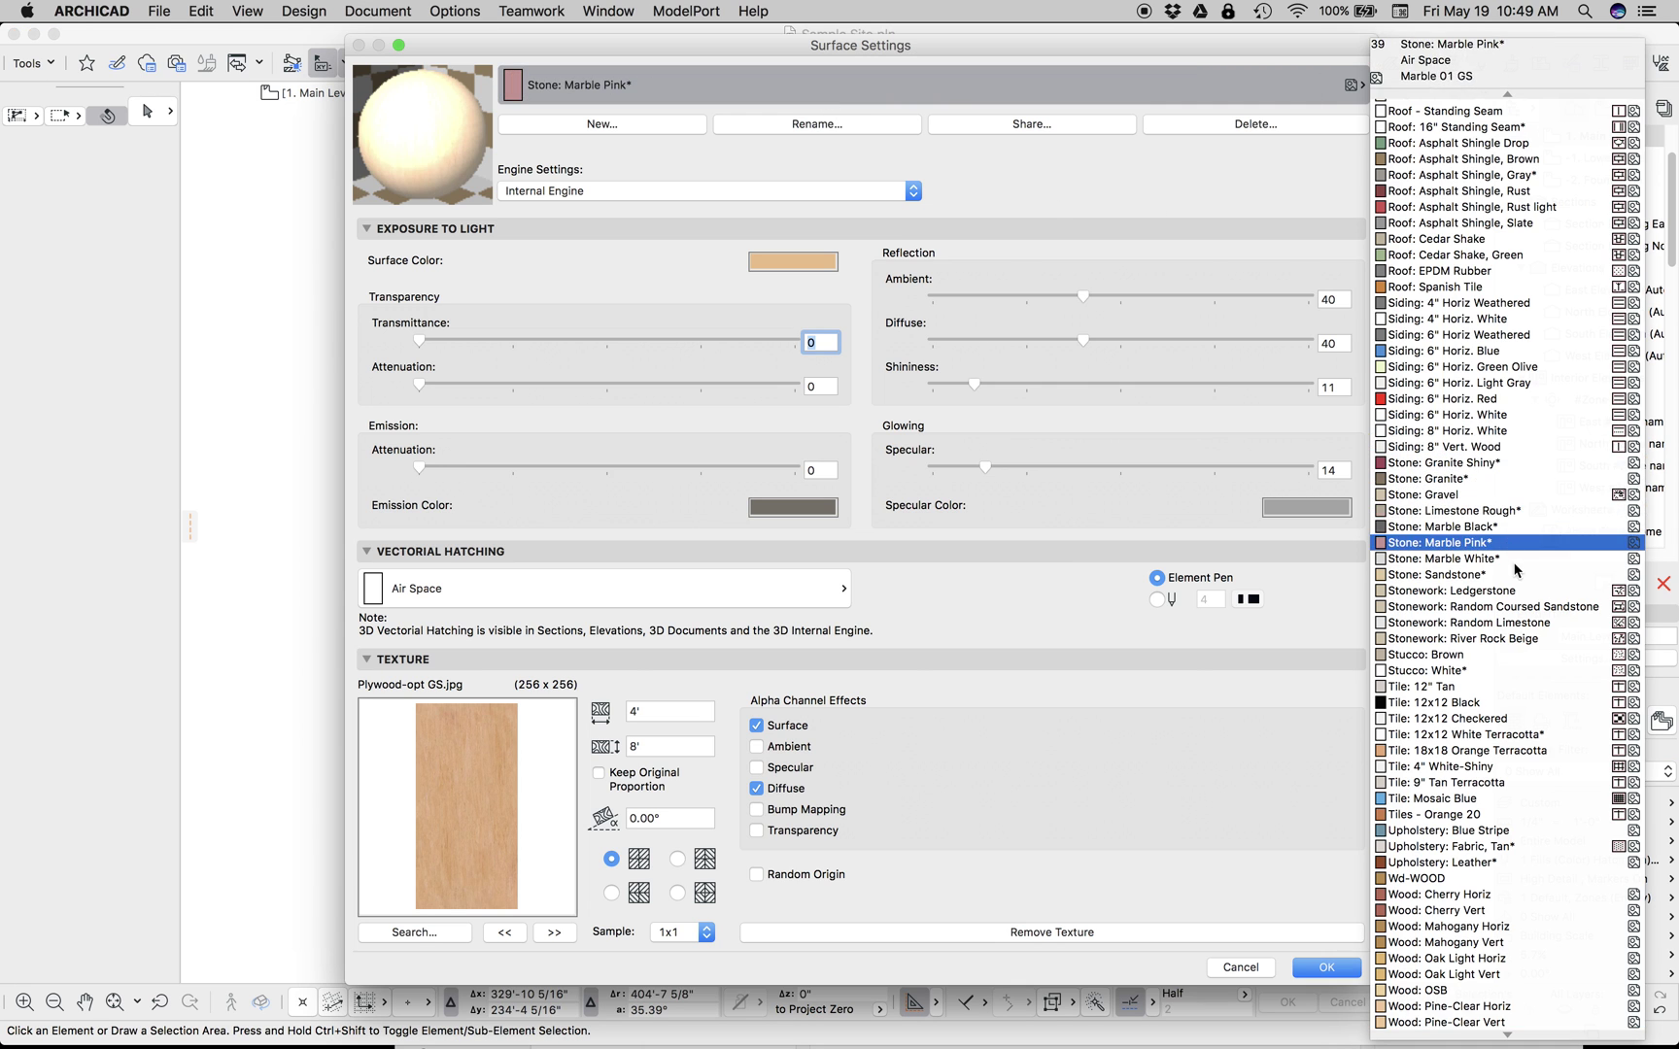
{"action": "scroll", "coordinate": [1438, 554], "scroll_direction": "up", "scroll_amount": 10}
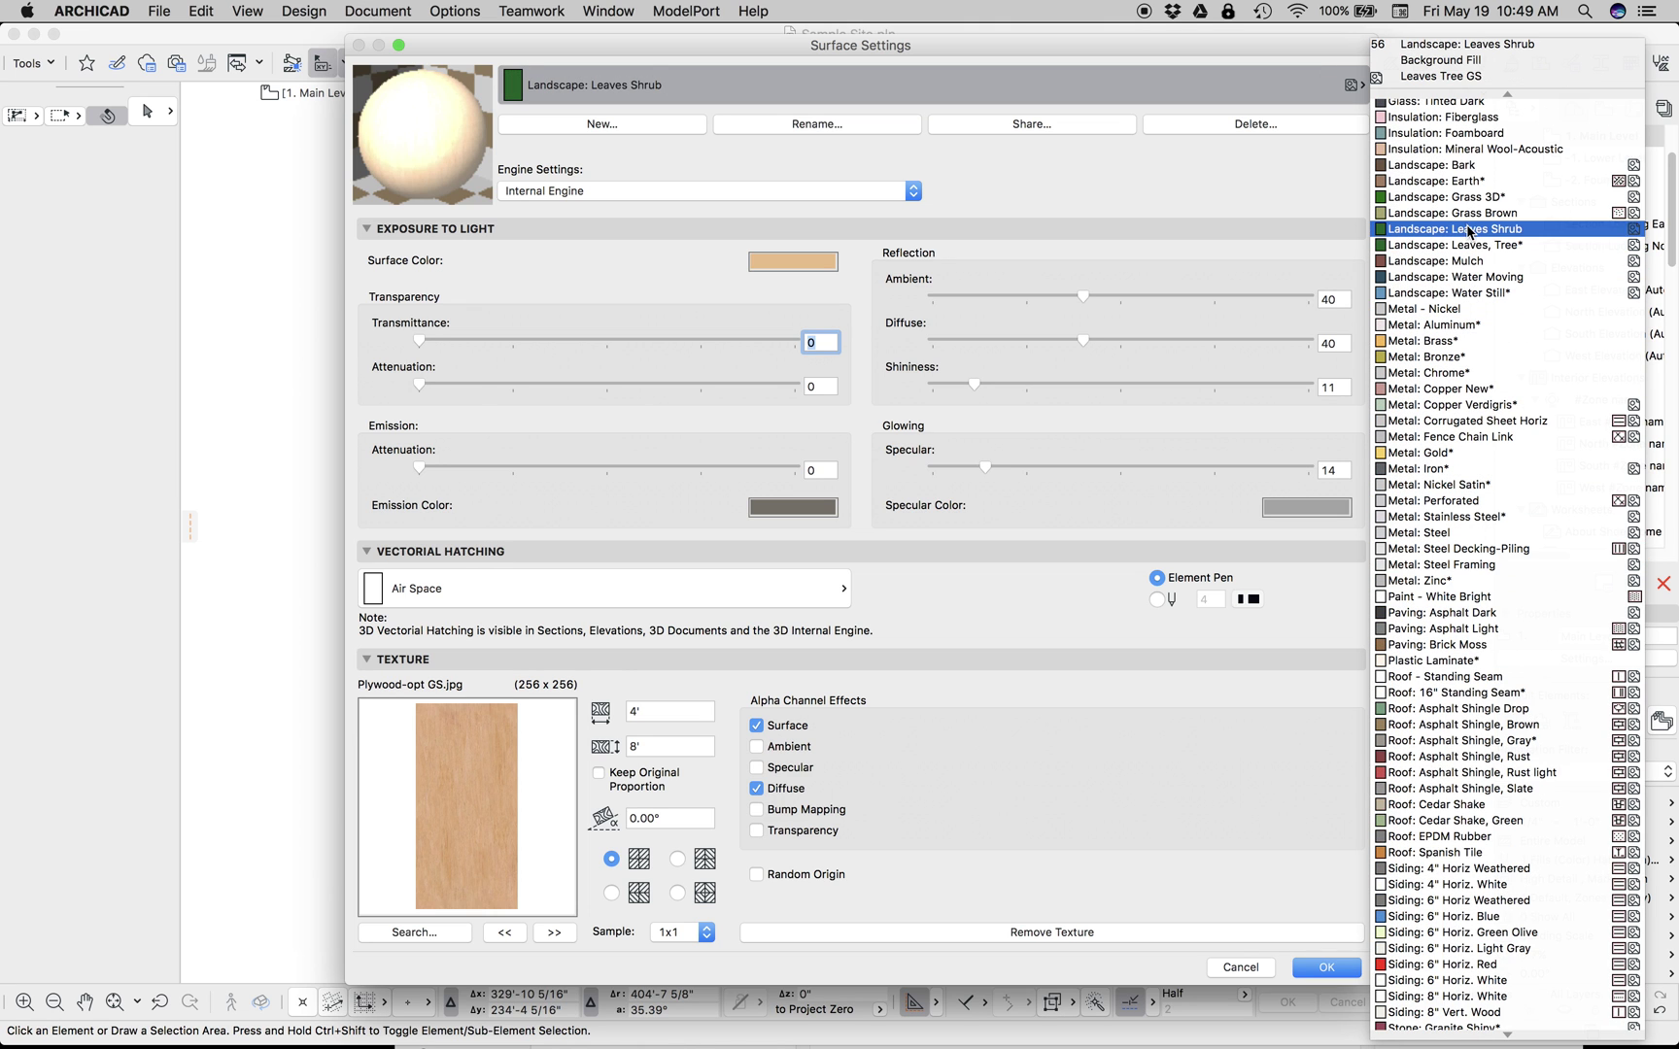
{"action": "left_click", "coordinate": [1457, 196]}
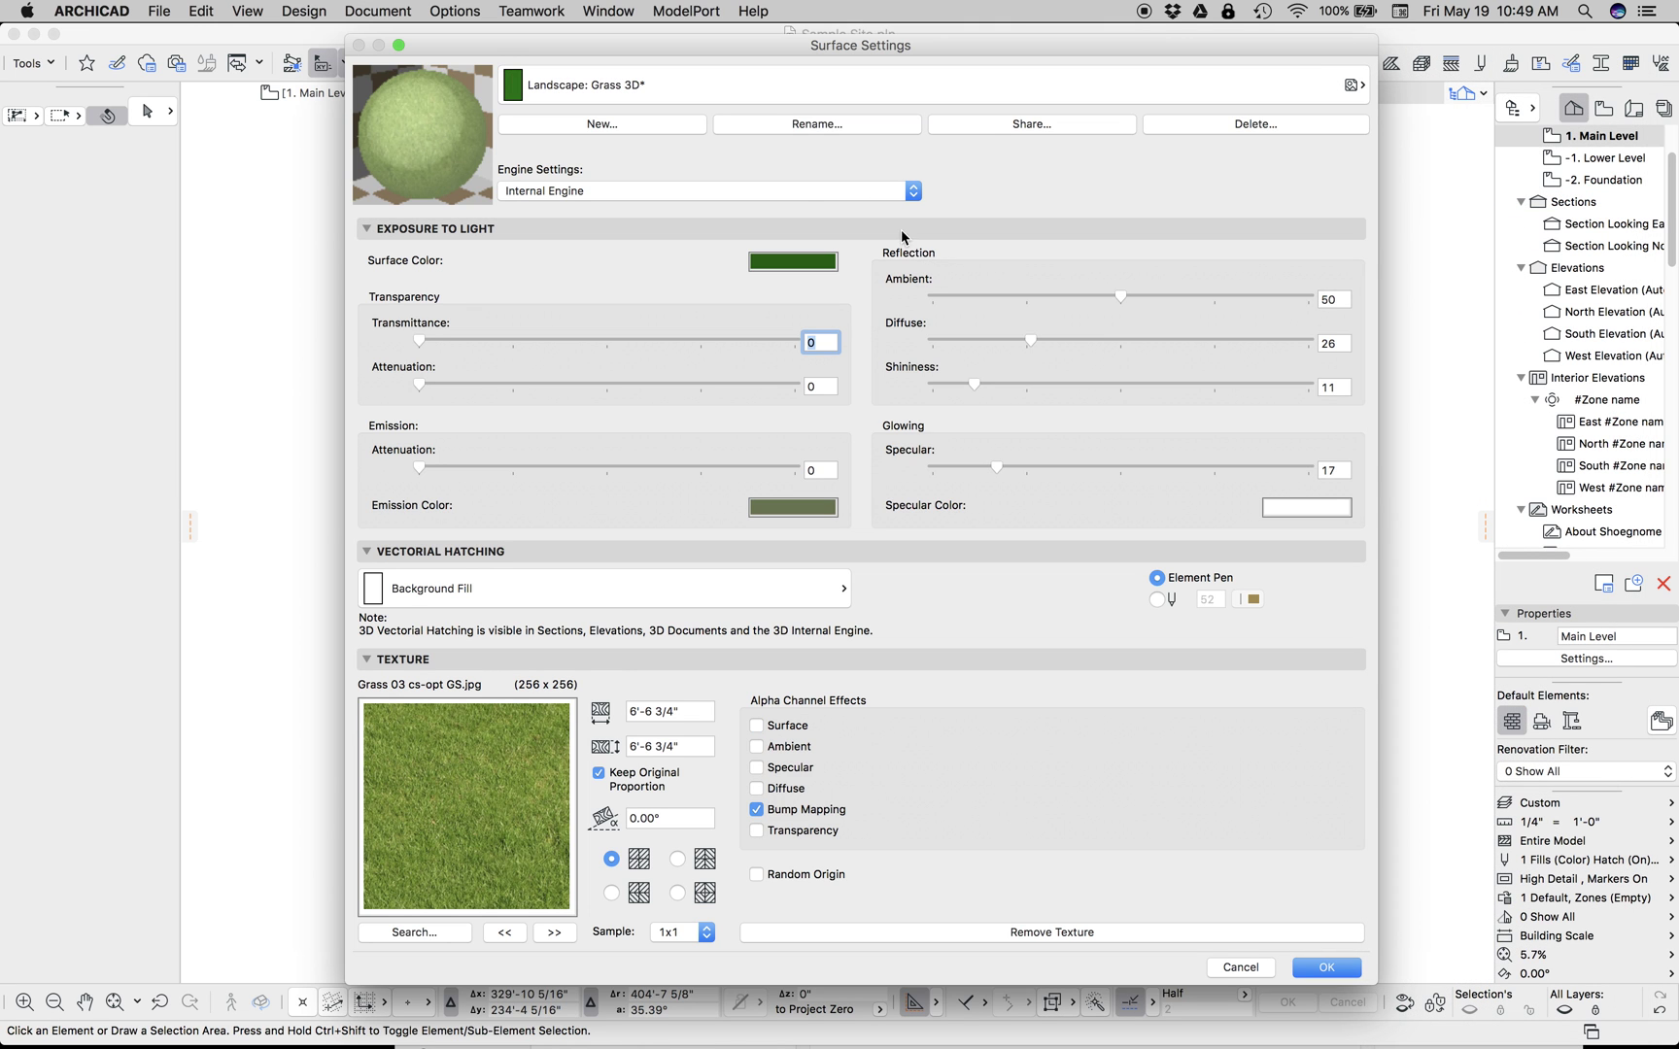
{"action": "left_click", "coordinate": [660, 124]}
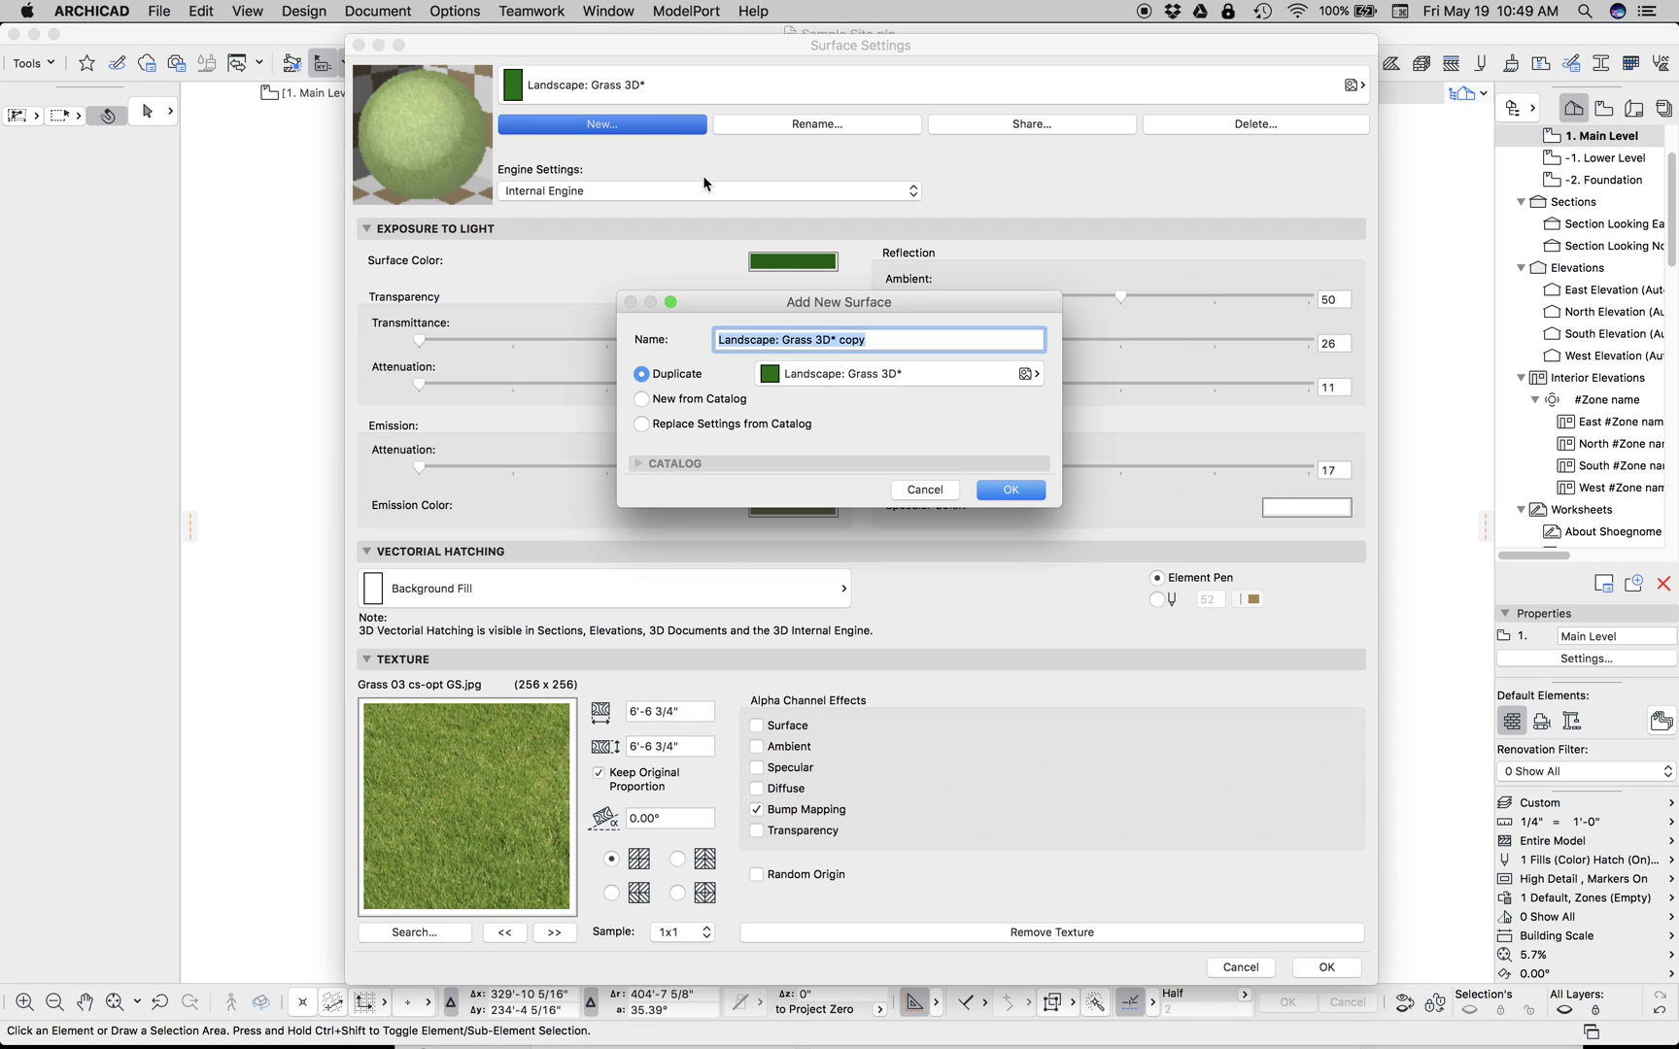
{"action": "type", "text": "Site Image"}
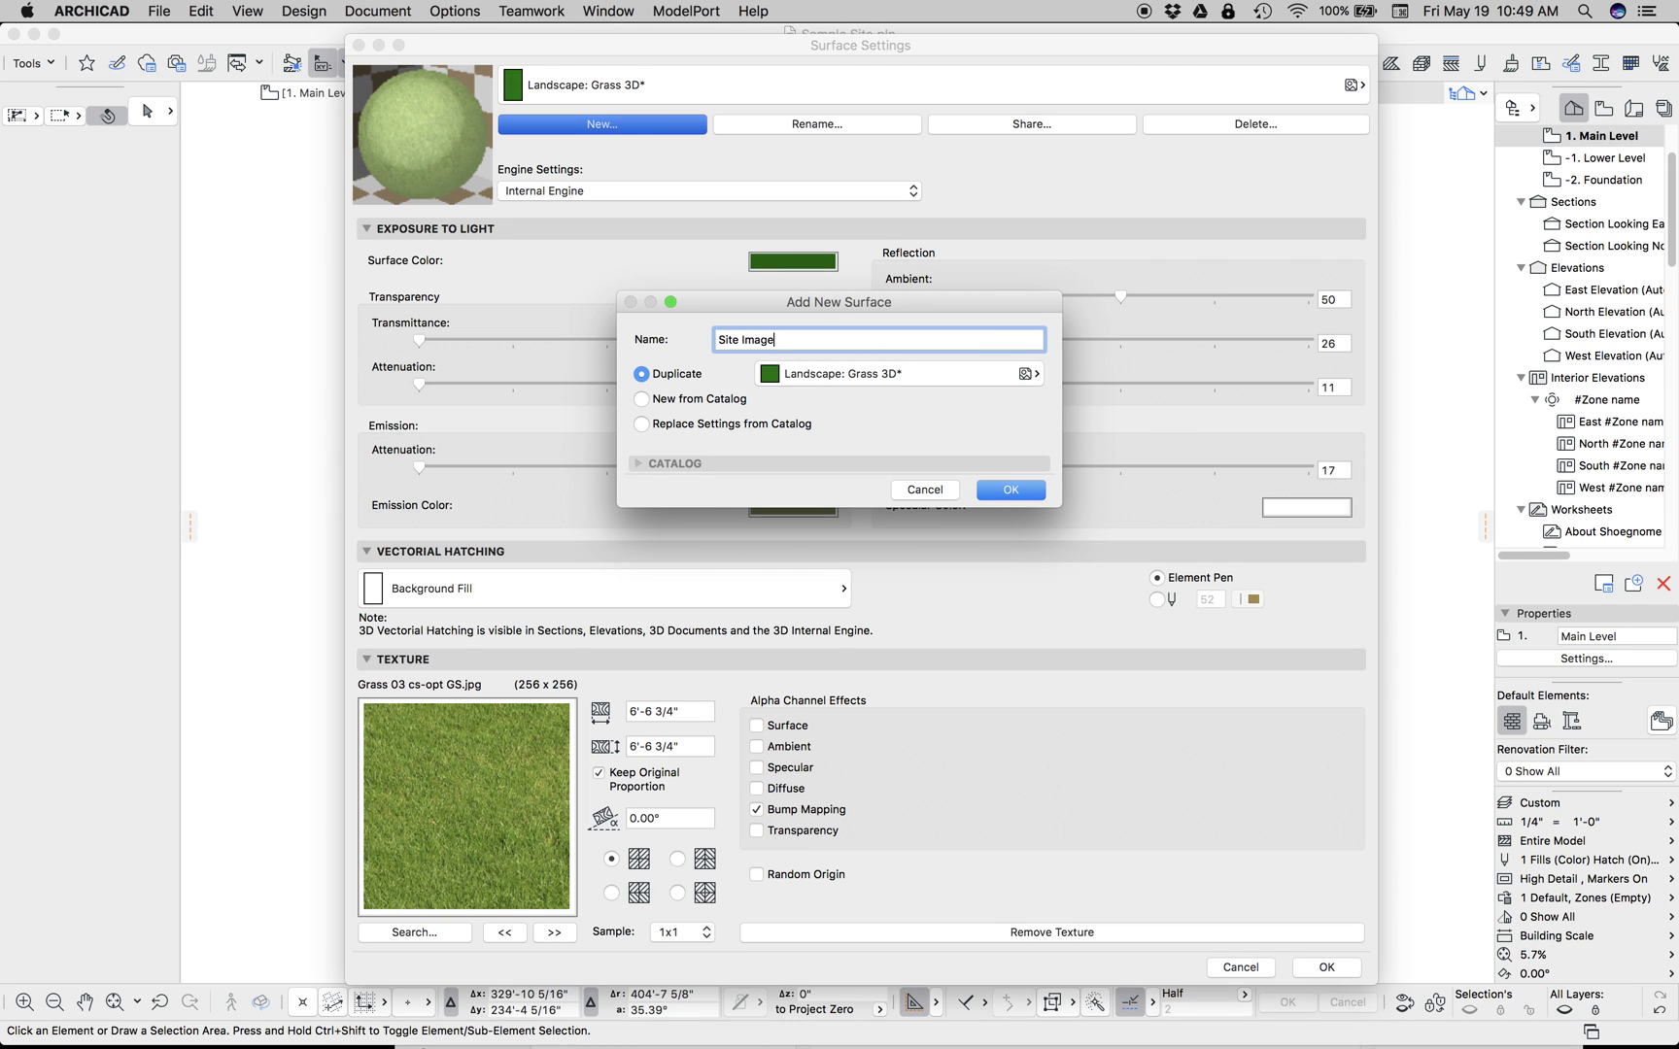
{"action": "key", "text": "Return"}
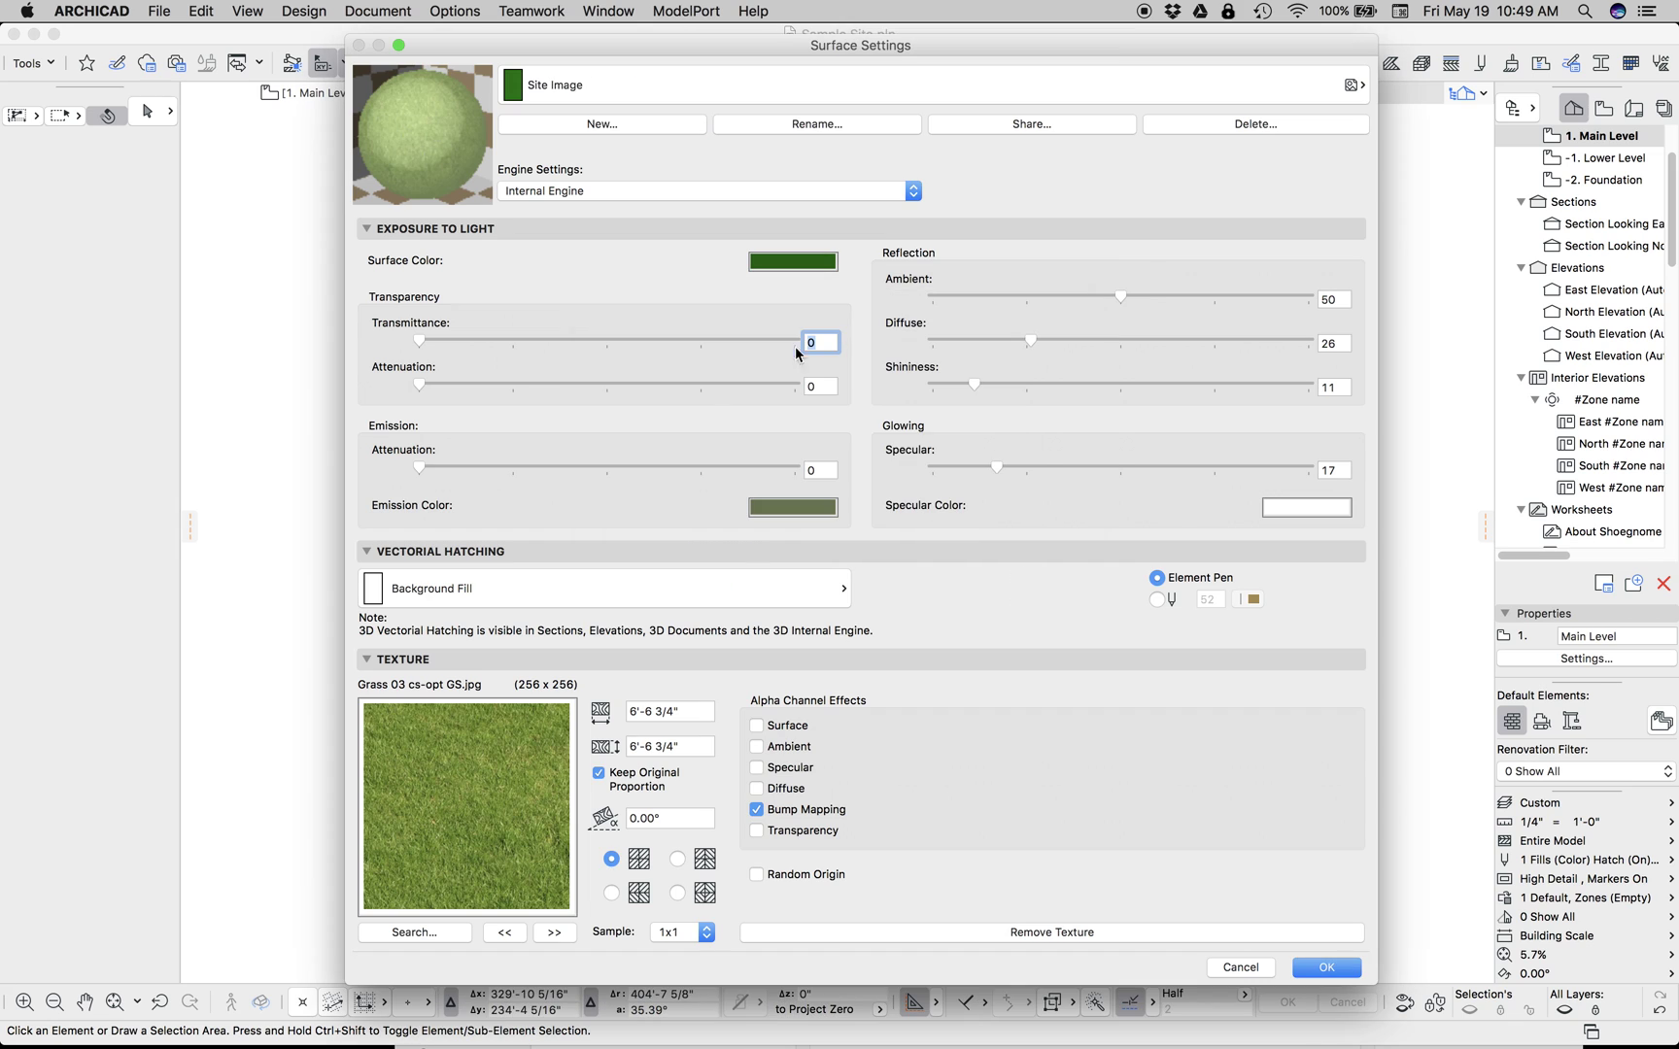
- Load Site Image.jpg from the Site Image Example folder as the texture of the Site Image surface
{"action": "left_click", "coordinate": [437, 930]}
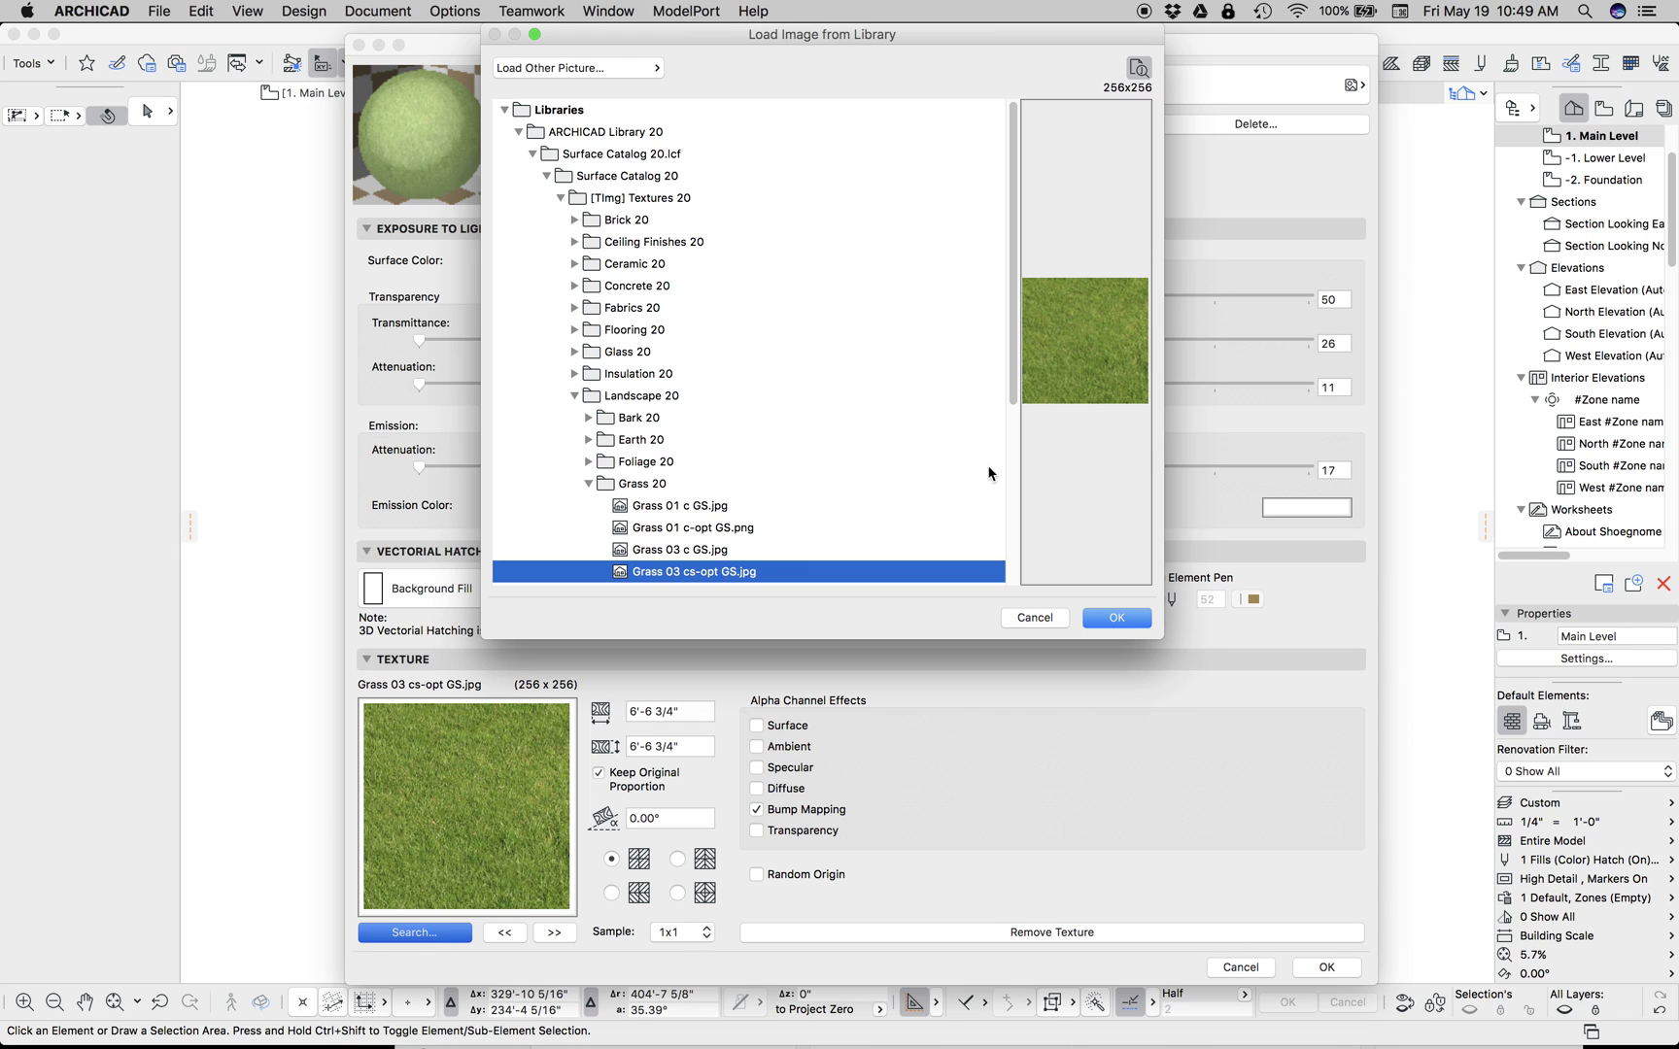
{"action": "left_click", "coordinate": [619, 70]}
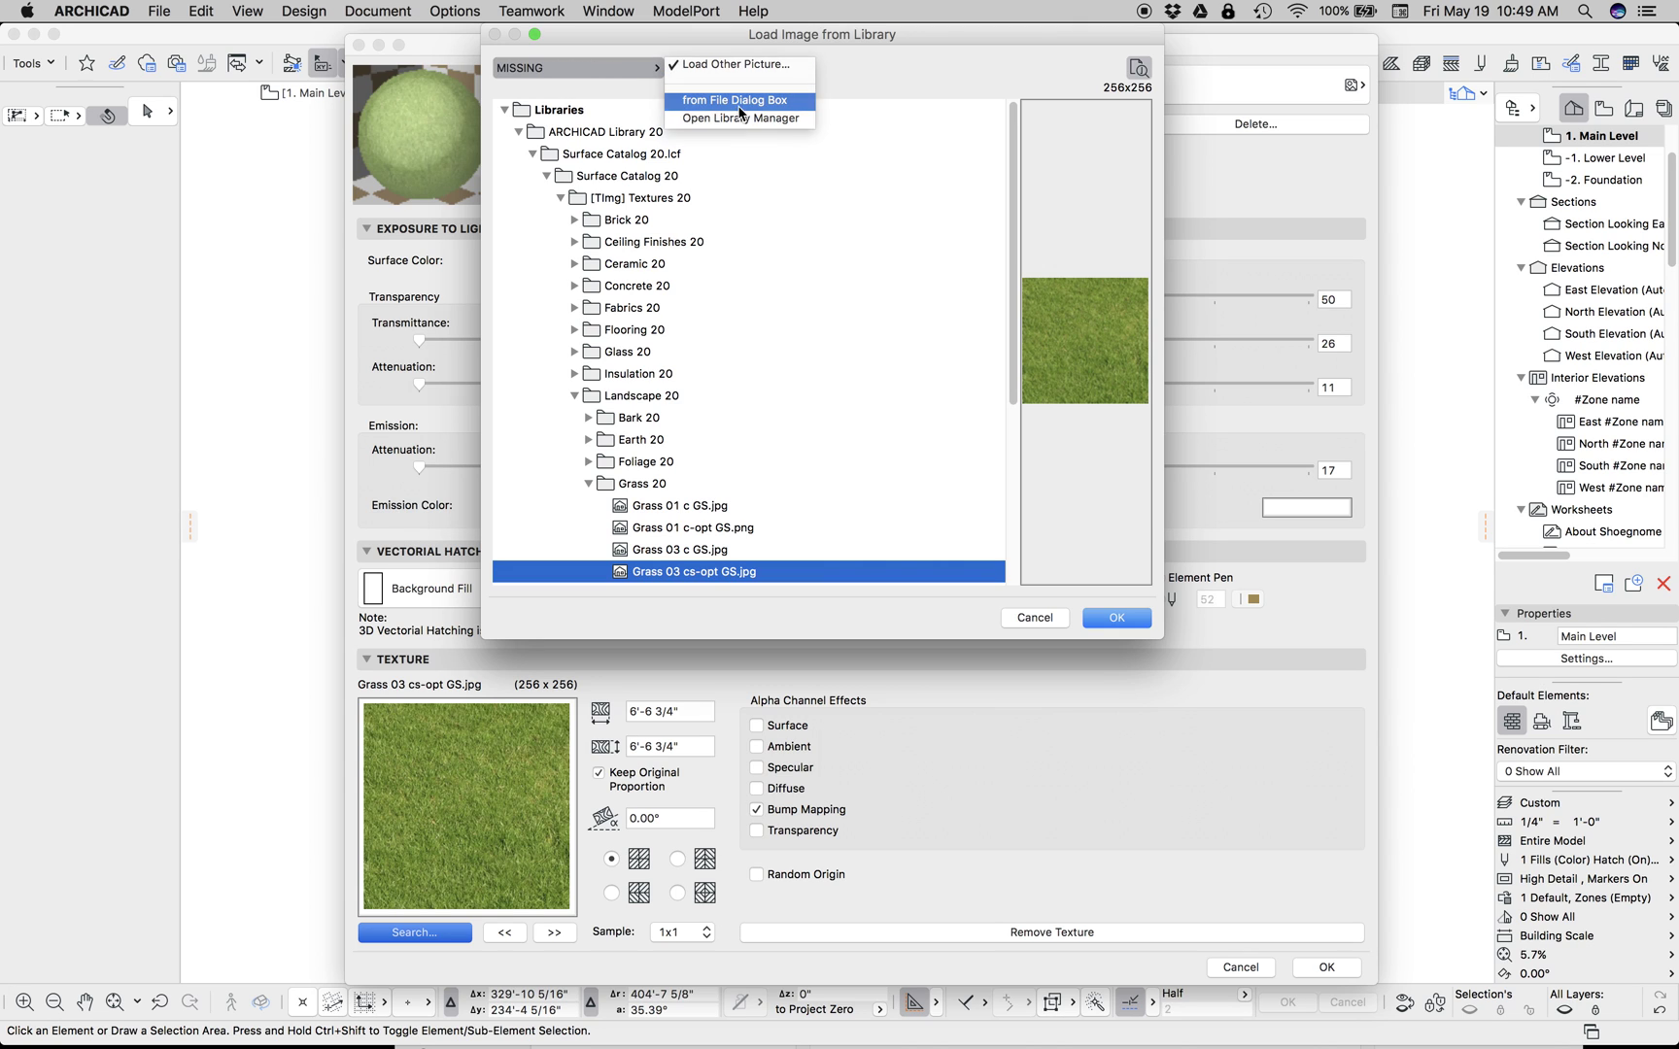
{"action": "left_click", "coordinate": [737, 102]}
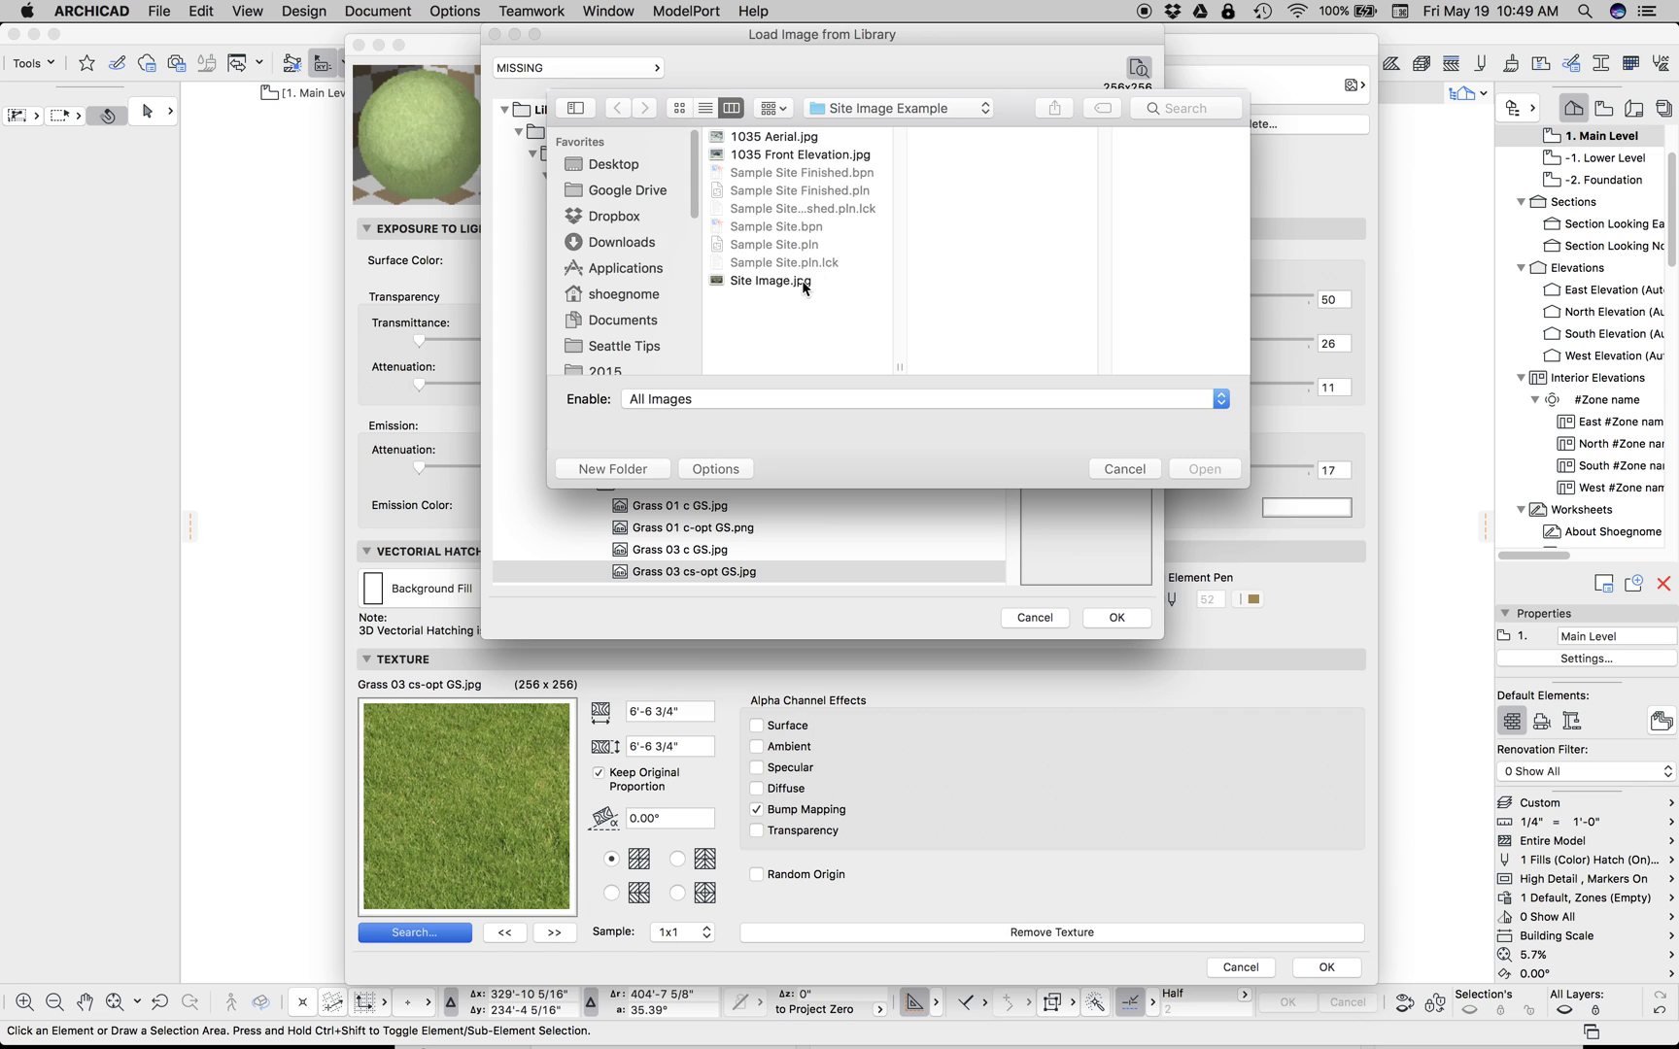
{"action": "left_click", "coordinate": [804, 284]}
{"action": "left_click", "coordinate": [1201, 471]}
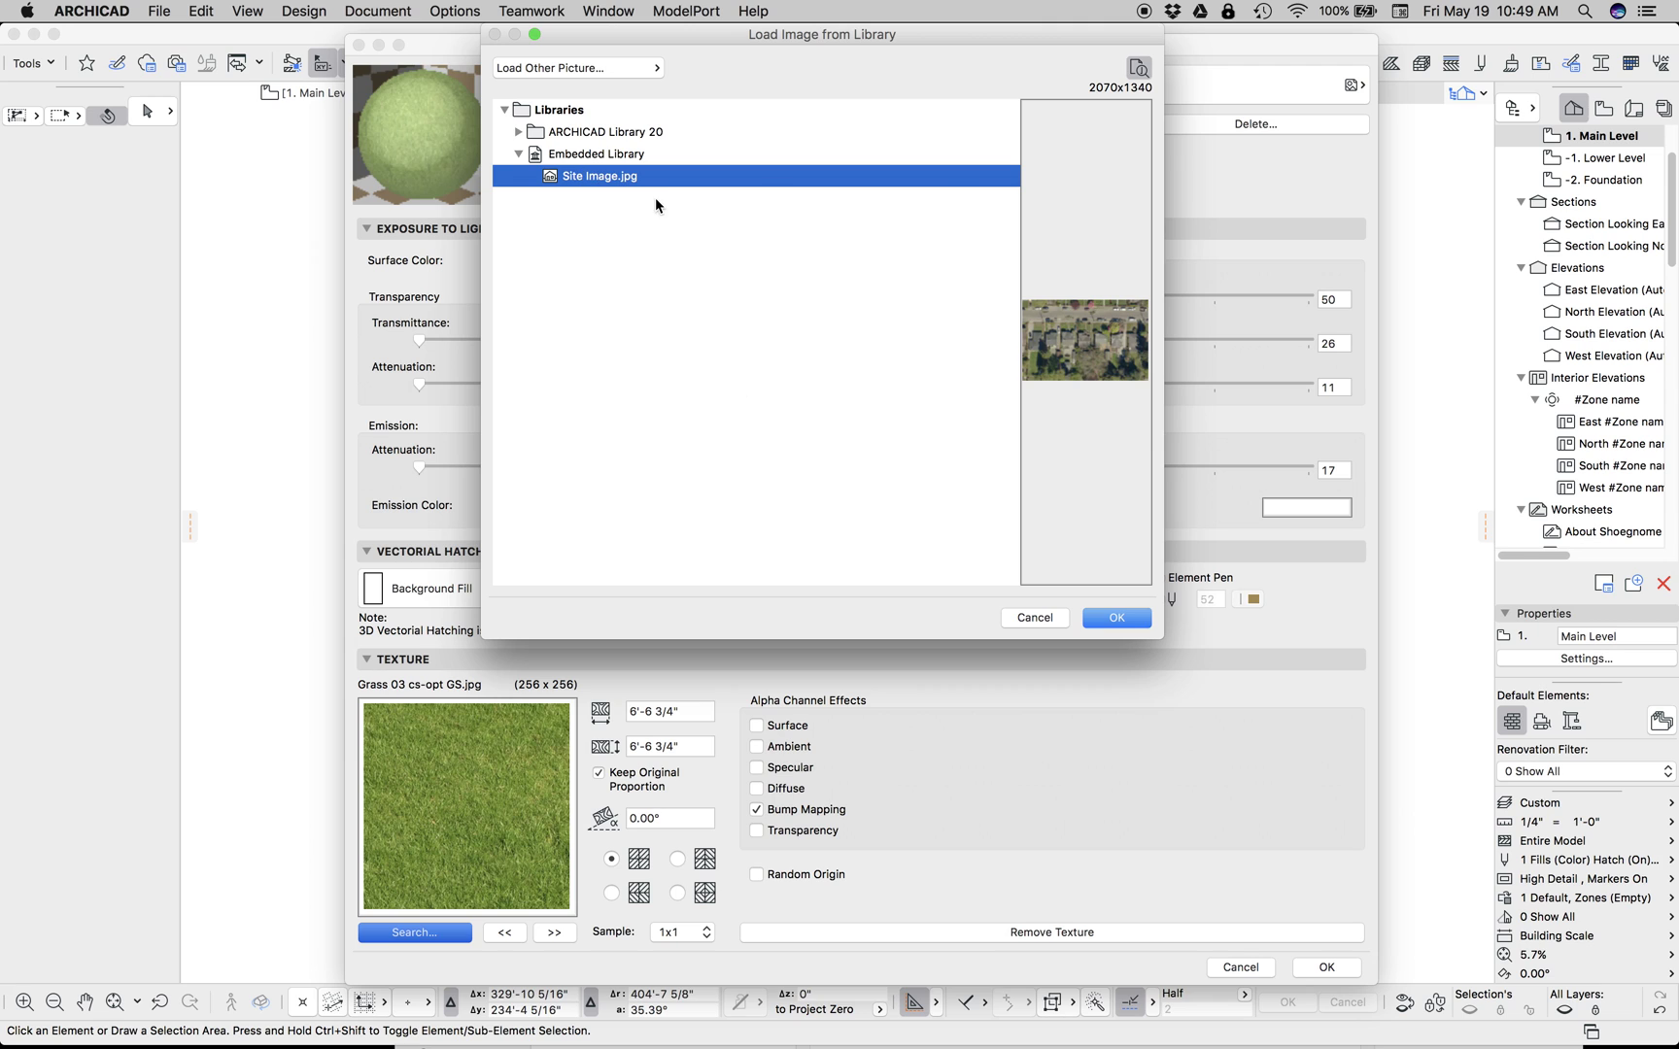
{"action": "left_click", "coordinate": [1115, 618]}
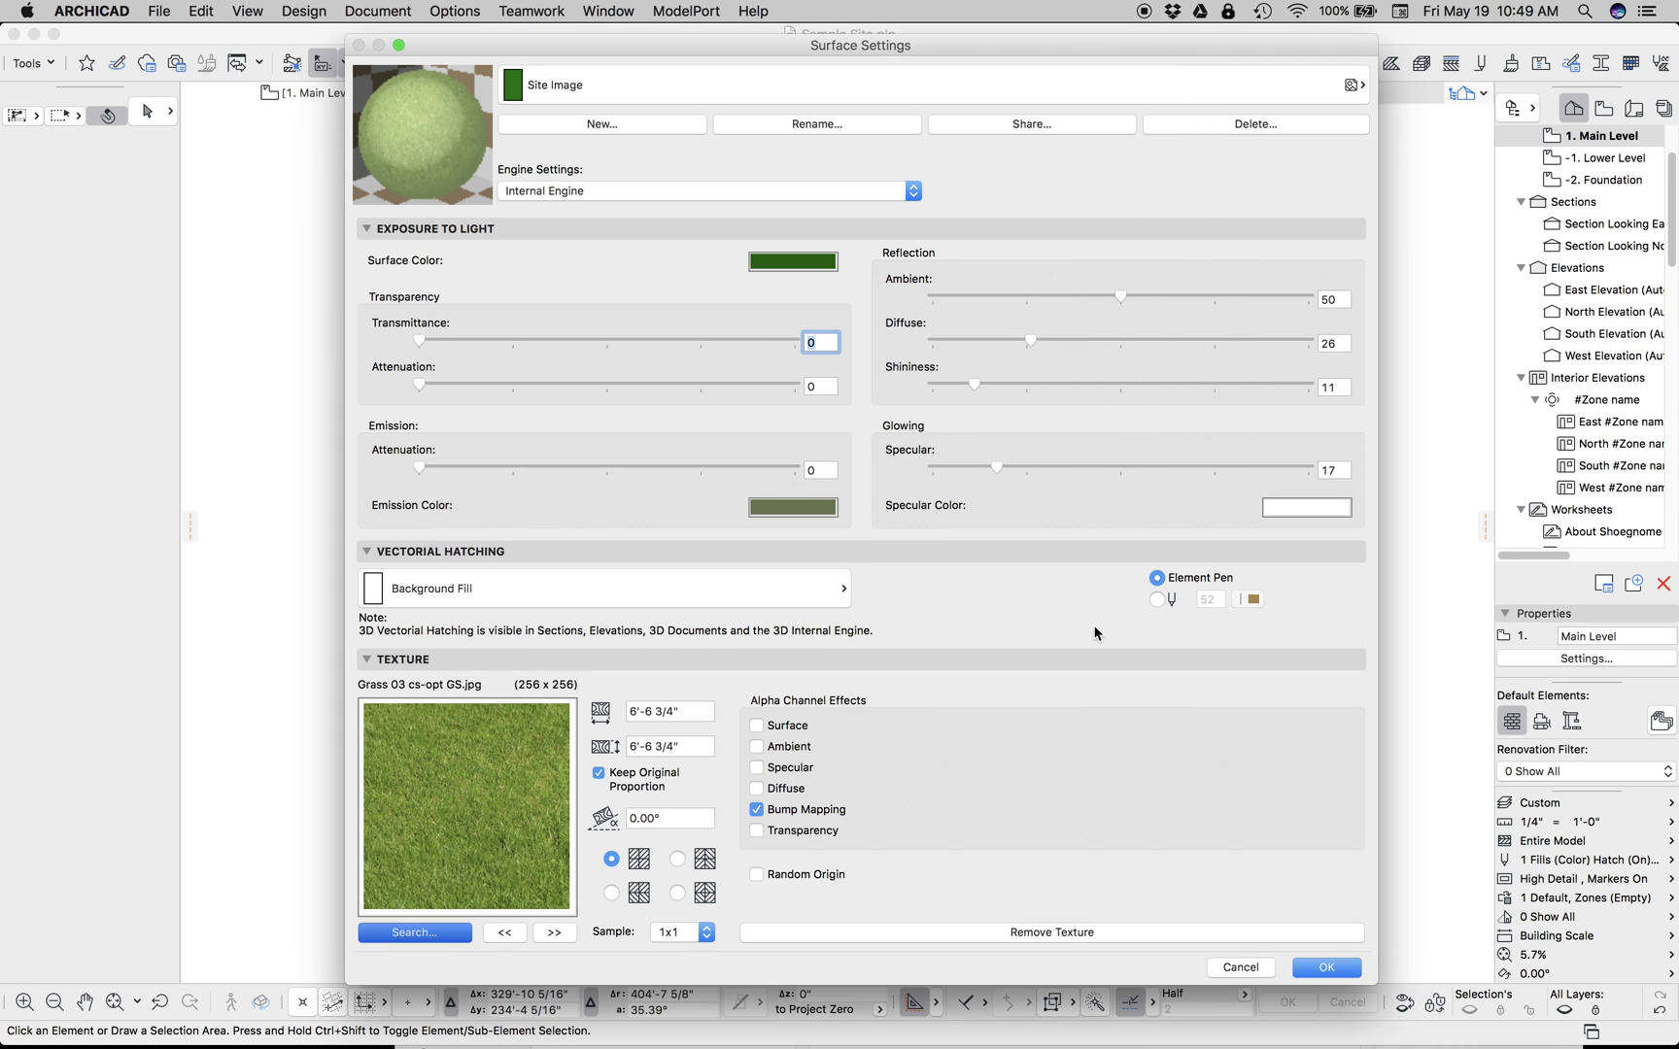
- Set the Site Image texture's height to 210' with its original proportion kept, and save the surface
{"action": "left_click", "coordinate": [626, 779]}
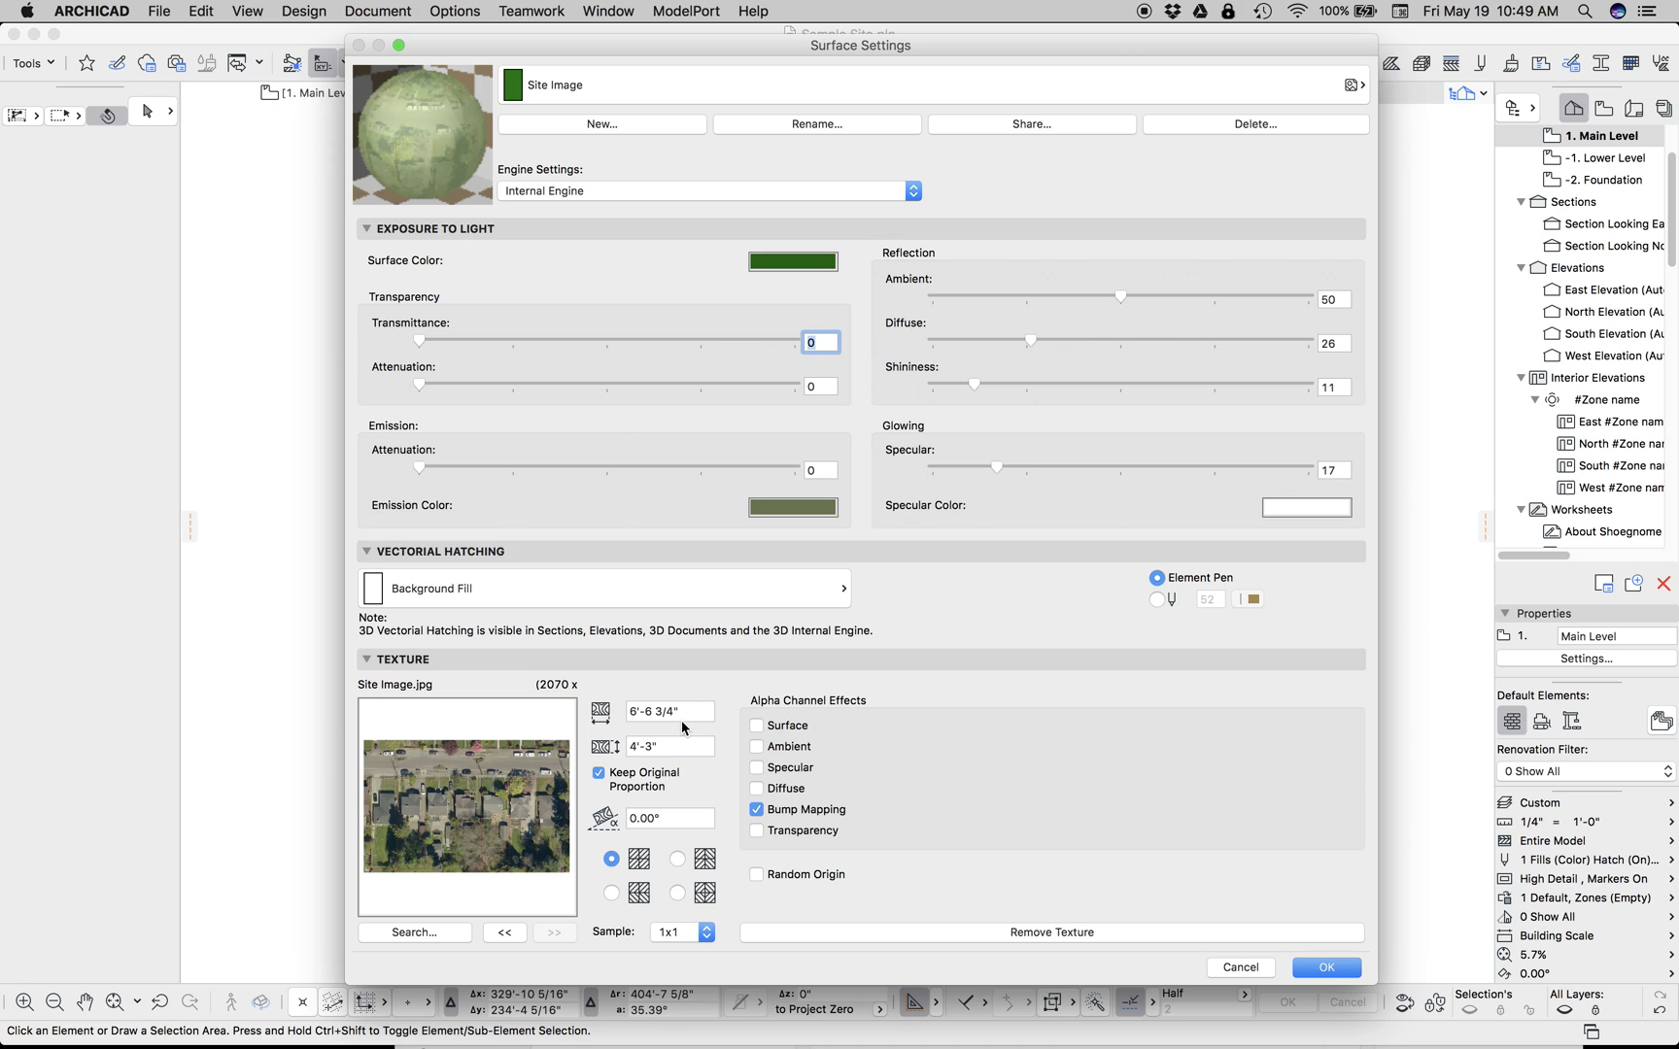
{"action": "left_click", "coordinate": [680, 746]}
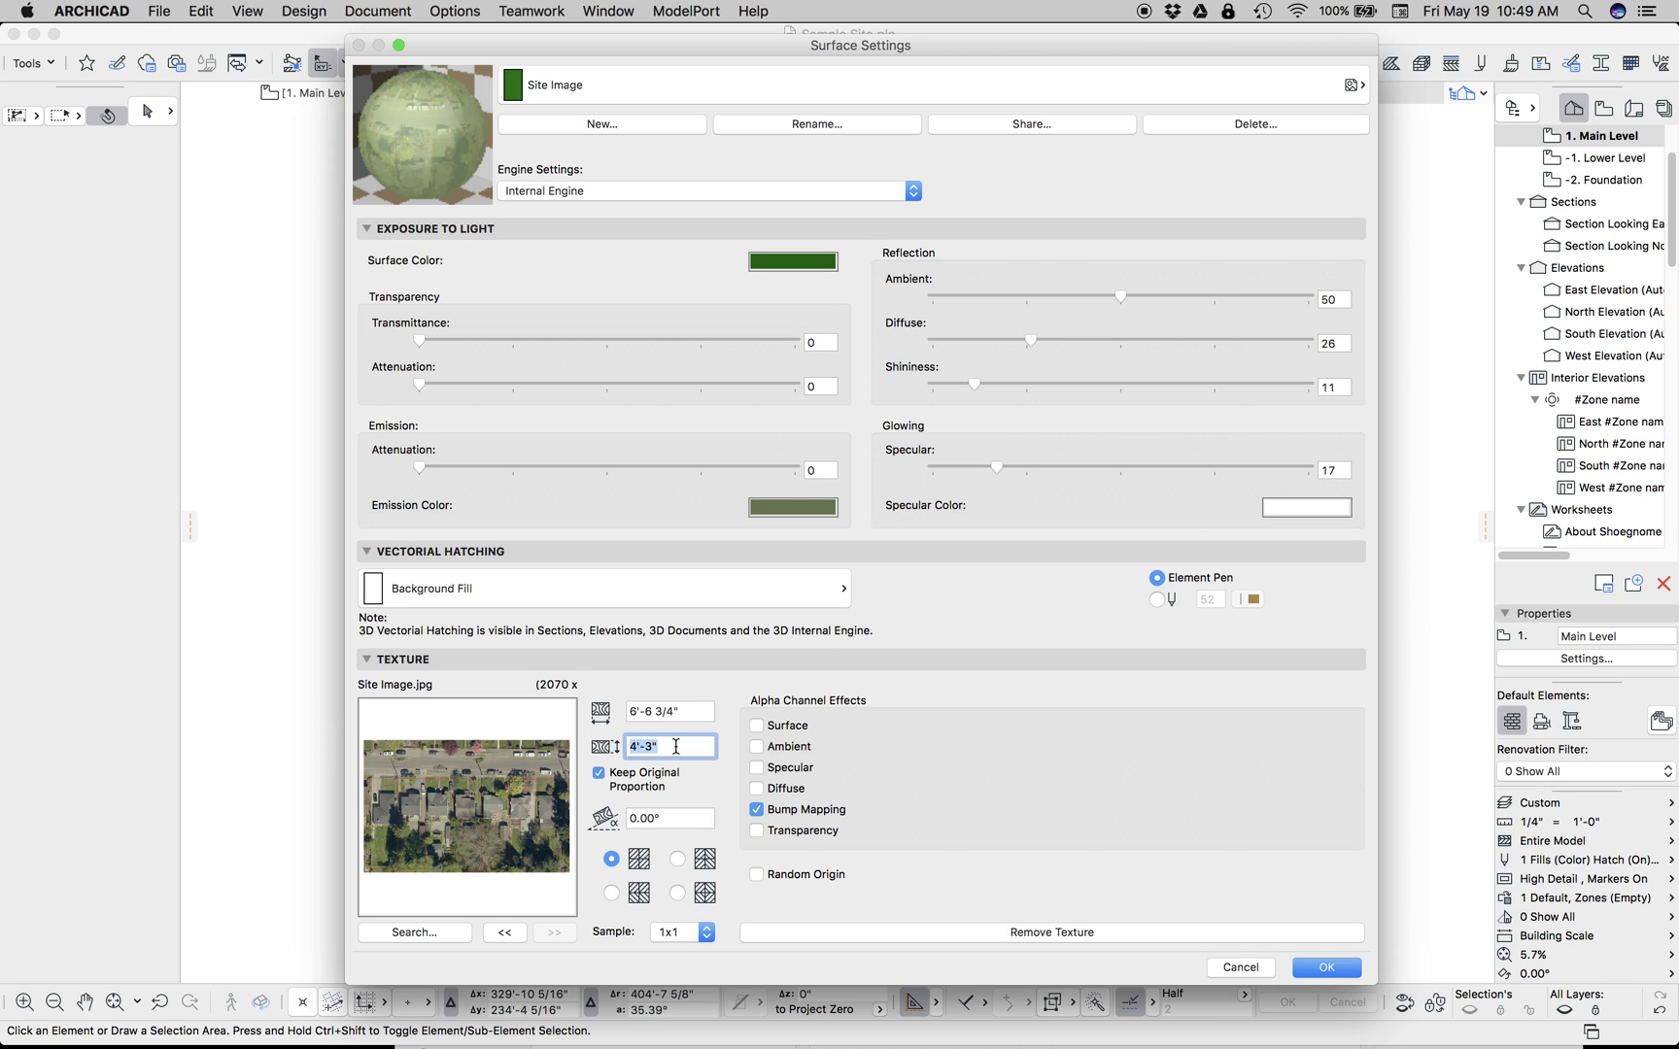
{"action": "type", "text": "210"}
{"action": "key", "text": "Tab"}
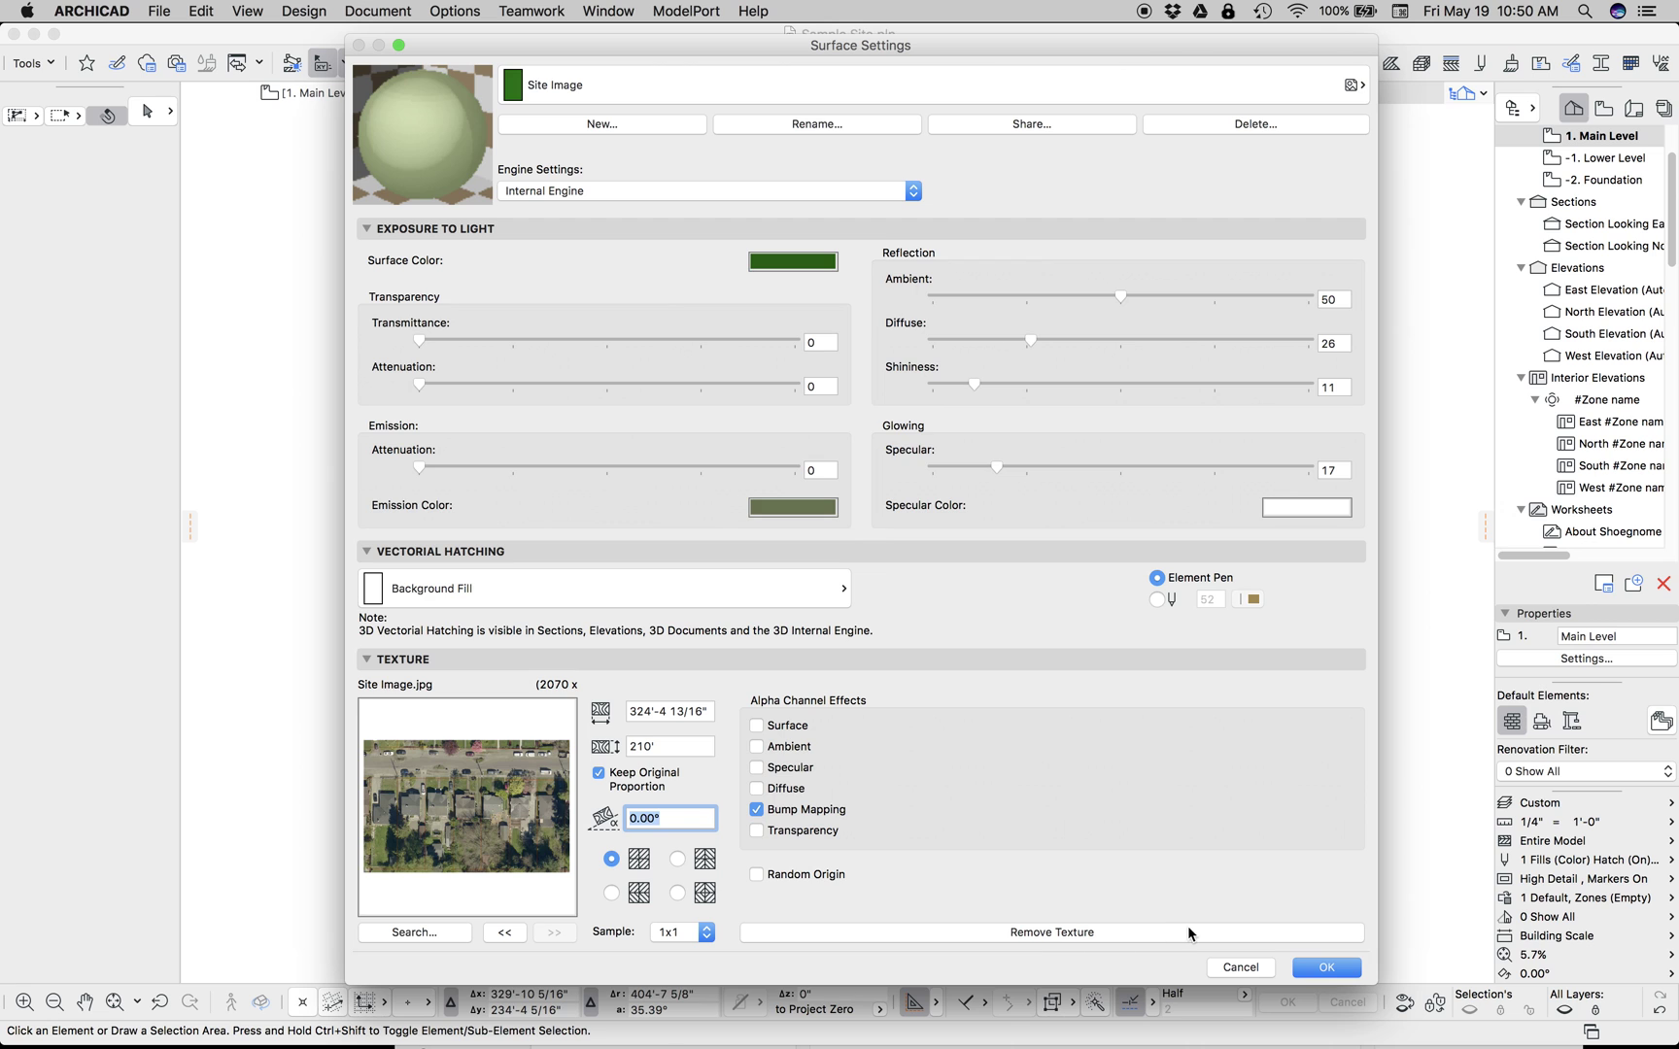
{"action": "left_click", "coordinate": [1321, 967]}
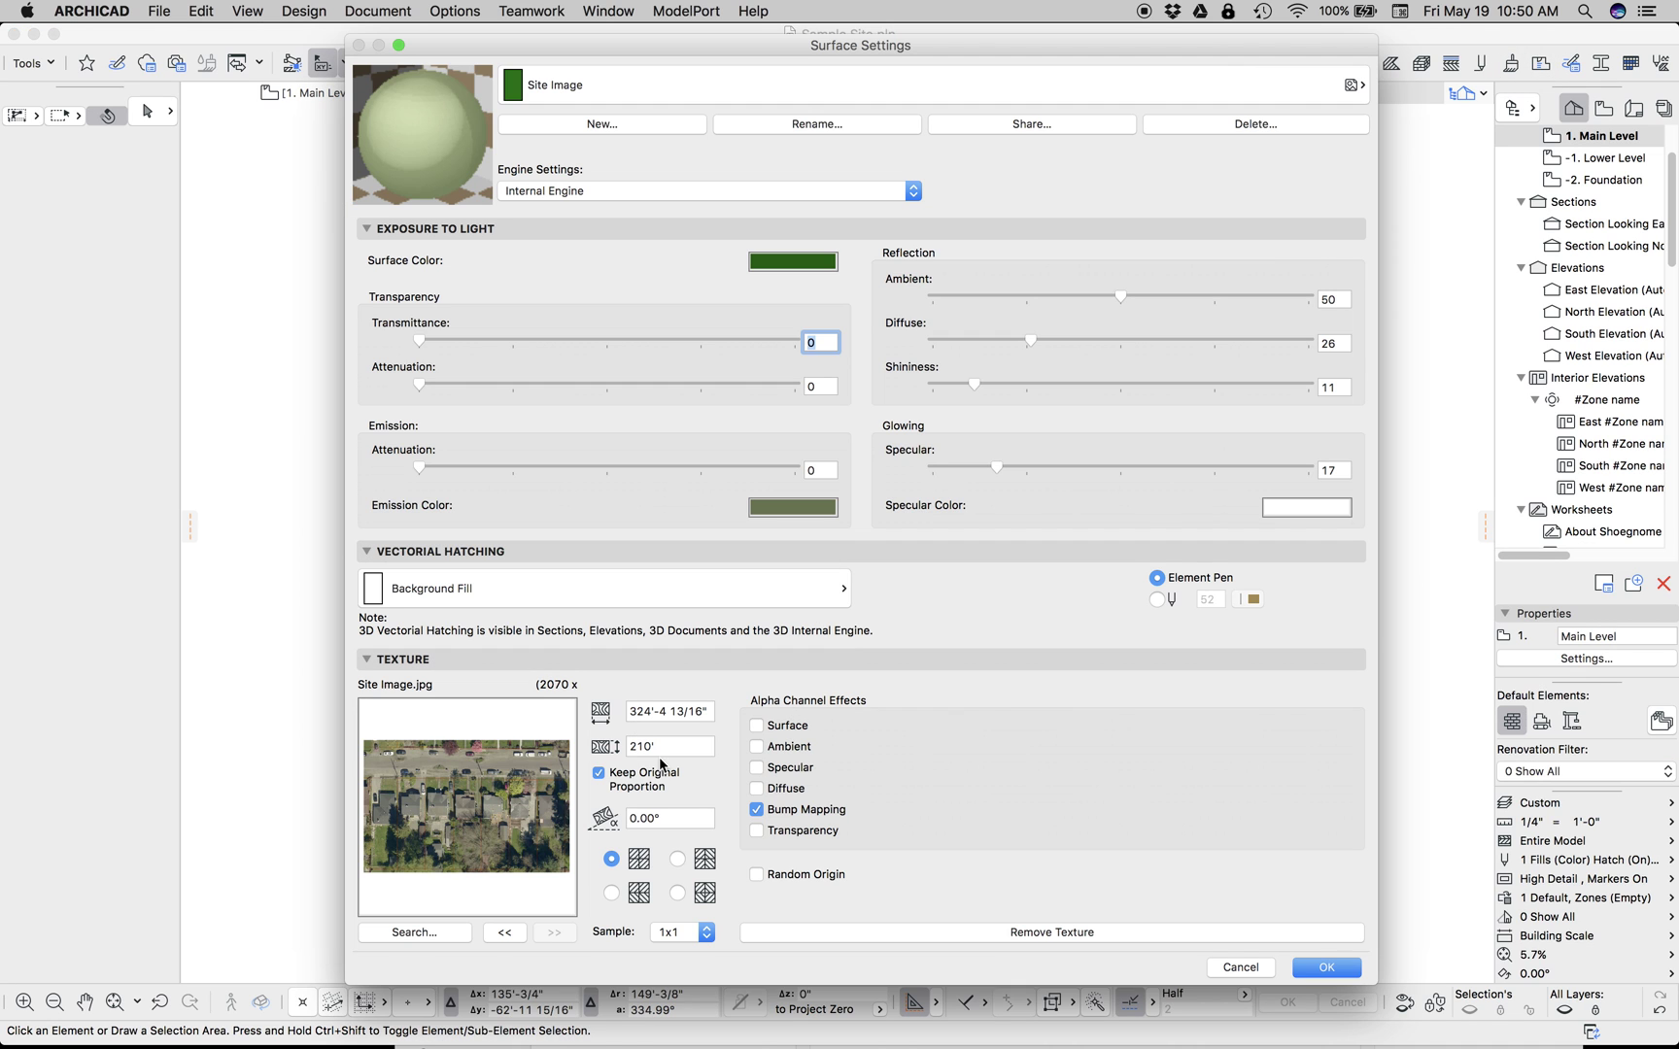
- Rotate the Site Image surface's texture to -90° and save the surface settings
{"action": "left_click", "coordinate": [676, 825]}
{"action": "type", "text": "-90"}
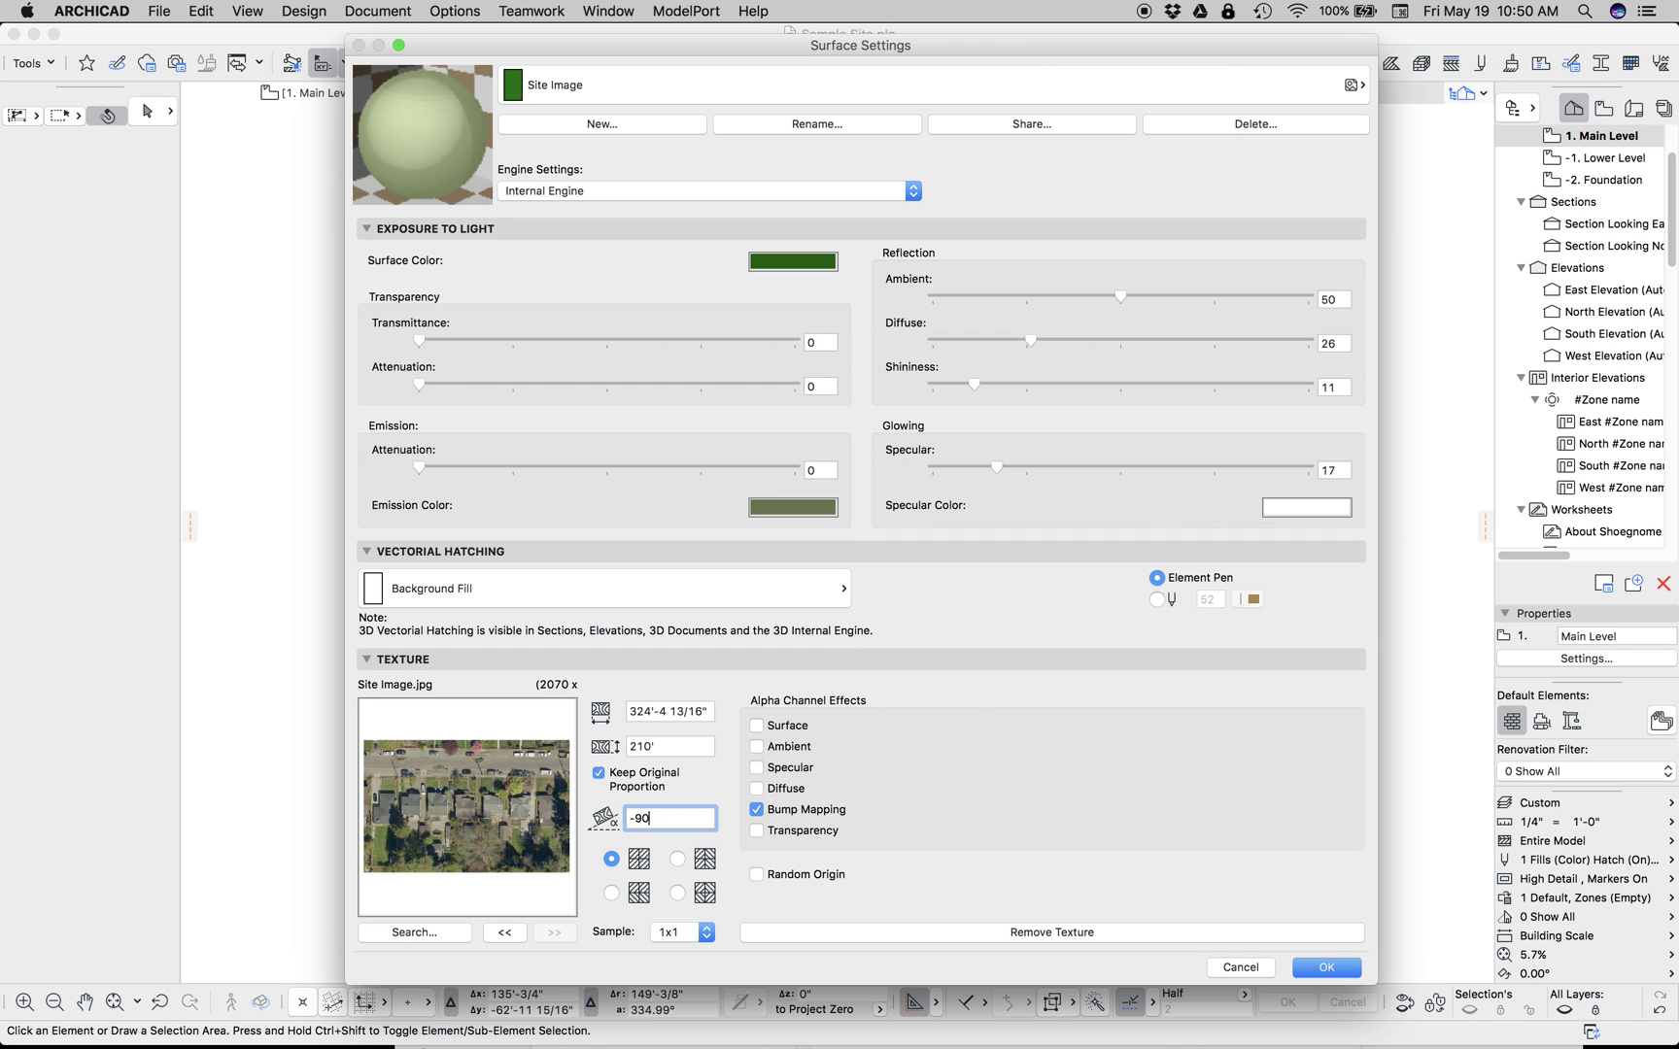
{"action": "key", "text": "Return"}
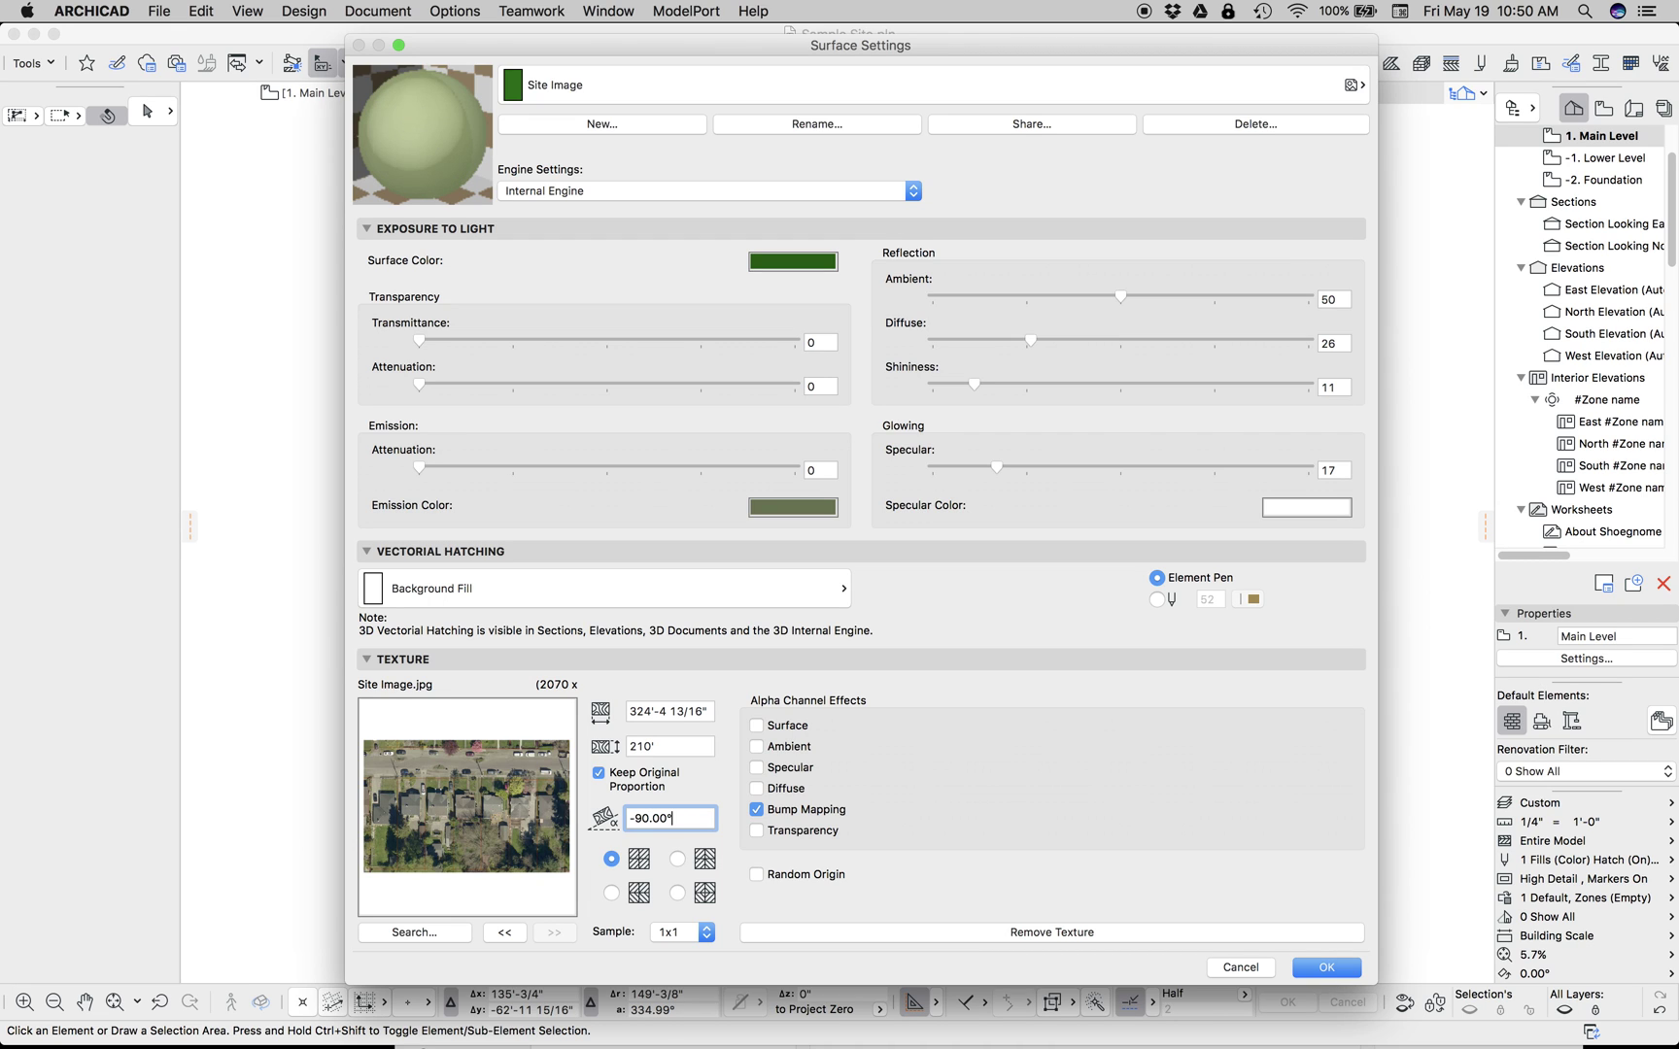
{"action": "key", "text": "Tab"}
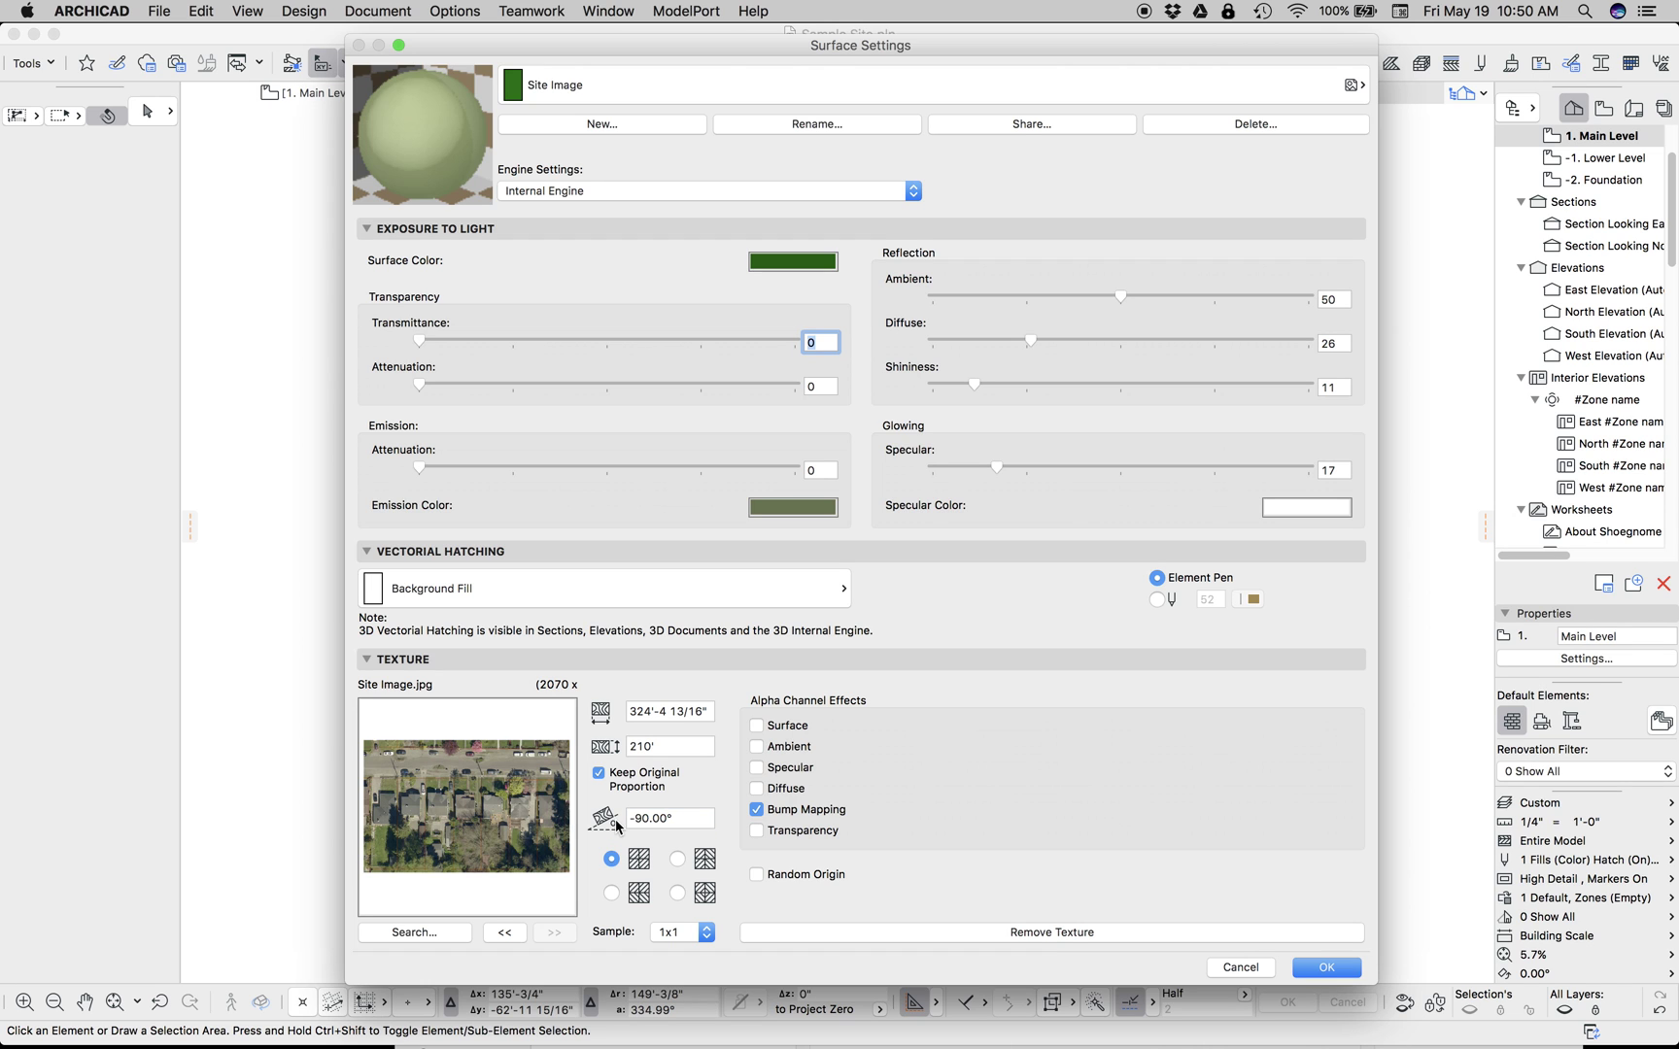
{"action": "left_click", "coordinate": [1323, 967]}
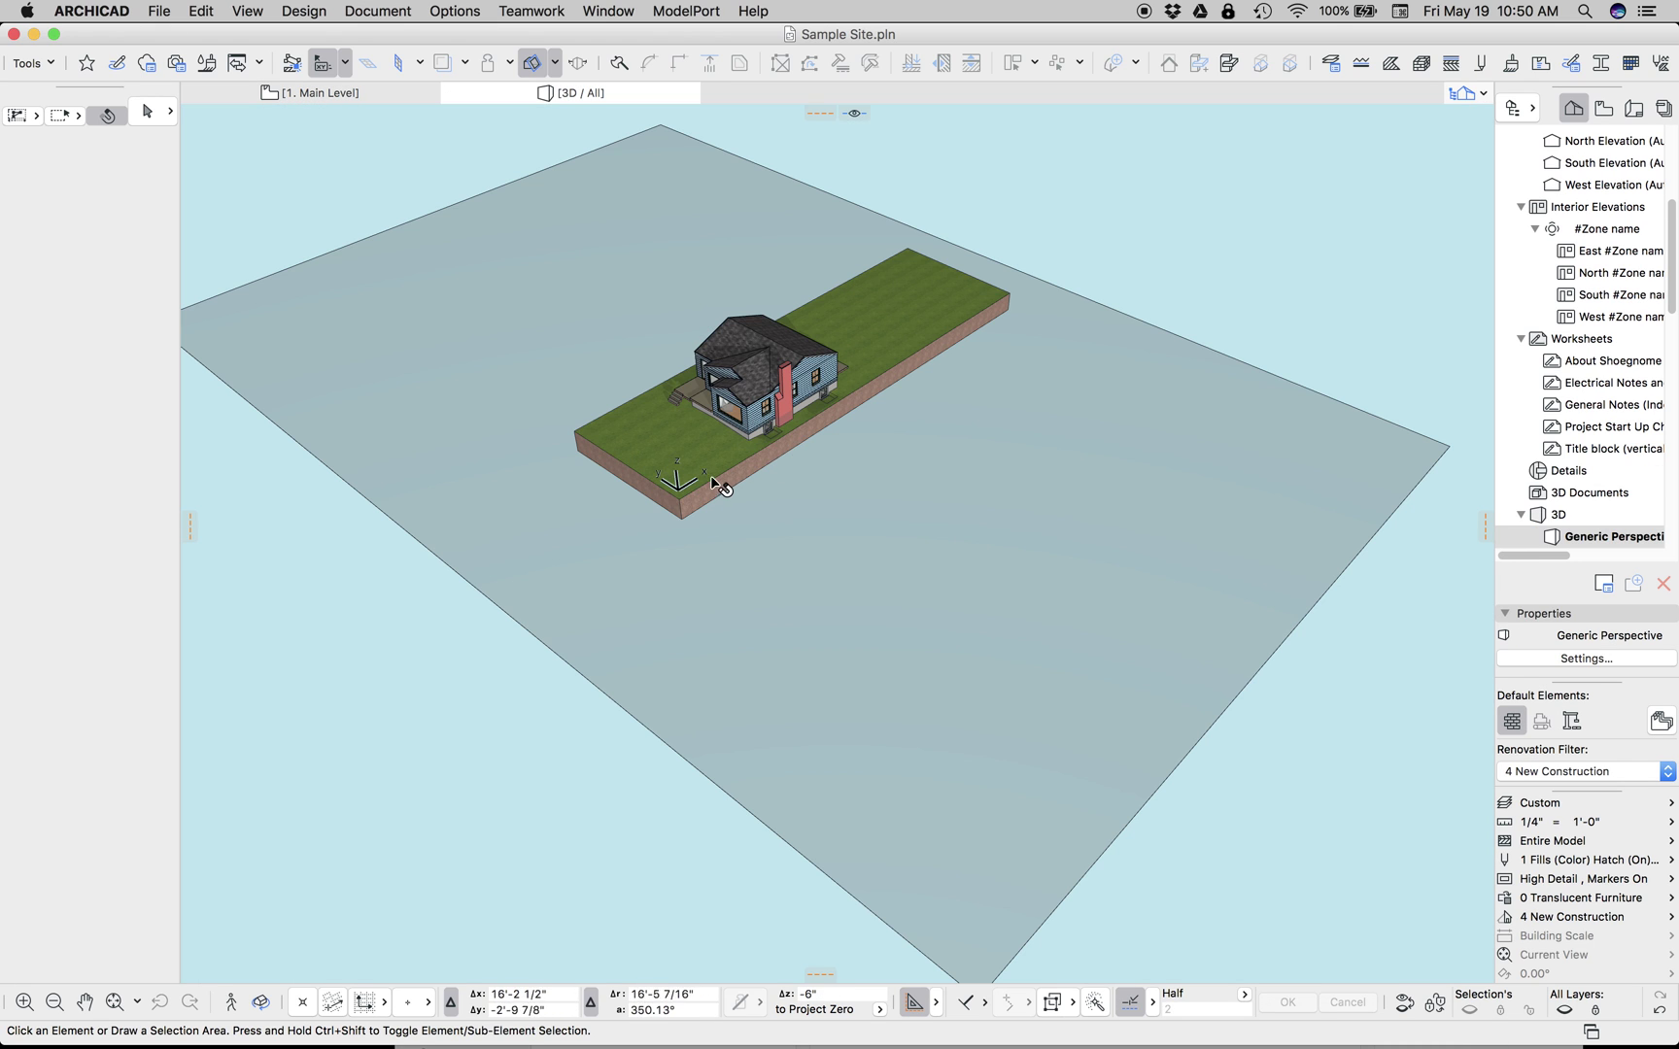
- Select the site mesh in 3D and override its top surface with Site Image
{"action": "left_click", "coordinate": [692, 498]}
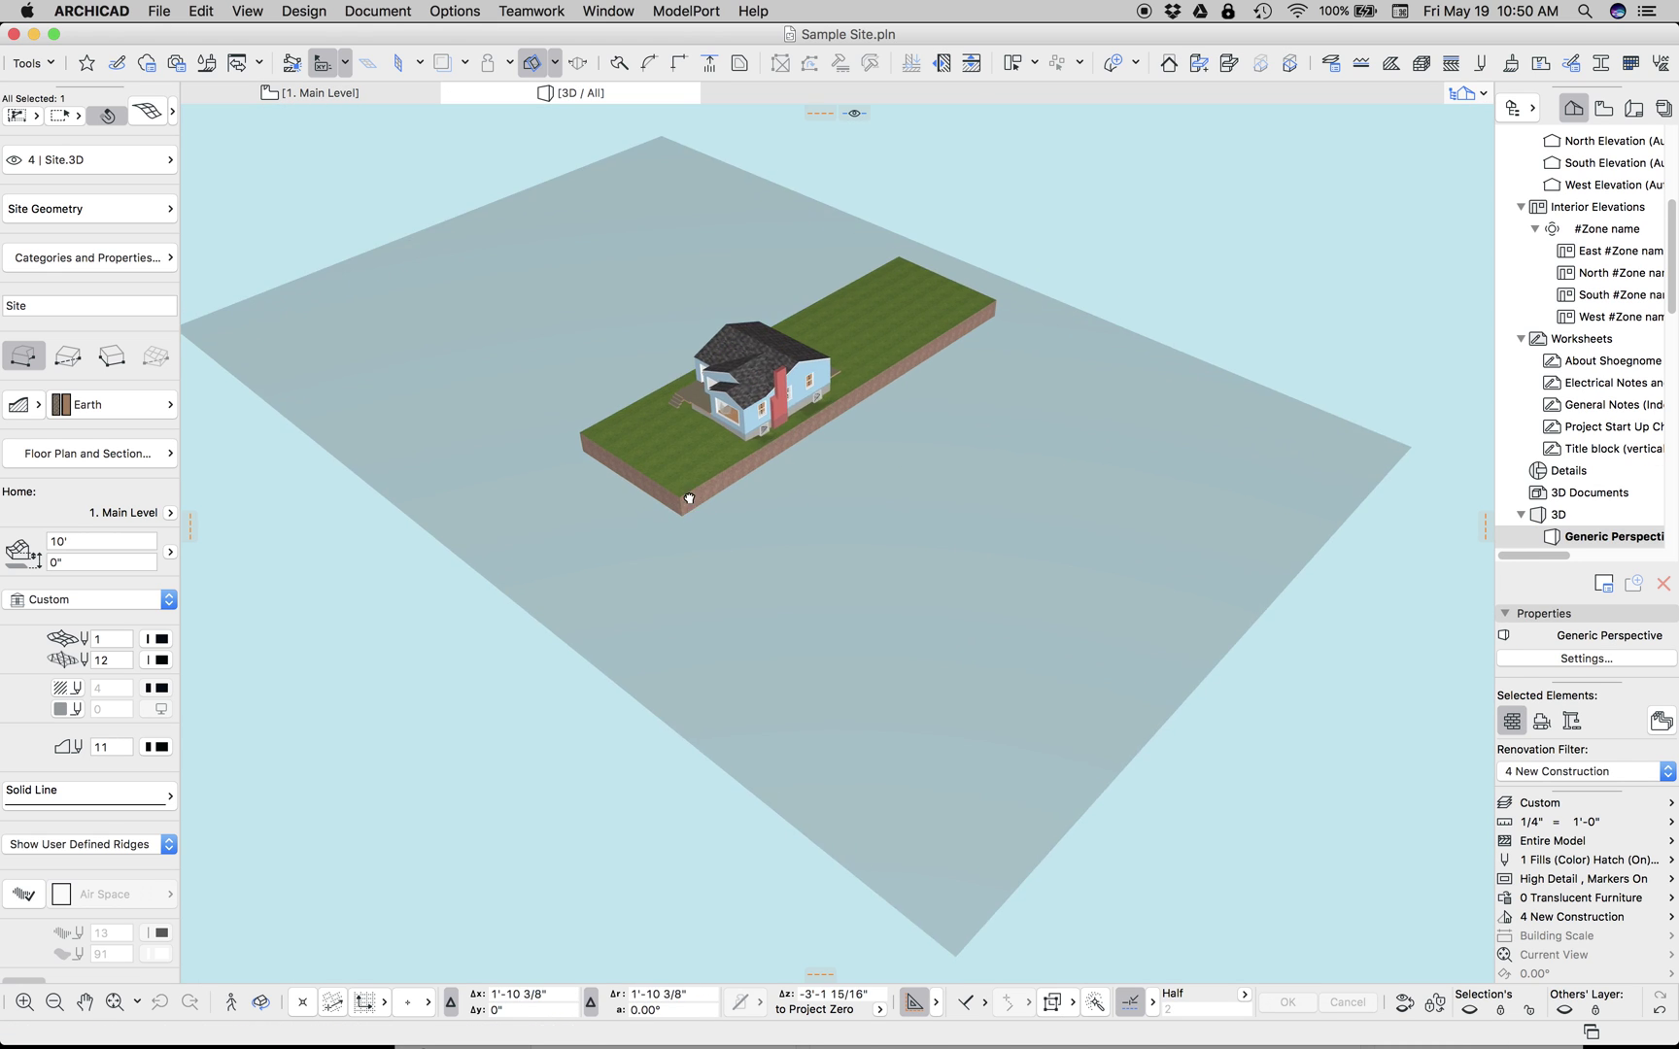
{"action": "scroll", "coordinate": [113, 887], "scroll_direction": "down", "scroll_amount": 5}
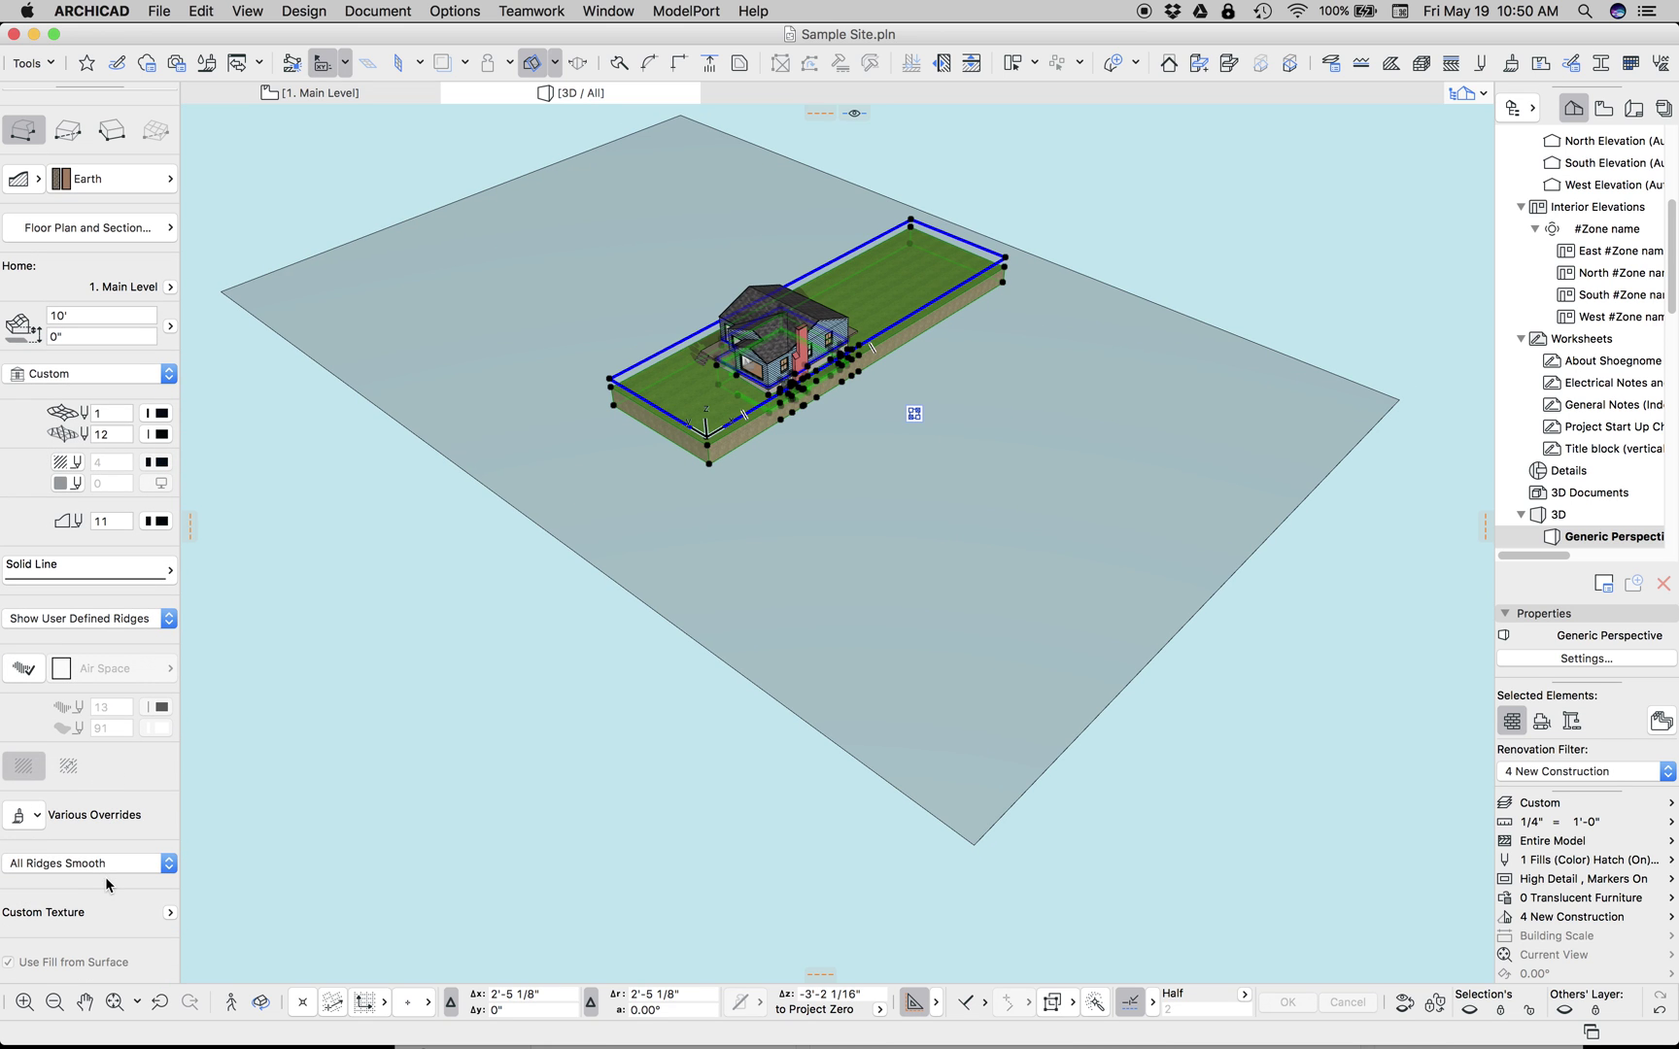
{"action": "left_click", "coordinate": [25, 816]}
{"action": "left_click", "coordinate": [154, 868]}
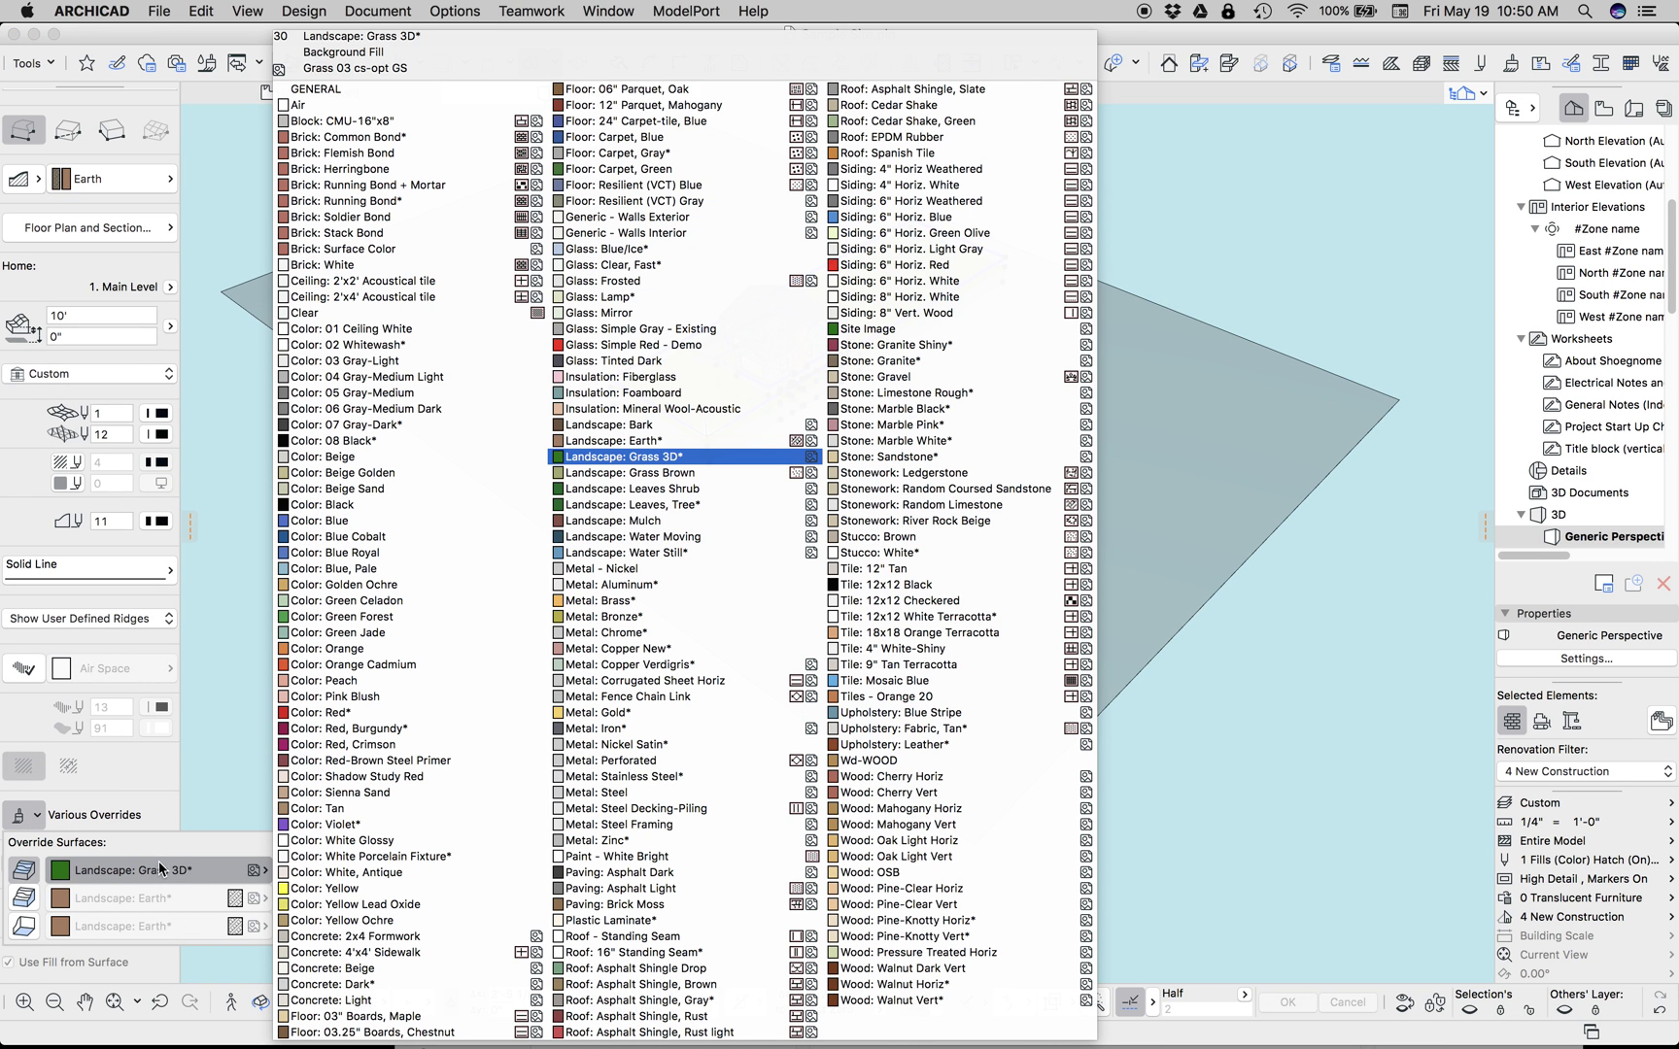
{"action": "left_click", "coordinate": [938, 330]}
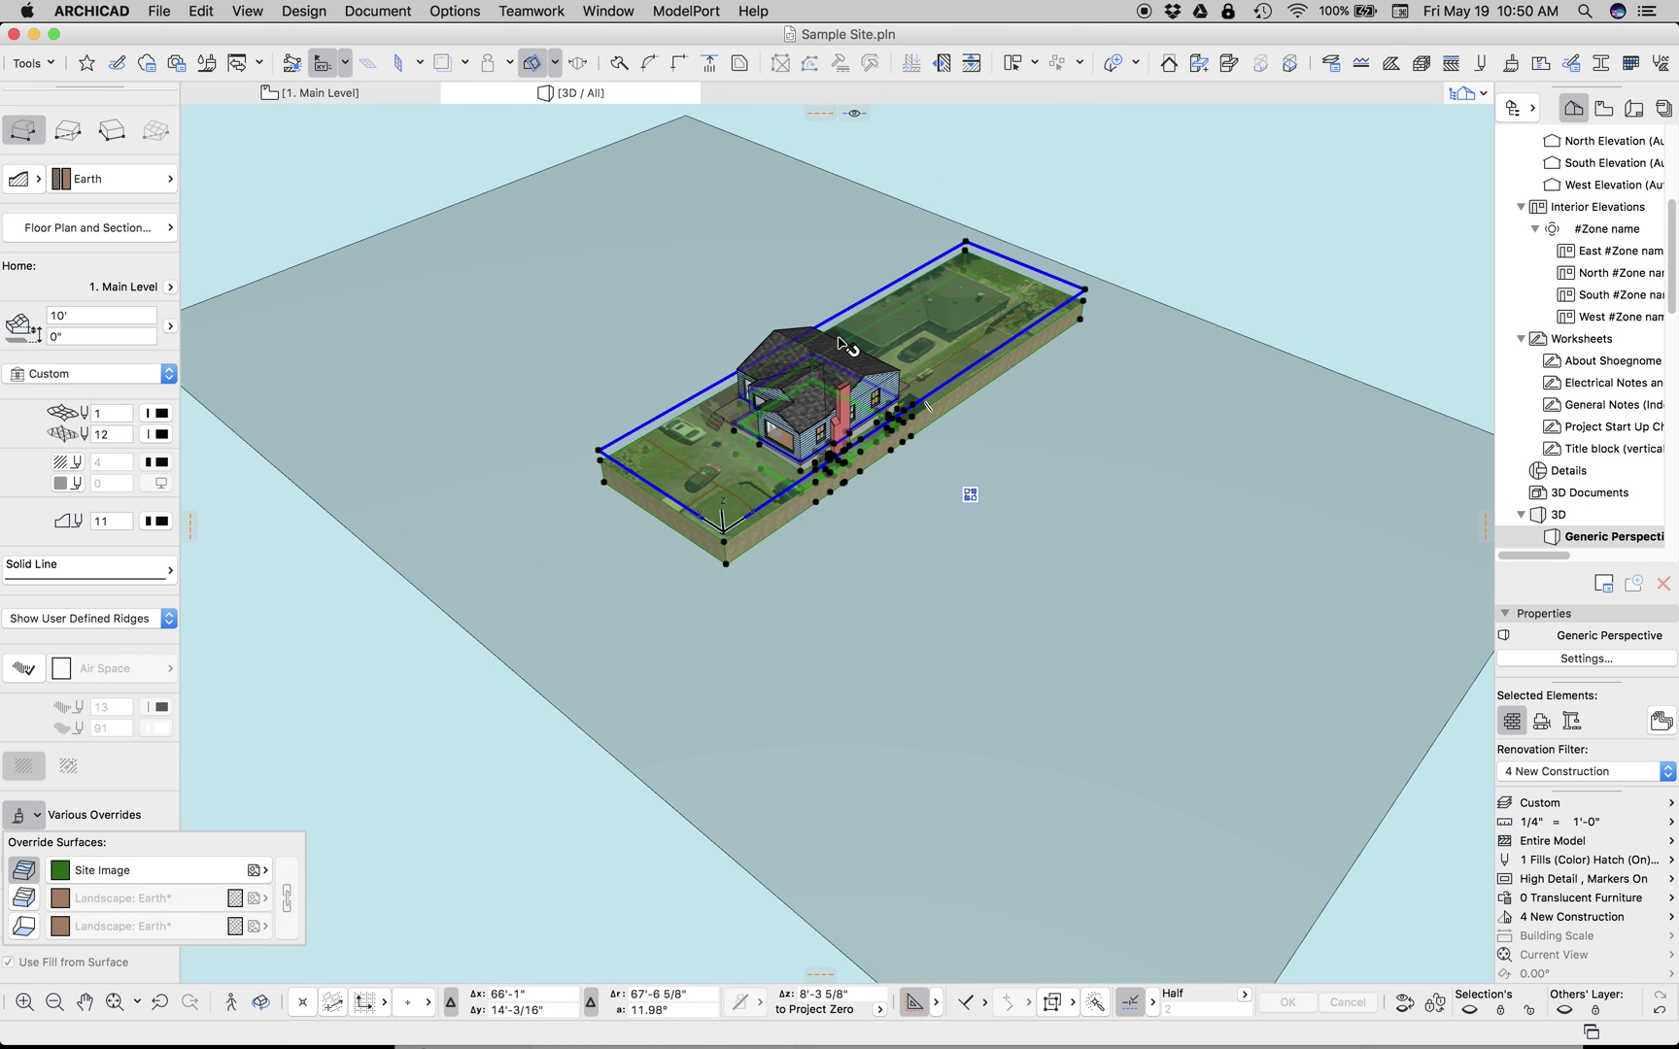
{"action": "scroll", "coordinate": [879, 379], "scroll_direction": "up", "scroll_amount": 5}
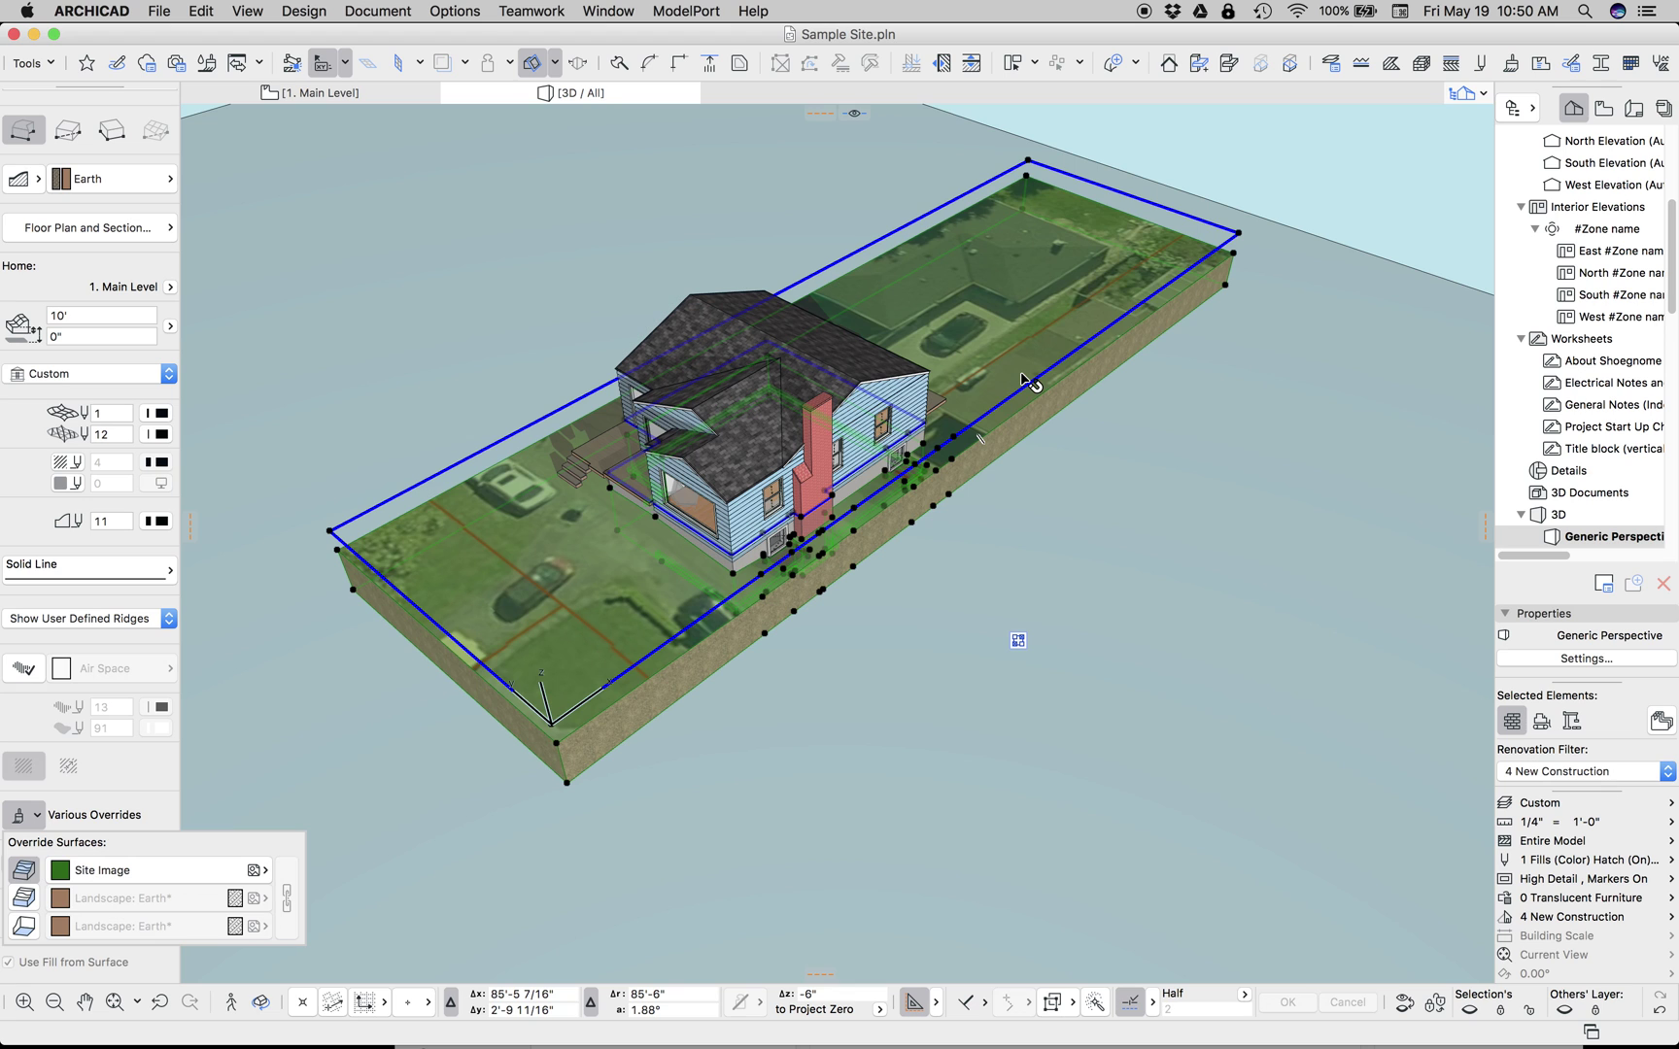
{"action": "scroll", "coordinate": [943, 425], "scroll_direction": "down", "scroll_amount": 6}
{"action": "middle_click_drag", "start_coordinate": [943, 425], "coordinate": [850, 363]}
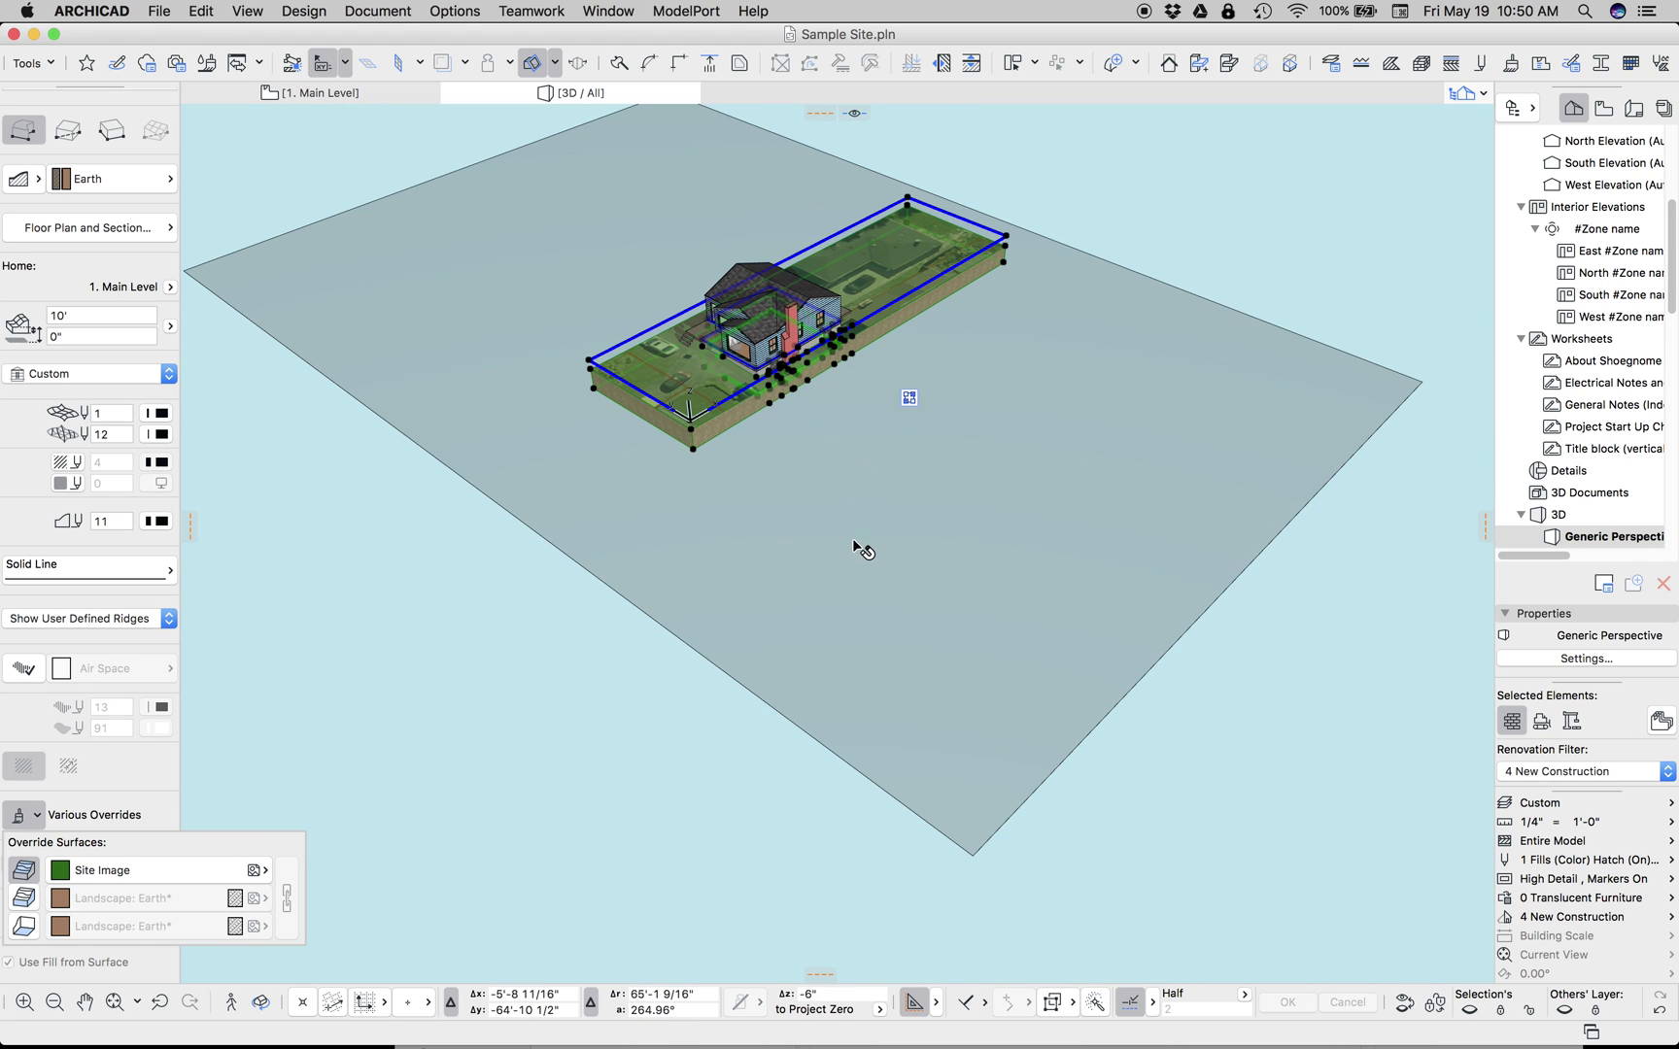
- Set the mesh's 3D texture origin to the morph's street-side corner on the chimney side, and deselect the mesh
{"action": "left_click", "coordinate": [429, 9]}
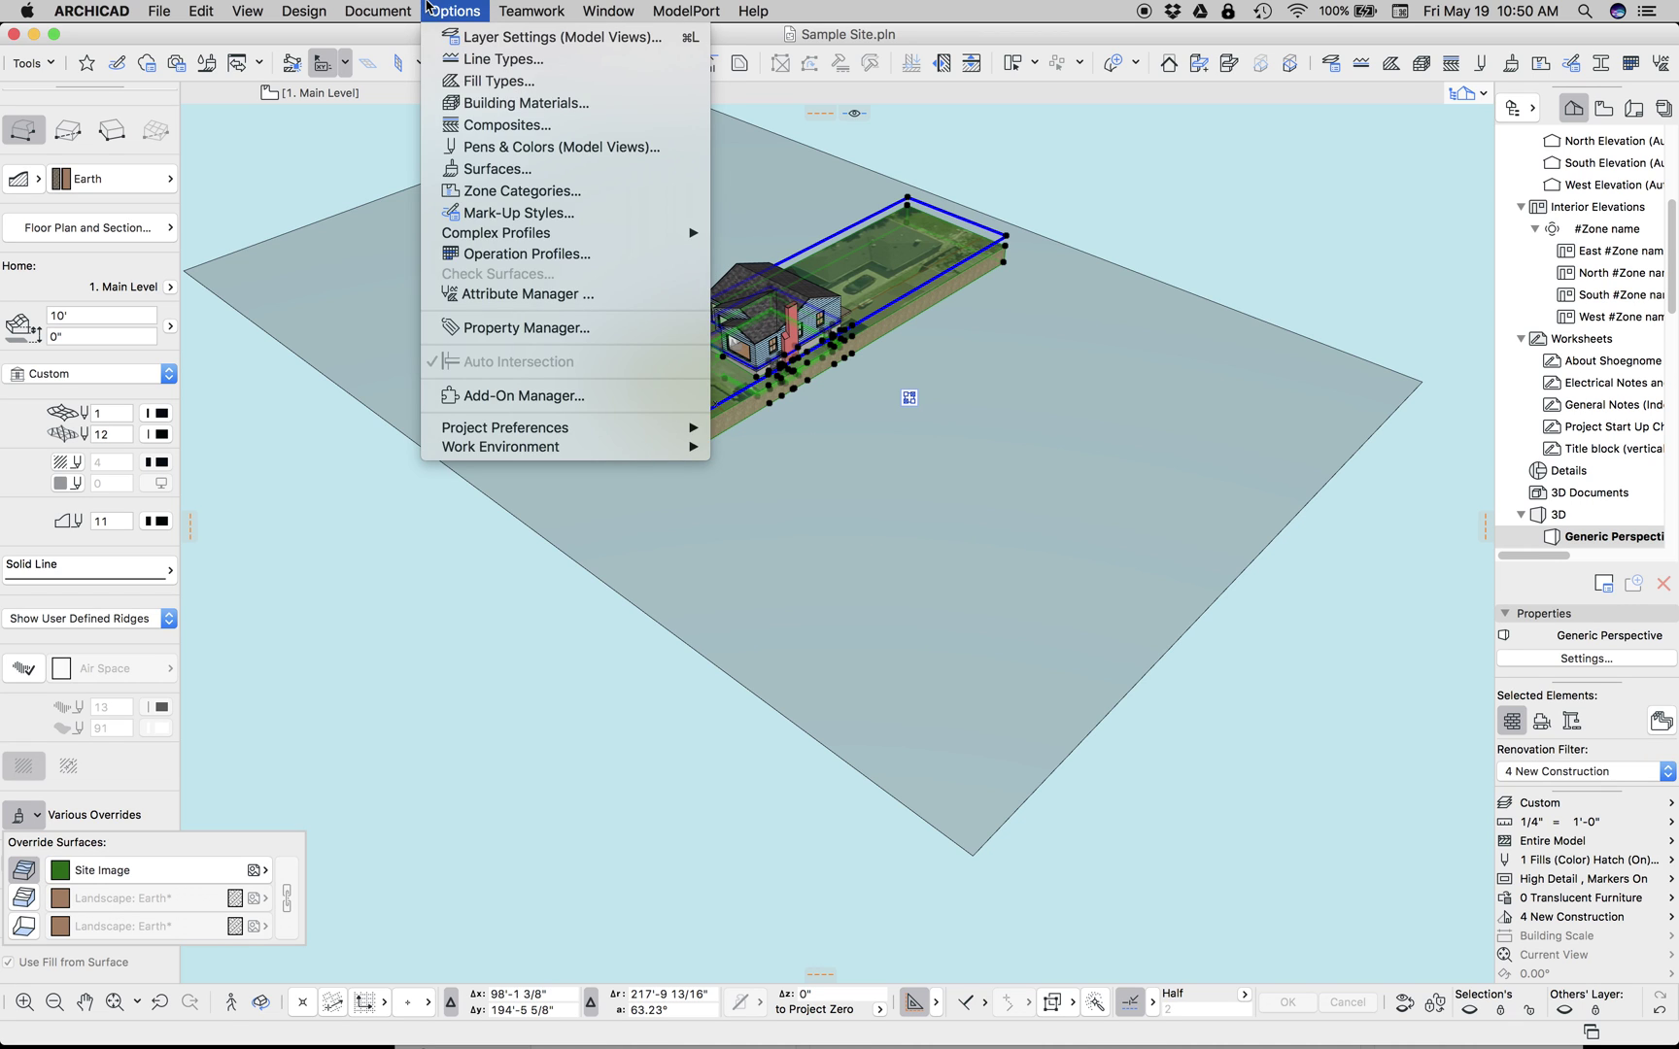
{"action": "mouse_move", "coordinate": [390, 11]}
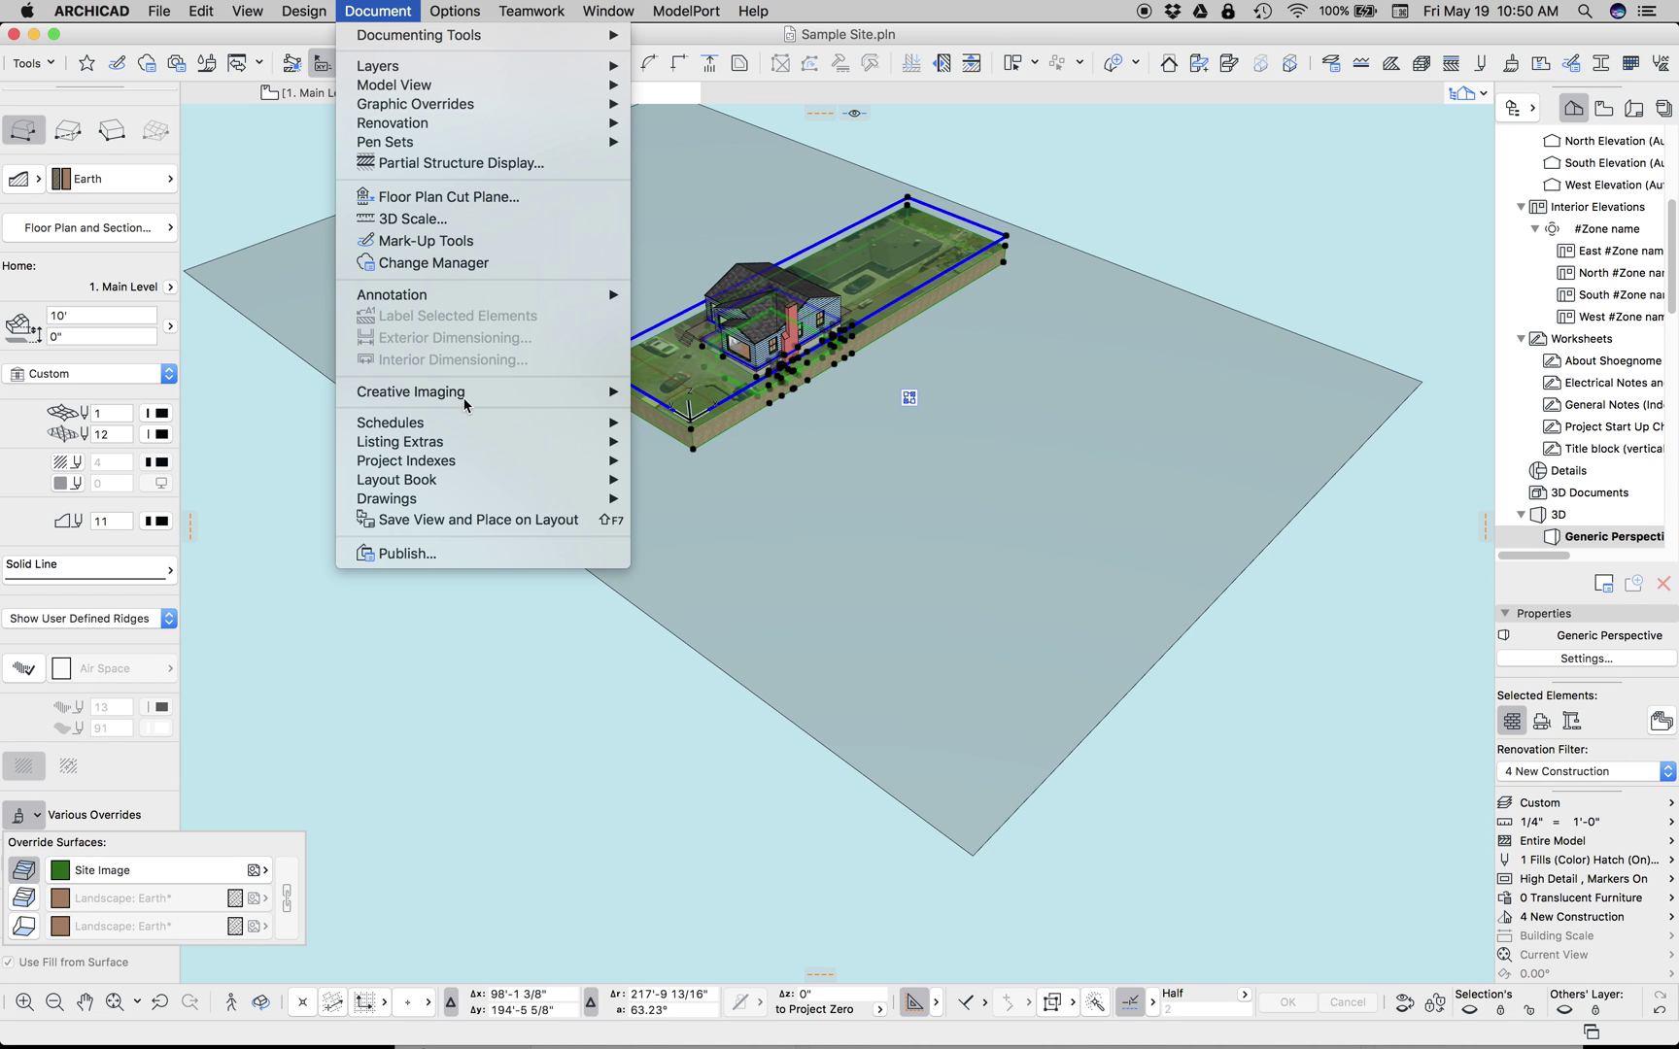
{"action": "mouse_move", "coordinate": [465, 393]}
{"action": "mouse_move", "coordinate": [704, 540]}
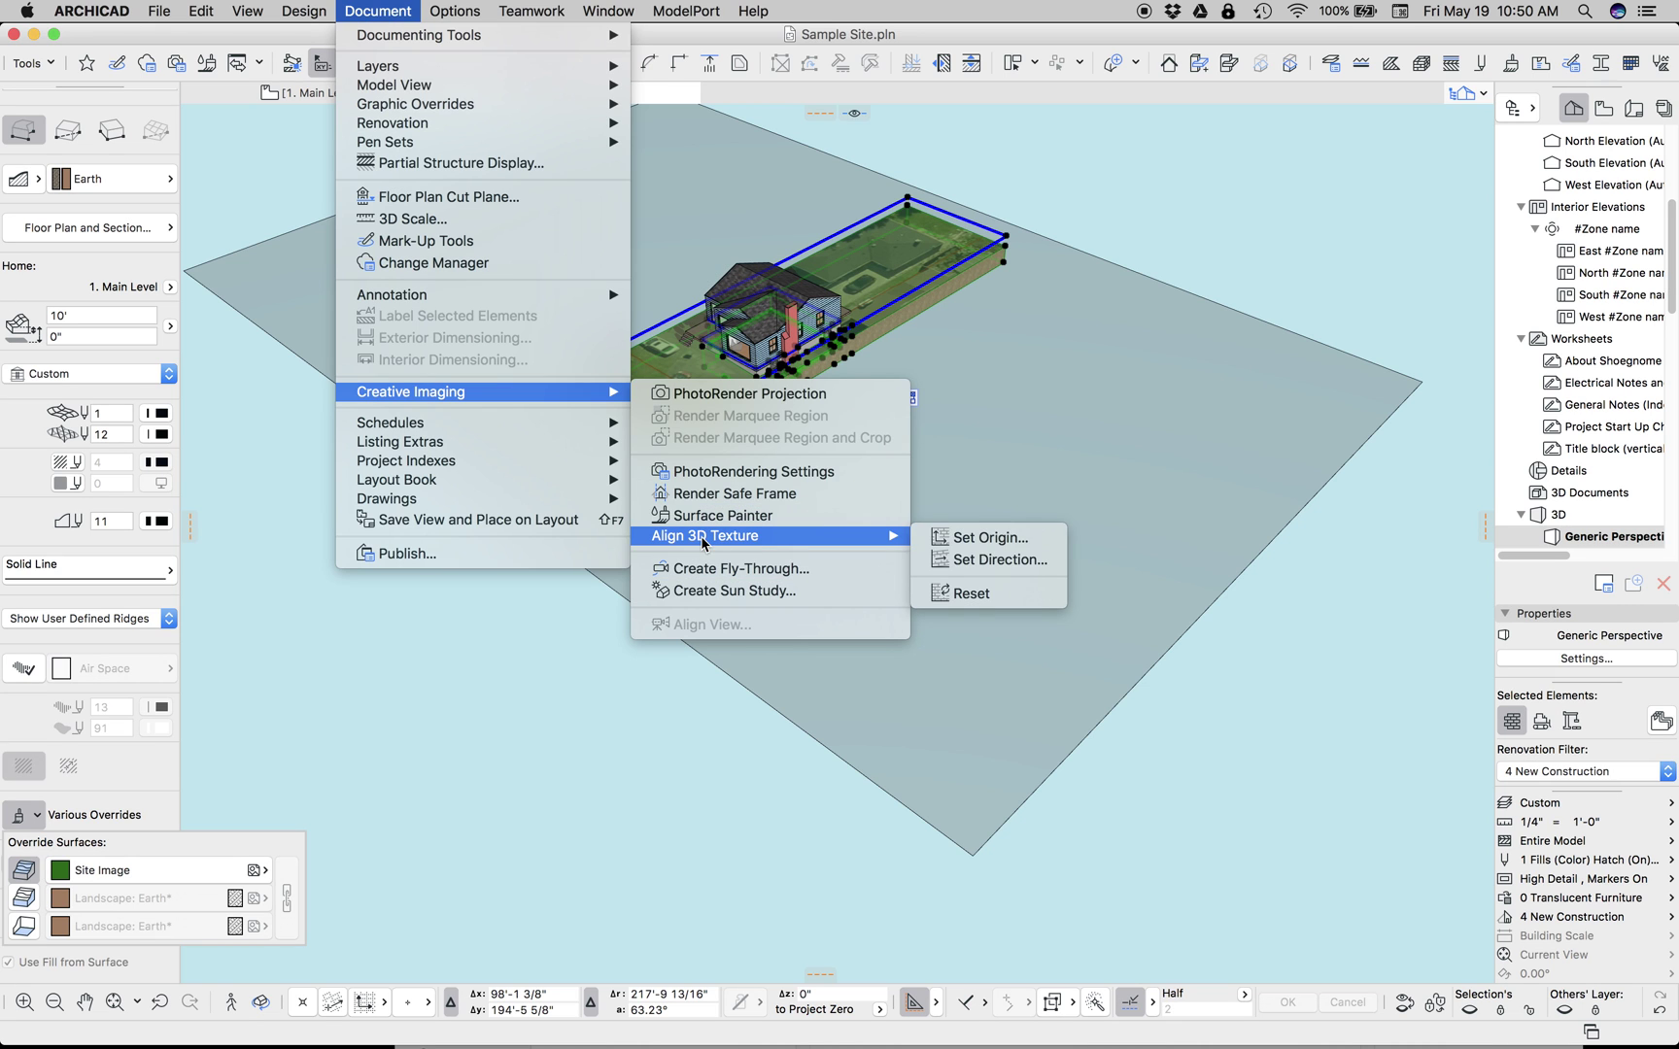
{"action": "left_click", "coordinate": [972, 540]}
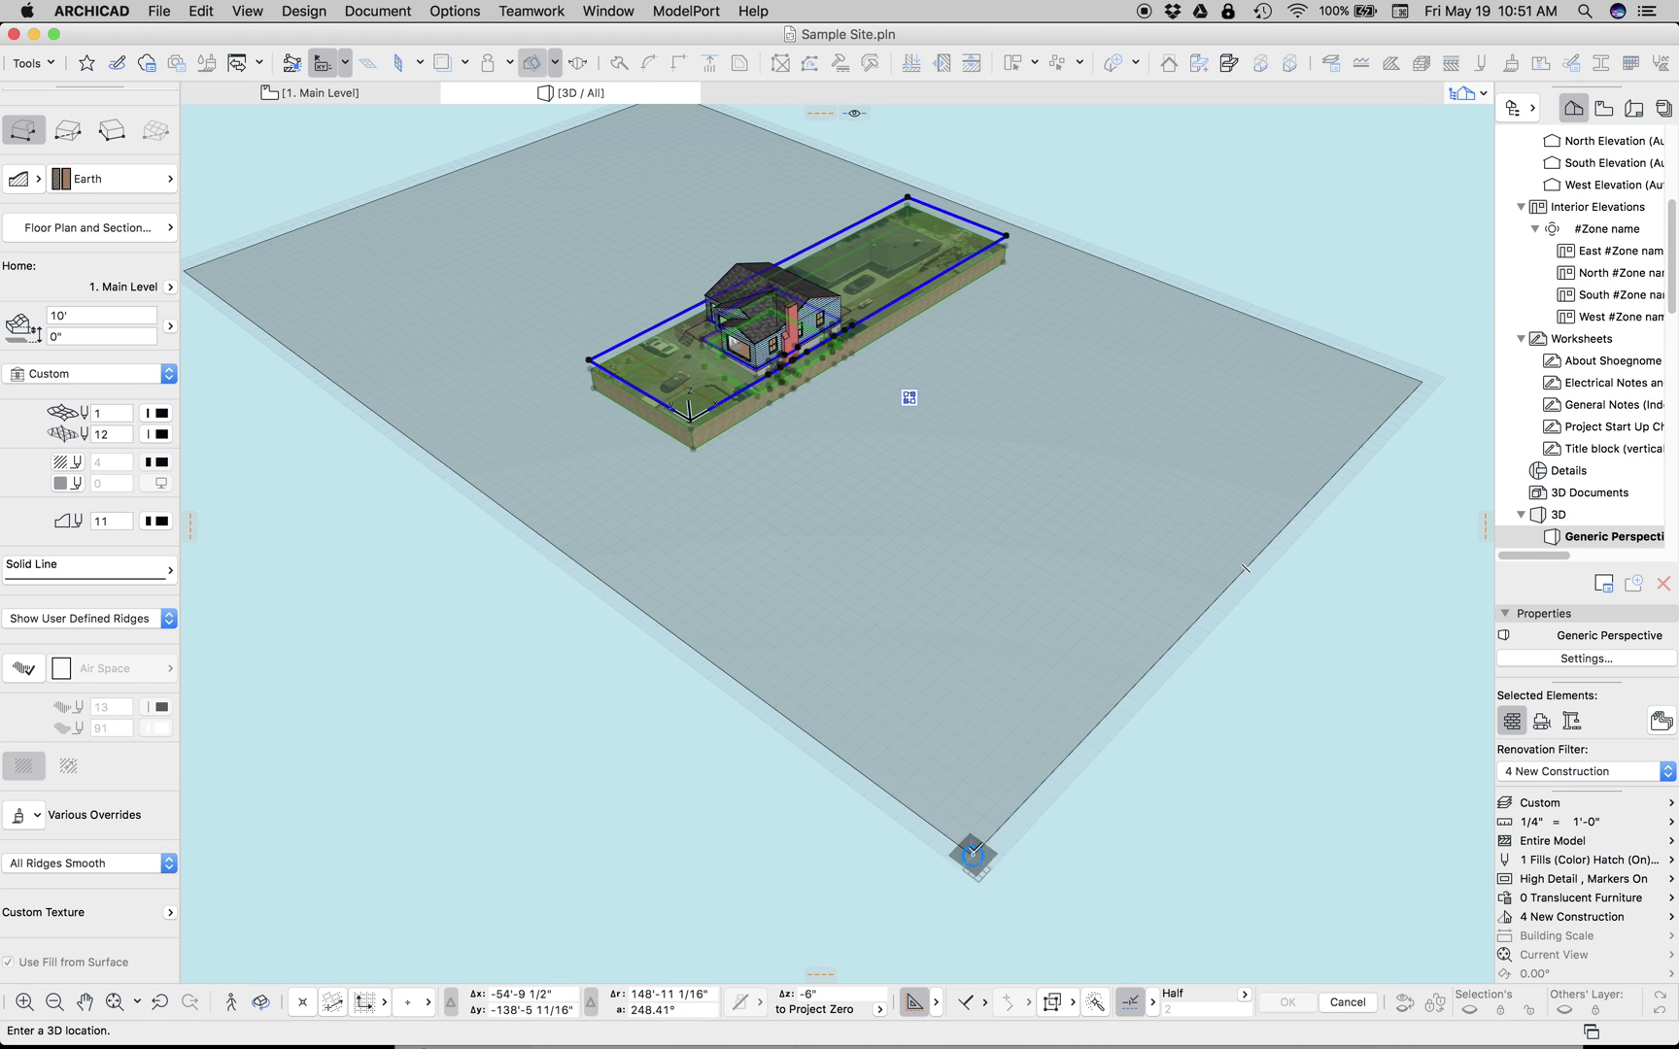
{"action": "left_click", "coordinate": [973, 856]}
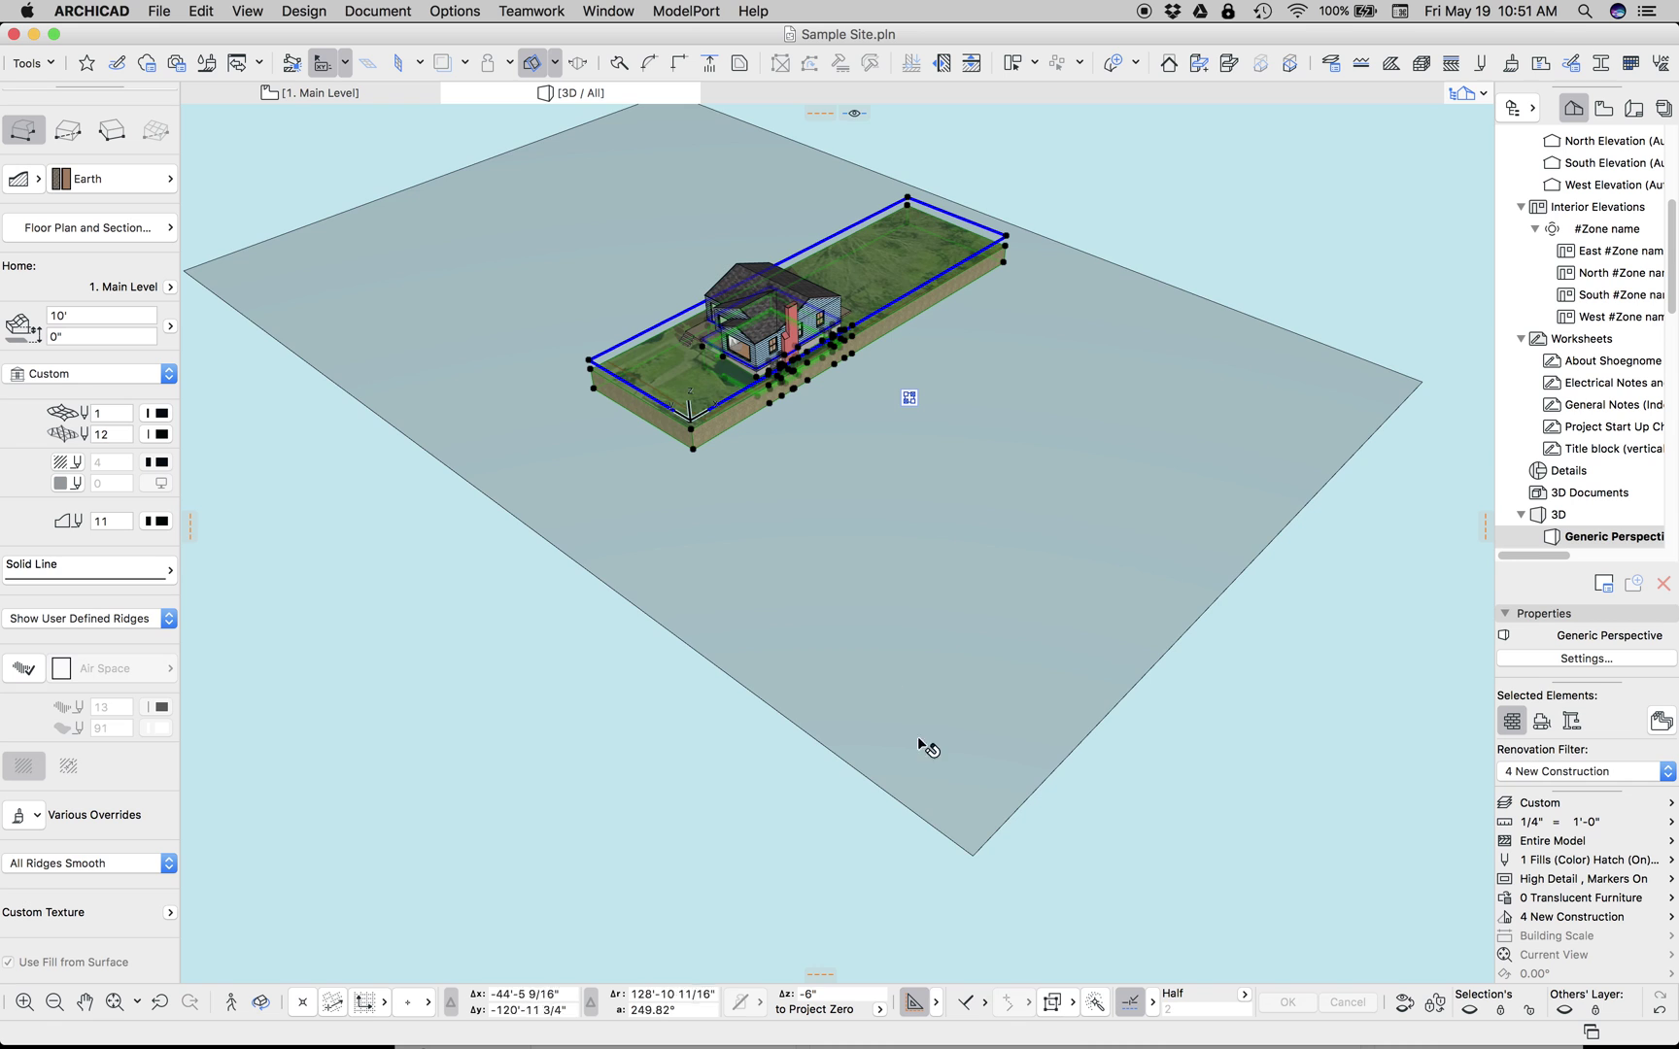
{"action": "scroll", "coordinate": [789, 391], "scroll_direction": "up", "scroll_amount": 2}
{"action": "scroll", "coordinate": [794, 607], "scroll_direction": "up", "scroll_amount": 3}
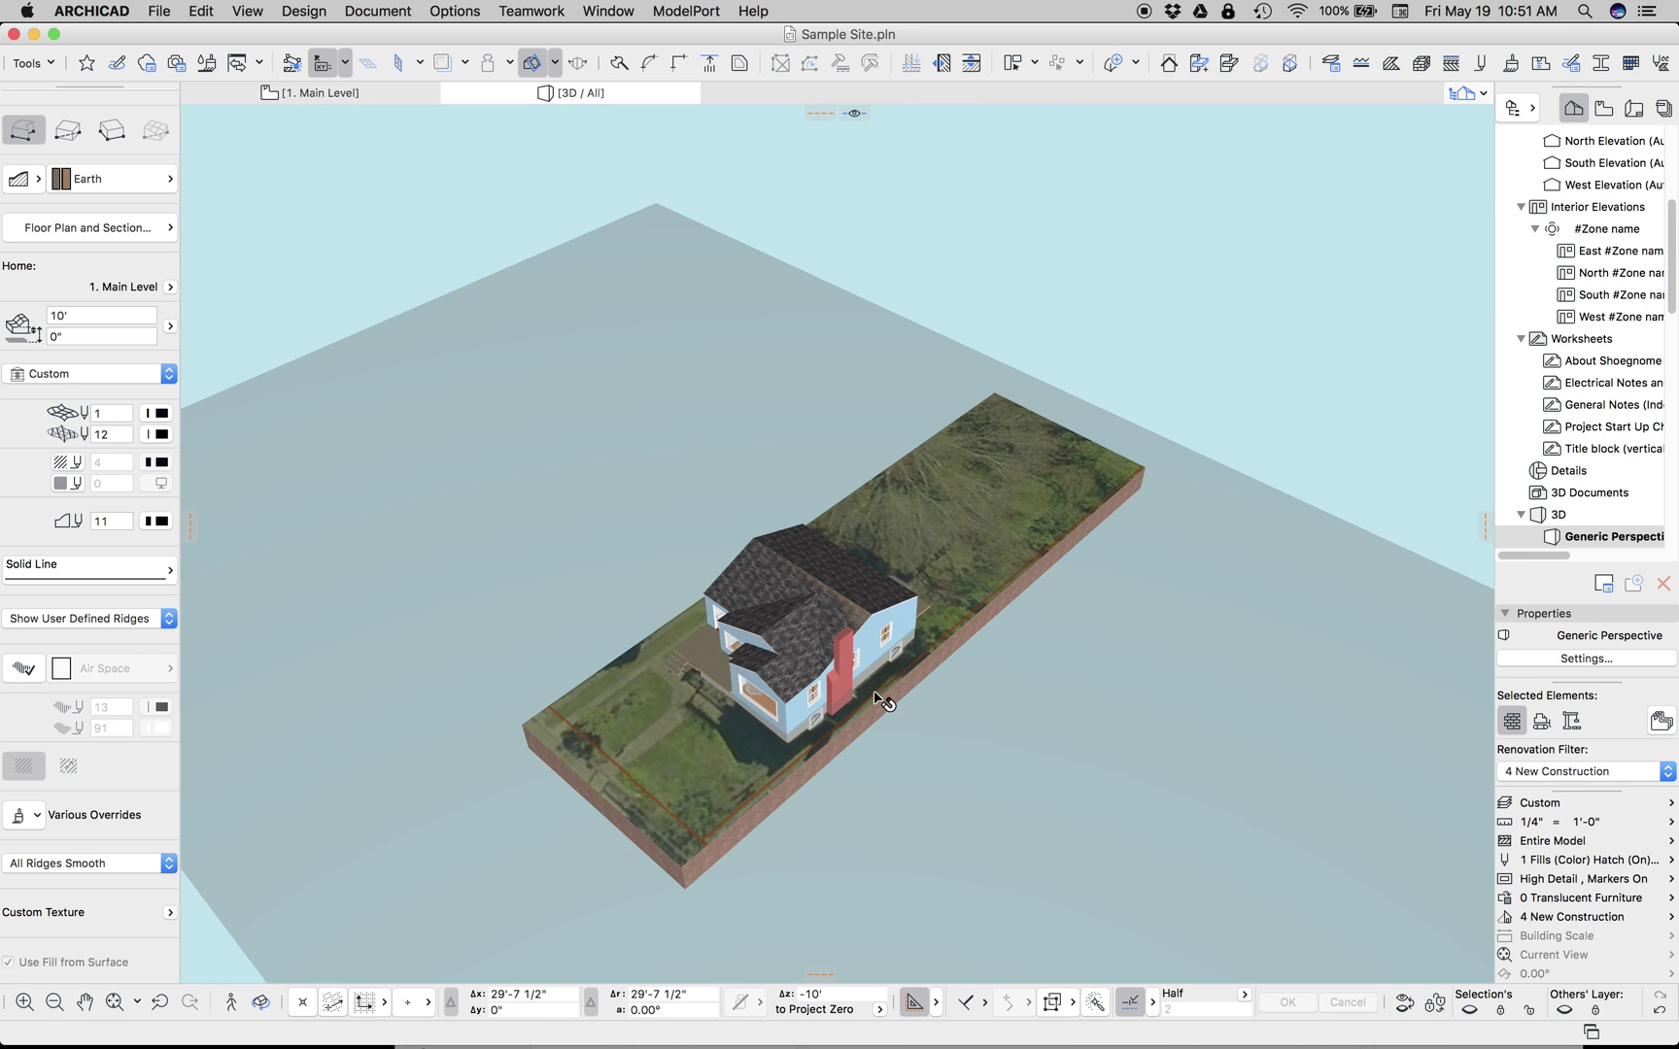
{"action": "left_click", "coordinate": [979, 636]}
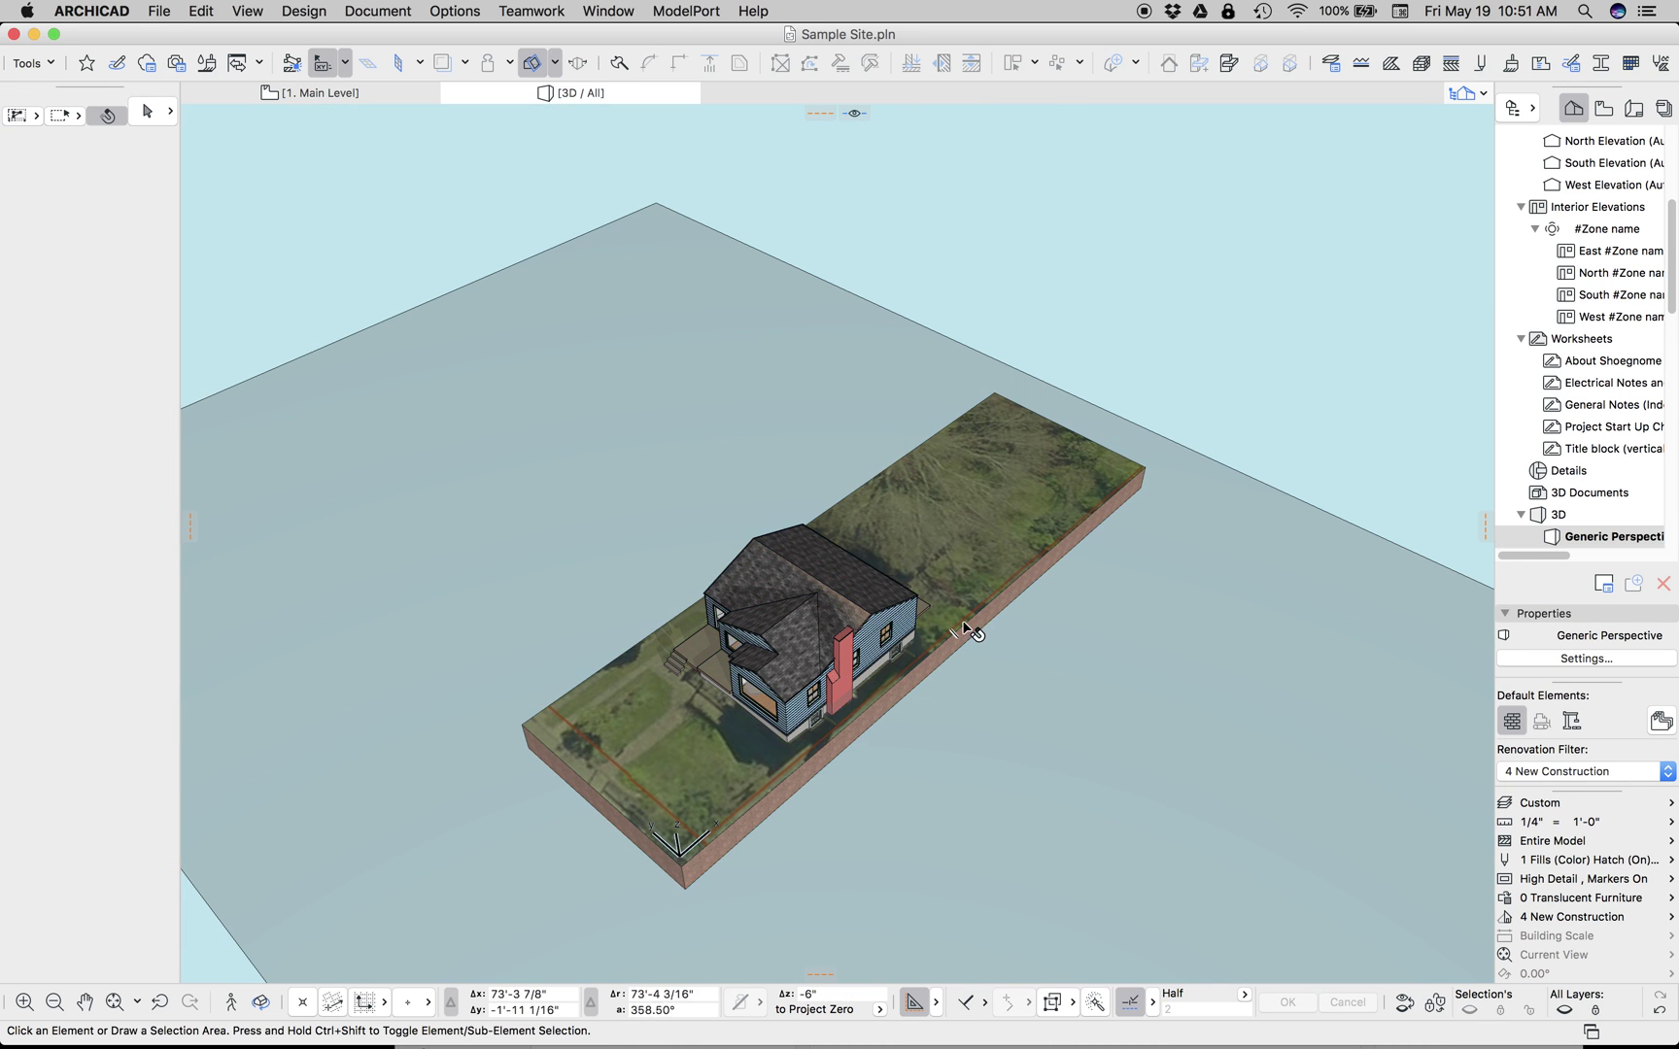
{"action": "left_click", "coordinate": [340, 97]}
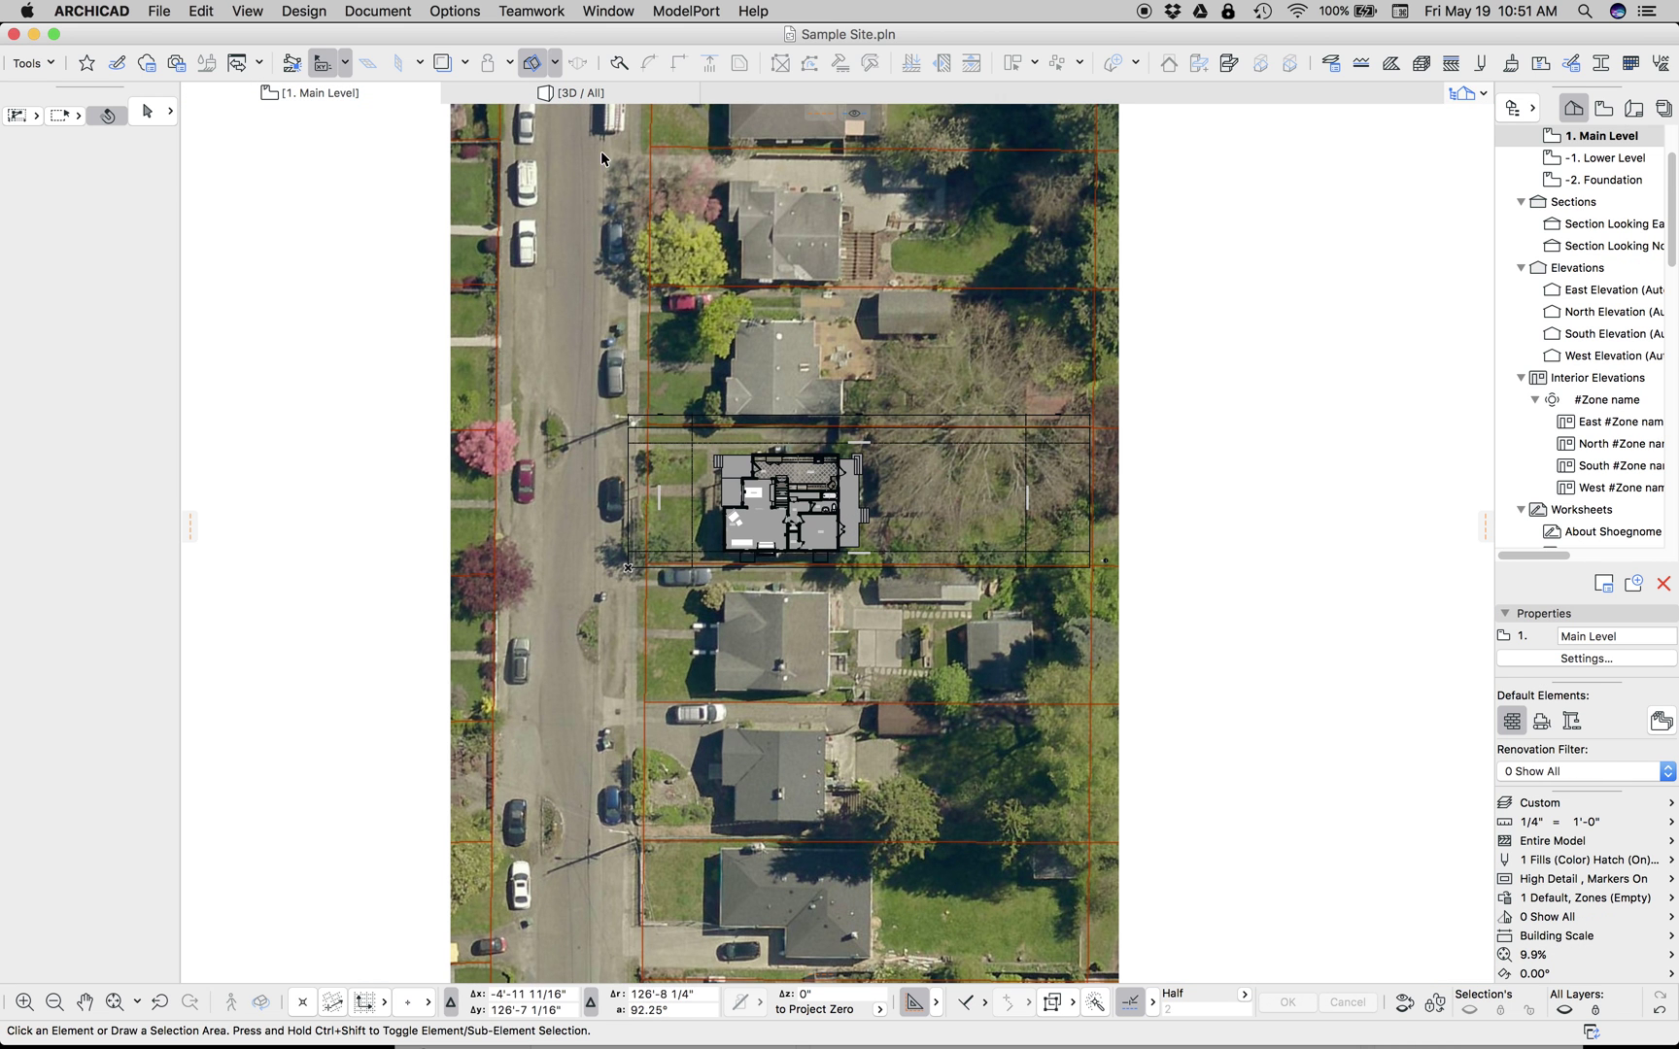
{"action": "key", "text": "F3"}
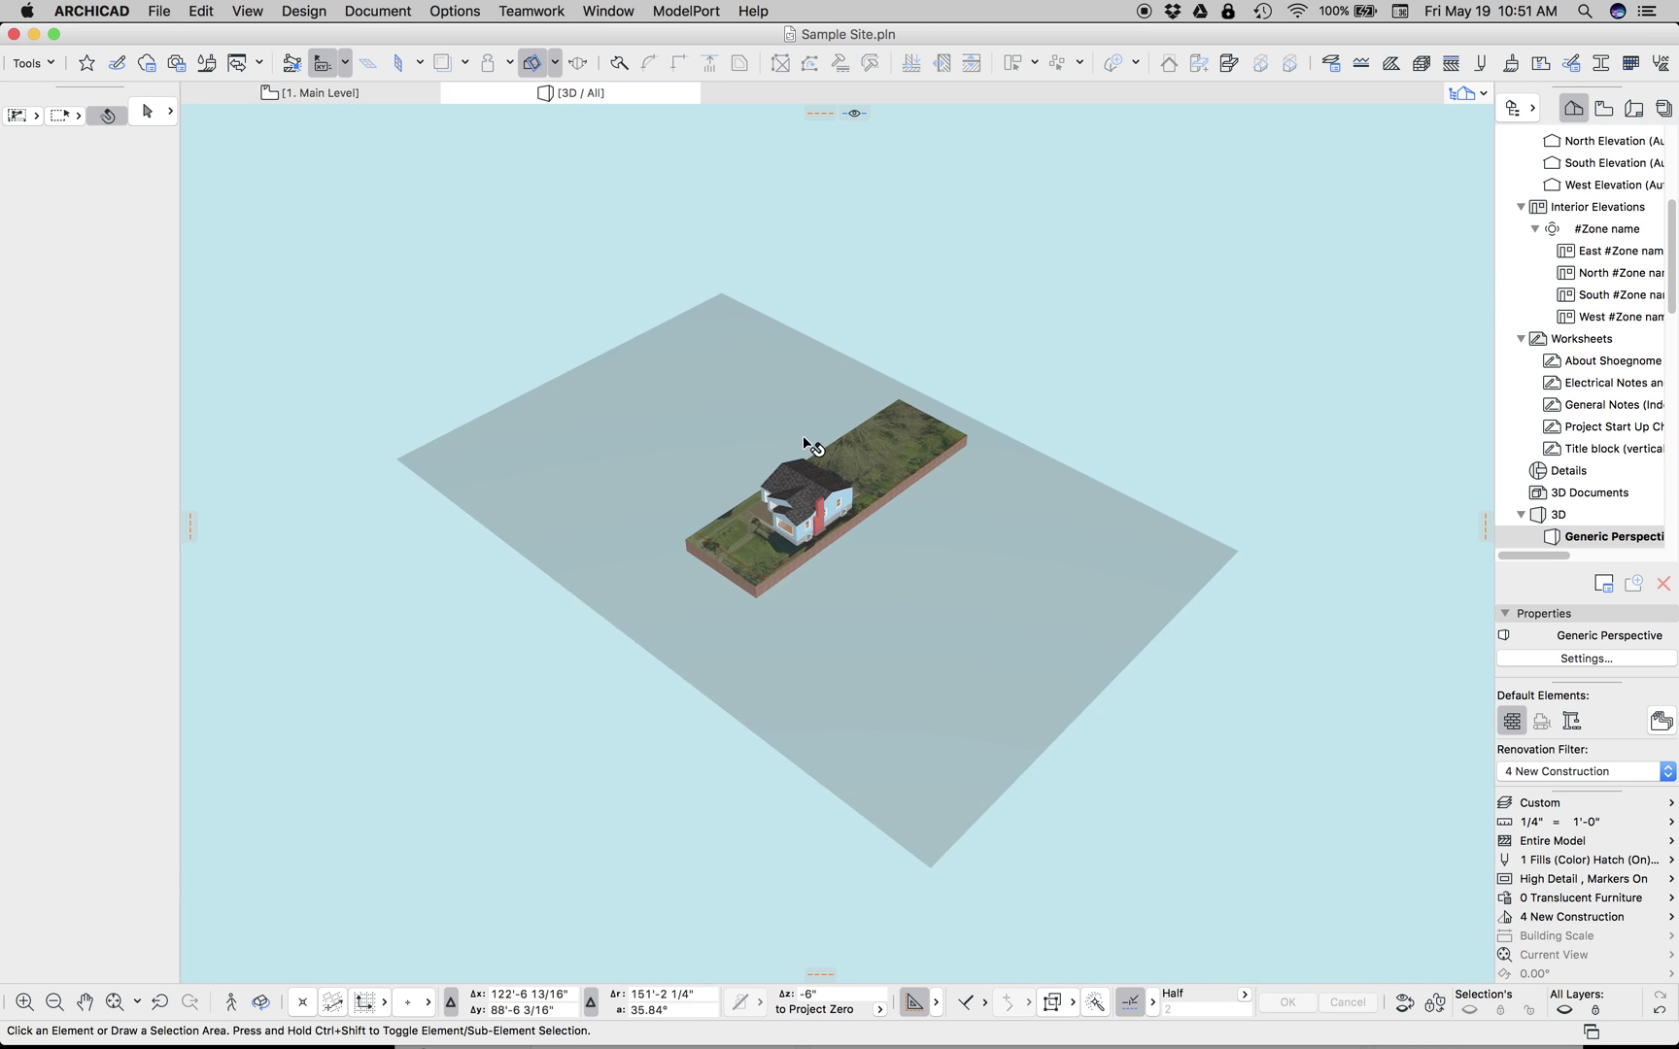
{"action": "left_click", "coordinate": [916, 587]}
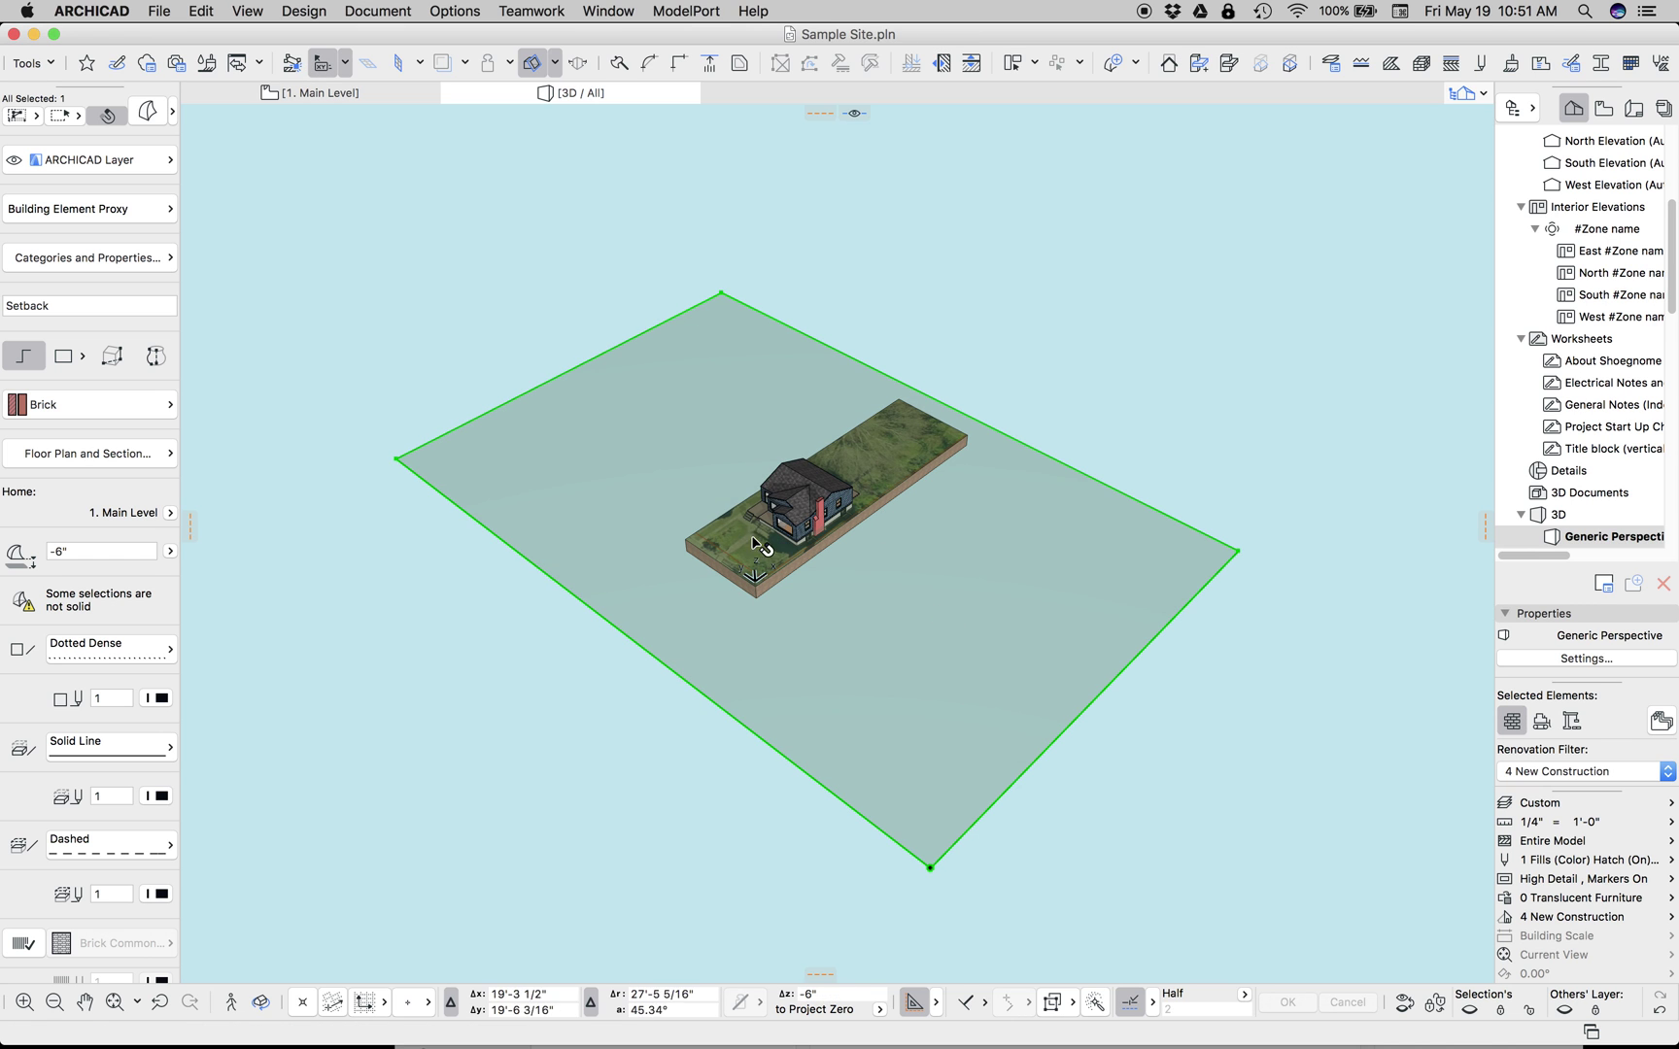
{"action": "left_click", "coordinate": [729, 523]}
{"action": "key", "text": "Escape"}
{"action": "key", "text": "Escape"}
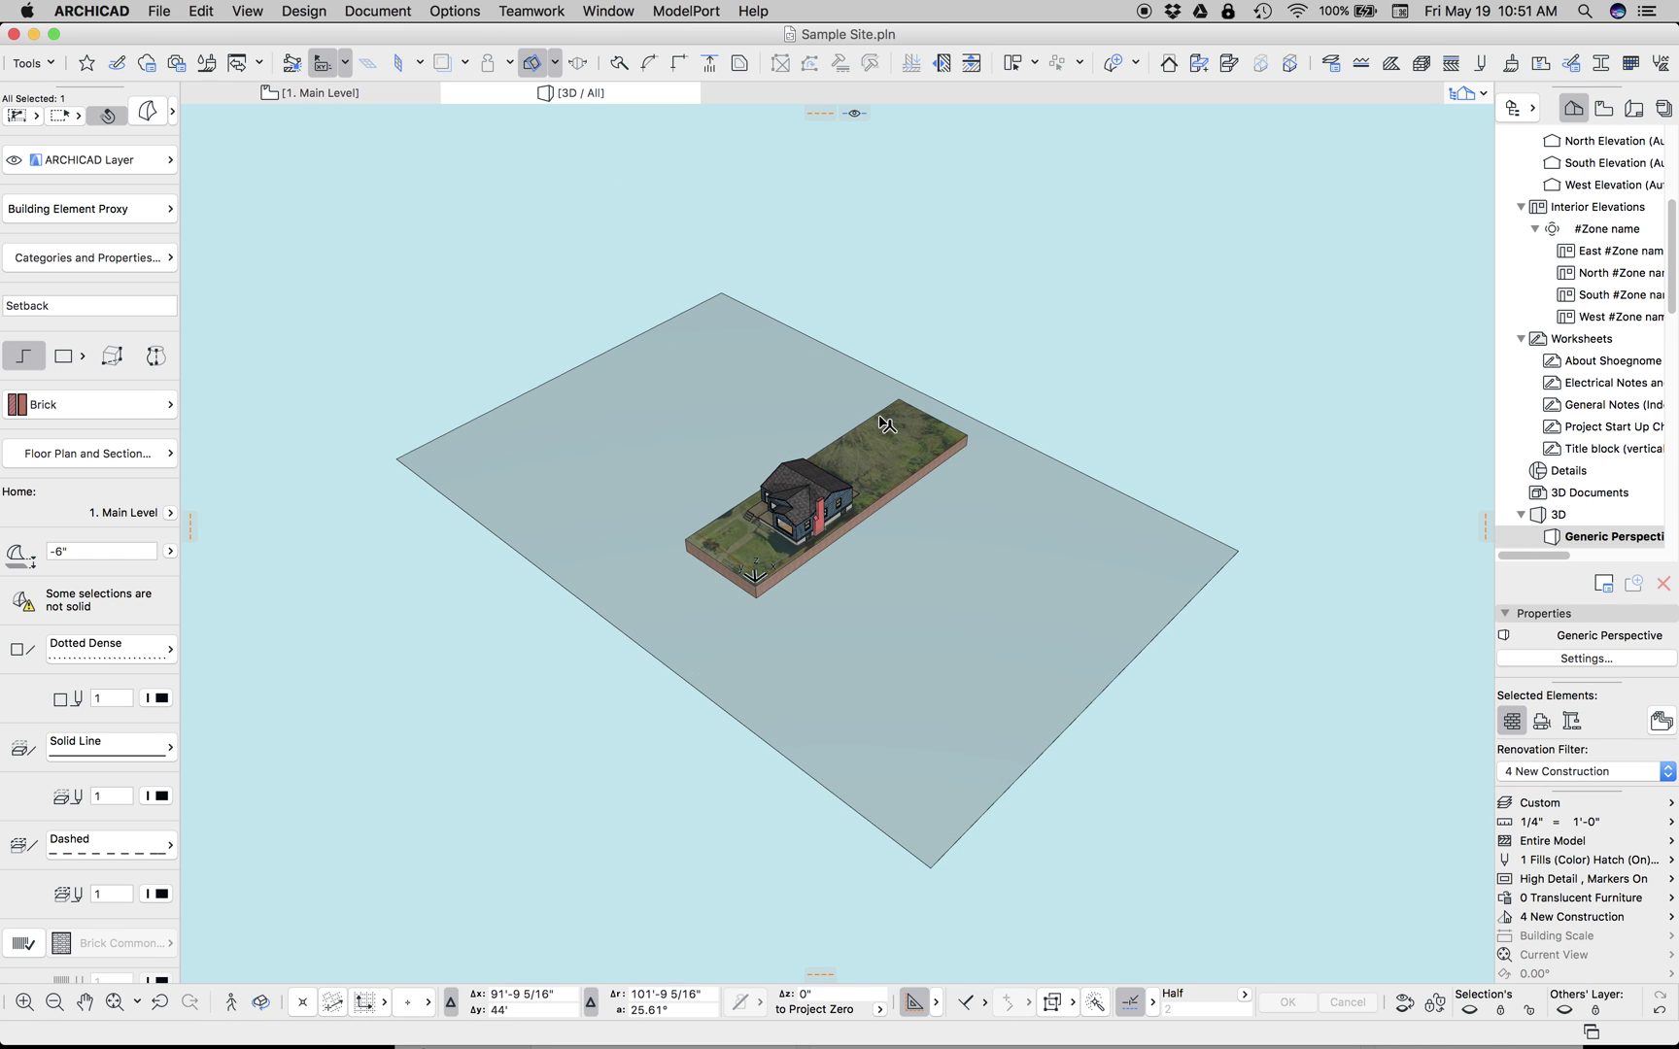
- Select the site mesh and offset its long edge opposite the chimney side out toward the morph's far boundary
{"action": "left_click", "coordinate": [899, 407]}
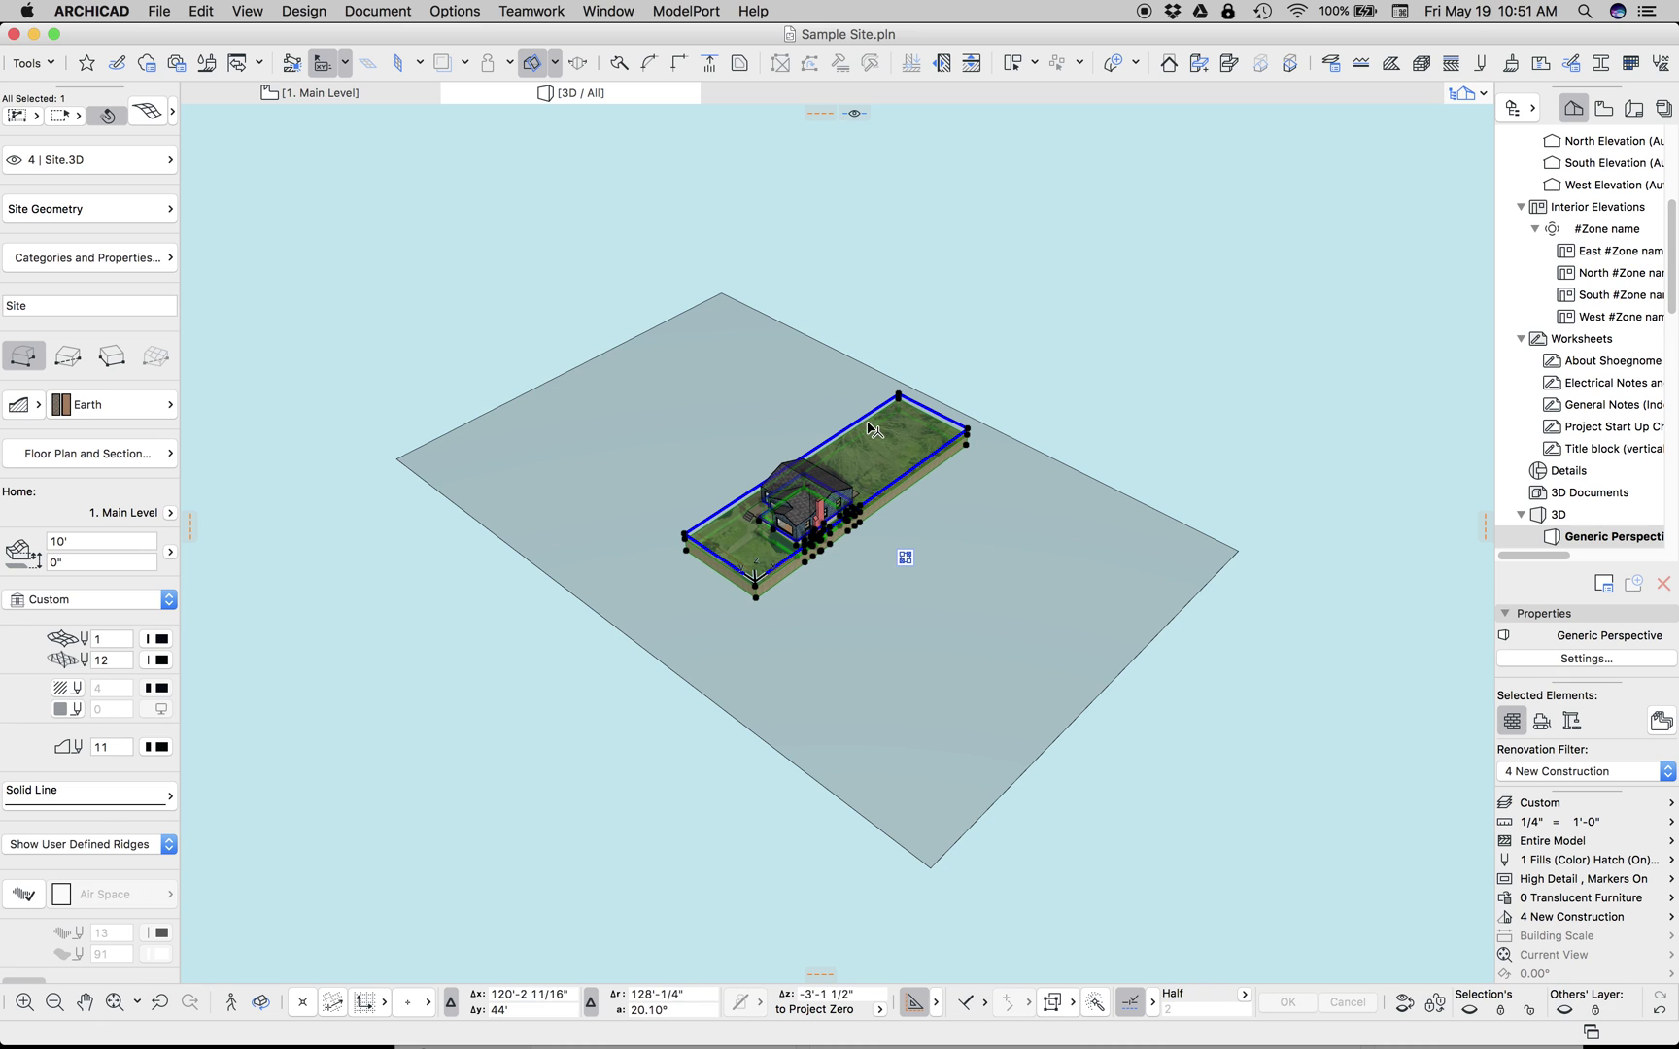
{"action": "left_click", "coordinate": [860, 425]}
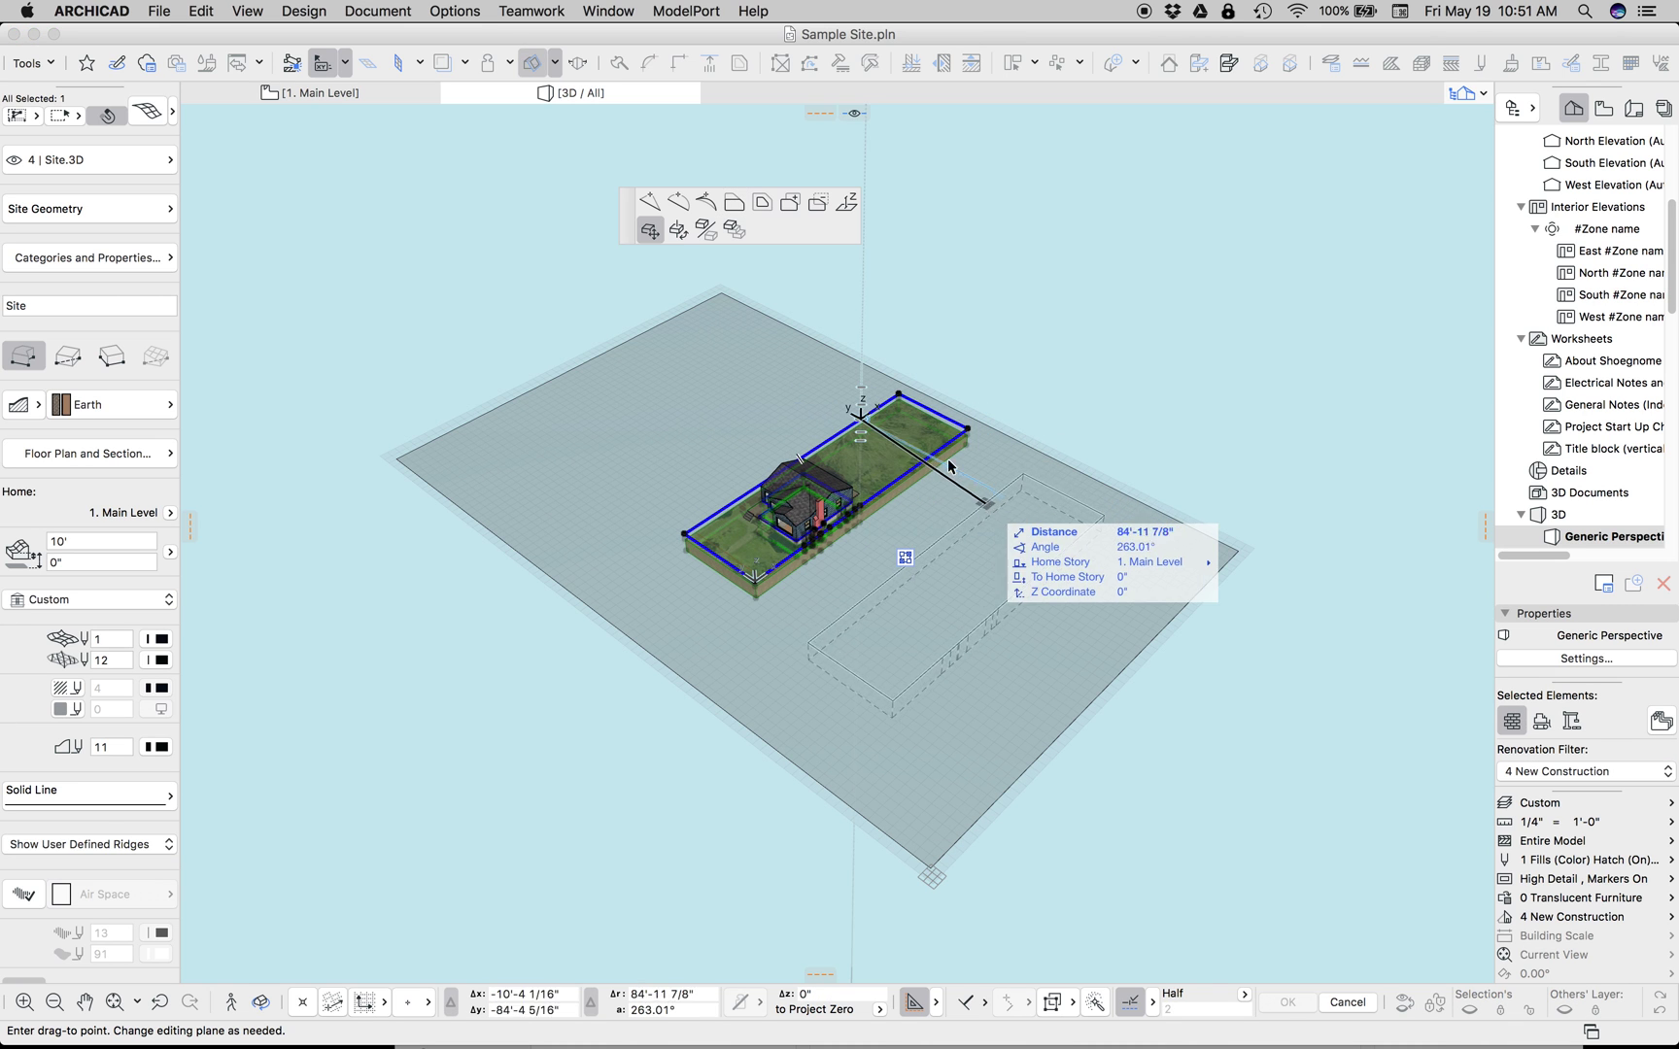
{"action": "left_click", "coordinate": [734, 202]}
{"action": "left_click", "coordinate": [742, 336]}
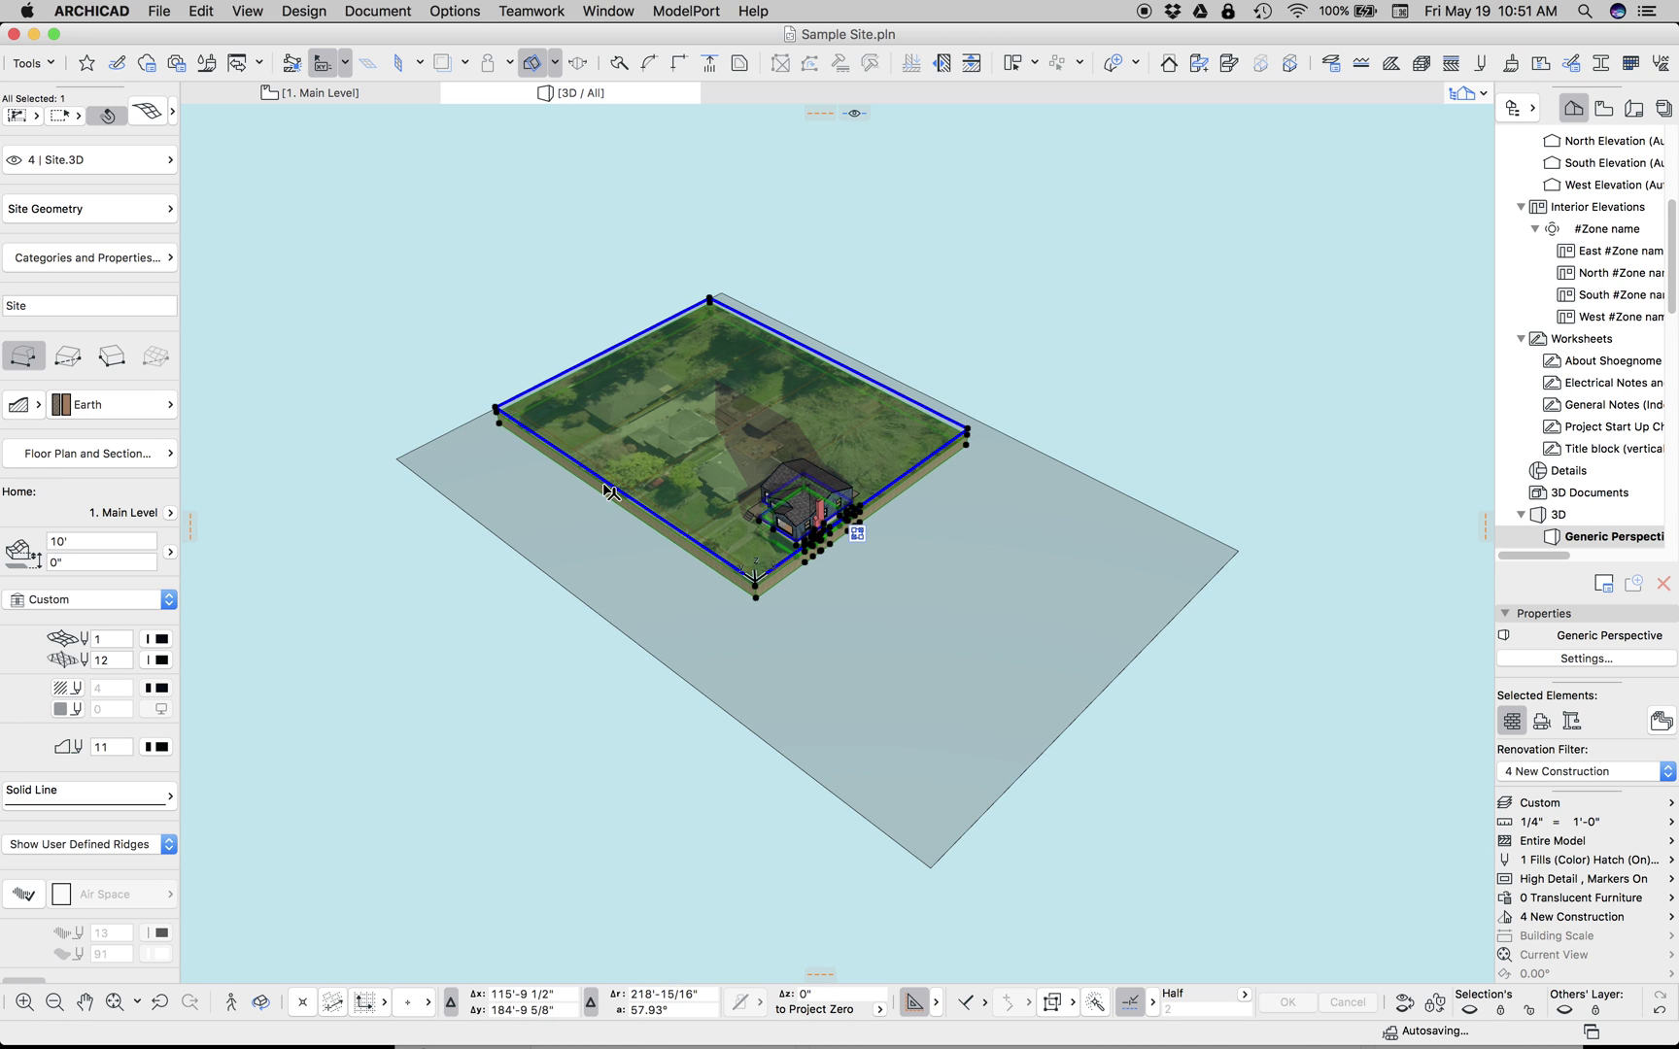
- Offset the mesh's street-side and rear edges out to the matching edges of the morph
{"action": "left_click", "coordinate": [610, 480]}
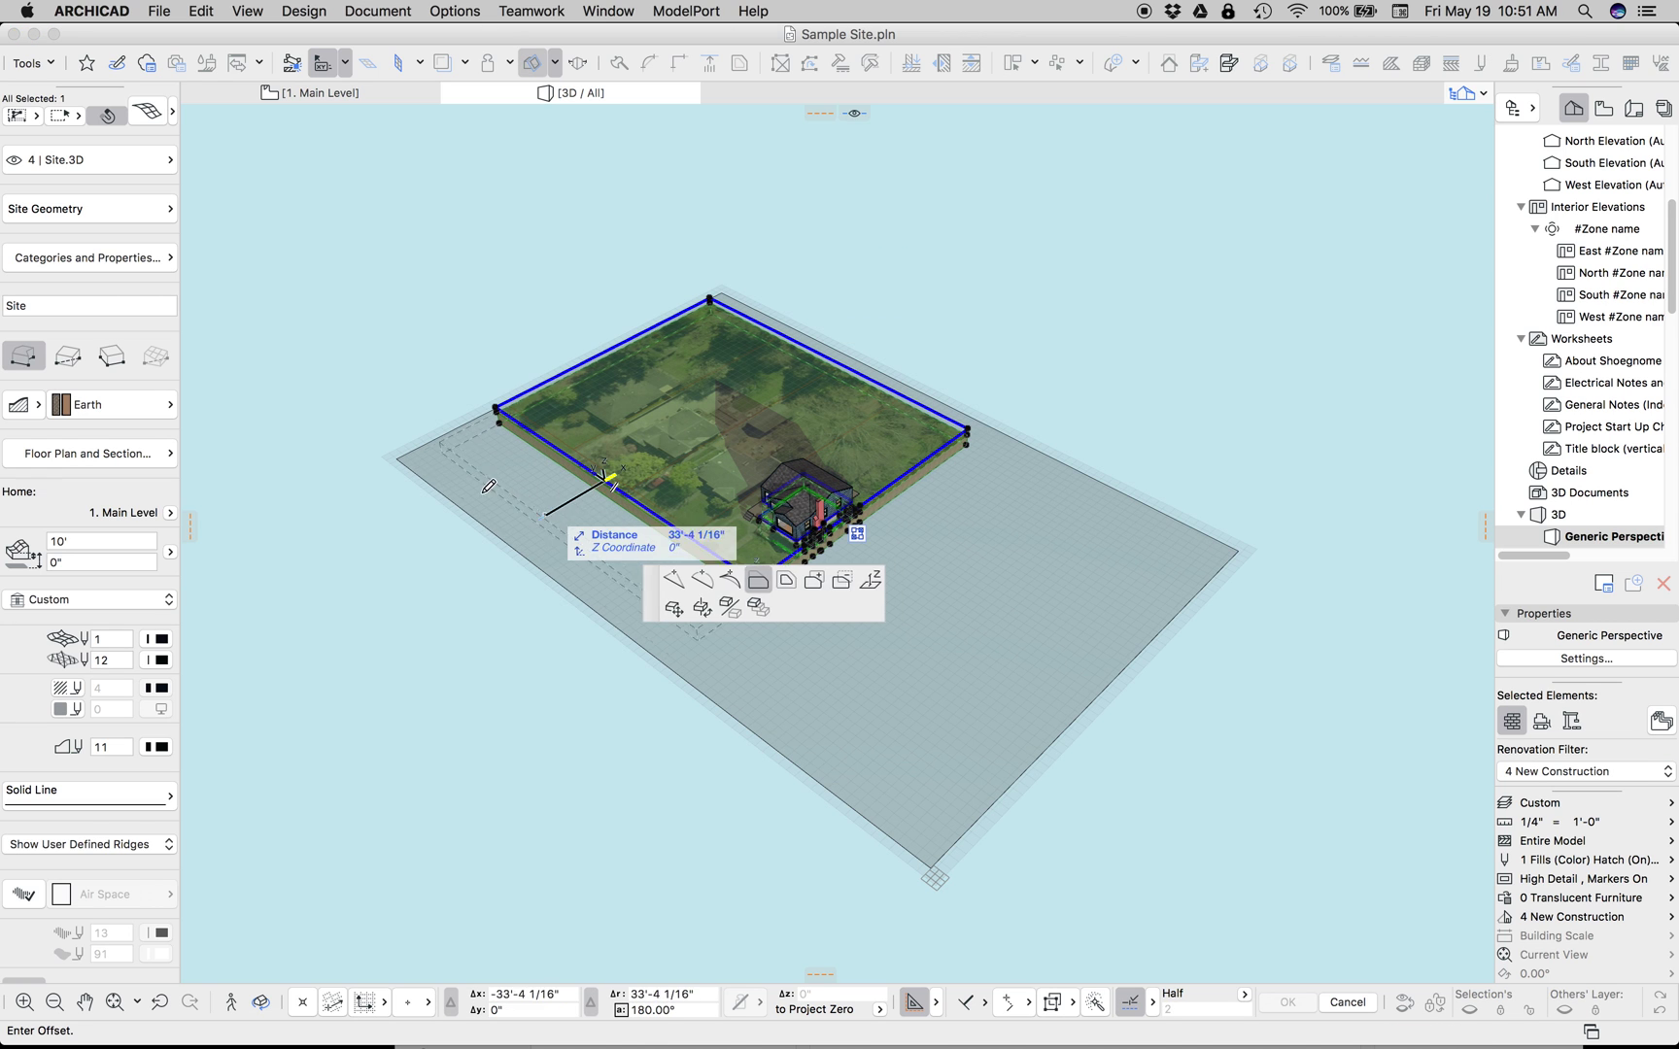
{"action": "left_click", "coordinate": [400, 459]}
{"action": "left_click", "coordinate": [934, 418]}
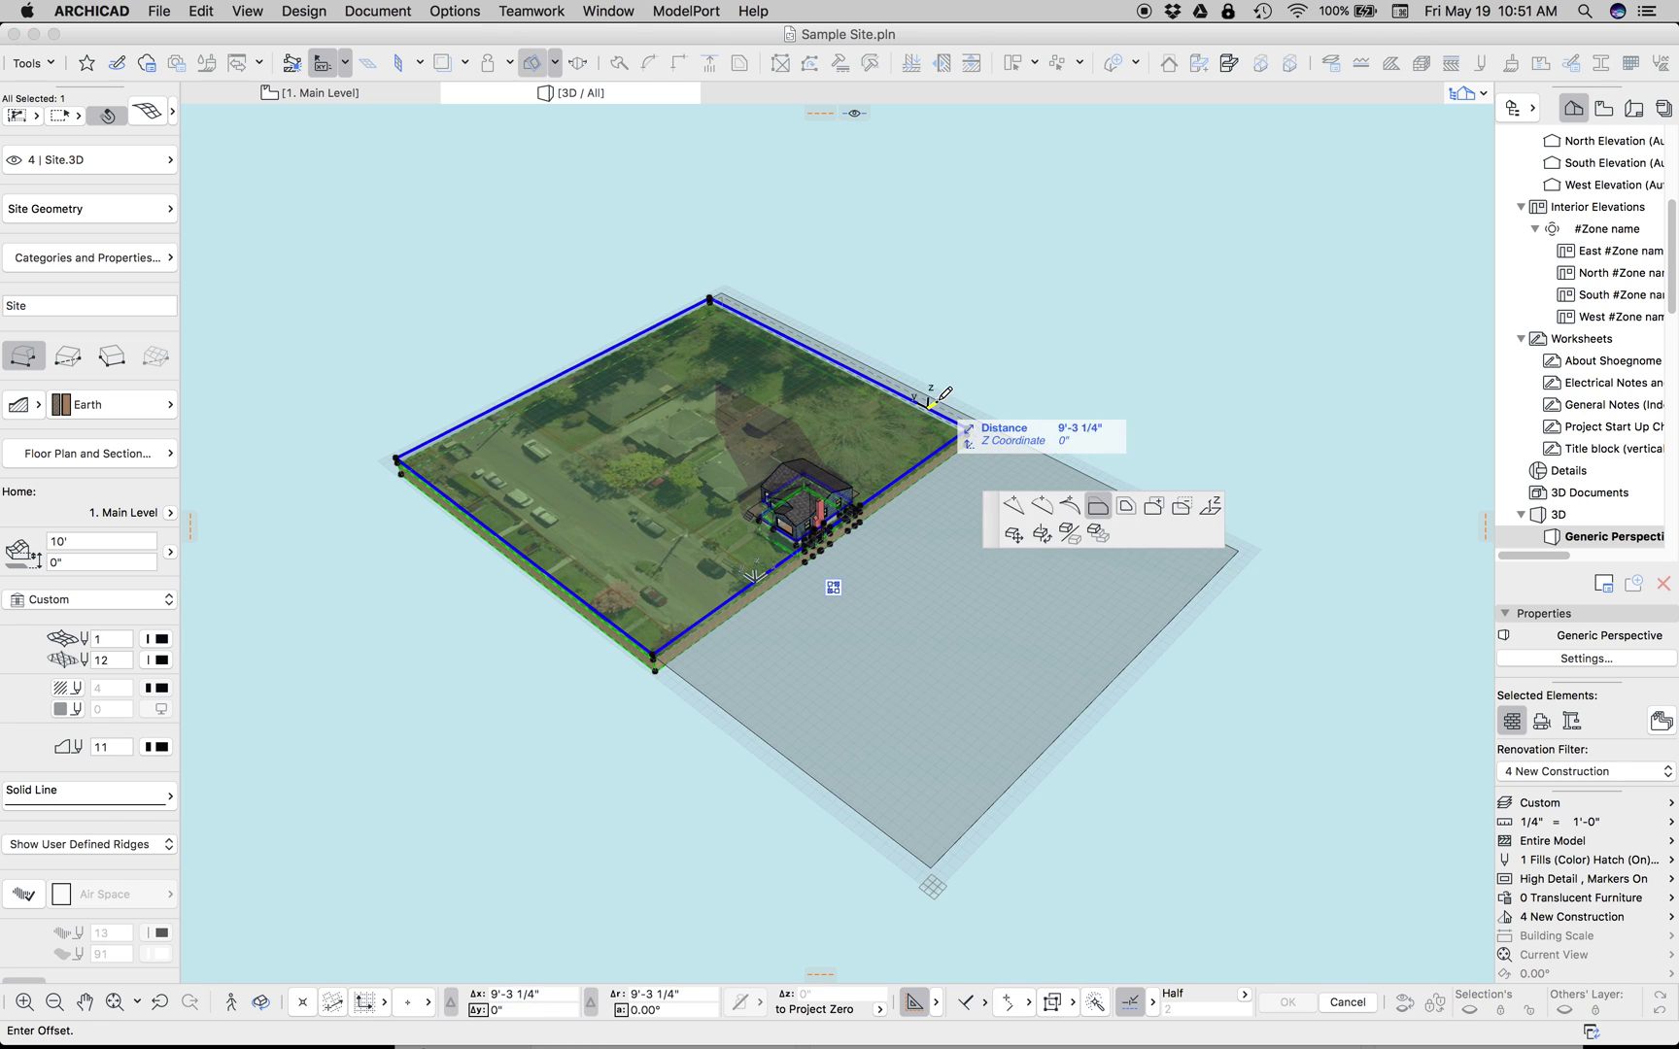
{"action": "left_click", "coordinate": [800, 609]}
- Offset both segments of the mesh's chimney-side edge to the morph's far boundary so the mesh covers the whole morph, and clear the selection
{"action": "left_click", "coordinate": [729, 593]}
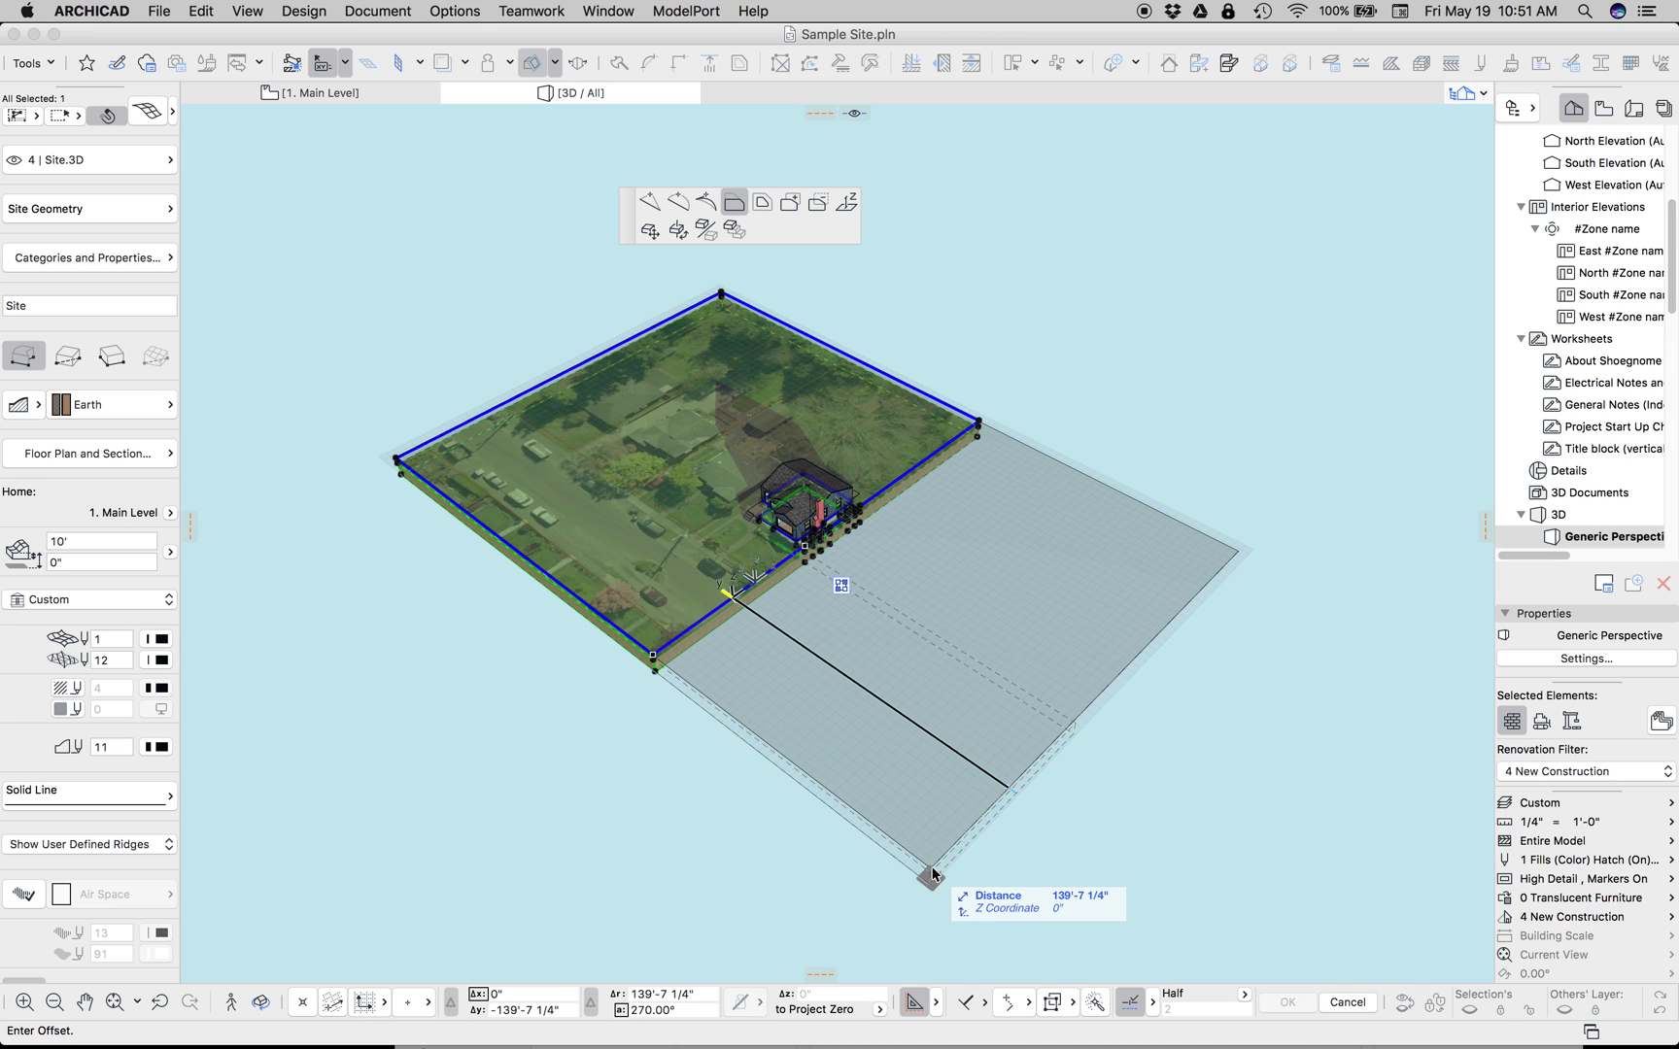
{"action": "left_click", "coordinate": [938, 864]}
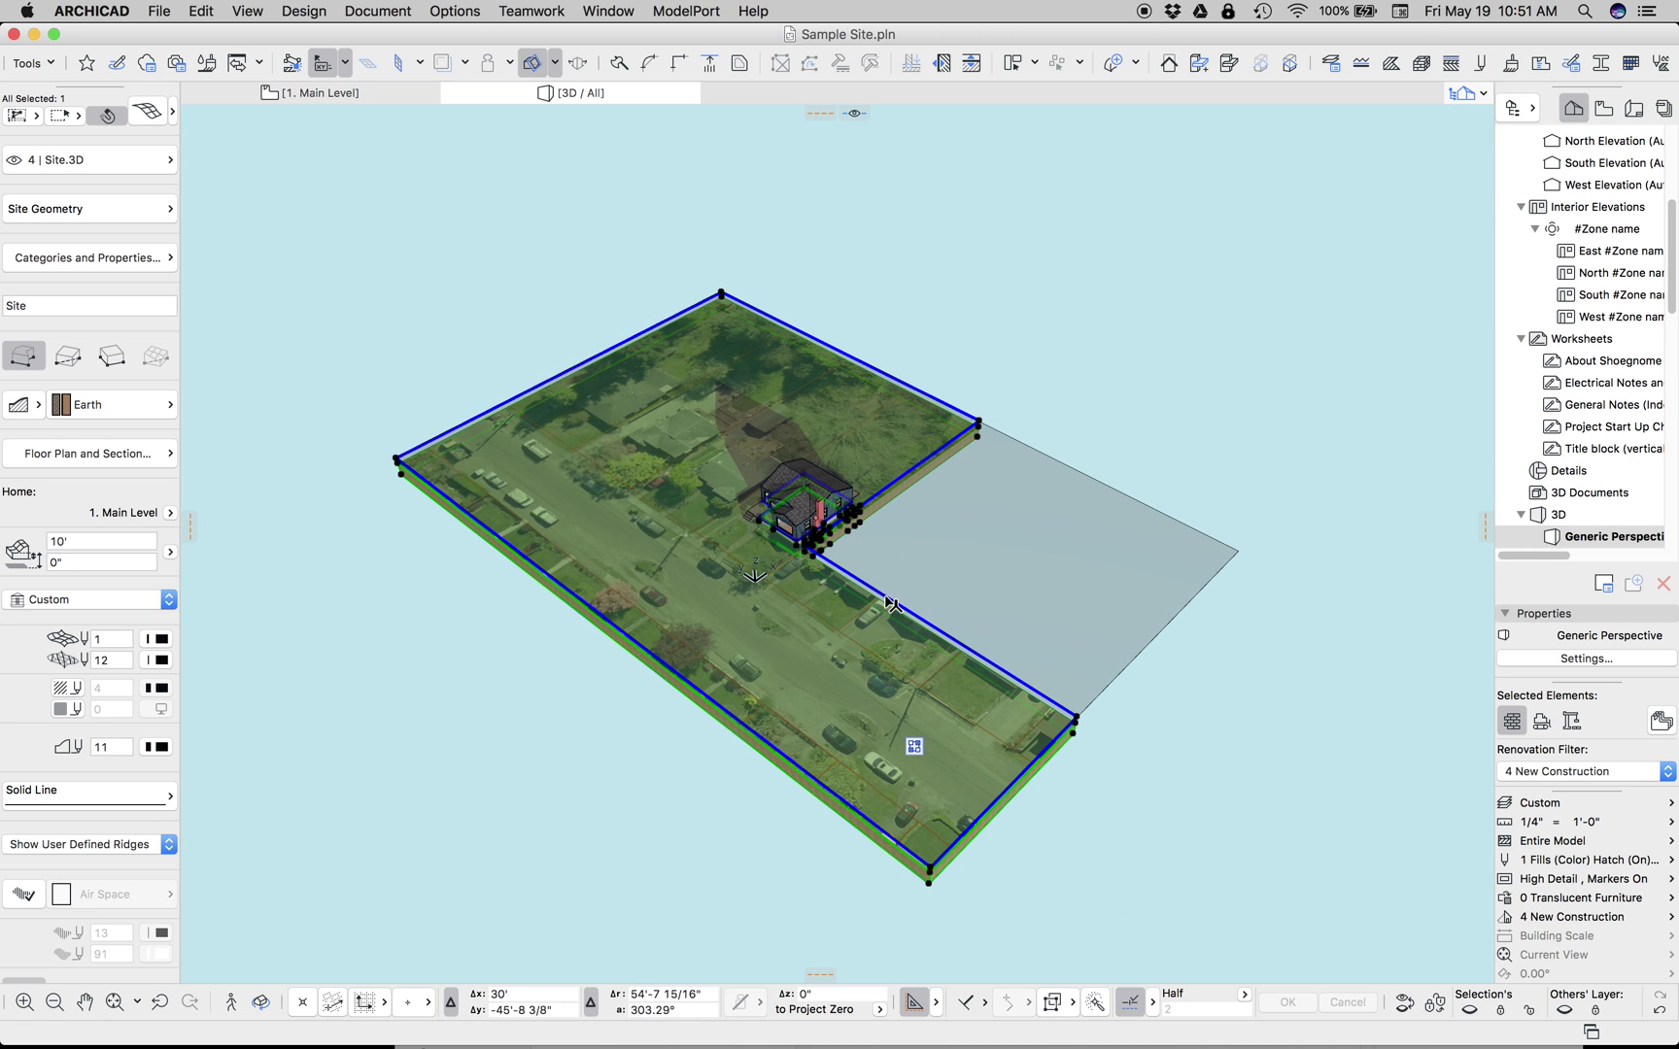
{"action": "left_click", "coordinate": [891, 590]}
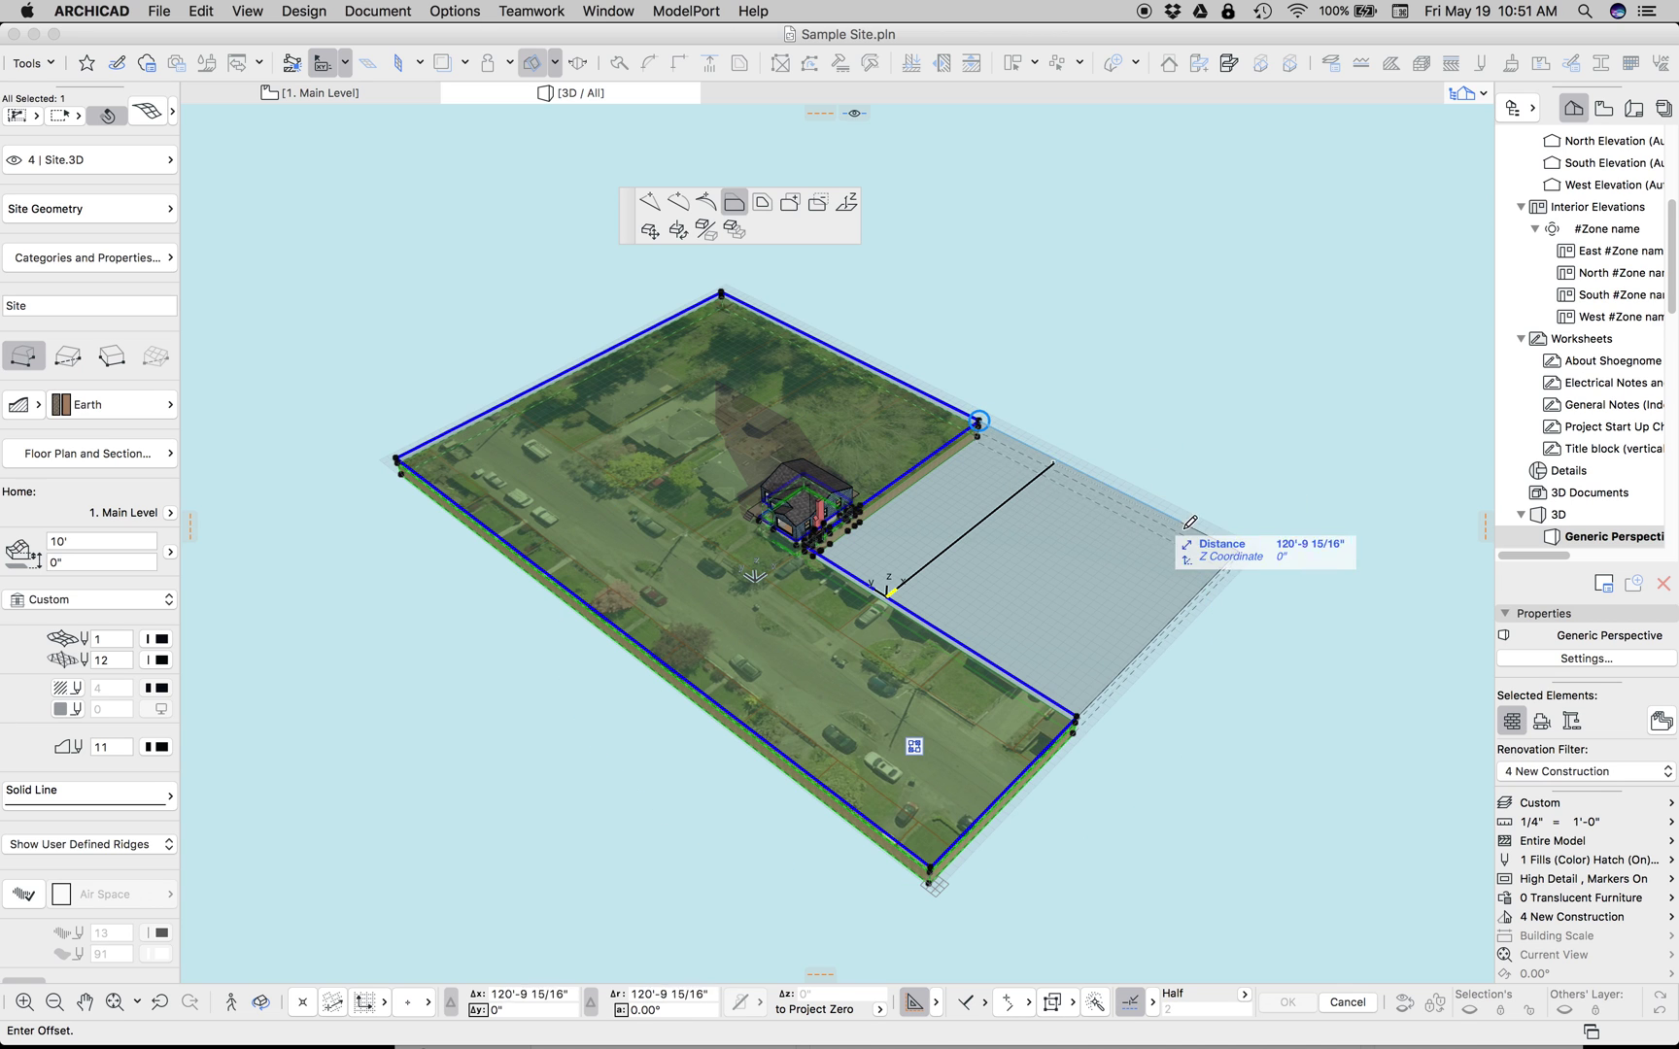
{"action": "left_click", "coordinate": [1236, 554]}
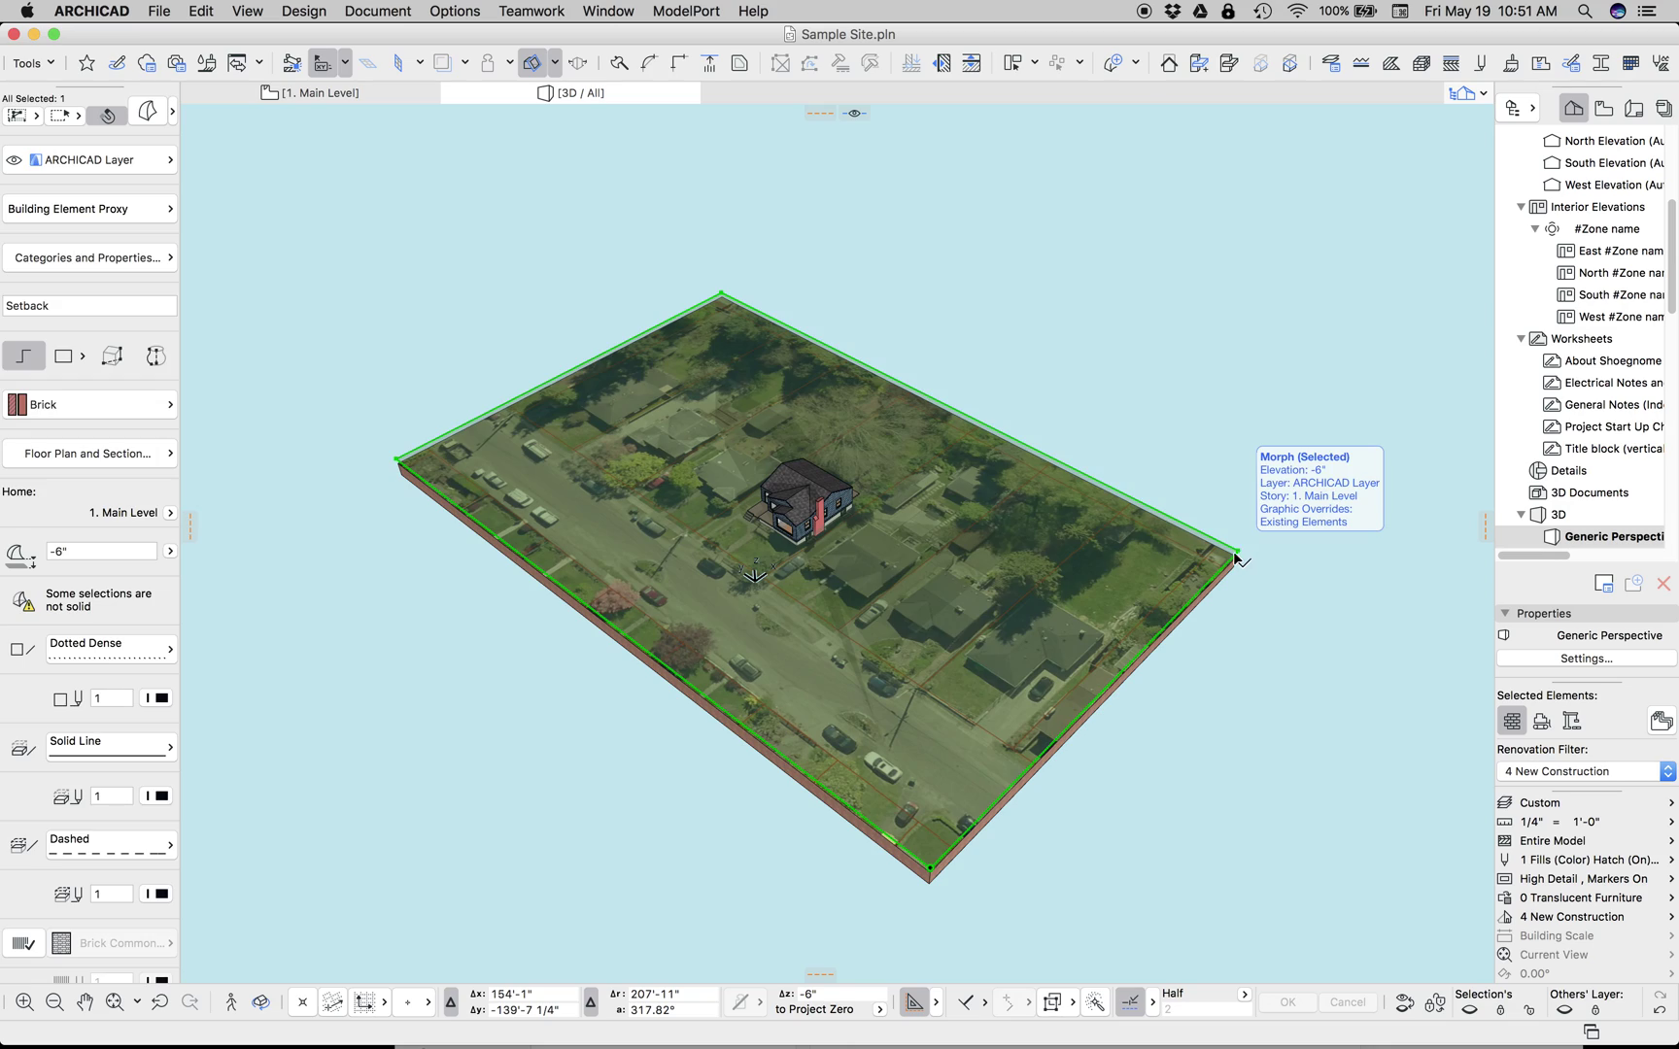
{"action": "key", "text": "Escape"}
- Examine the house on the textured aerial site from several angles, ending with a close view from the street side
{"action": "middle_click_drag", "start_coordinate": [930, 592], "coordinate": [966, 551], "text": "shift"}
{"action": "scroll", "coordinate": [871, 565], "scroll_direction": "up", "scroll_amount": 6}
{"action": "scroll", "coordinate": [967, 551], "scroll_direction": "down", "scroll_amount": 10}
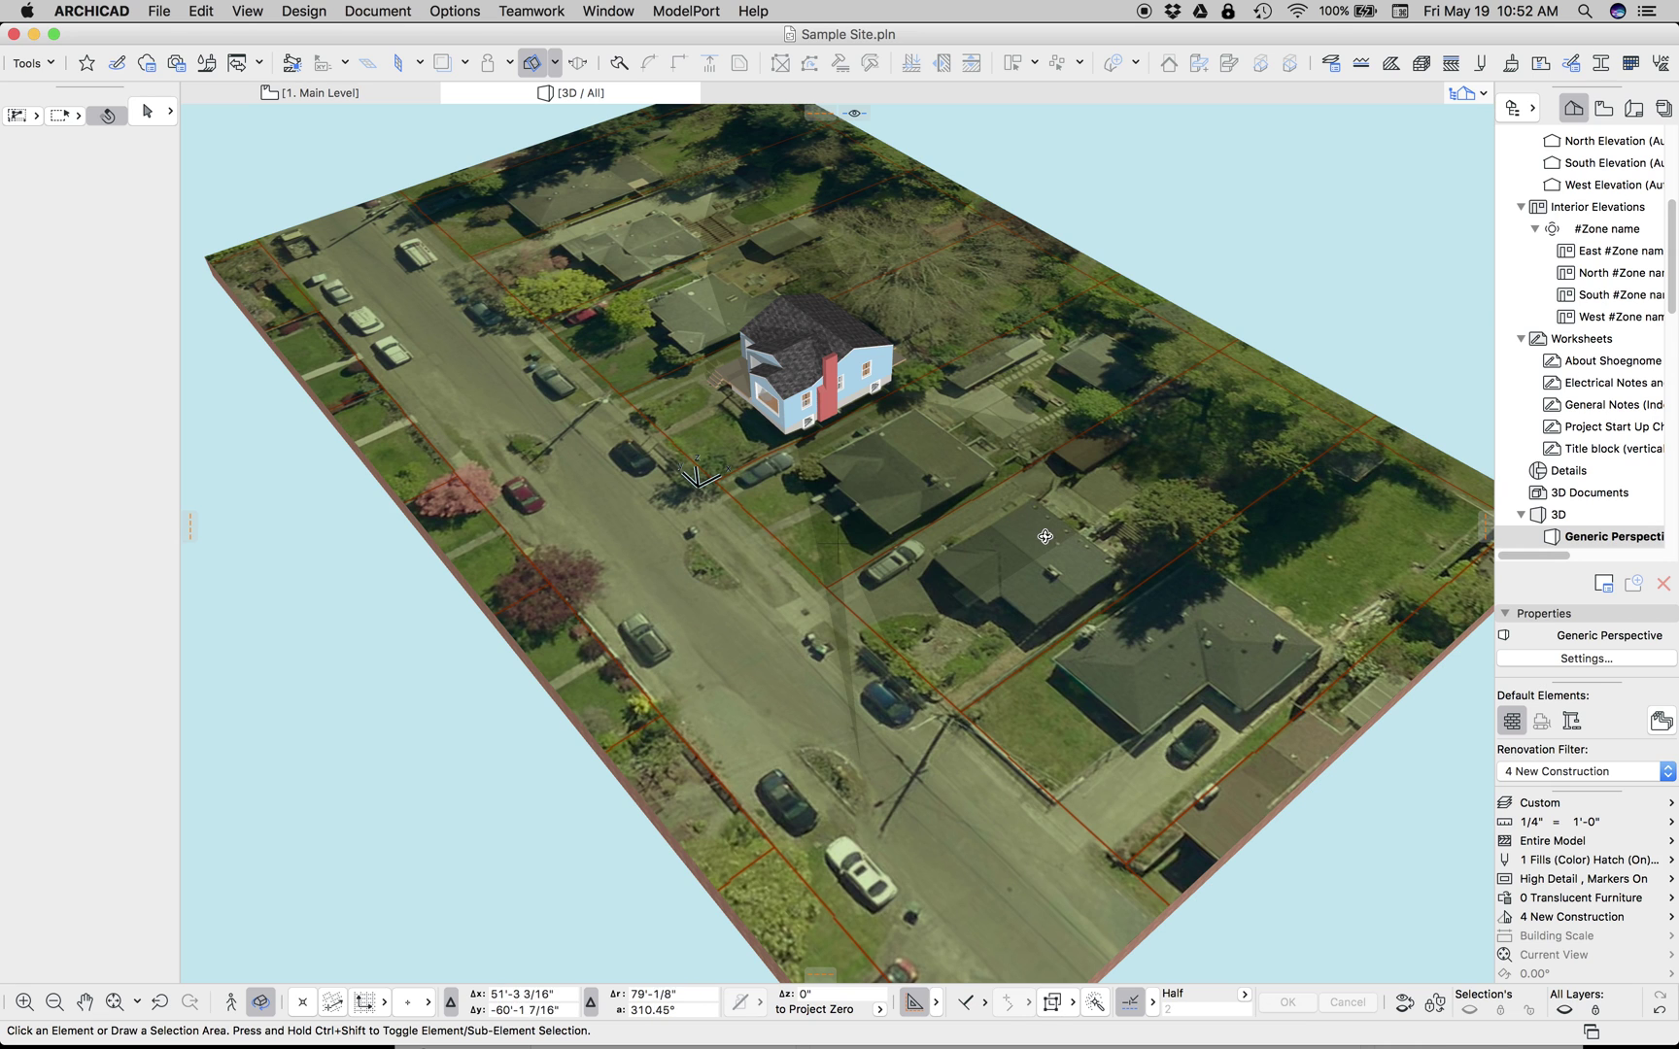
{"action": "left_click_drag", "start_coordinate": [1061, 503], "coordinate": [724, 481]}
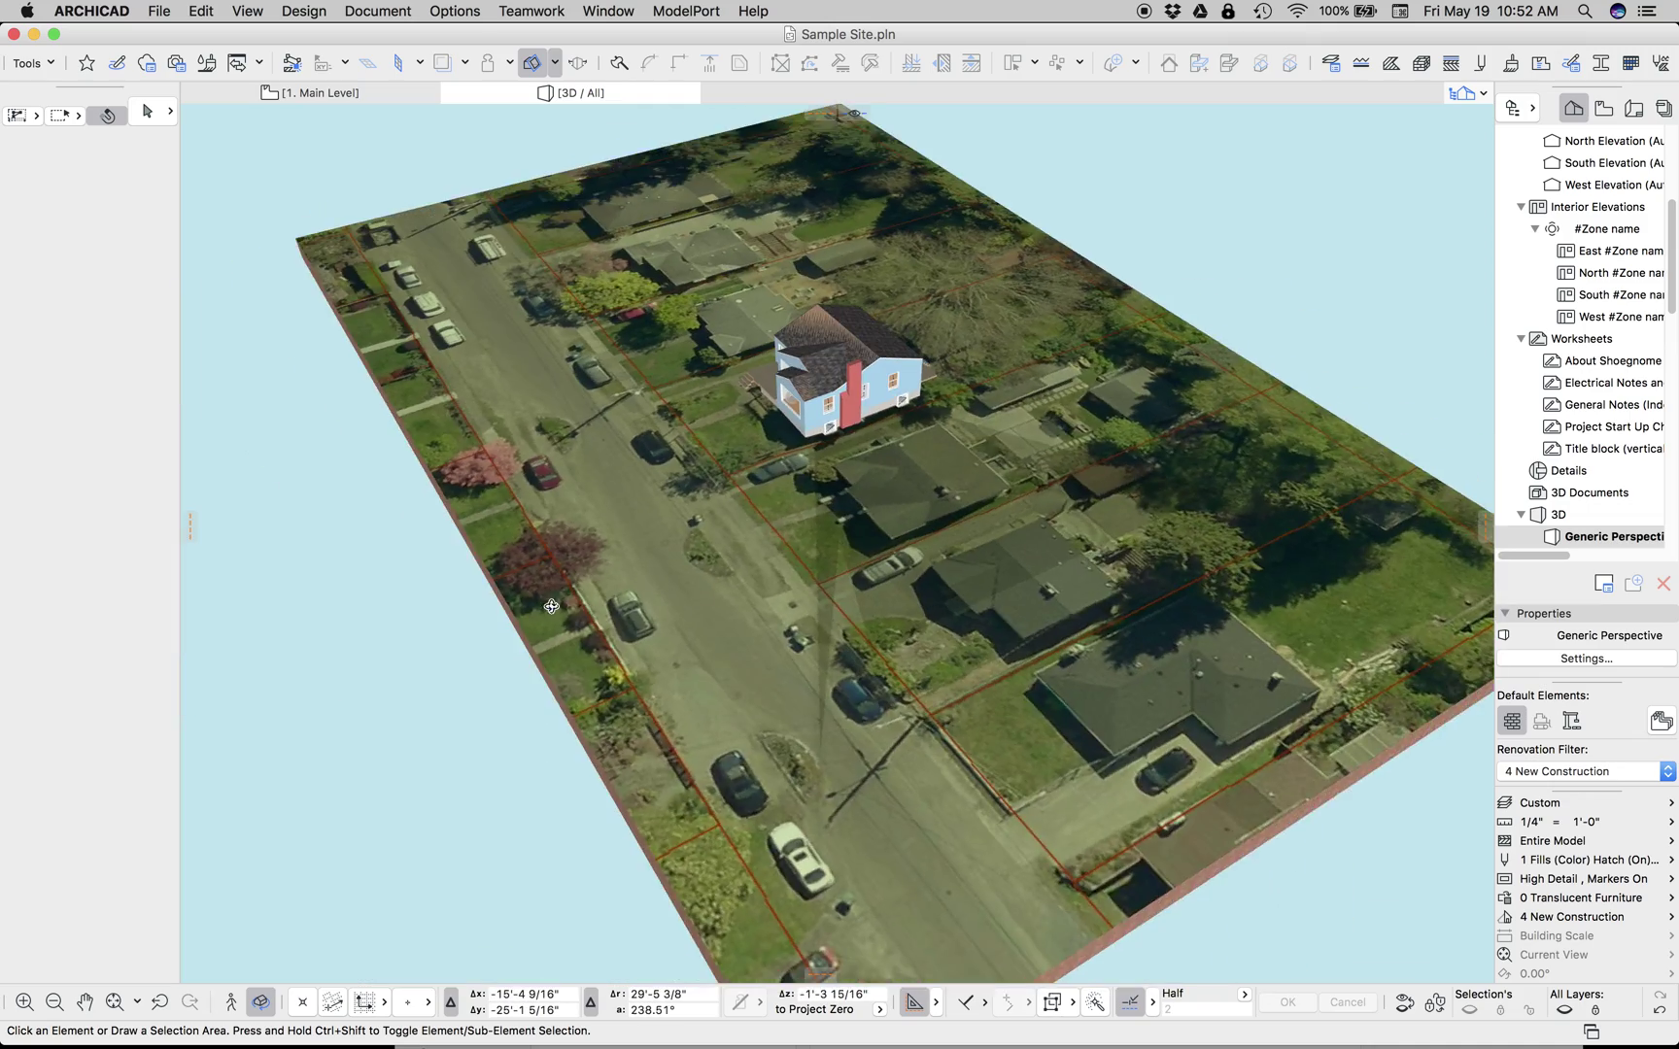
{"action": "scroll", "coordinate": [593, 777], "scroll_direction": "up", "scroll_amount": 5}
{"action": "left_click_drag", "start_coordinate": [594, 777], "coordinate": [638, 638]}
{"action": "scroll", "coordinate": [861, 744], "scroll_direction": "up", "scroll_amount": 3}
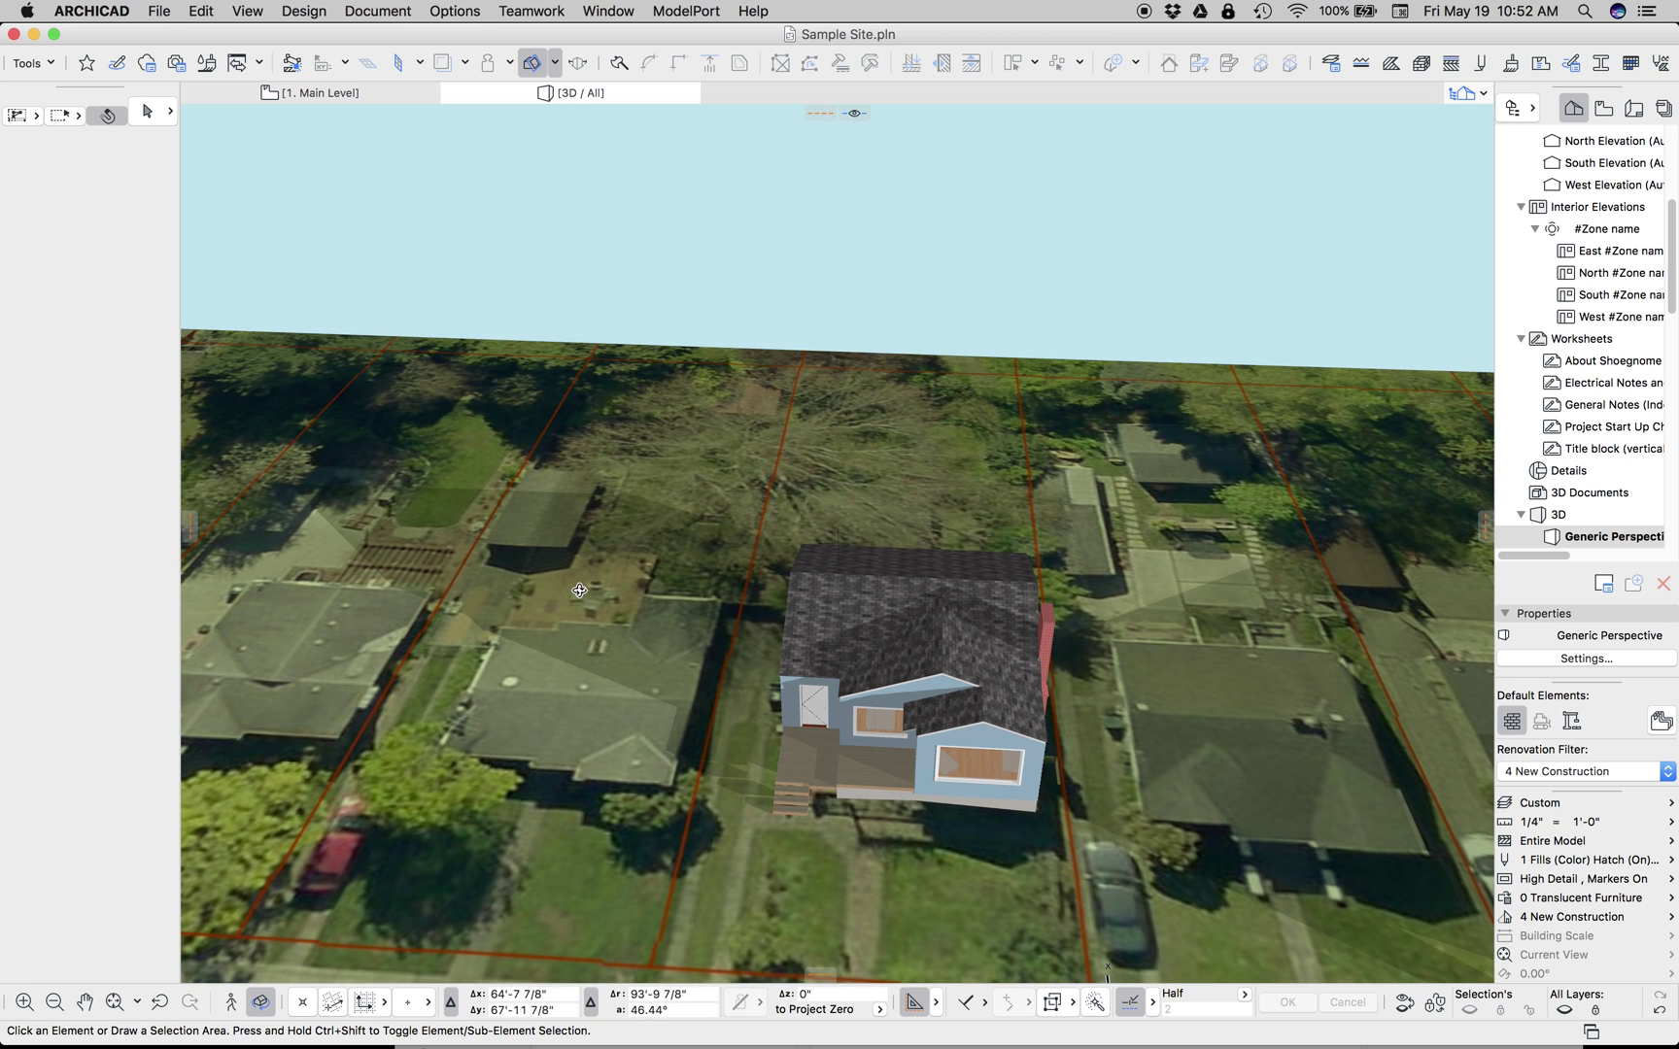
{"action": "key", "text": "Escape"}
- Open the detailed sun parameters from the 3D projection settings and move both dialogs clear of the house
{"action": "right_click", "coordinate": [948, 195]}
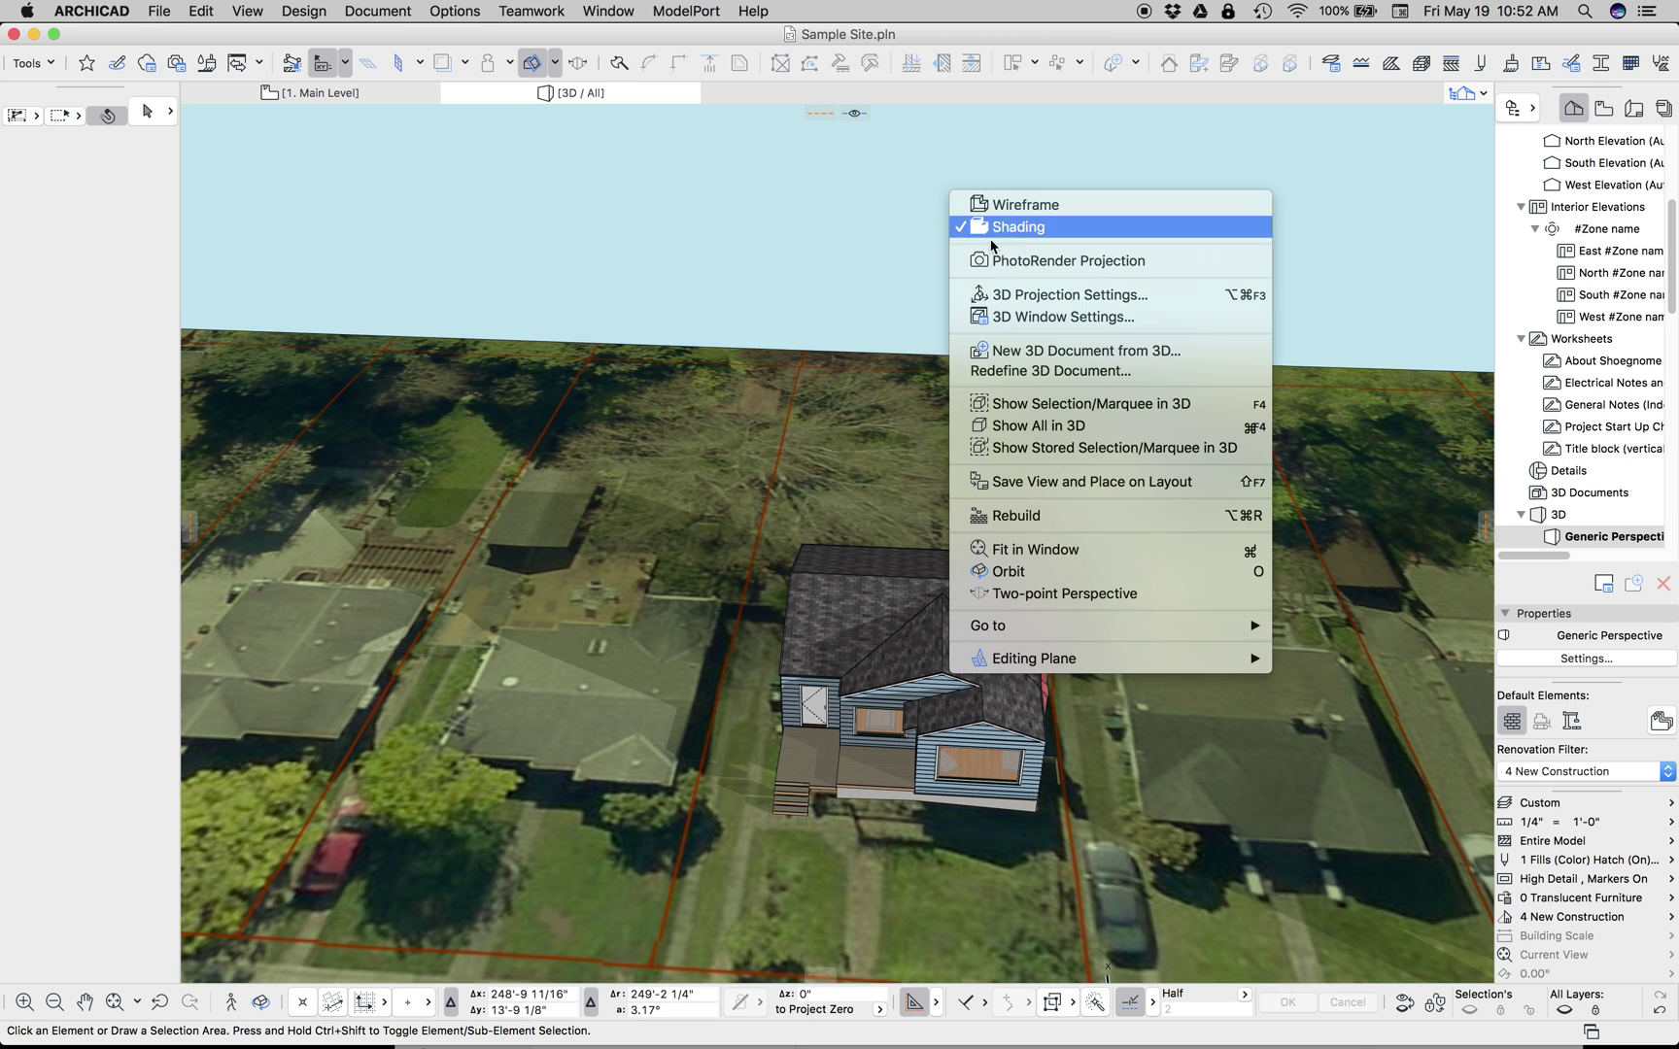
{"action": "left_click", "coordinate": [1040, 292]}
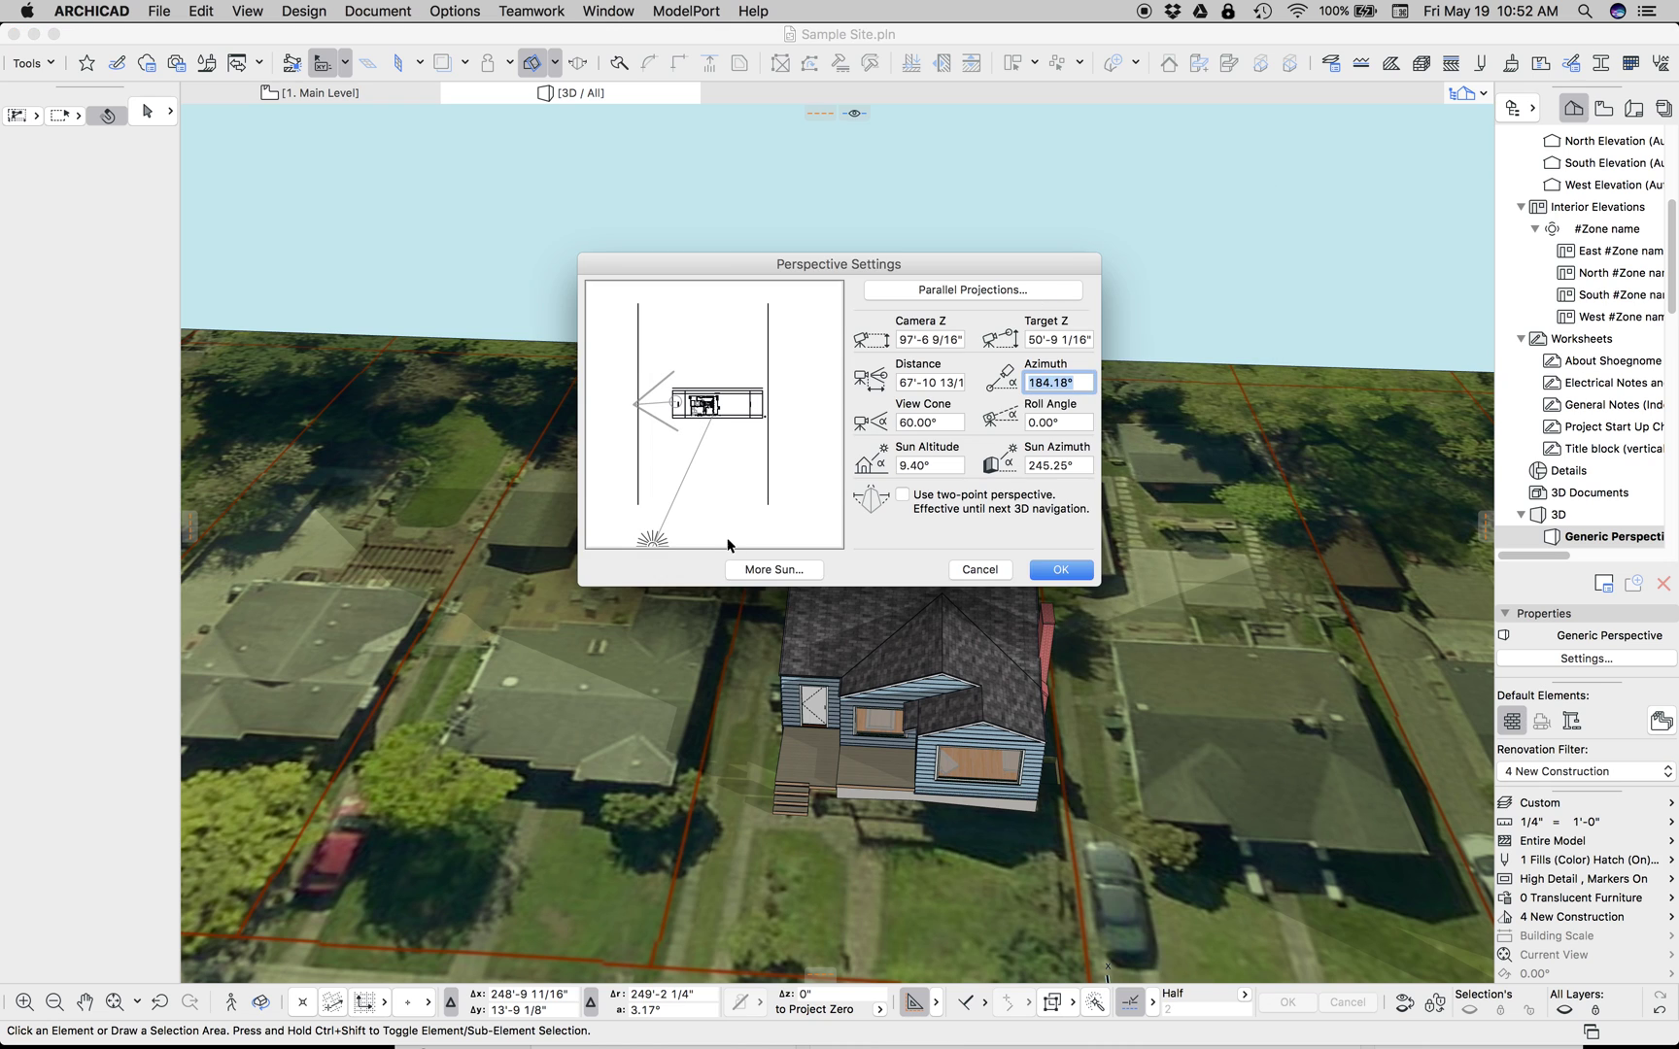
{"action": "left_click", "coordinate": [793, 568]}
{"action": "left_click", "coordinate": [669, 464]}
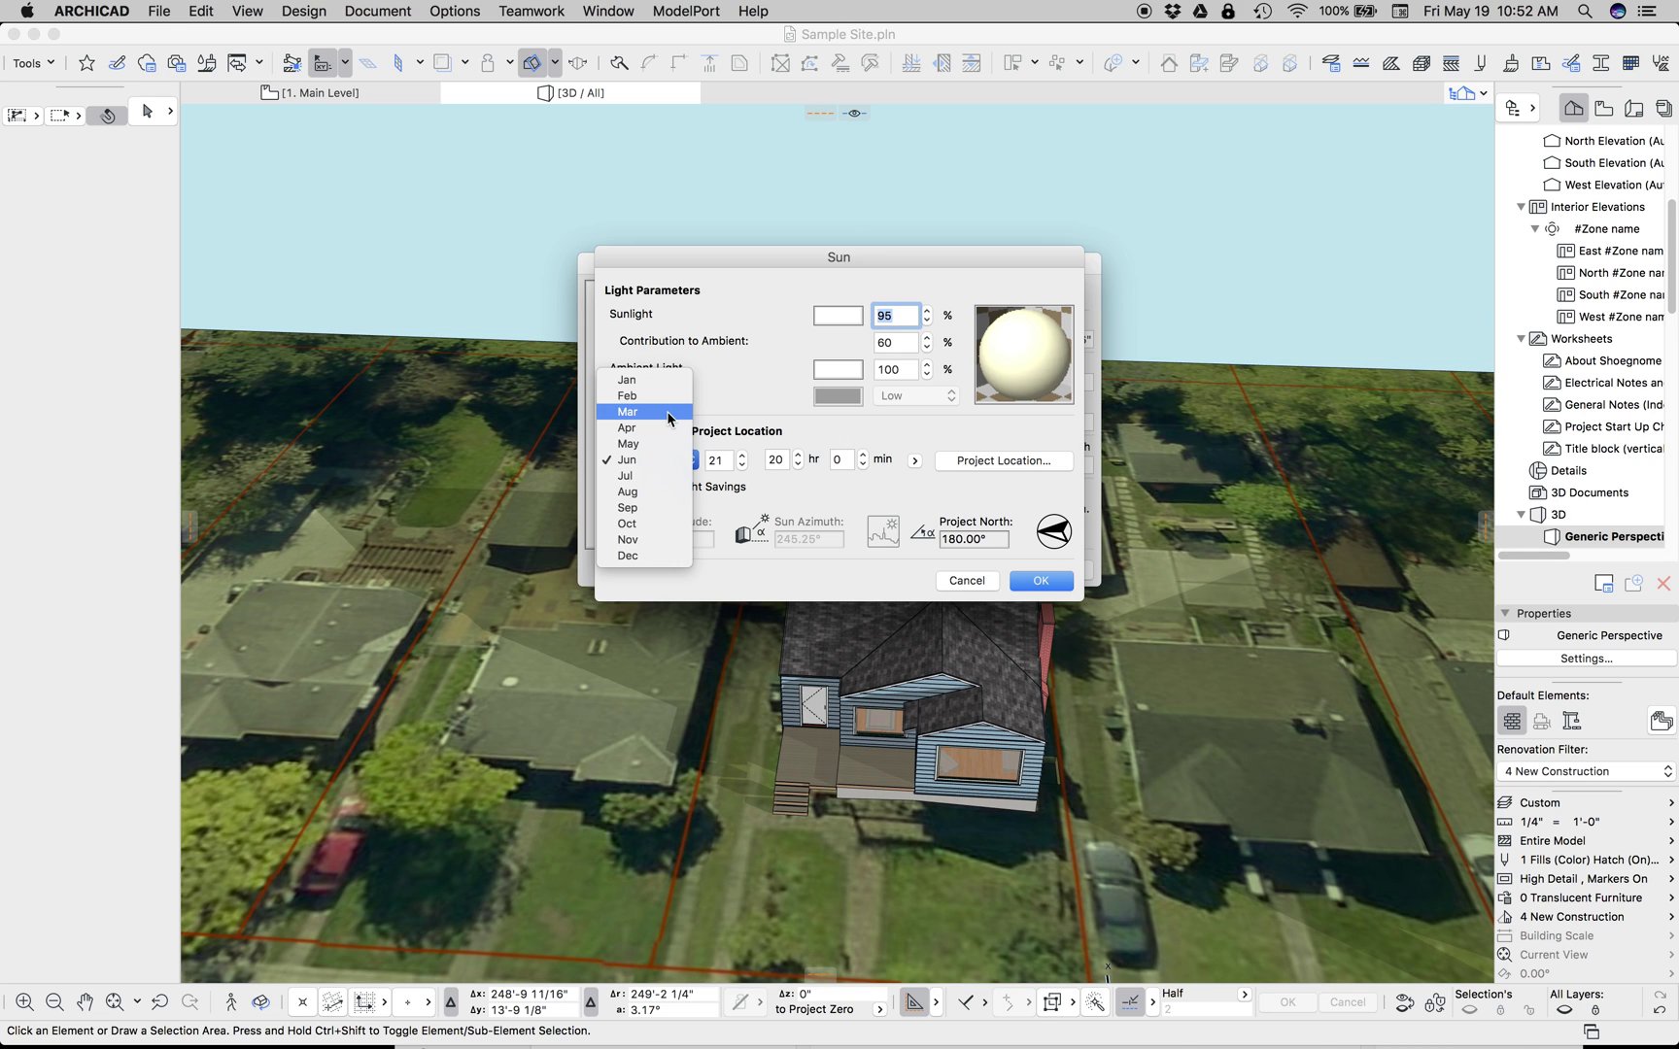
{"action": "left_click_drag", "start_coordinate": [762, 258], "coordinate": [1157, 519]}
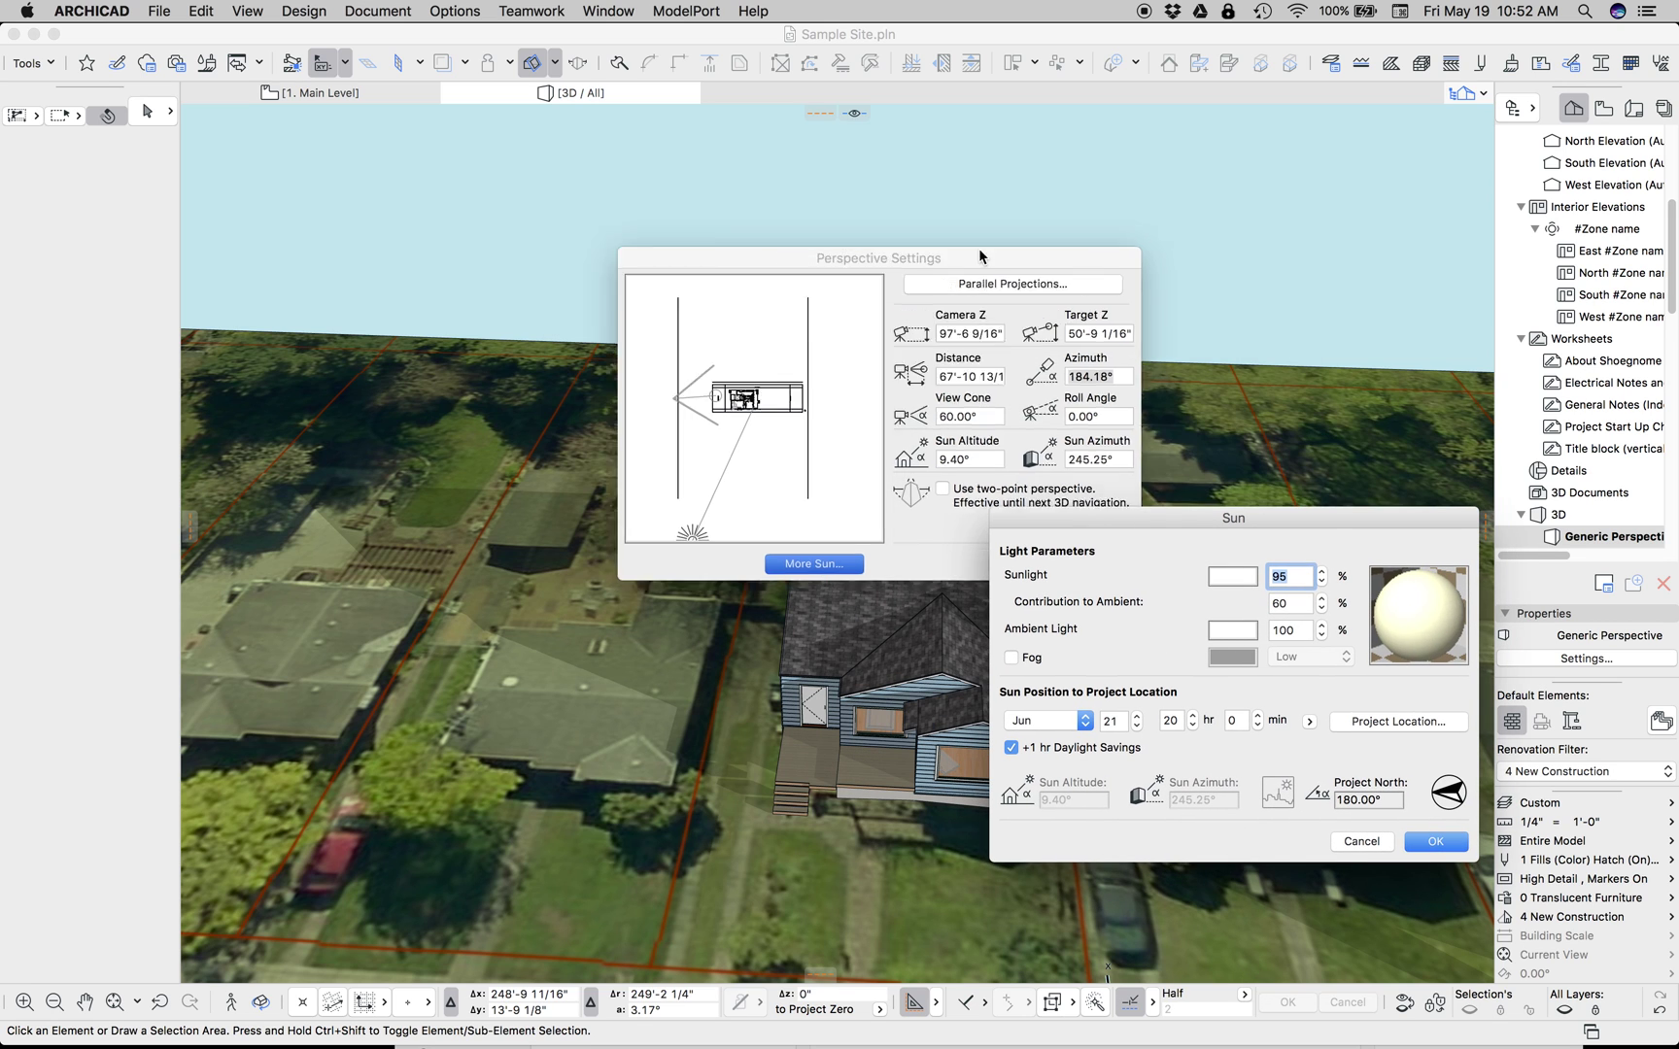
{"action": "left_click_drag", "start_coordinate": [979, 256], "coordinate": [1330, 145]}
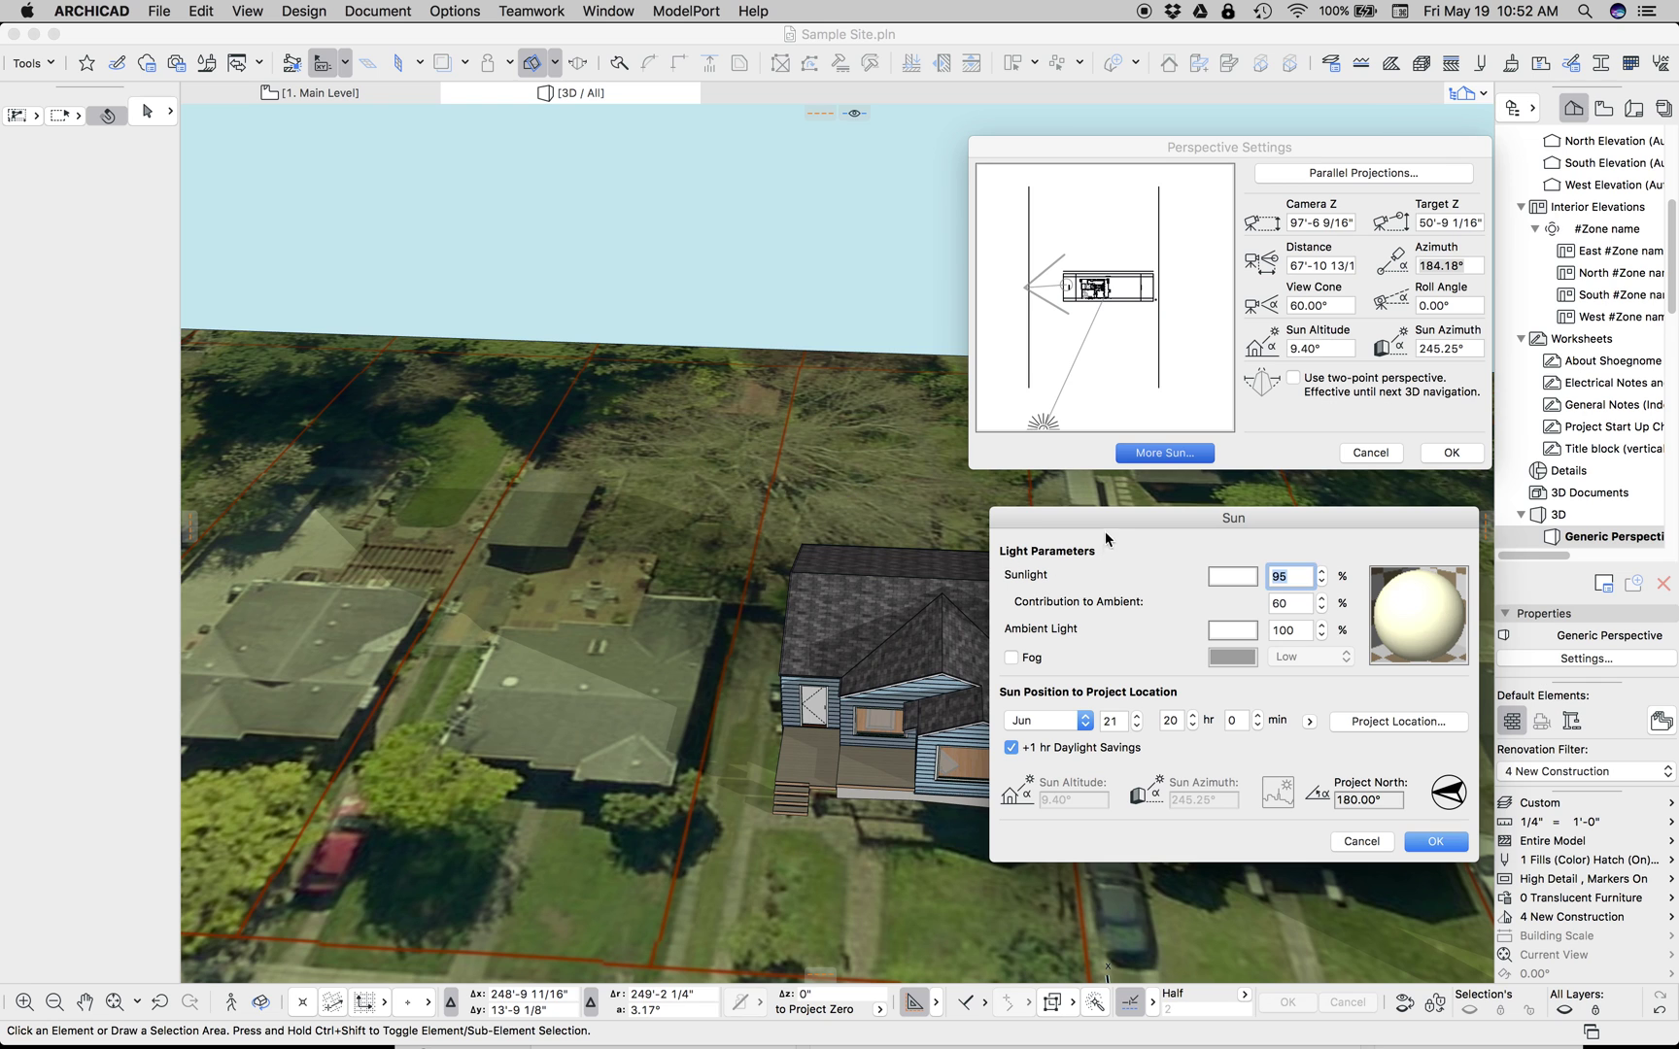
{"action": "left_click_drag", "start_coordinate": [1105, 533], "coordinate": [430, 391]}
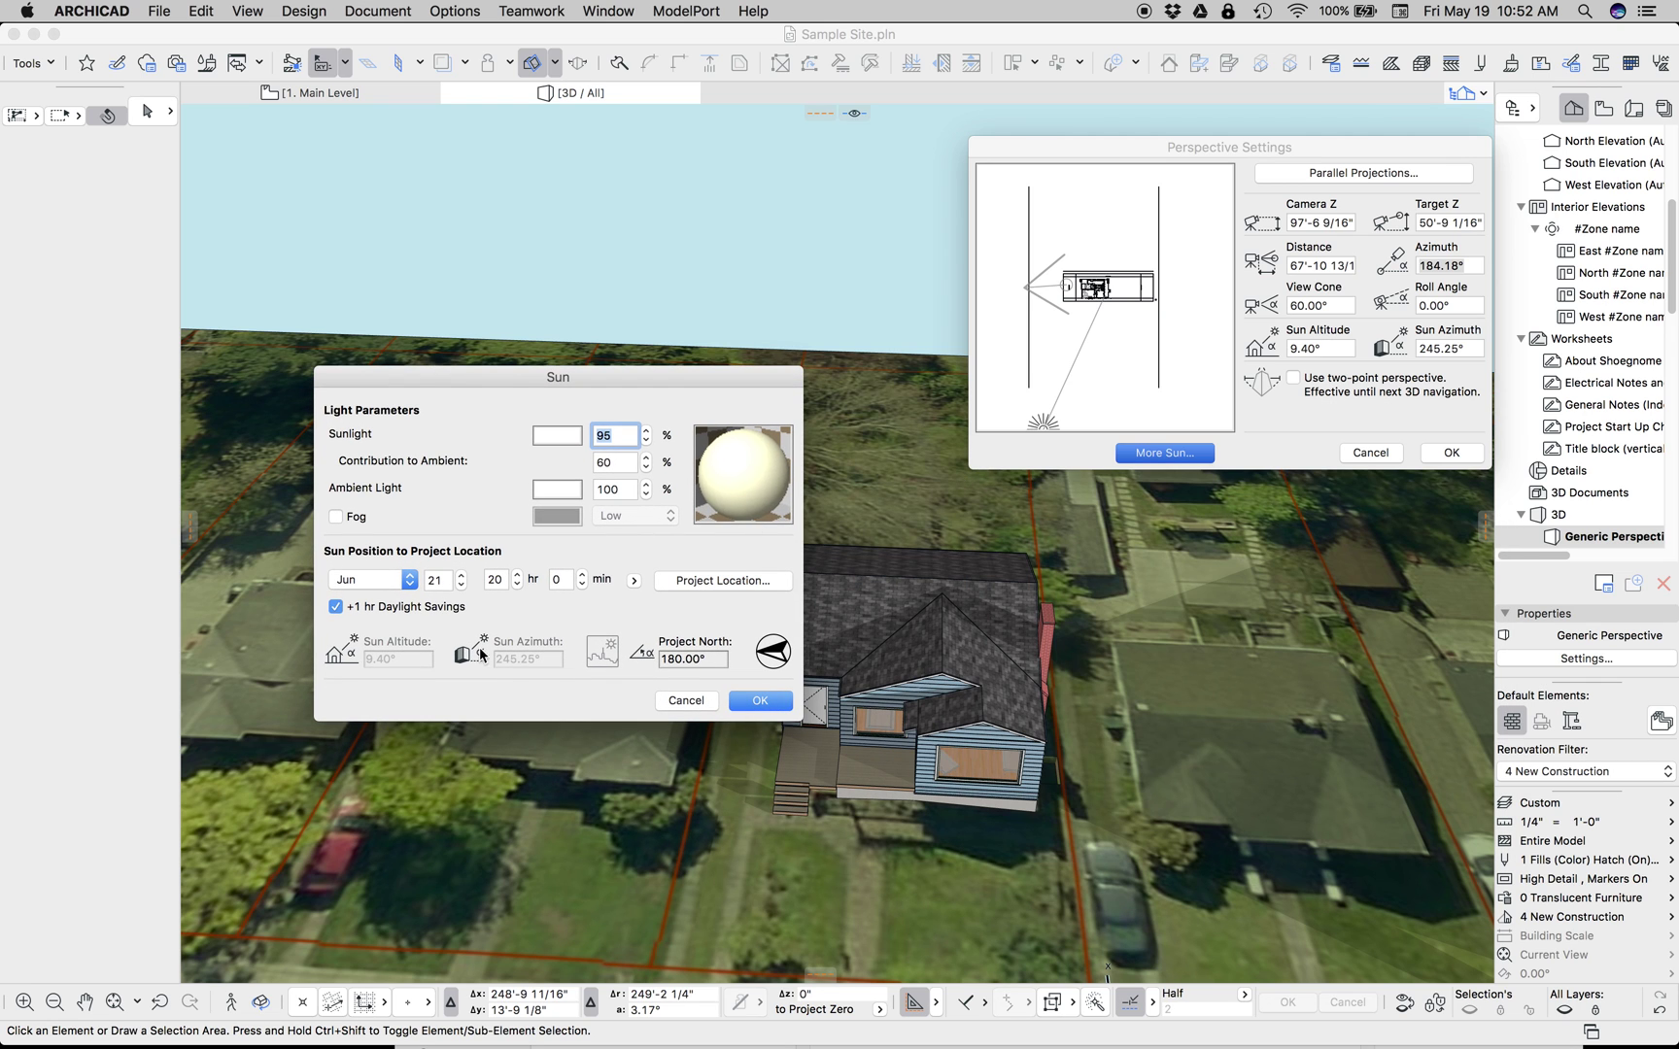
- Set the sun position date to April 25
{"action": "left_click", "coordinate": [372, 579]}
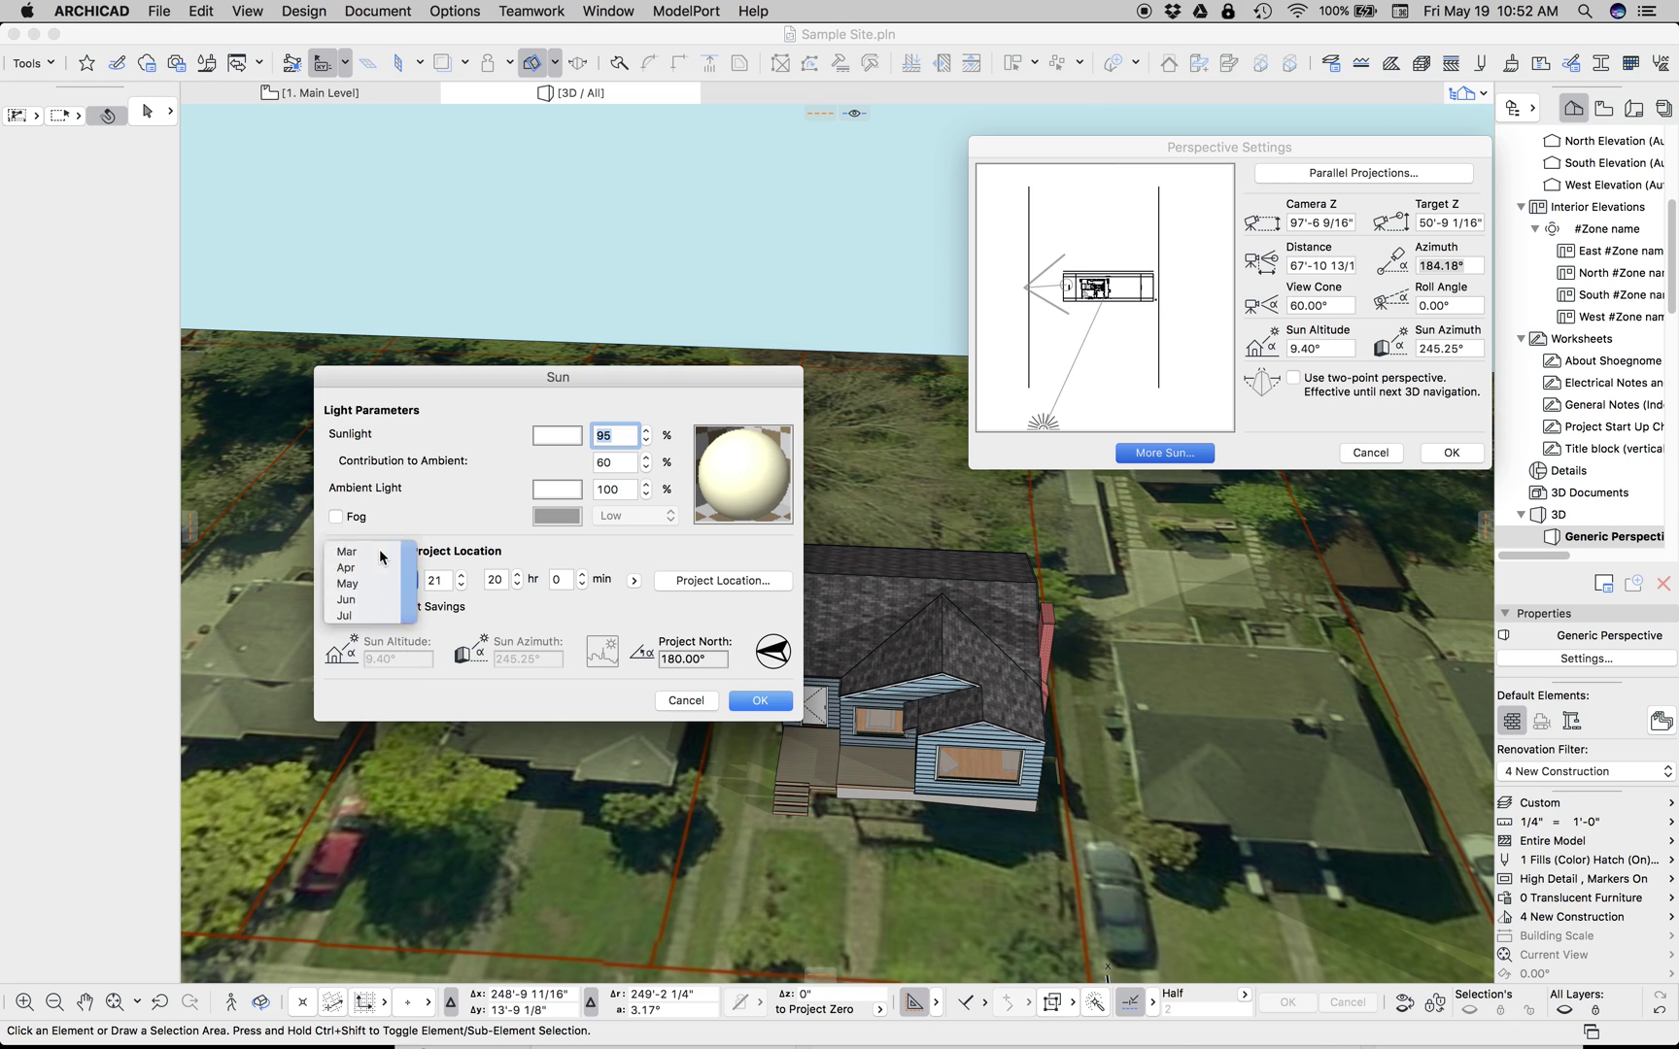
{"action": "left_click", "coordinate": [382, 568]}
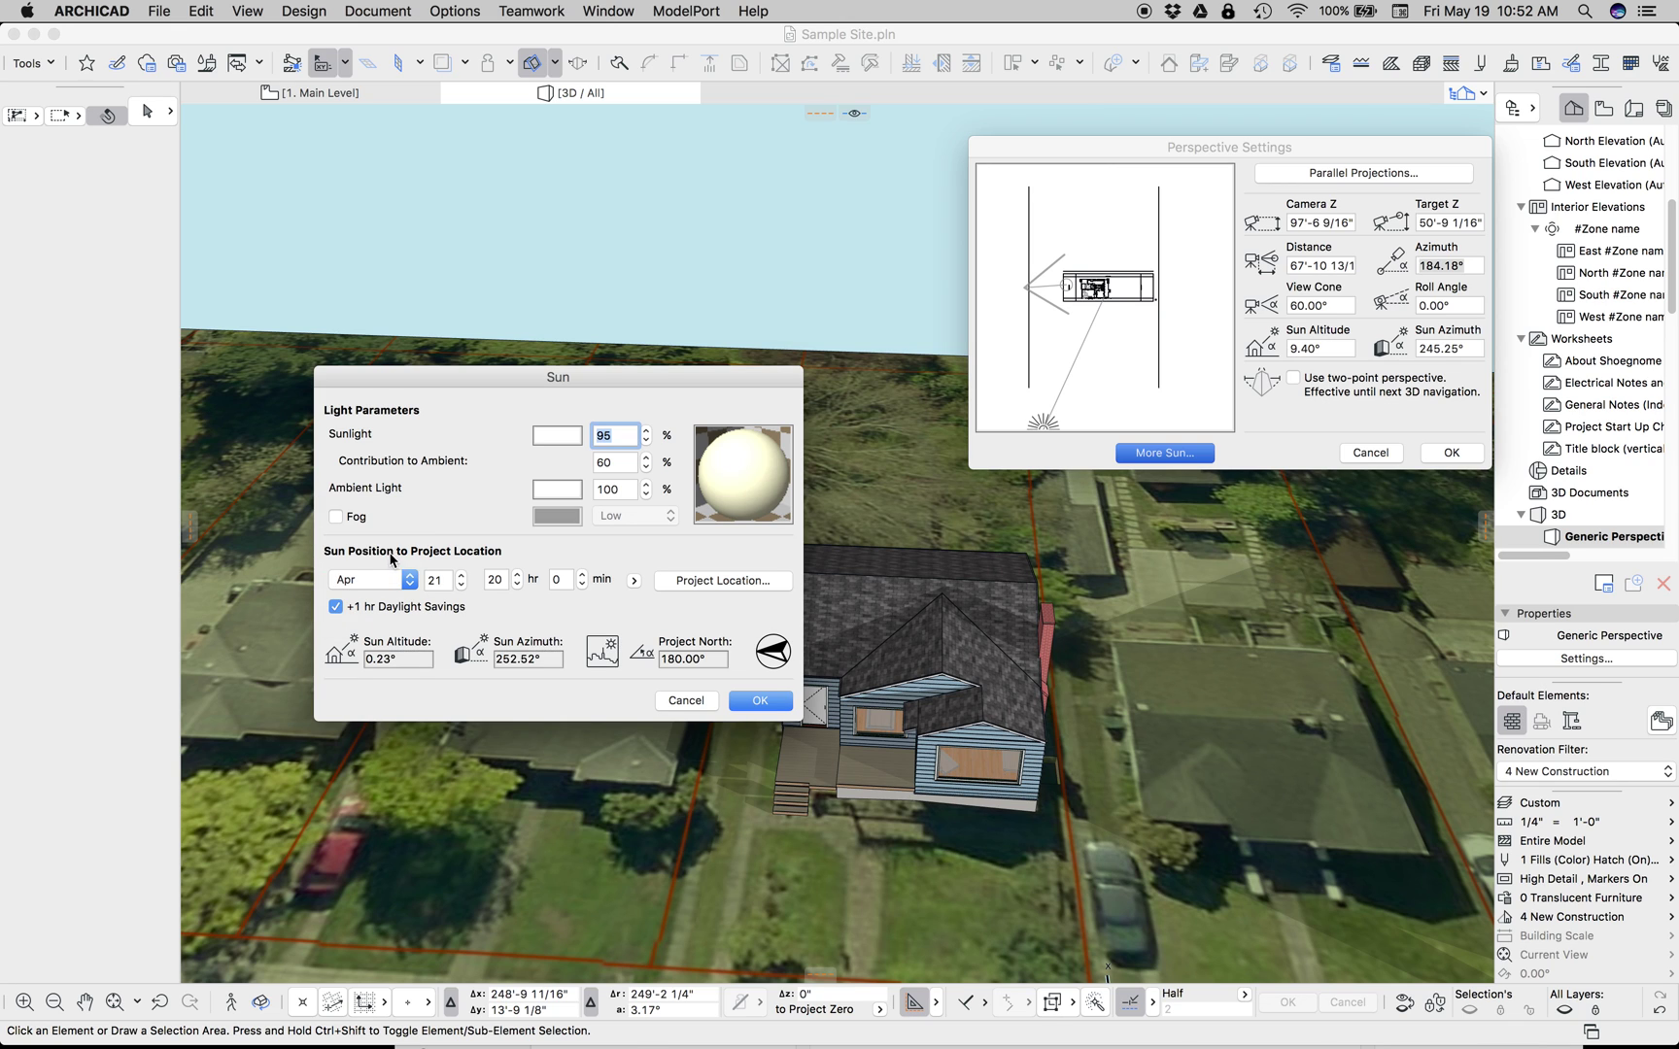
{"action": "left_click", "coordinate": [463, 575]}
{"action": "left_click", "coordinate": [463, 575]}
{"action": "left_click", "coordinate": [463, 575]}
{"action": "left_click", "coordinate": [462, 575]}
- Set the sun time to 11 hr 30 min, apply the sun and perspective settings, and check the house's shadow against the photo
{"action": "double_click", "coordinate": [493, 581]}
{"action": "type", "text": "11"}
{"action": "key", "text": "Tab"}
{"action": "type", "text": "30"}
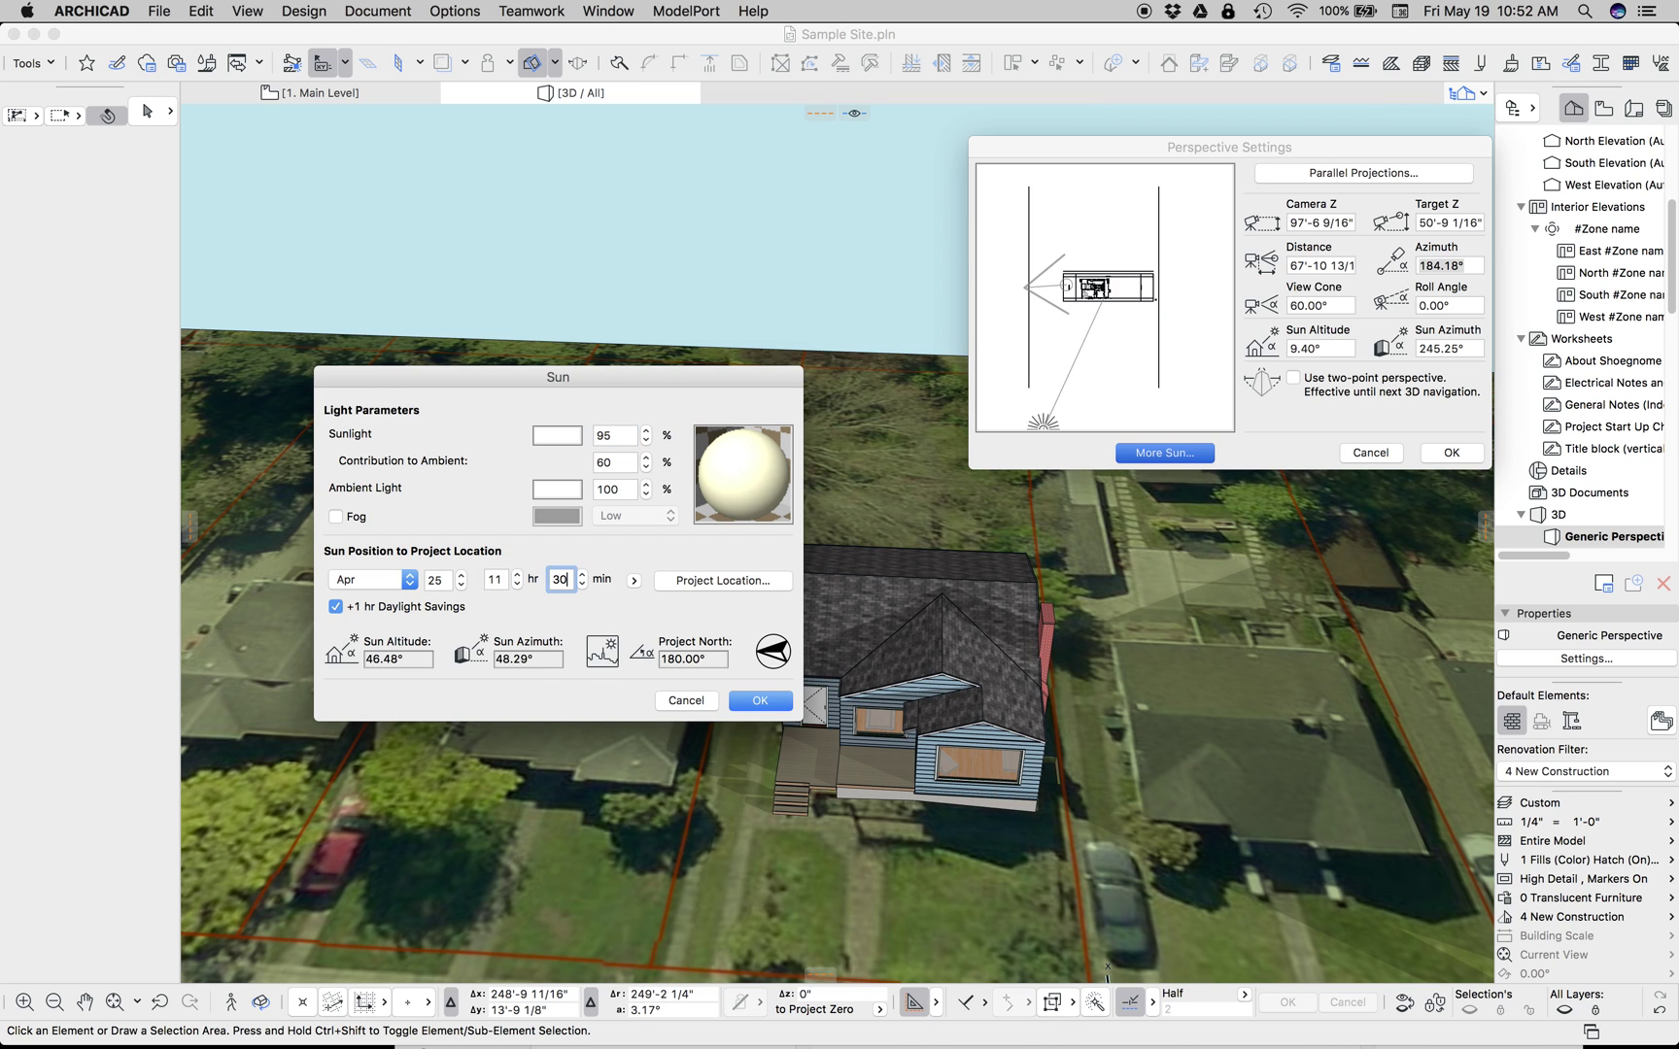
{"action": "key", "text": "Tab"}
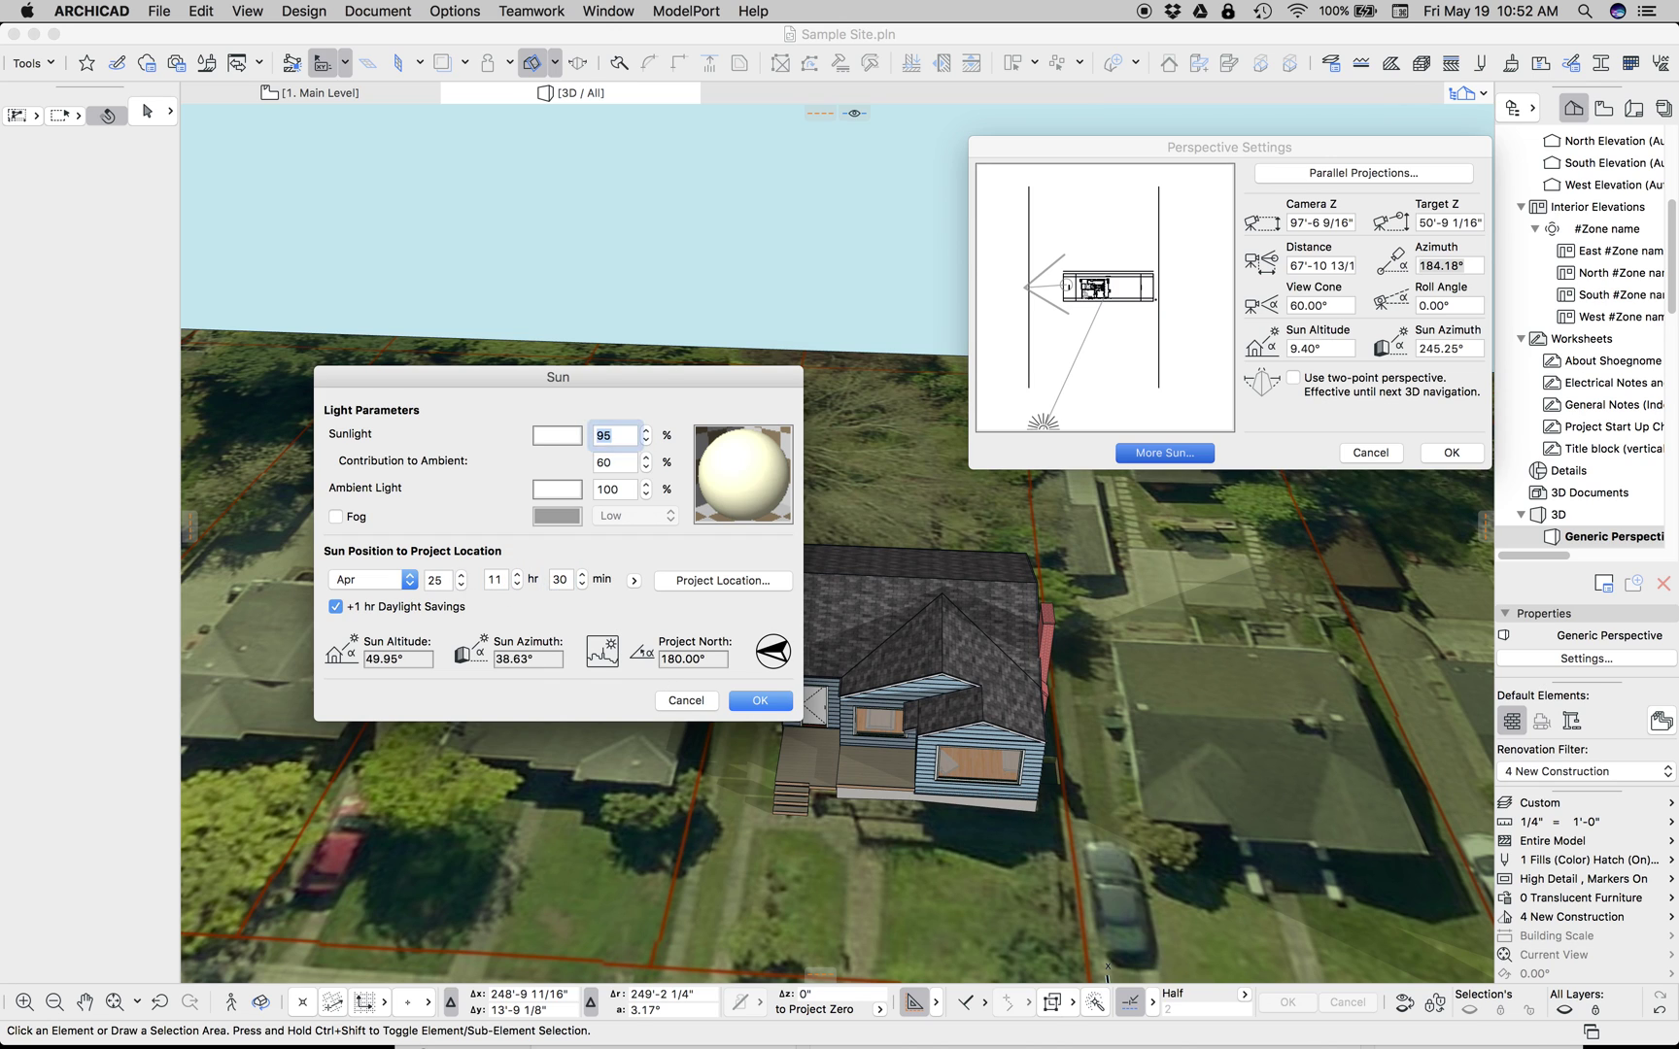
{"action": "left_click", "coordinate": [759, 702]}
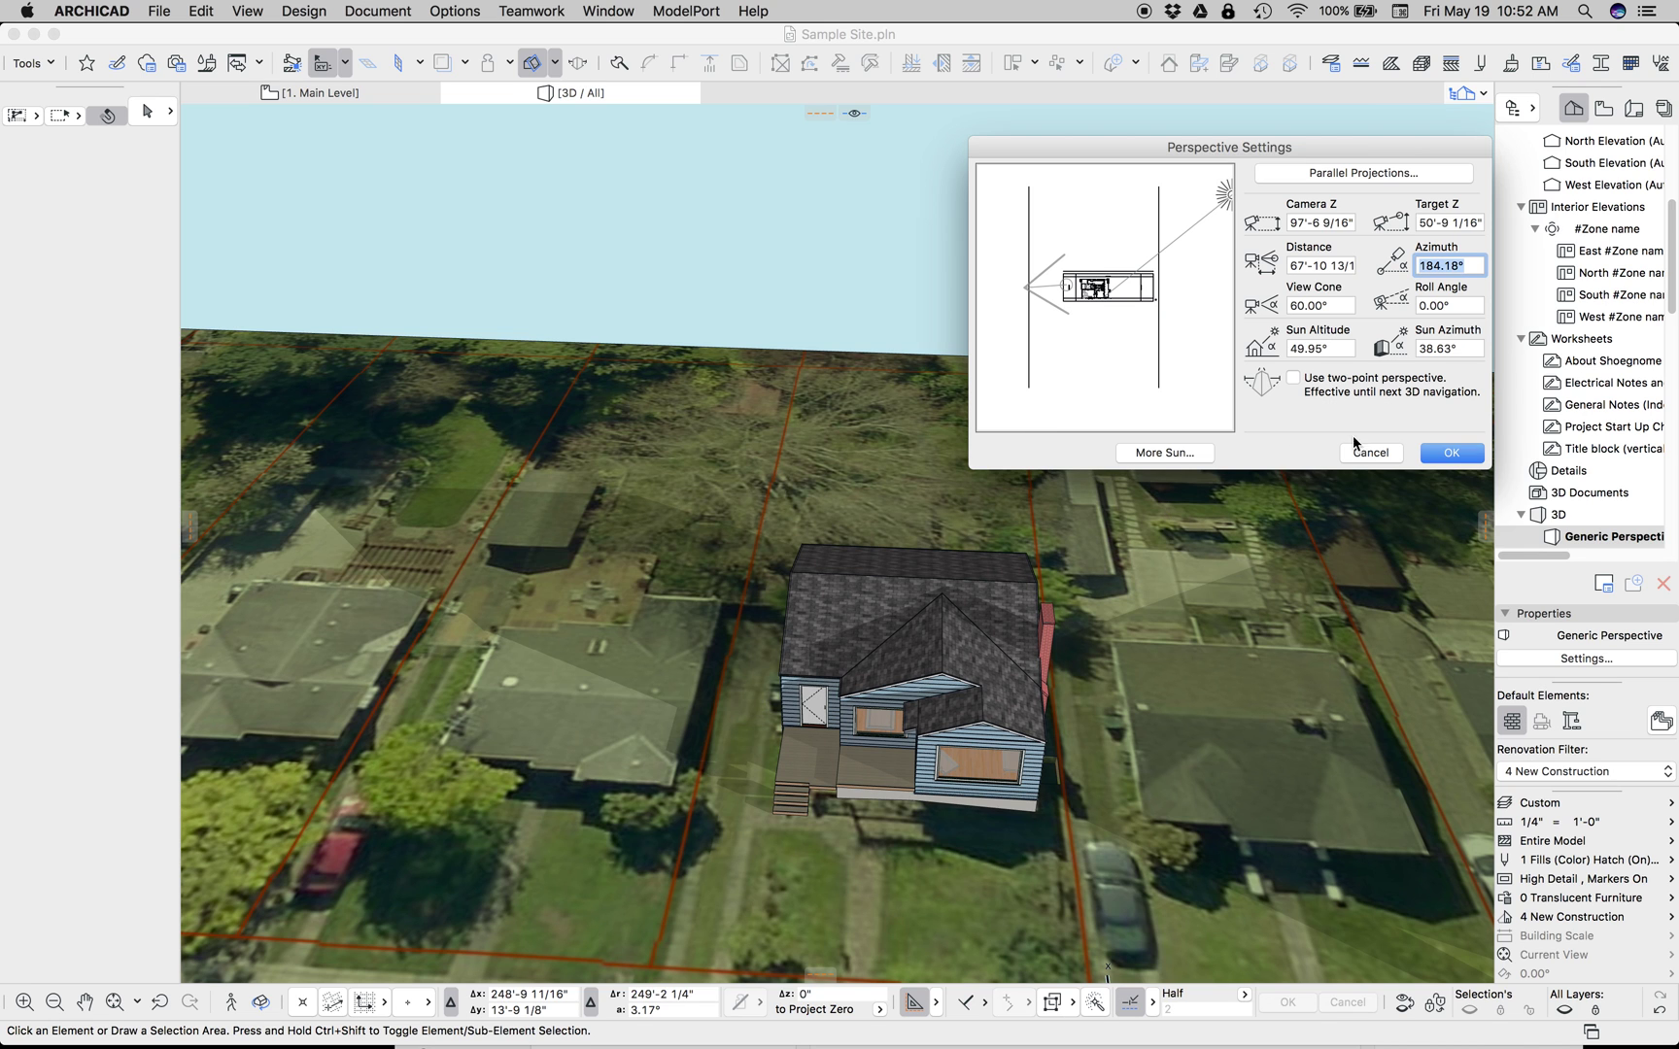
{"action": "left_click", "coordinate": [1465, 453]}
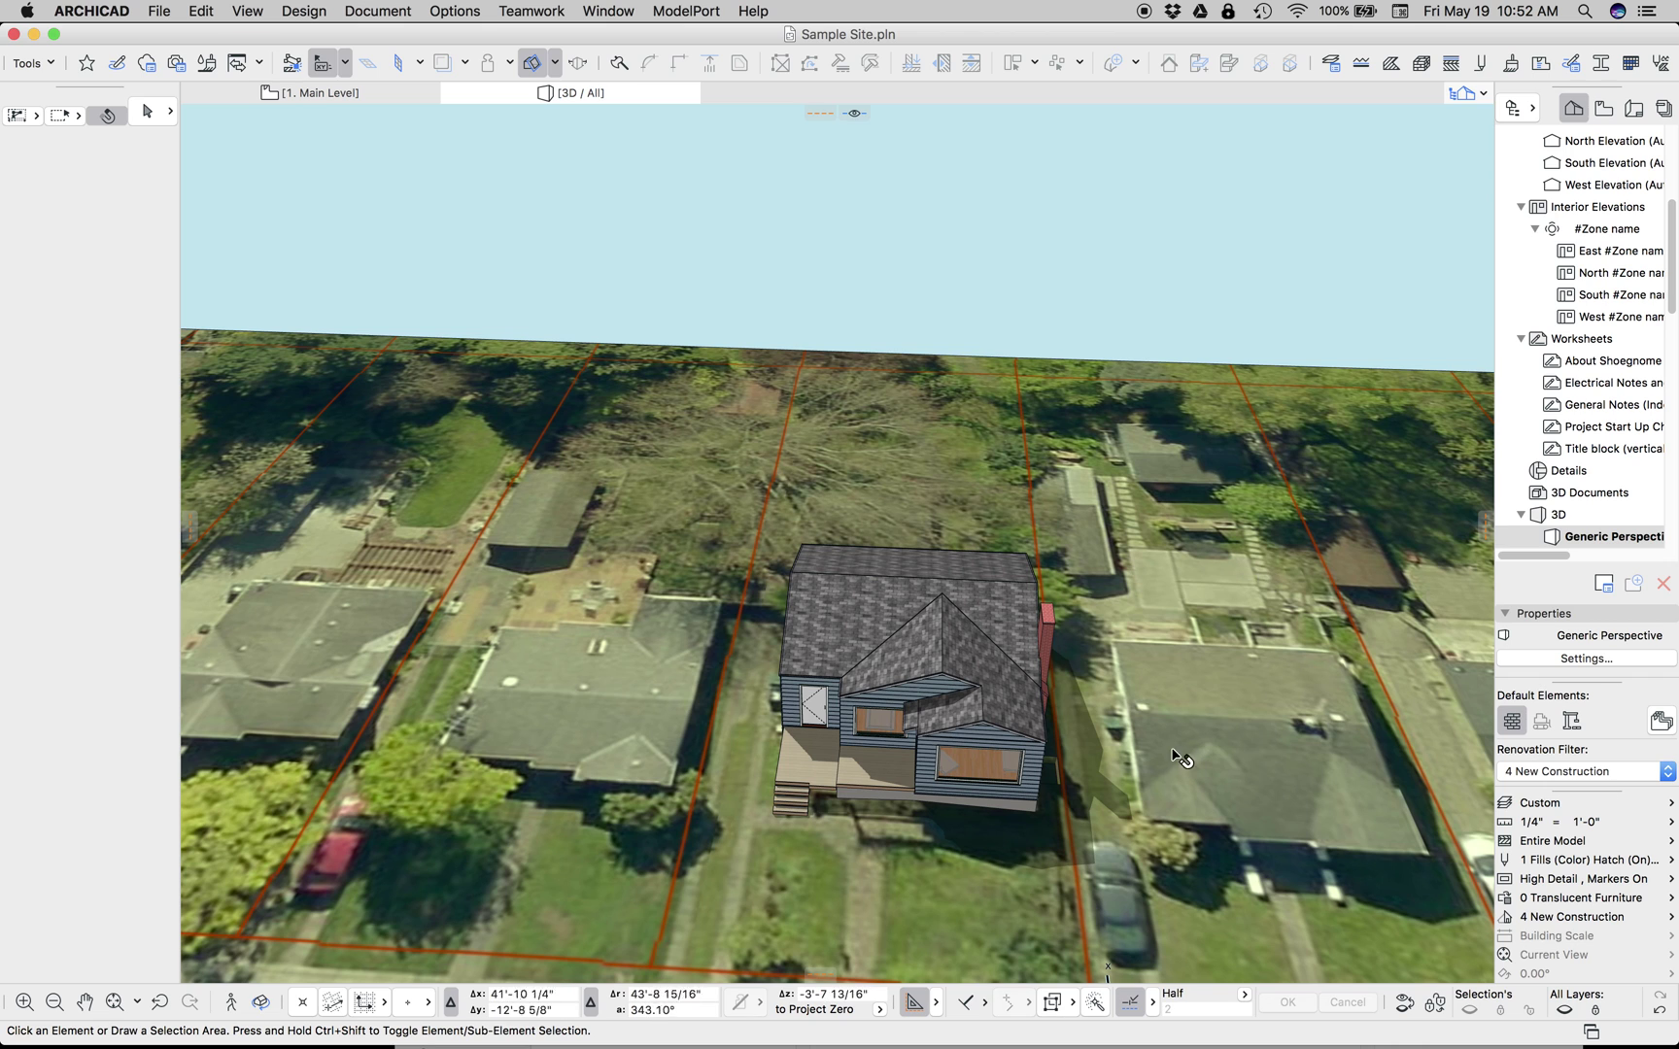
{"action": "key", "text": "o"}
{"action": "left_click_drag", "start_coordinate": [1163, 745], "coordinate": [773, 660]}
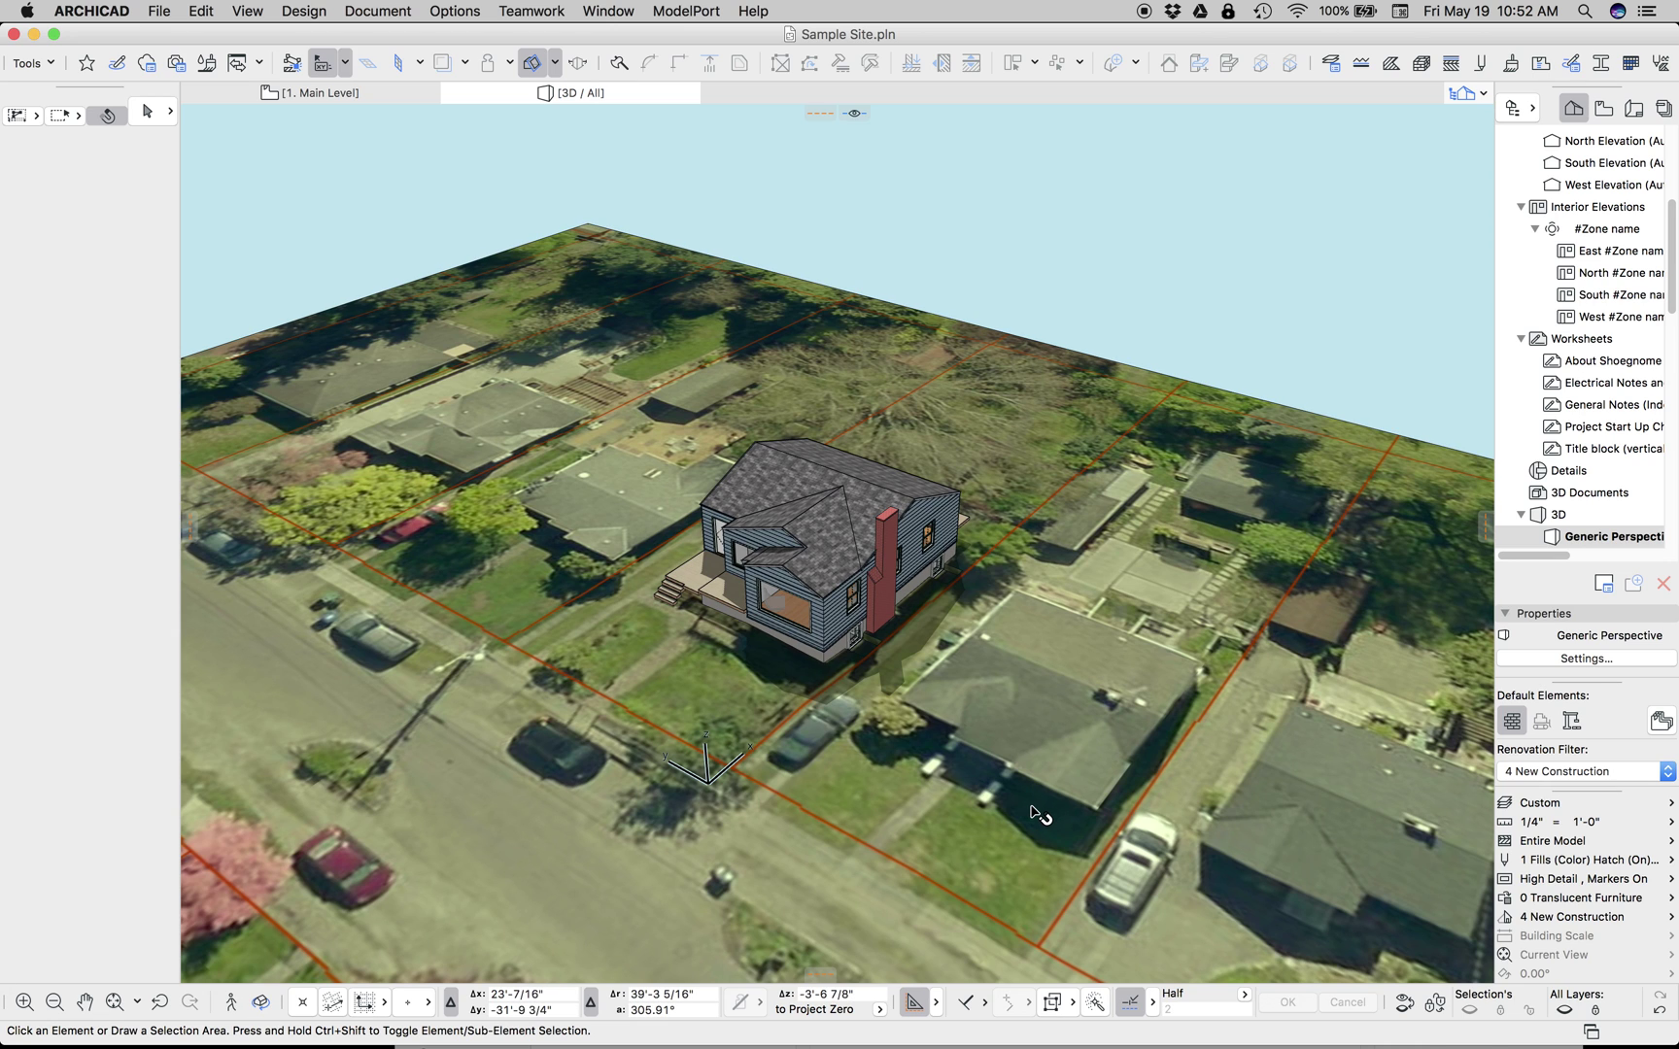
- Switch the Site Image surface to the CineRender by MAXON engine and update its CineRender settings from the internal ones
{"action": "mouse_move", "coordinate": [1105, 1045]}
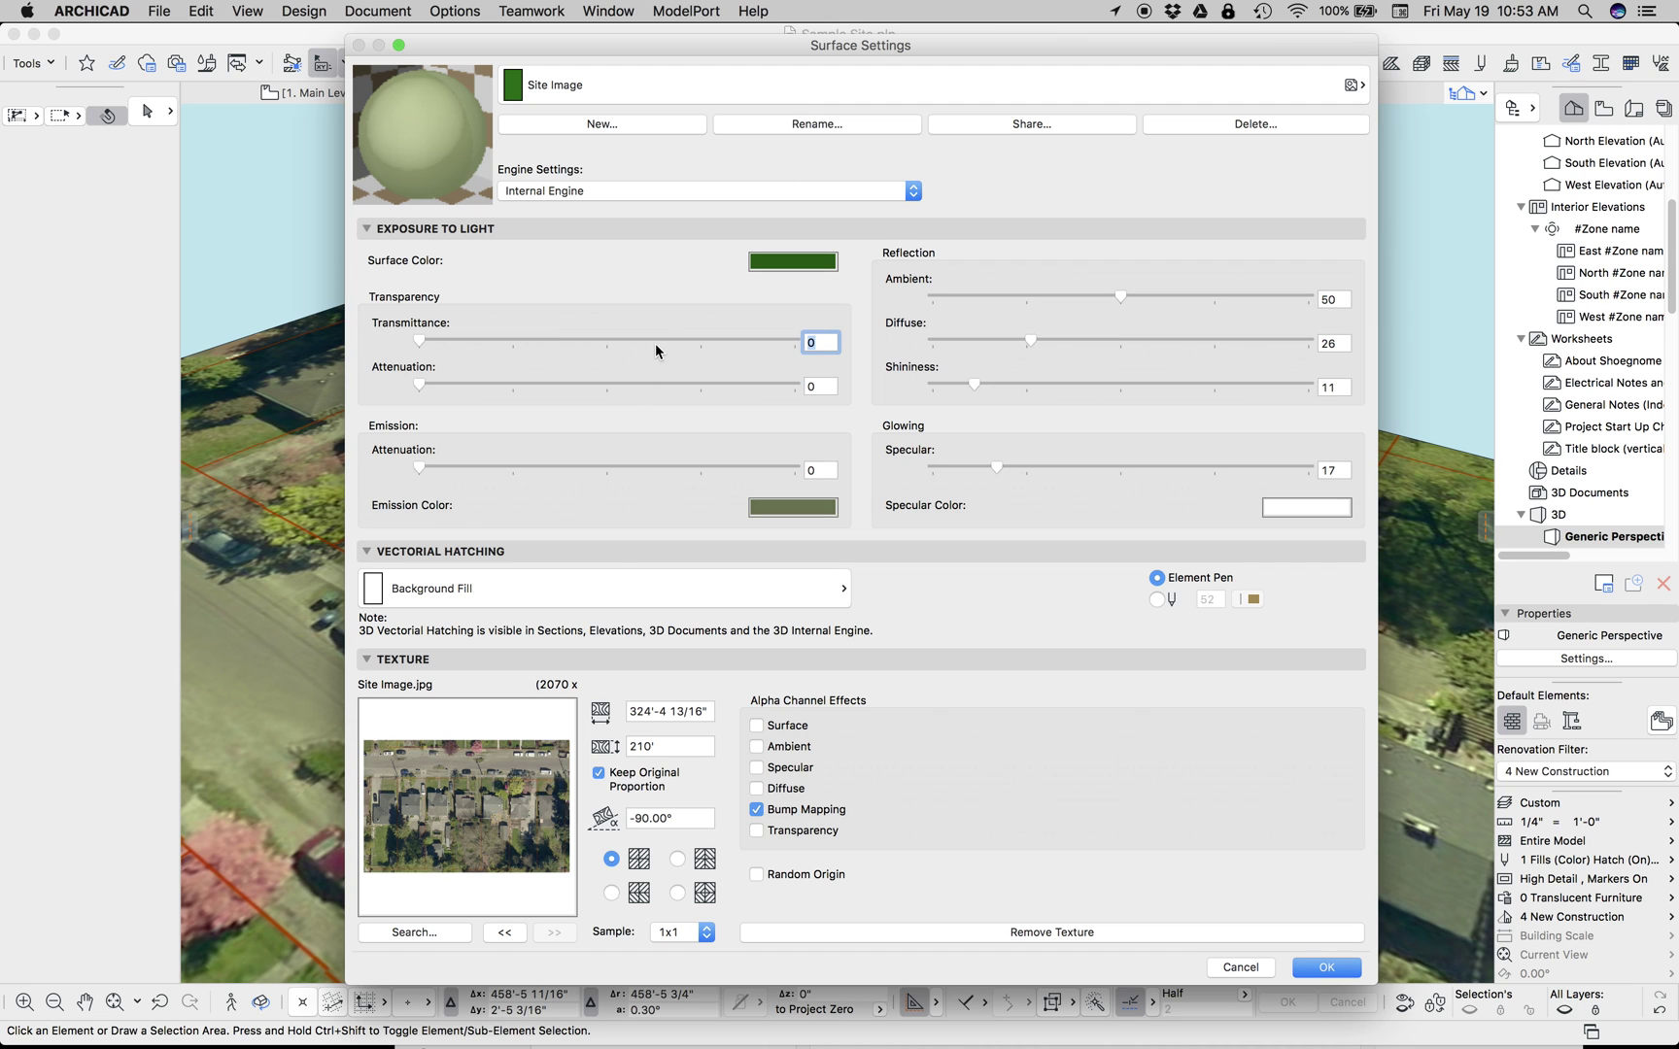
{"action": "left_click", "coordinate": [637, 191]}
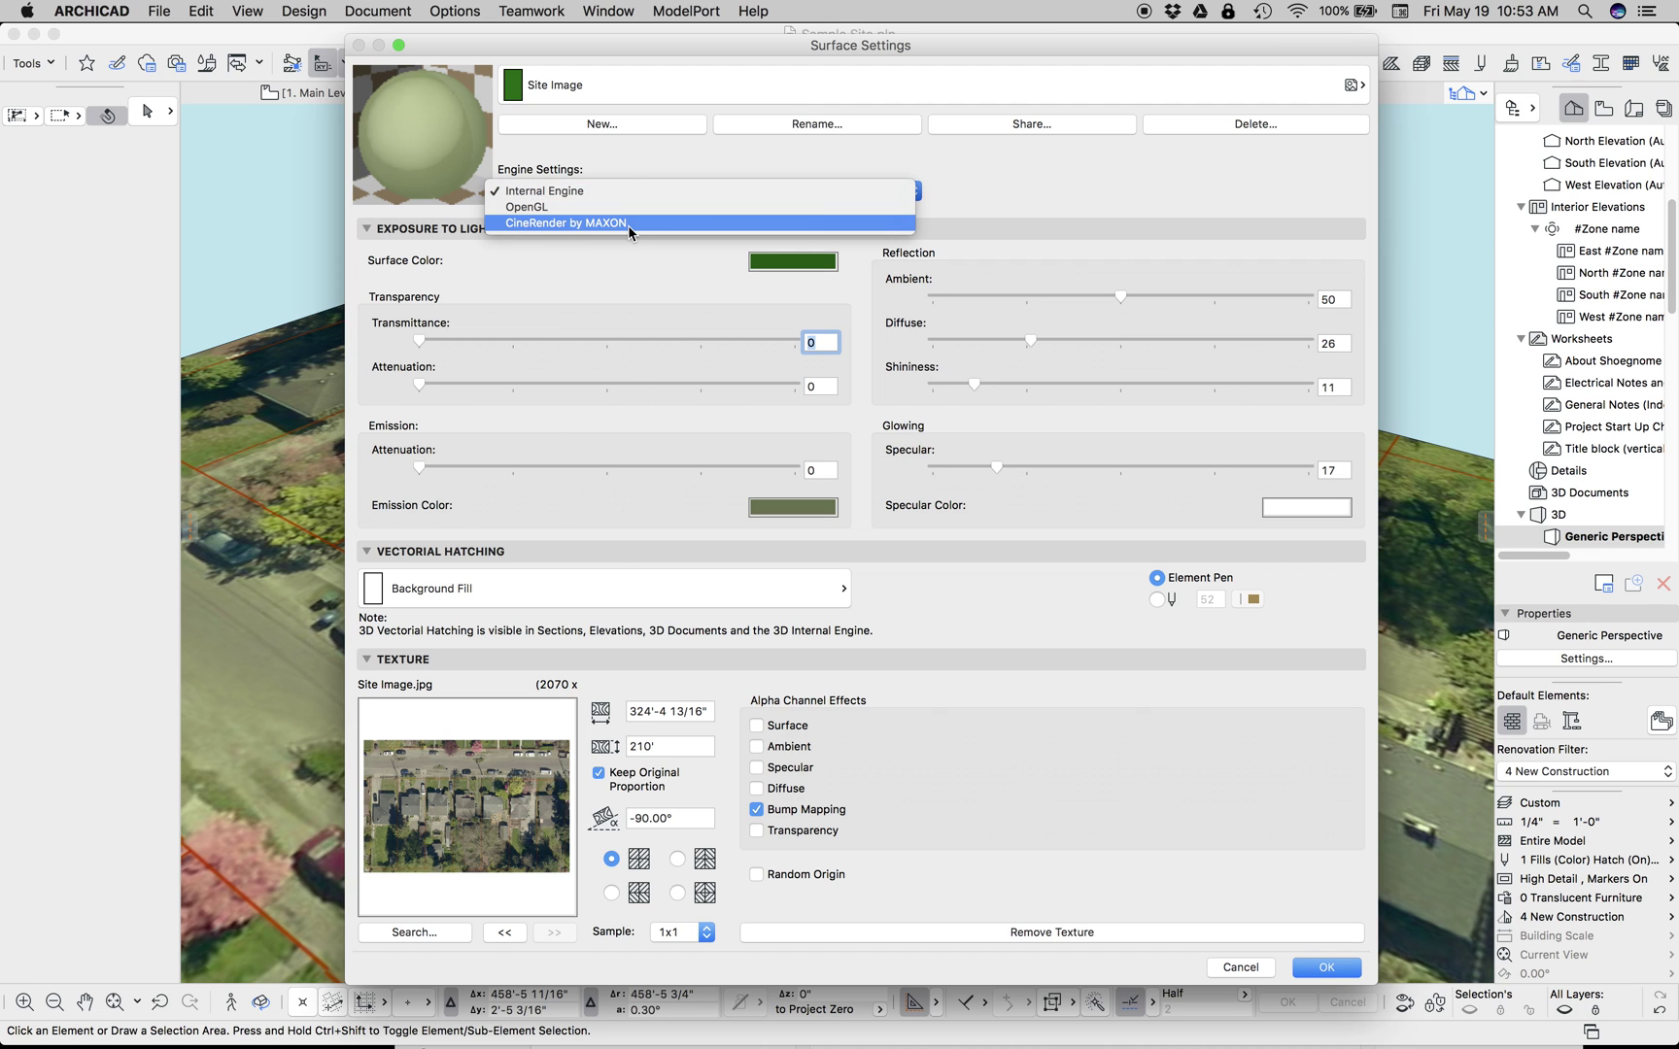
{"action": "left_click", "coordinate": [628, 226]}
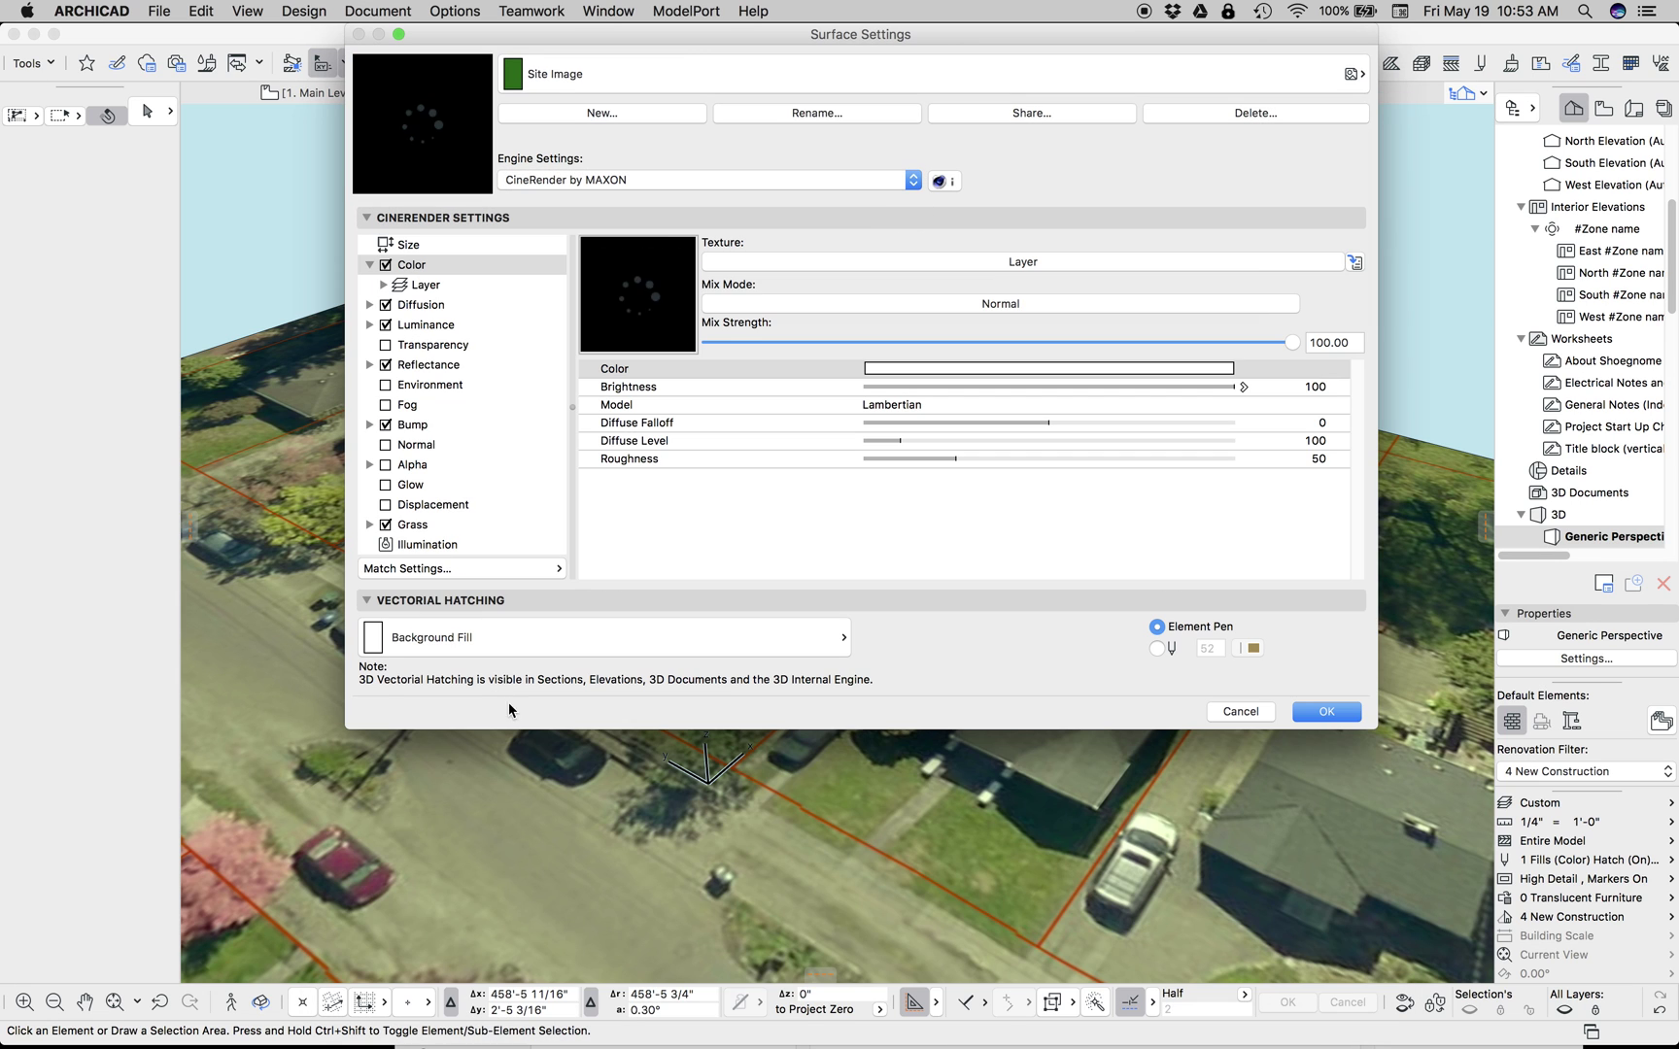
{"action": "left_click", "coordinate": [495, 568]}
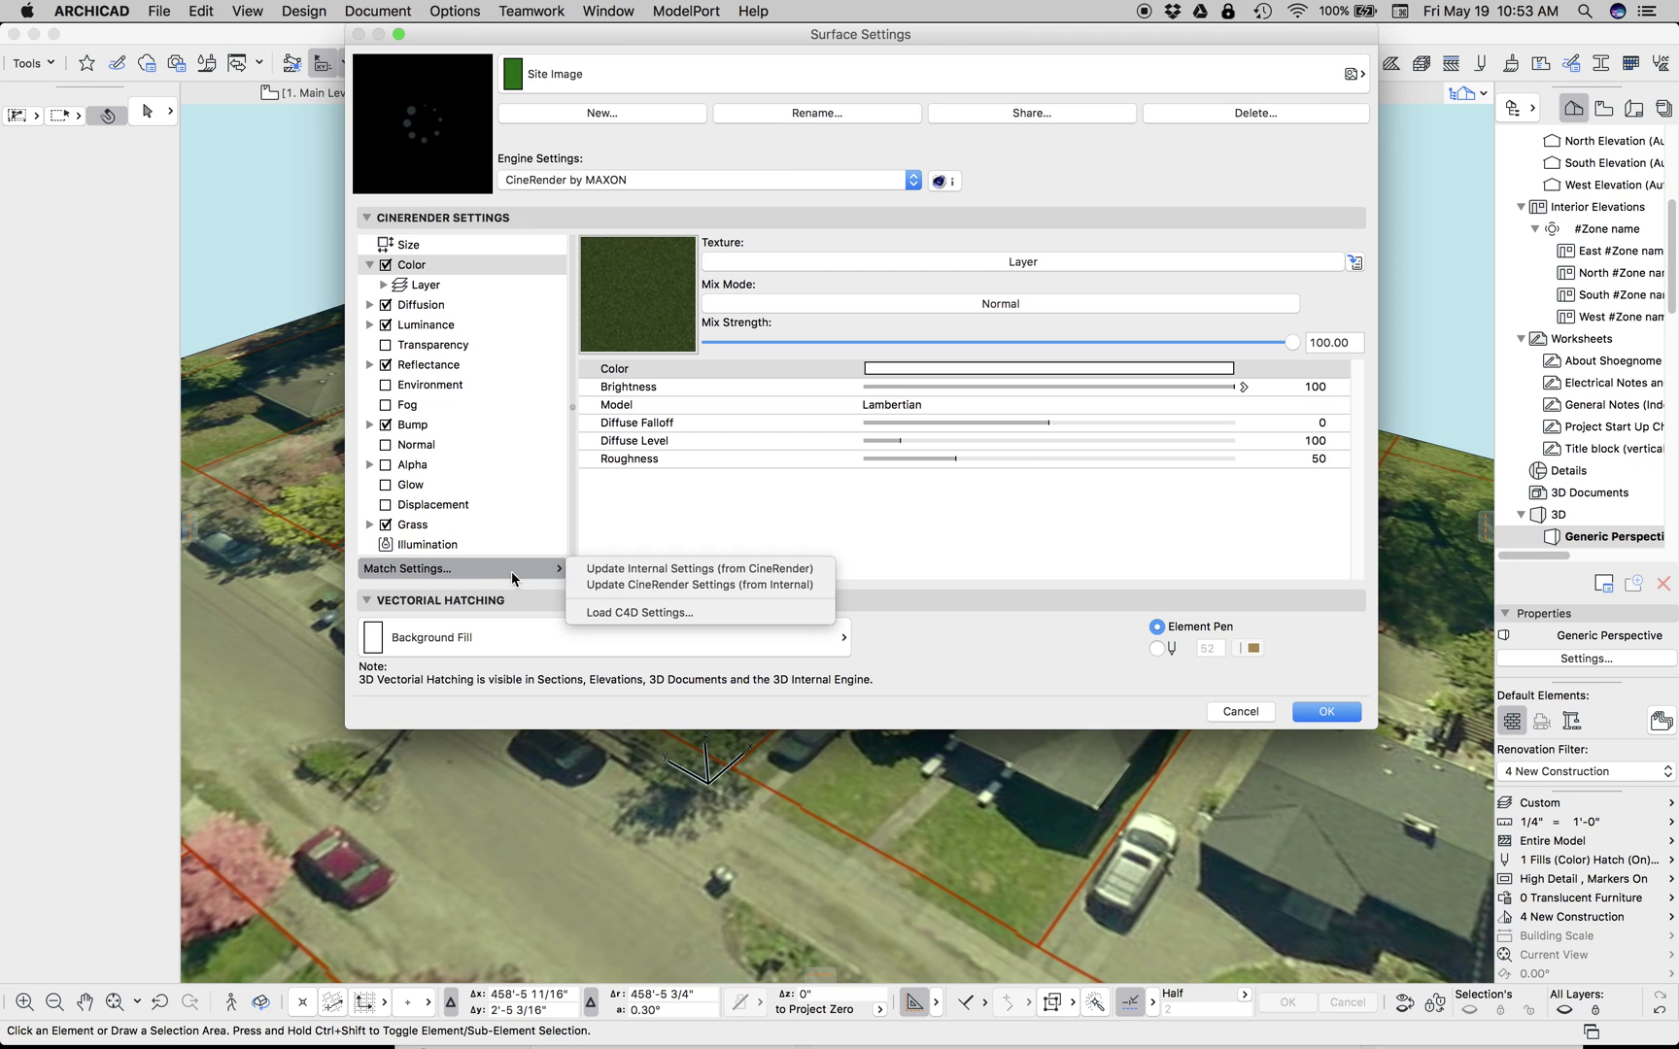
{"action": "left_click", "coordinate": [623, 586]}
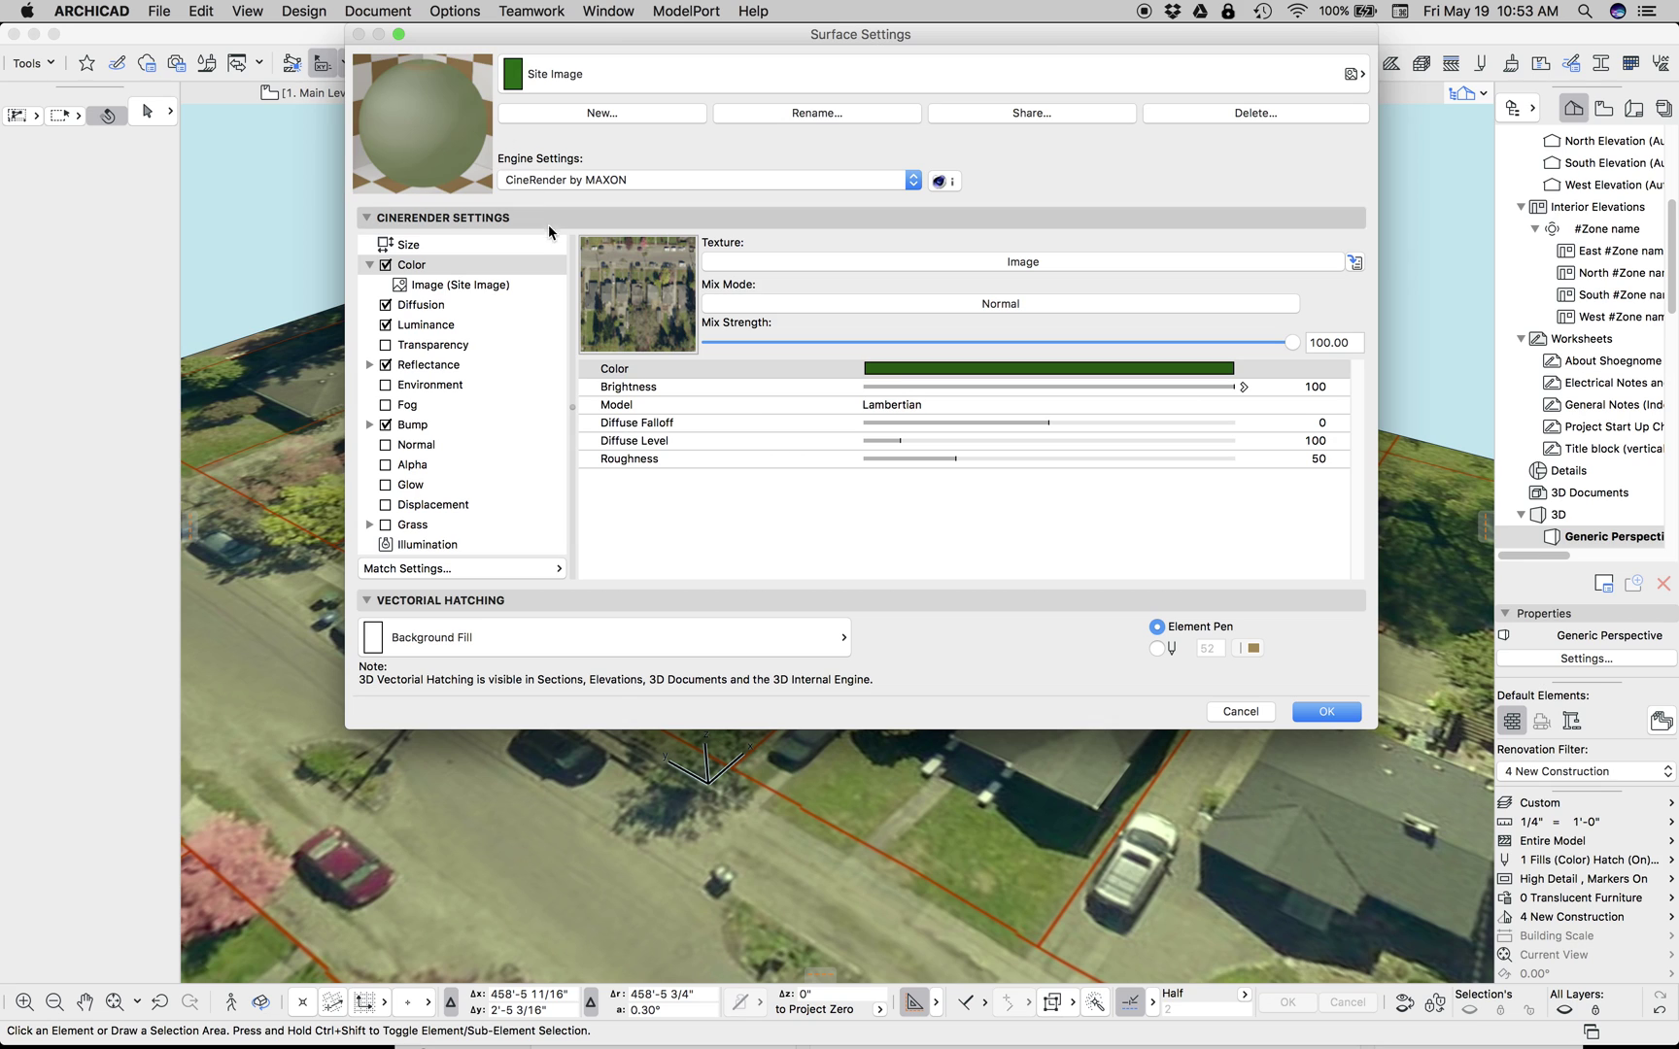
- Check the site image in the surface's CineRender Color channel and accept the surface settings
{"action": "left_click", "coordinate": [494, 286]}
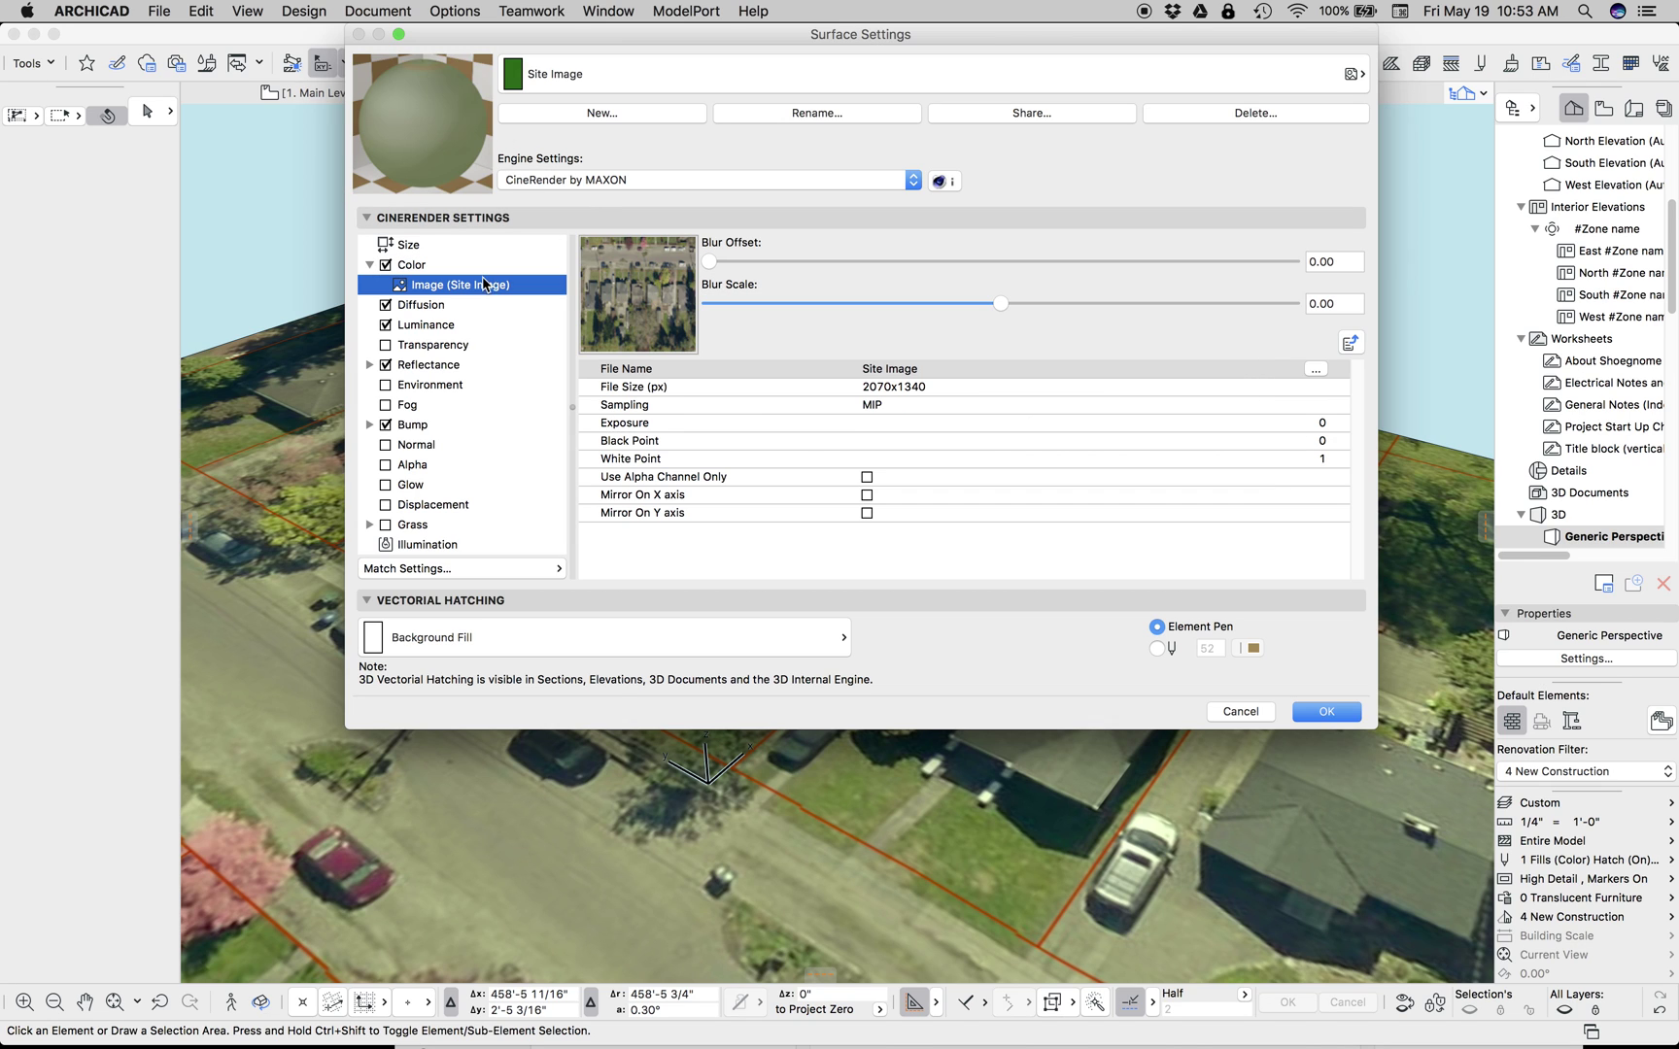
{"action": "left_click", "coordinate": [442, 271]}
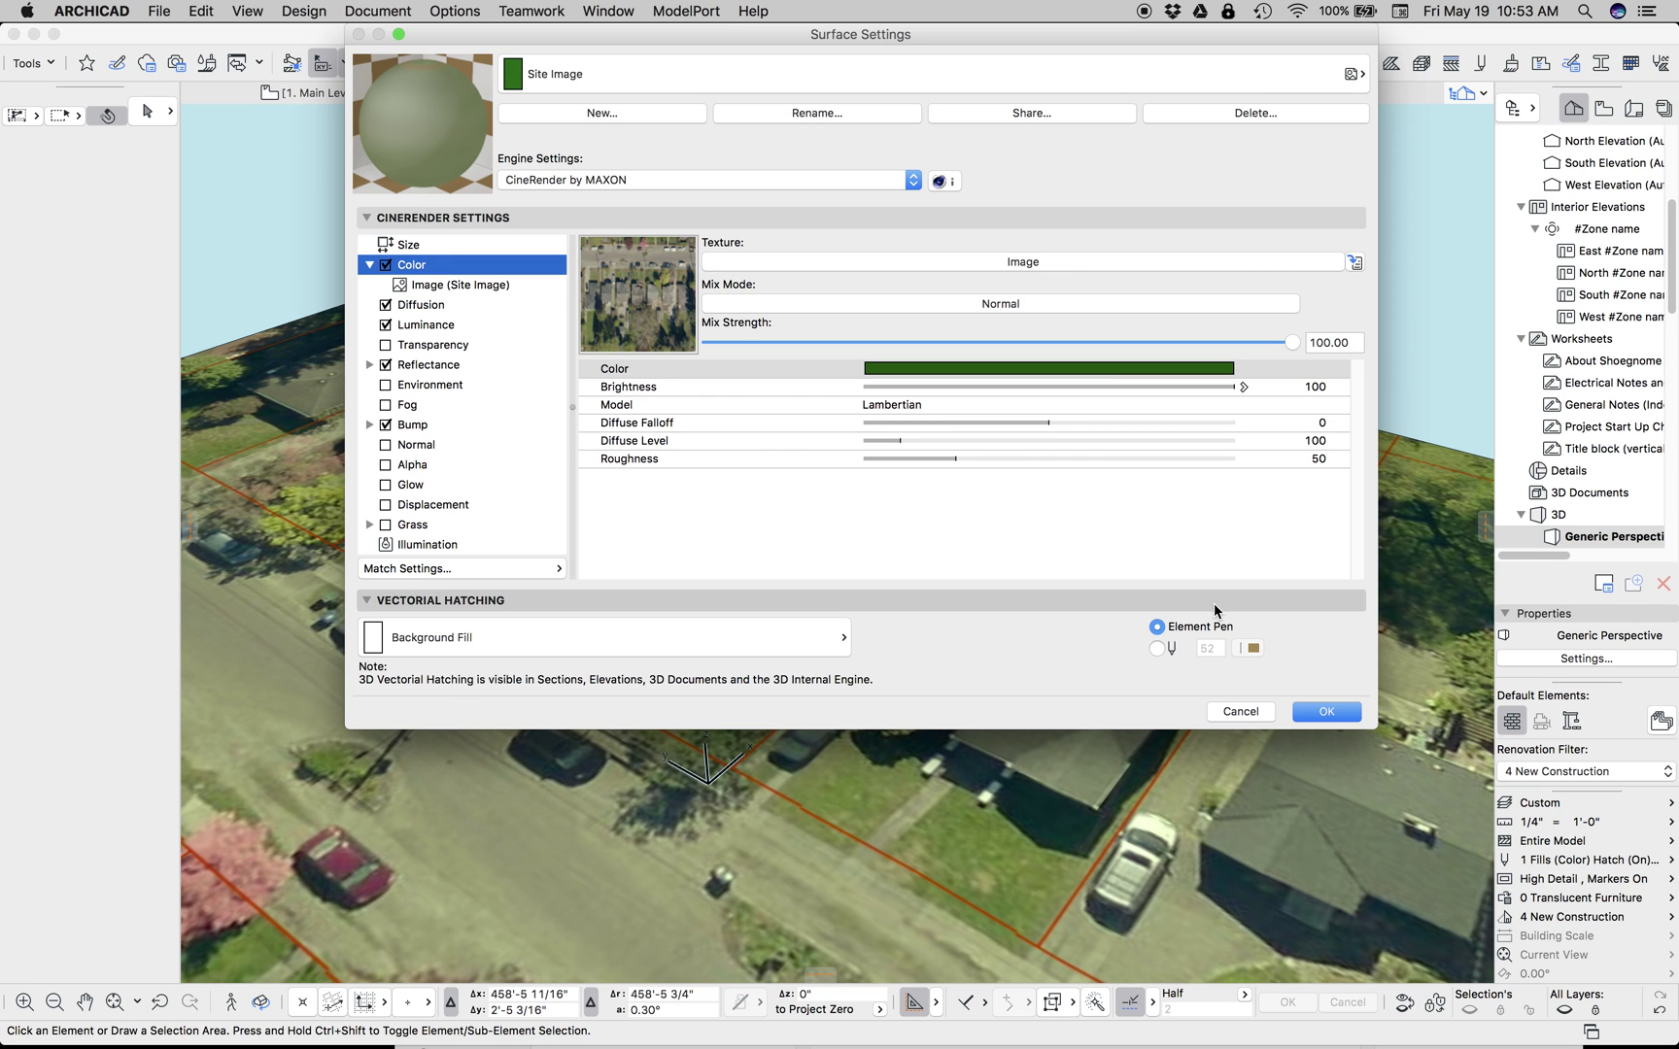
{"action": "left_click", "coordinate": [1337, 714]}
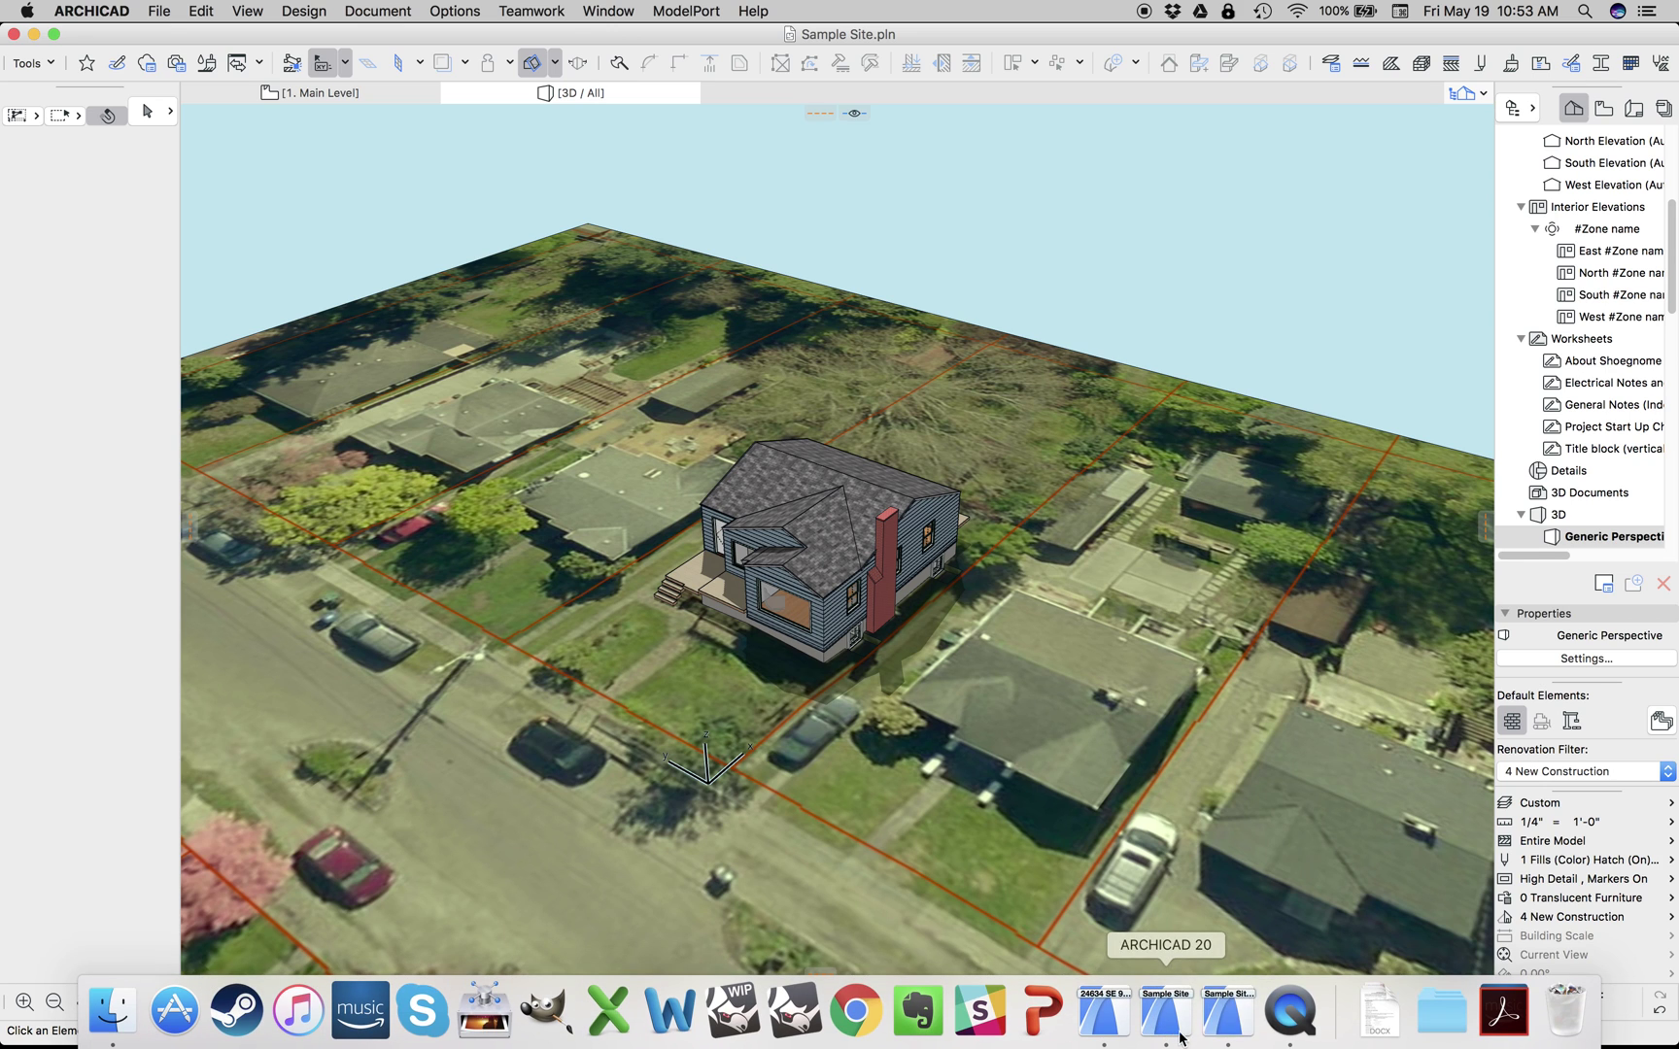
- Switch to the Sample Site Finished.pln project and examine its house and textured site in 3D from the street side
{"action": "left_click", "coordinate": [1213, 1028]}
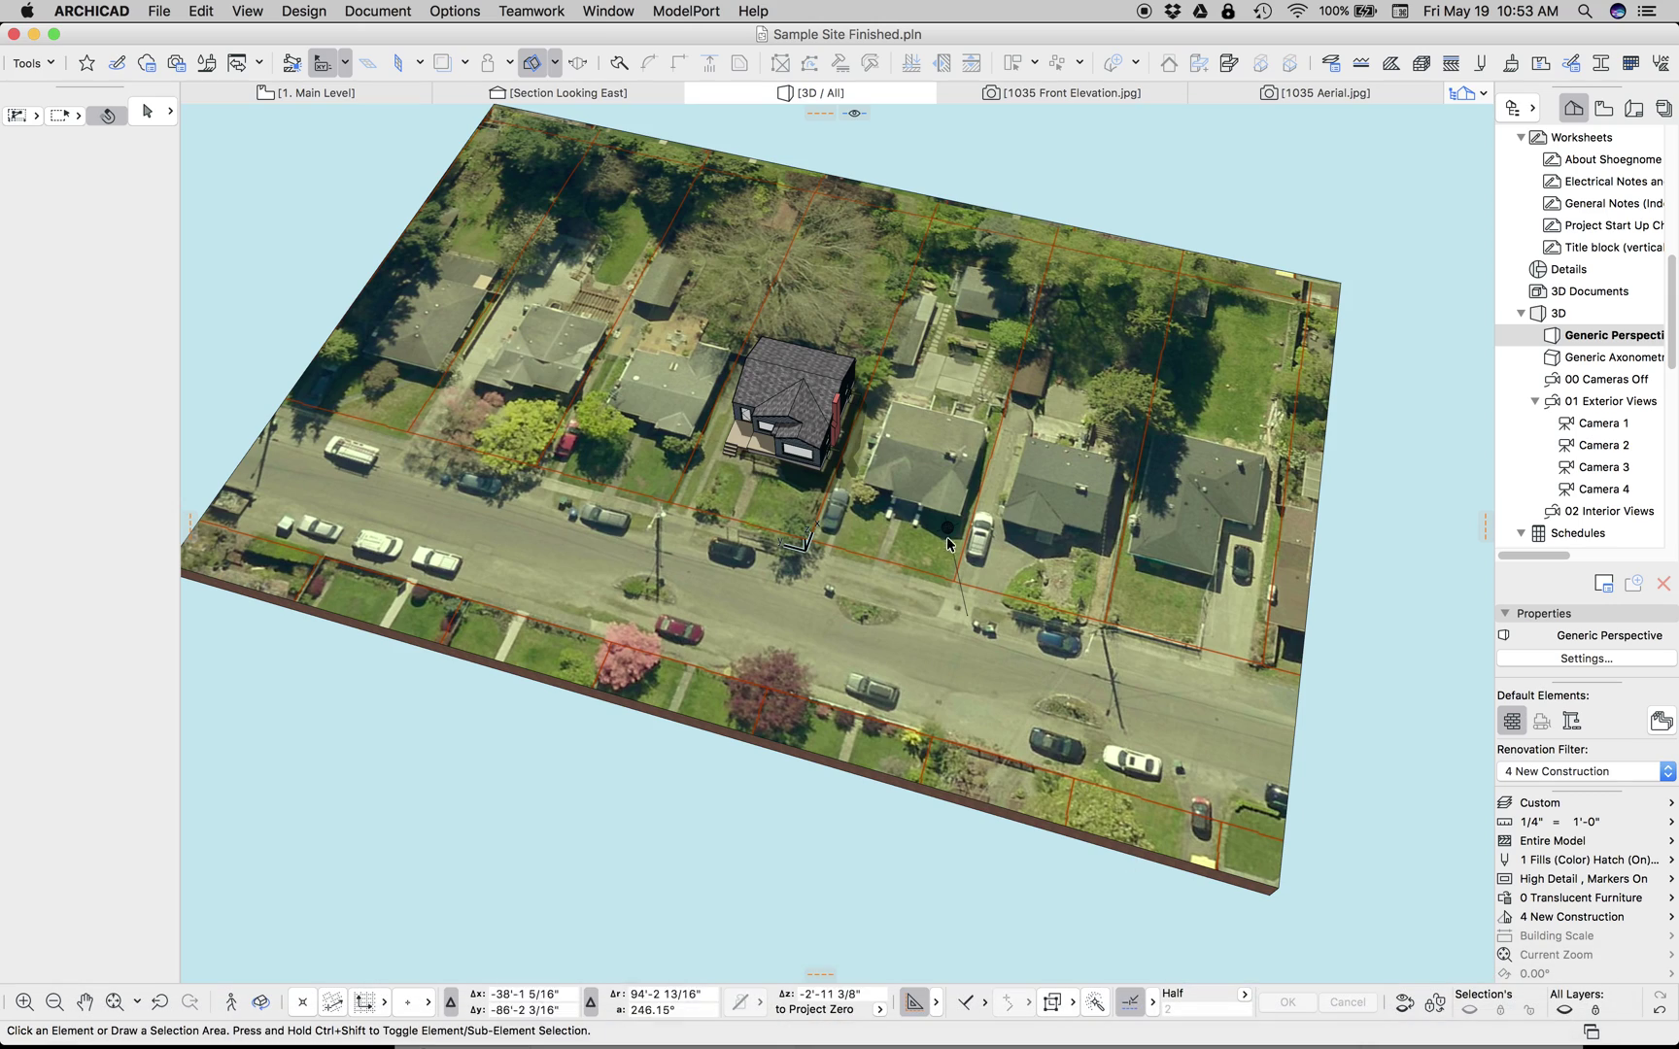
{"action": "key", "text": "o"}
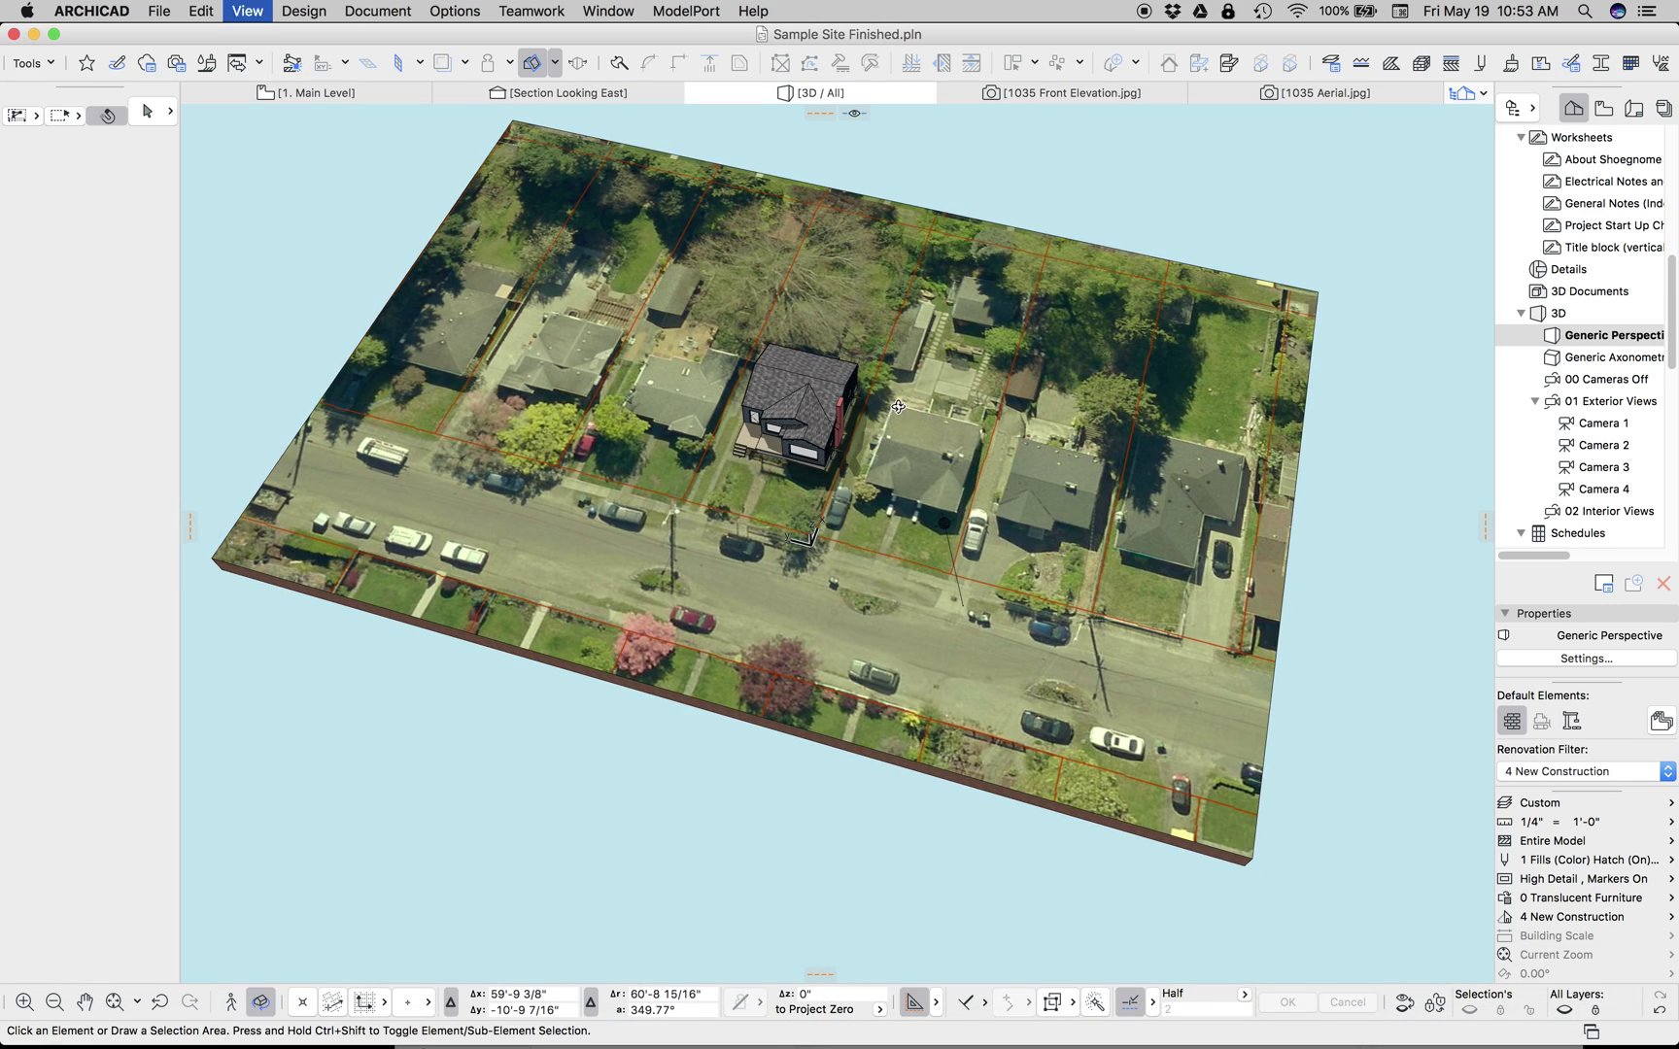
{"action": "left_click_drag", "start_coordinate": [879, 410], "coordinate": [1010, 433]}
{"action": "scroll", "coordinate": [765, 341], "scroll_direction": "up", "scroll_amount": 10}
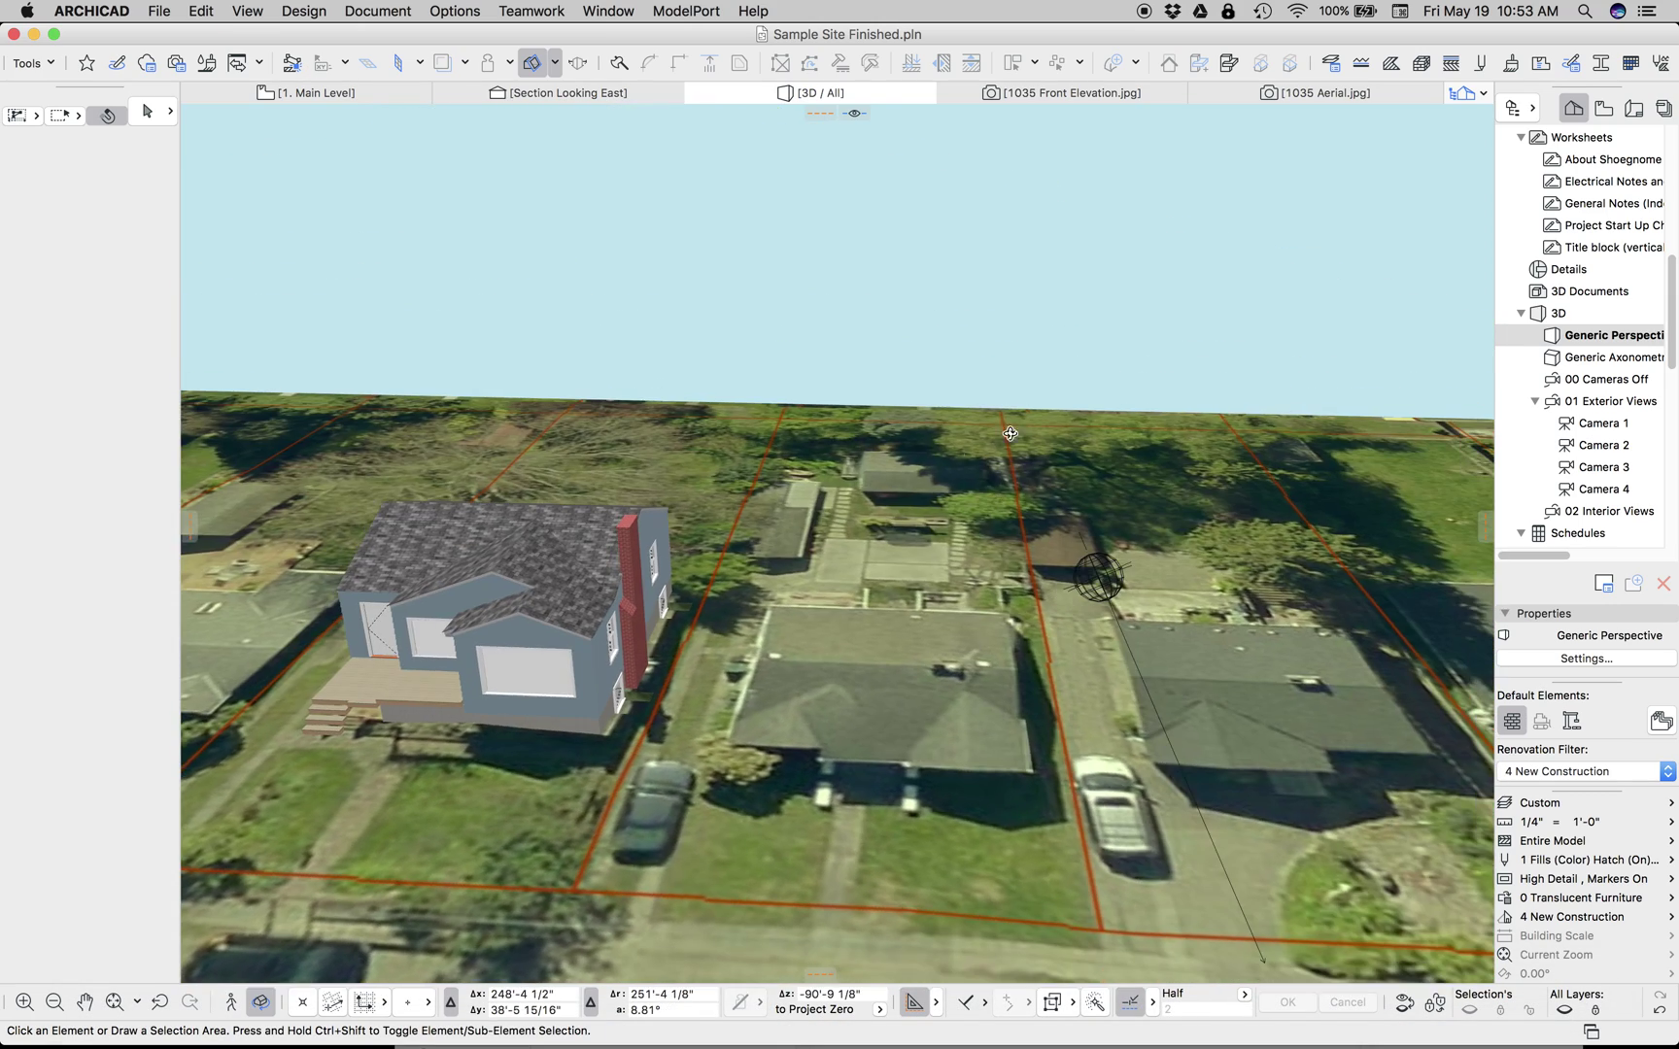
- View the finished renderings 1035 Front Elevation.jpg and 1035 Aerial.jpg, examining the aerial one at several magnifications
{"action": "left_click", "coordinate": [1049, 93]}
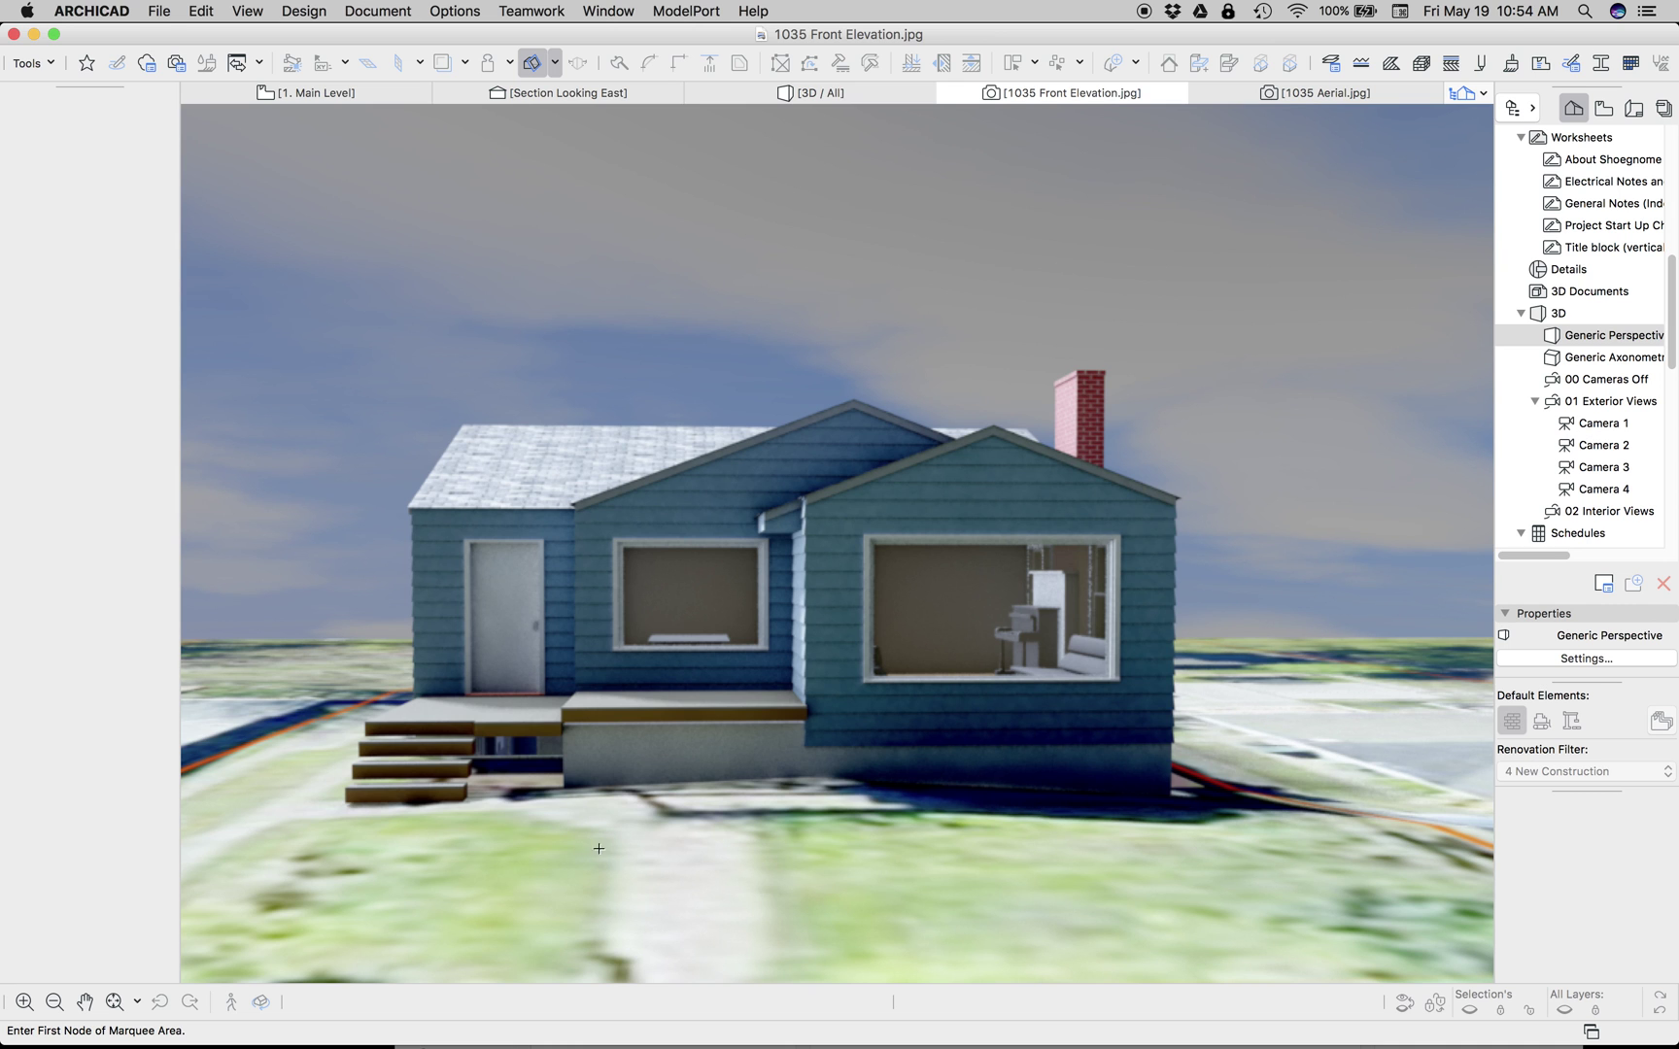
{"action": "left_click", "coordinate": [1285, 100]}
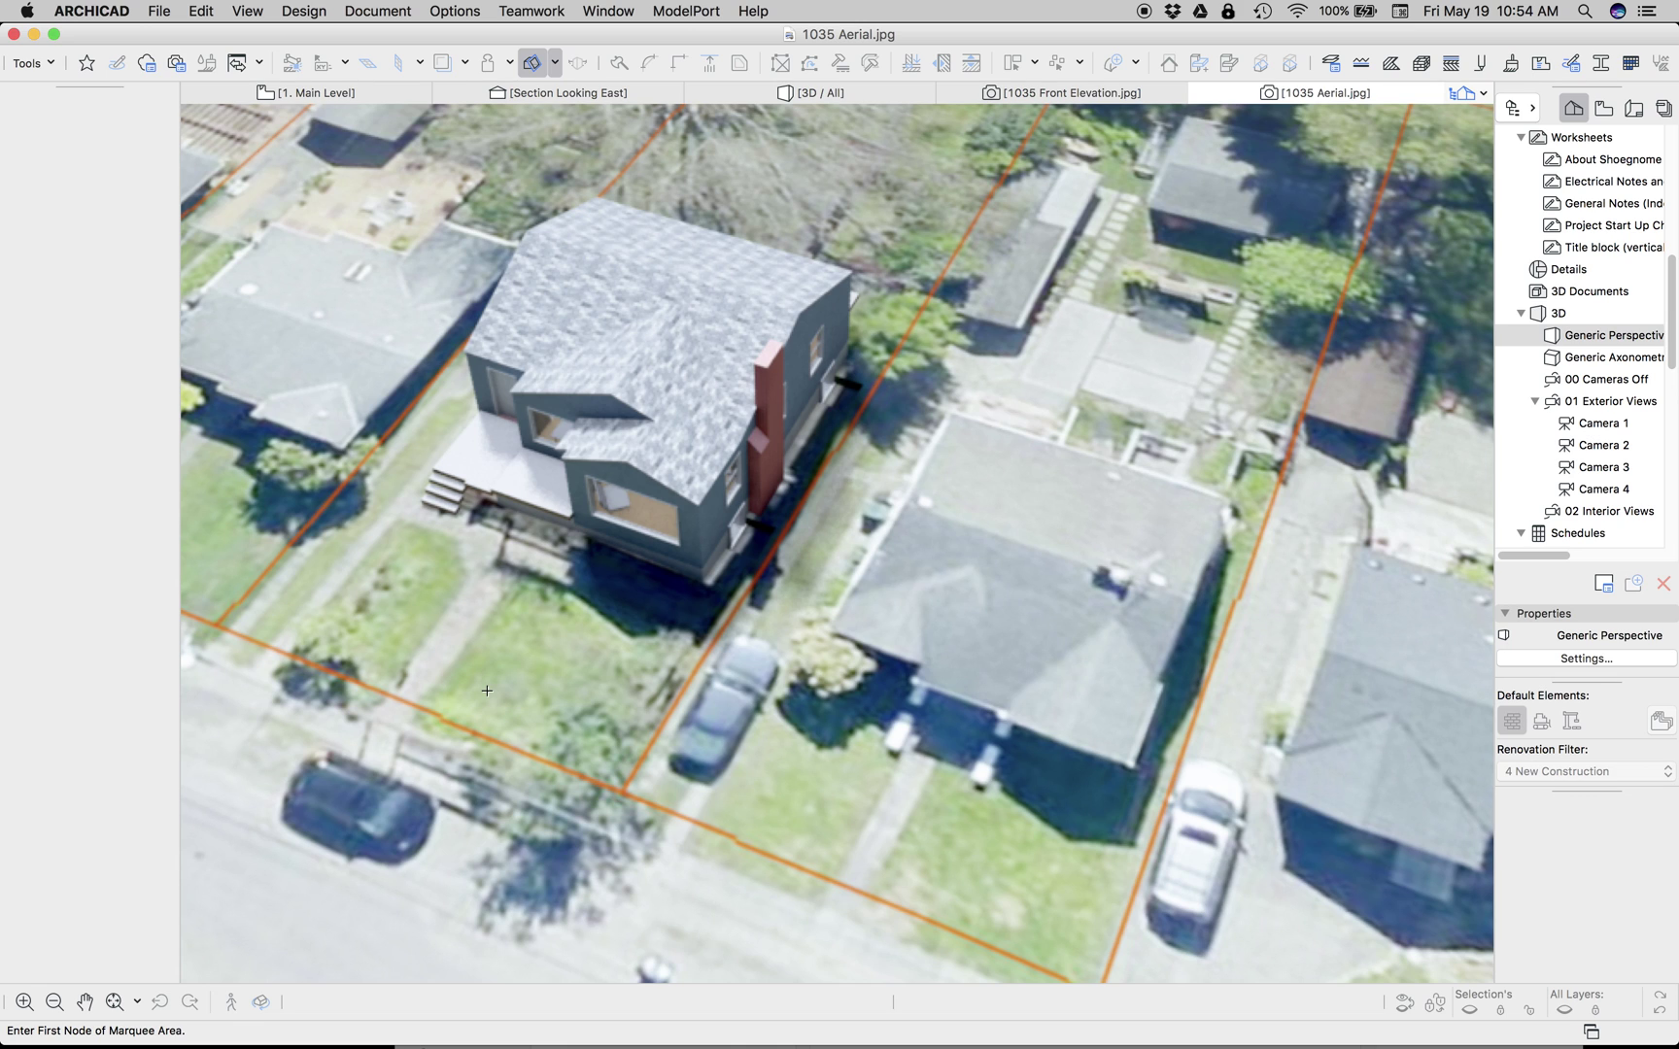
{"action": "scroll", "coordinate": [923, 594], "scroll_direction": "down", "scroll_amount": 5}
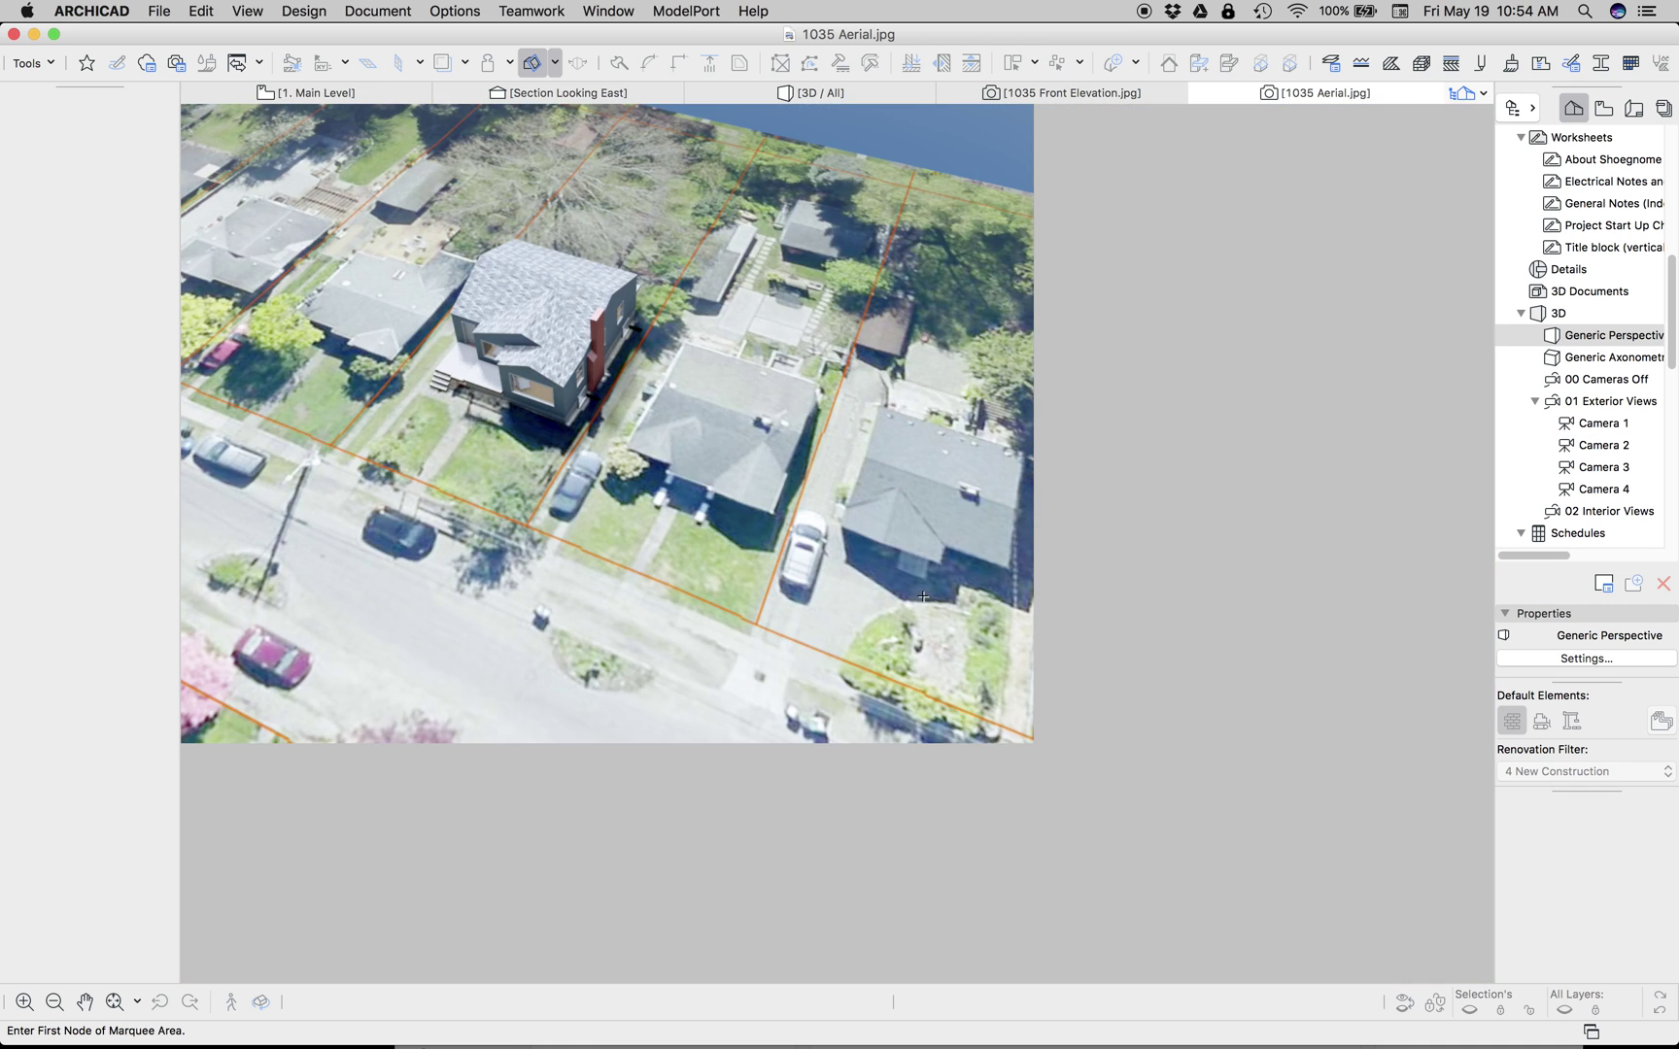
{"action": "scroll", "coordinate": [829, 547], "scroll_direction": "down", "scroll_amount": 2}
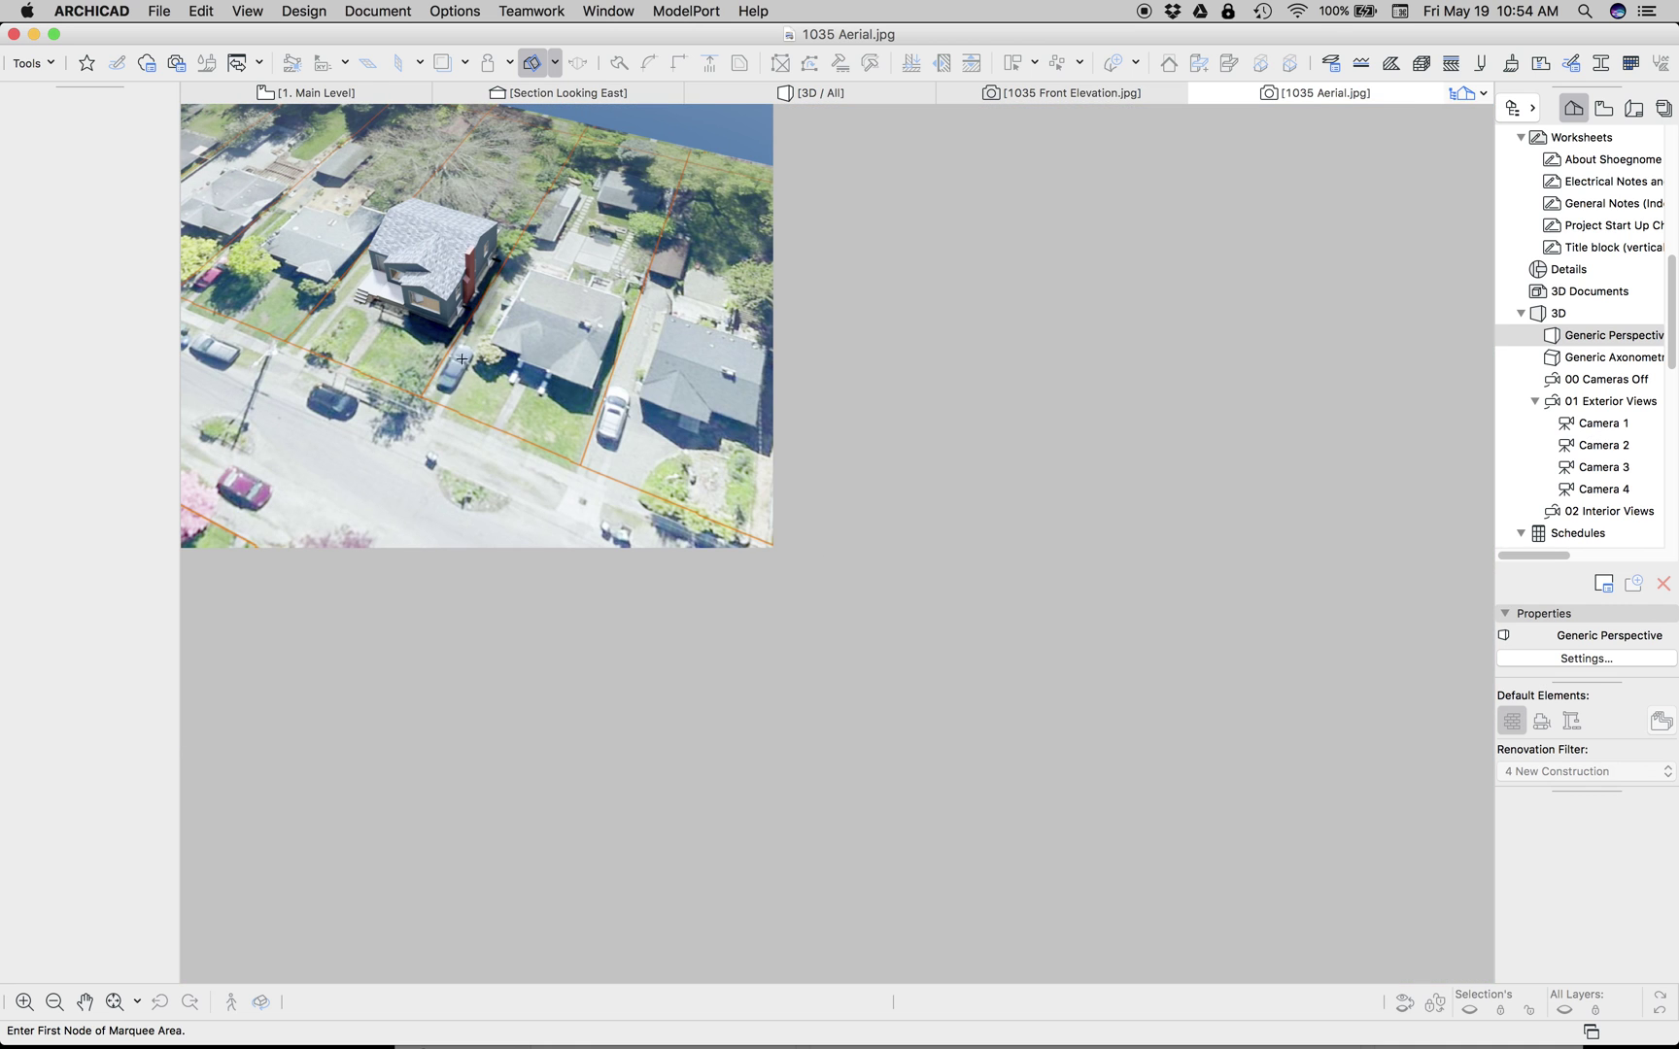
{"action": "scroll", "coordinate": [476, 373], "scroll_direction": "up", "scroll_amount": 2}
{"action": "scroll", "coordinate": [475, 370], "scroll_direction": "up", "scroll_amount": 1}
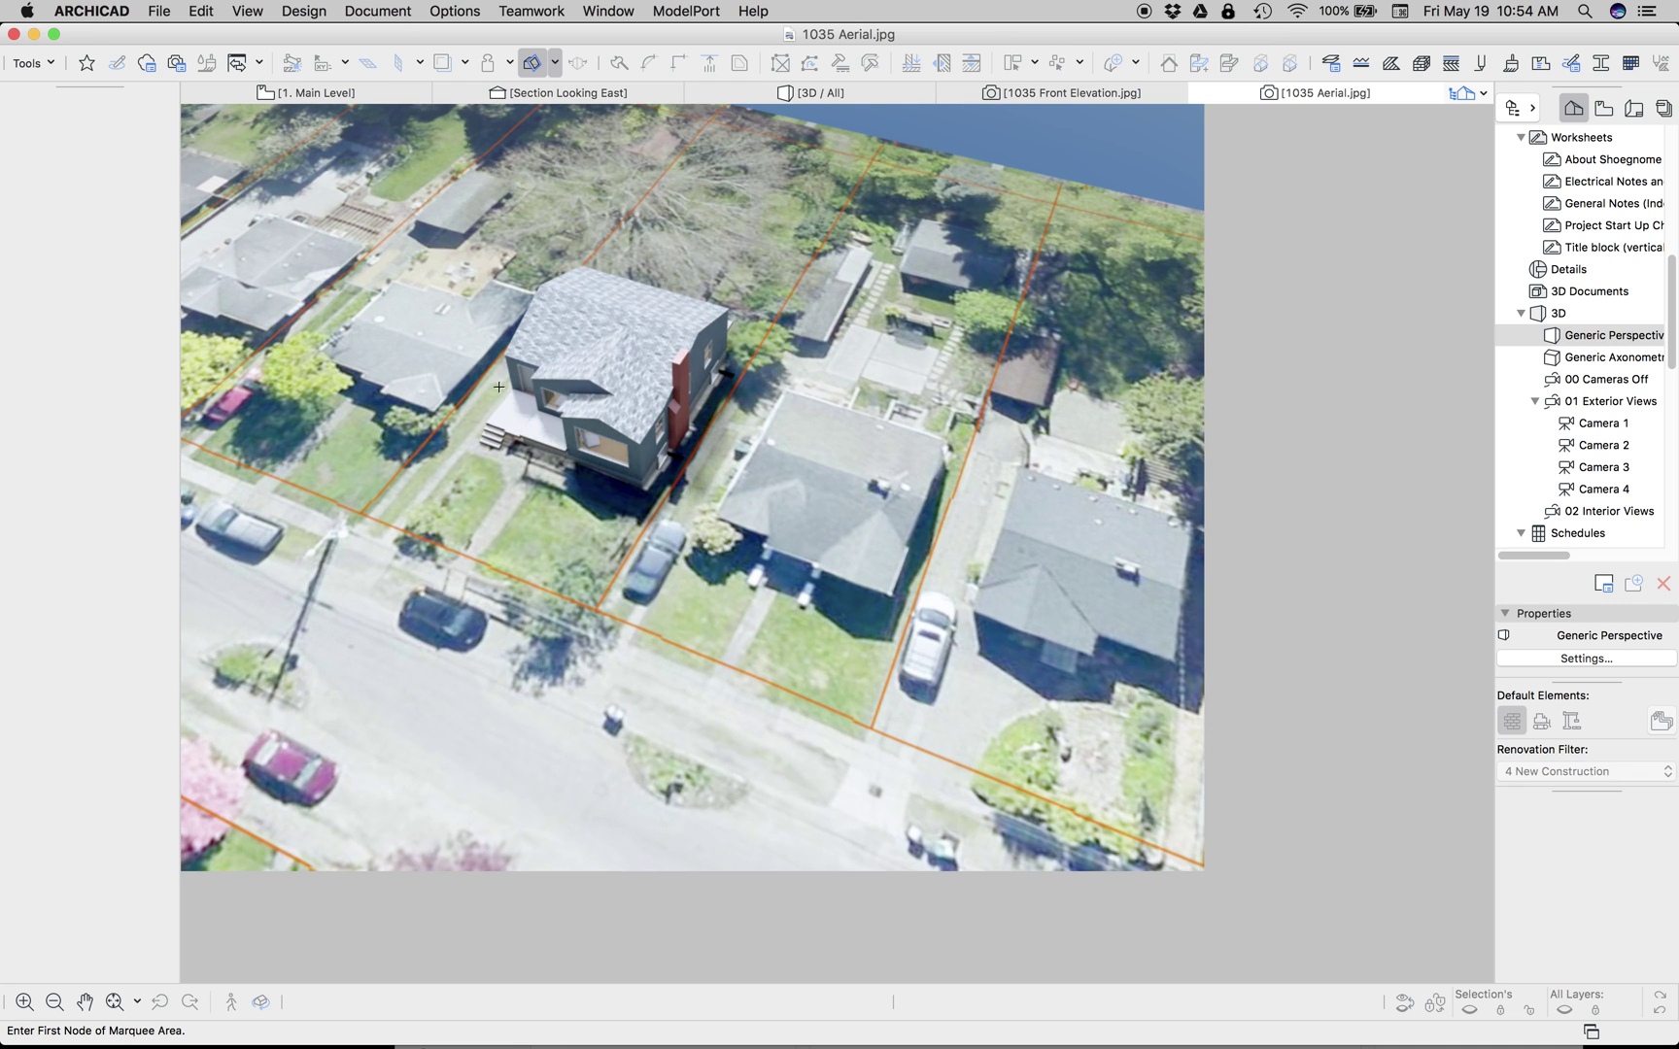